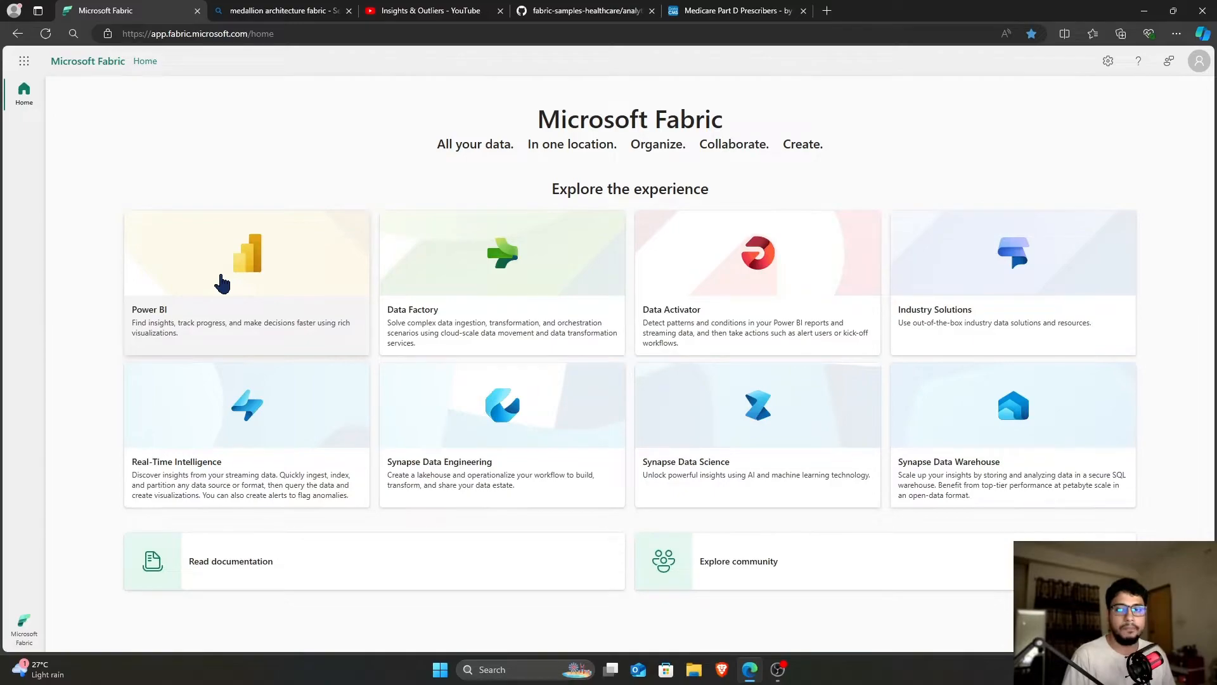
# Open the CMSReport report from the Recent list of the Power BI experience
pyautogui.click(222, 284)
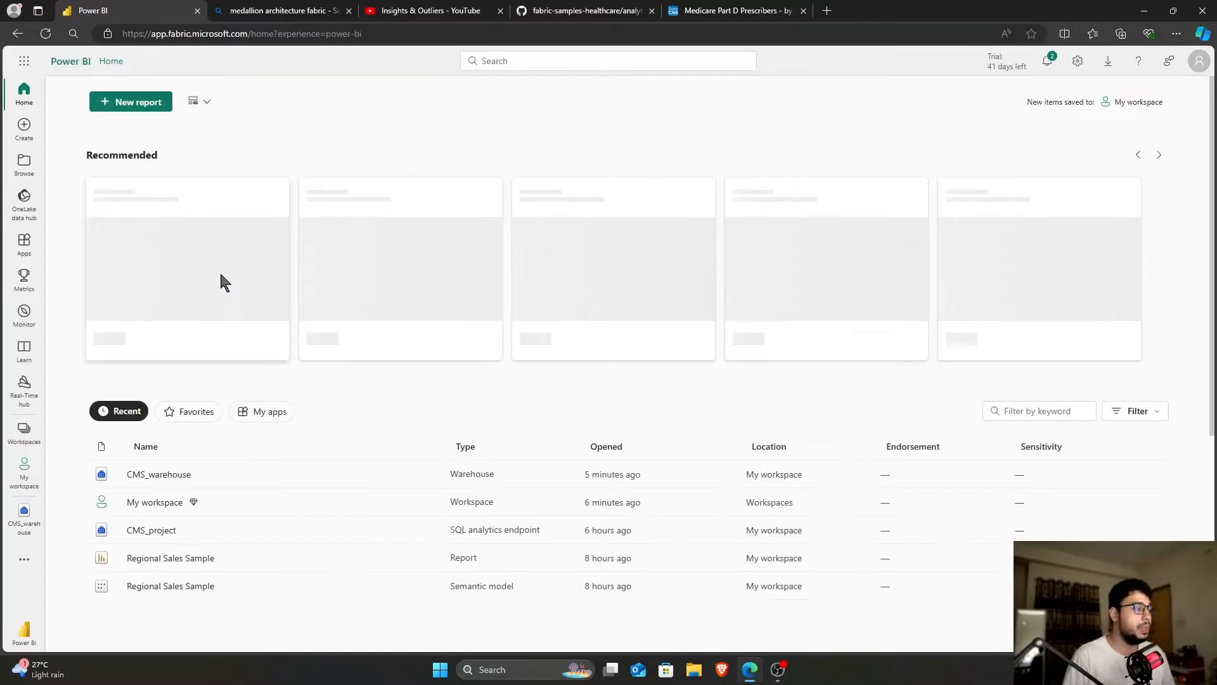
pyautogui.scroll(-3, 263, 432)
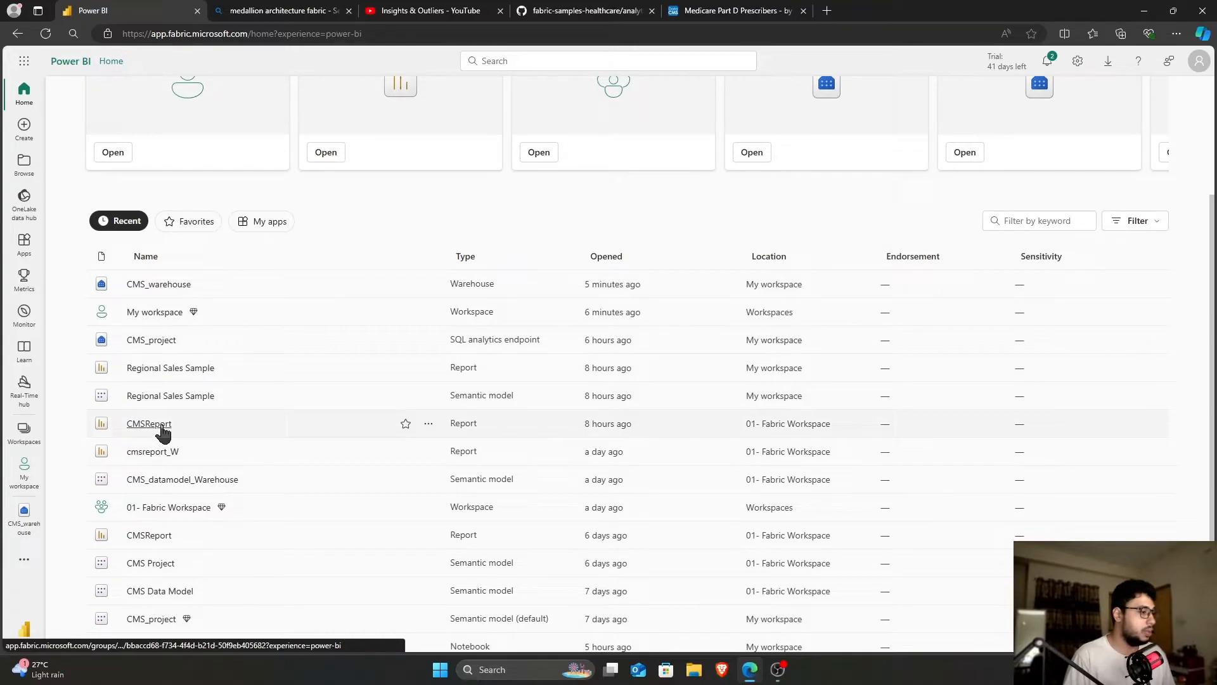
pyautogui.click(161, 426)
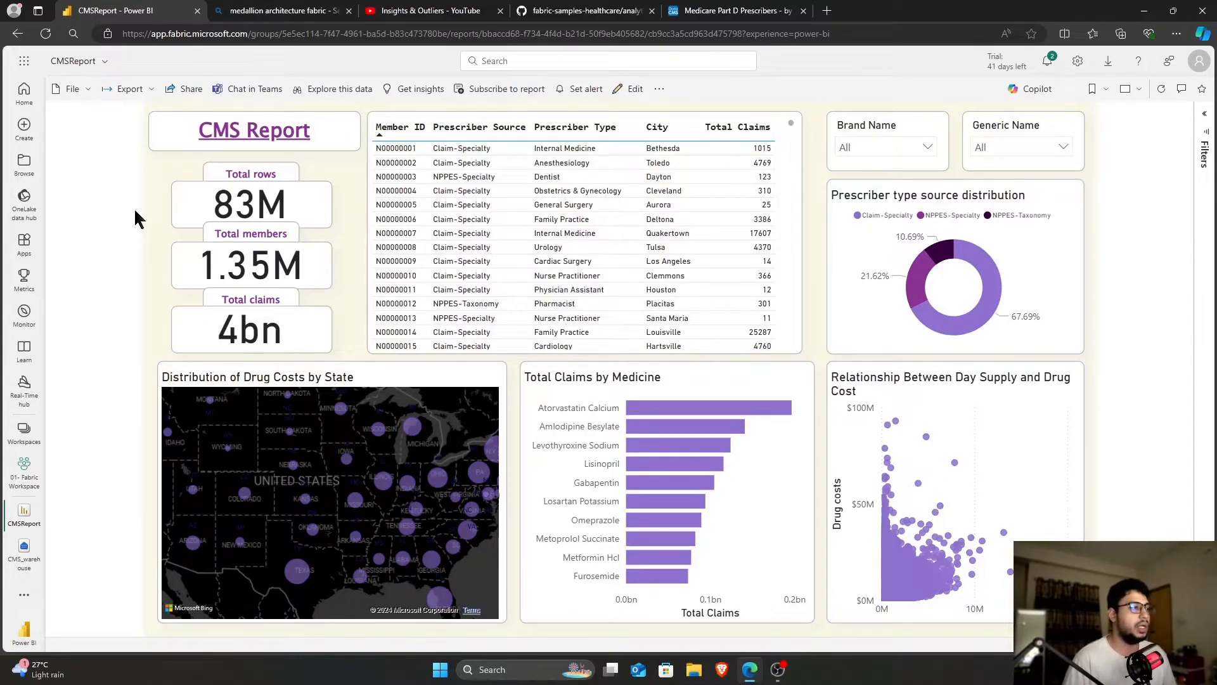
# Download CMSReport as a live-connected .pbix and show CMSReport (1).pbix in its folder
pyautogui.click(71, 91)
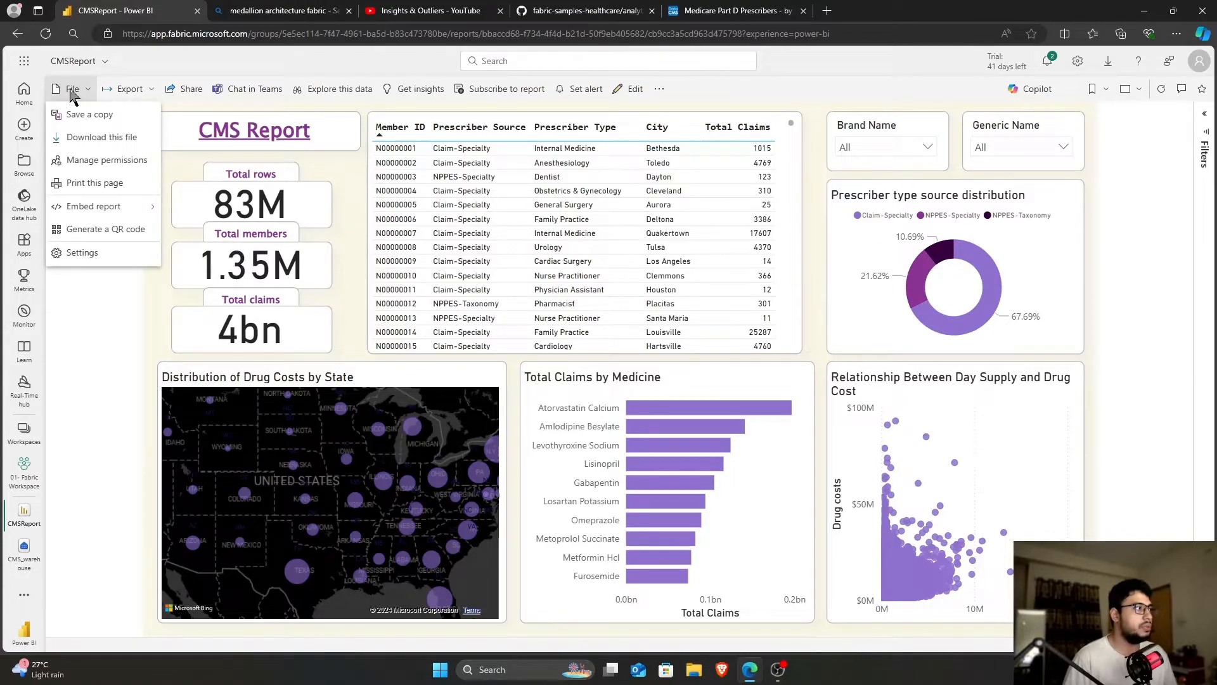
pyautogui.click(91, 138)
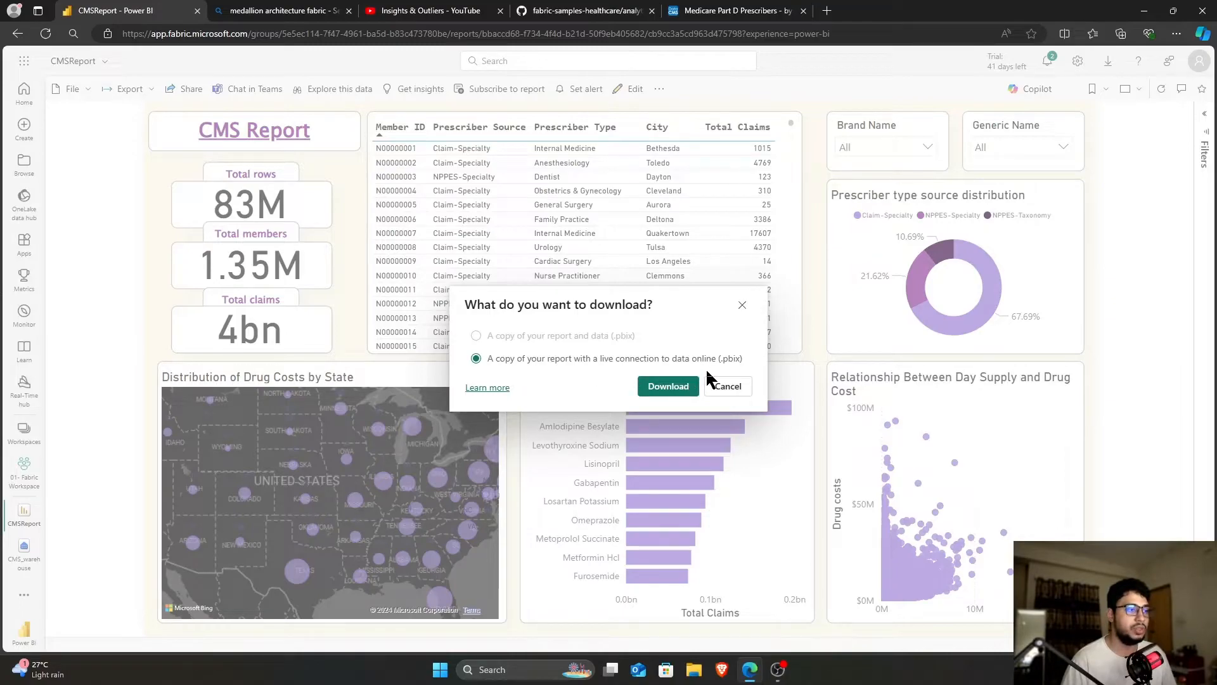
pyautogui.click(667, 385)
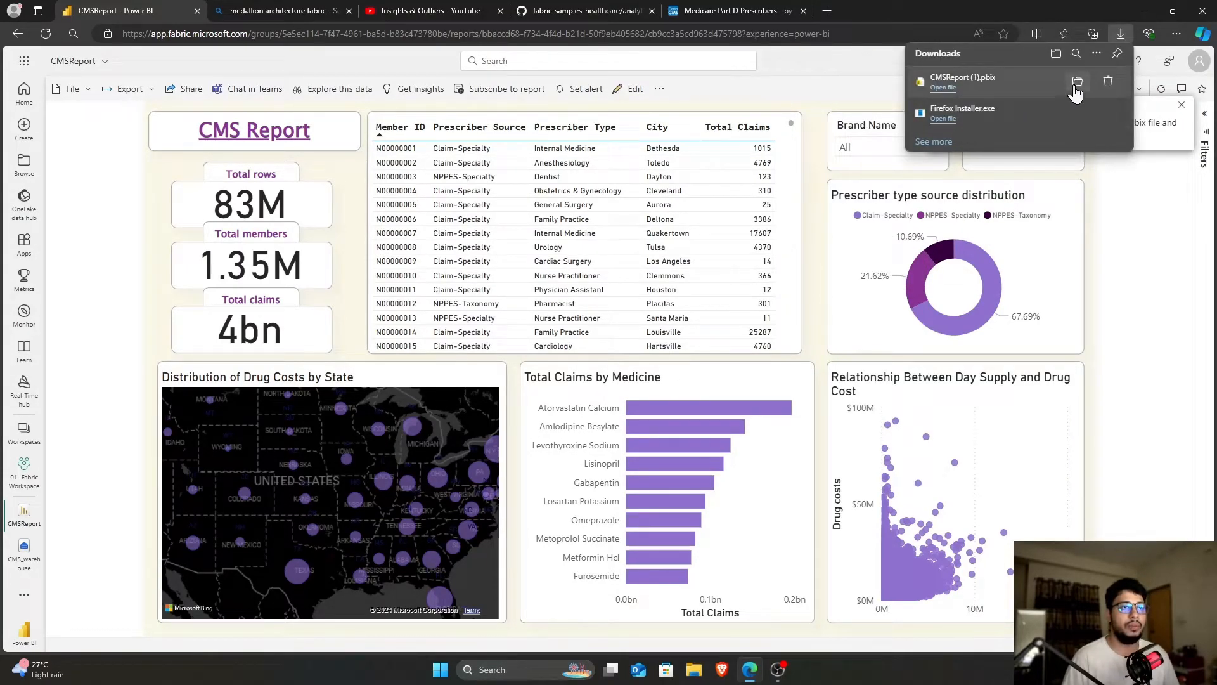
pyautogui.click(1077, 82)
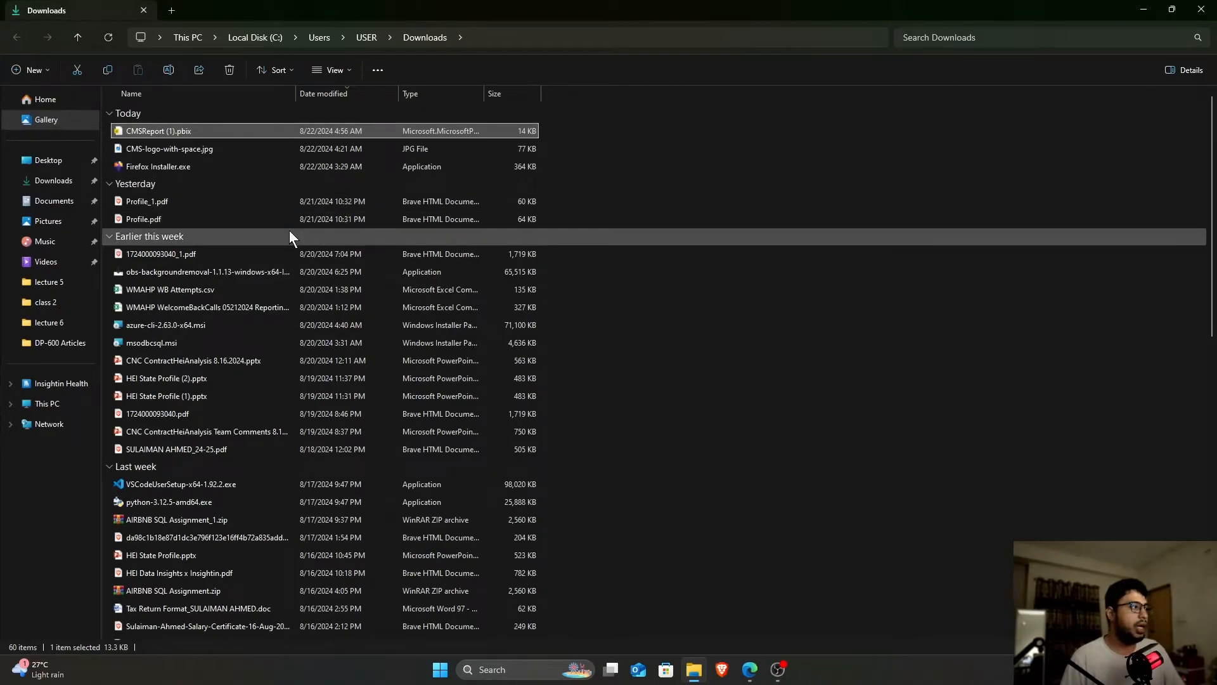
# Paste CMSReport (1).pbix into Desktop > DP-600 Articles, then open CMSReport.pbix
pyautogui.click(173, 11)
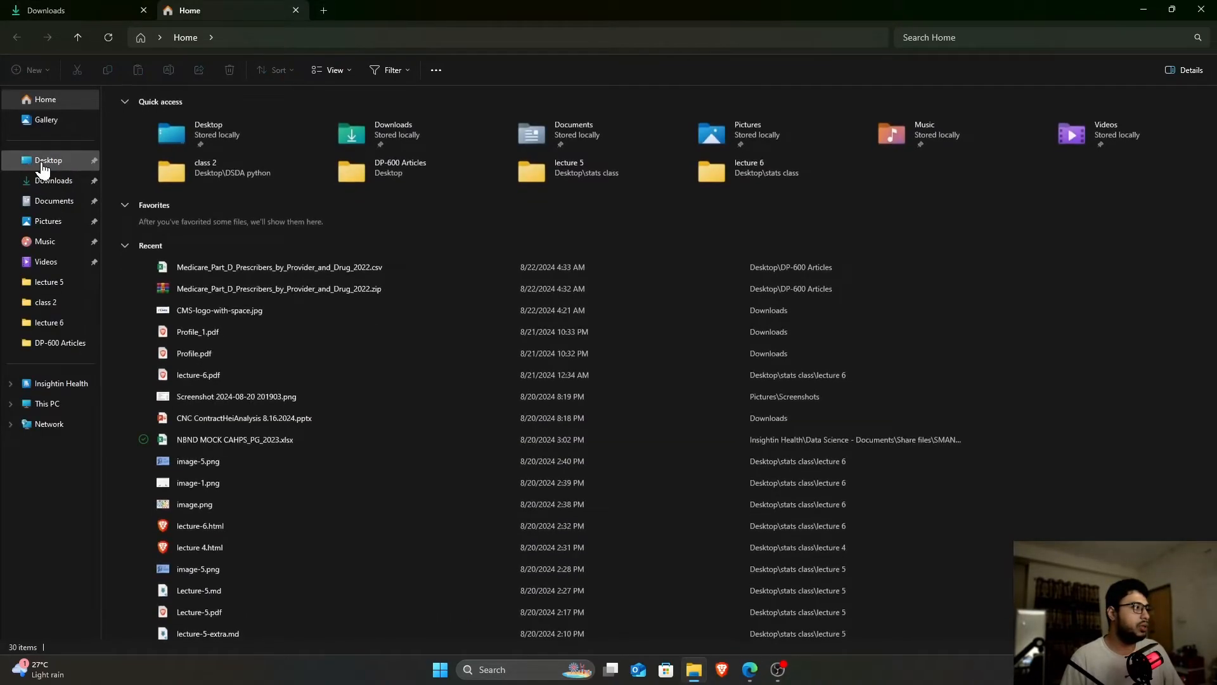
pyautogui.click(76, 159)
pyautogui.doubleClick(183, 129)
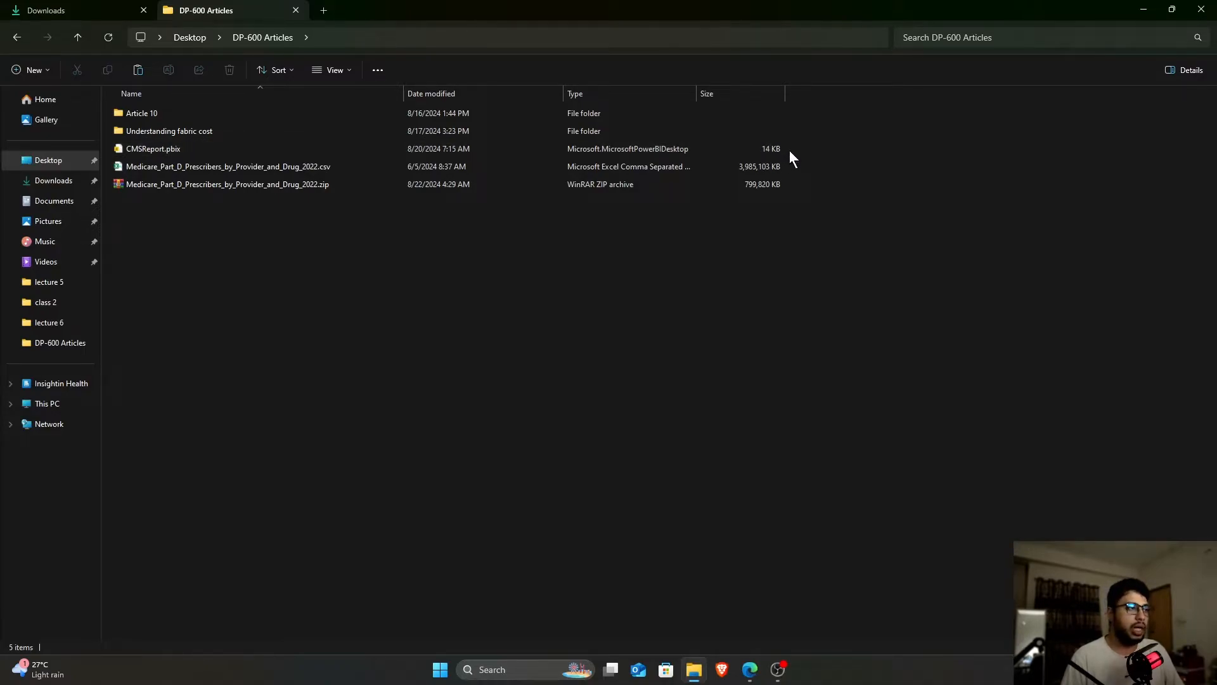
pyautogui.hotkey('ctrl', 'v')
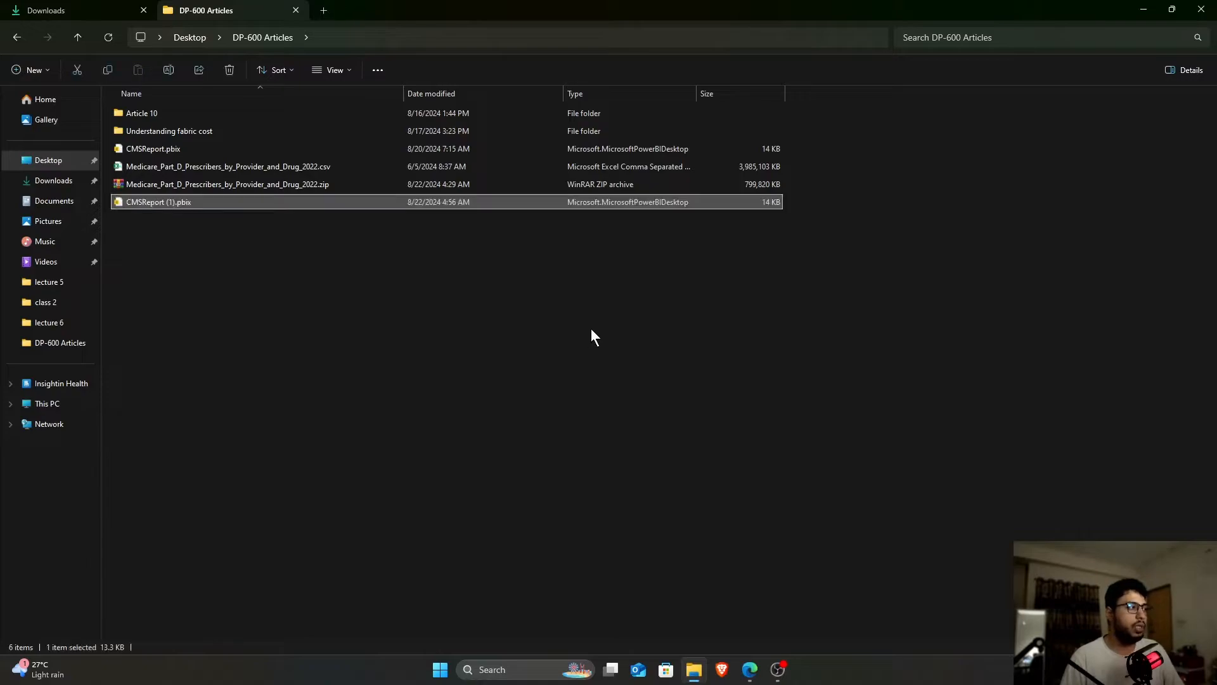
pyautogui.click(781, 211)
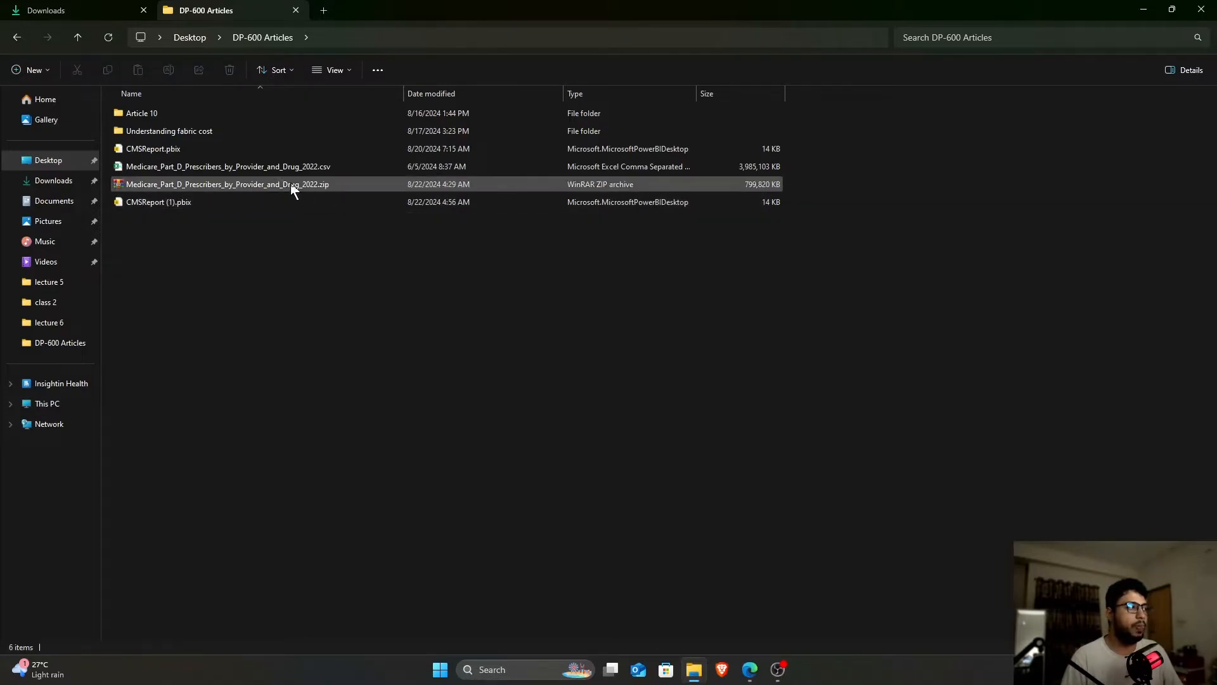
pyautogui.click(175, 150)
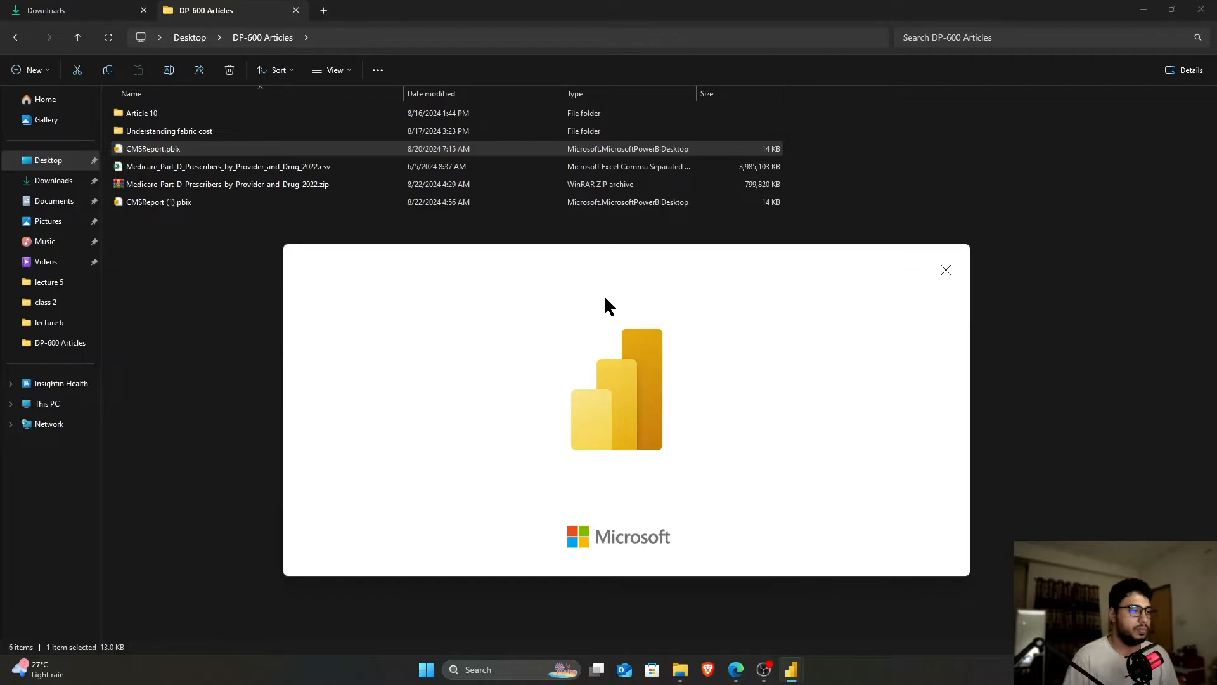
# Maximize Power BI Desktop while CMSReport loads, live-connected to CMS_datamodel
pyautogui.moveTo(796, 673)
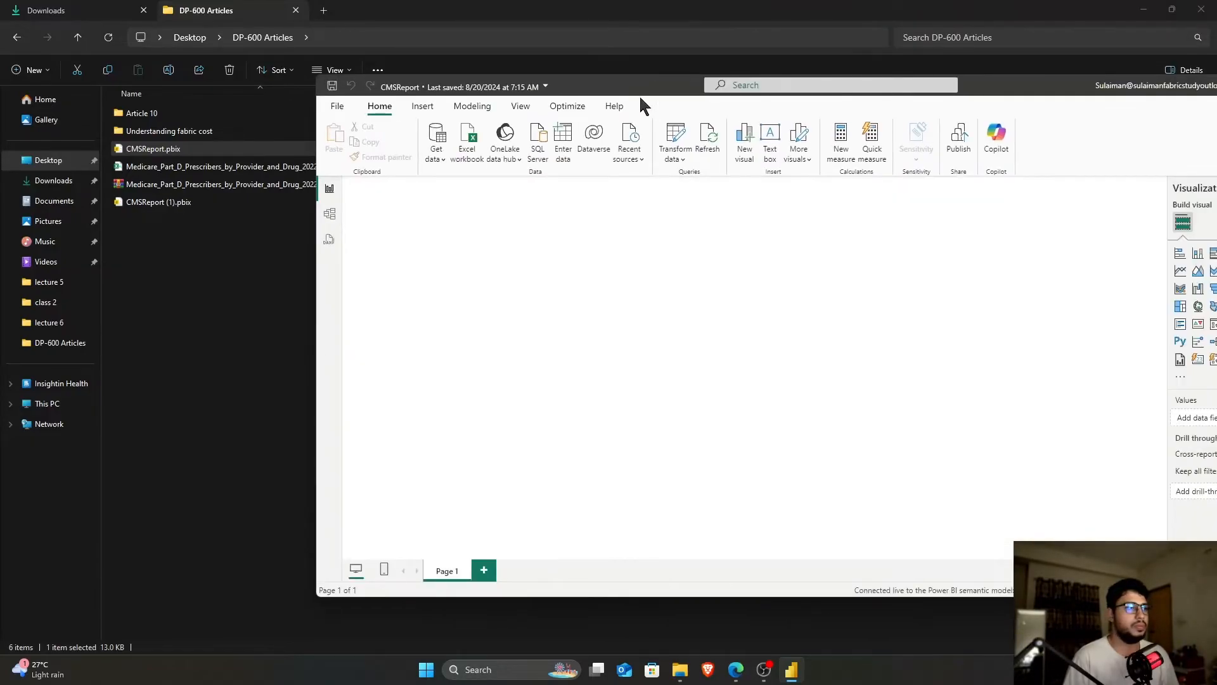
pyautogui.doubleClick(639, 88)
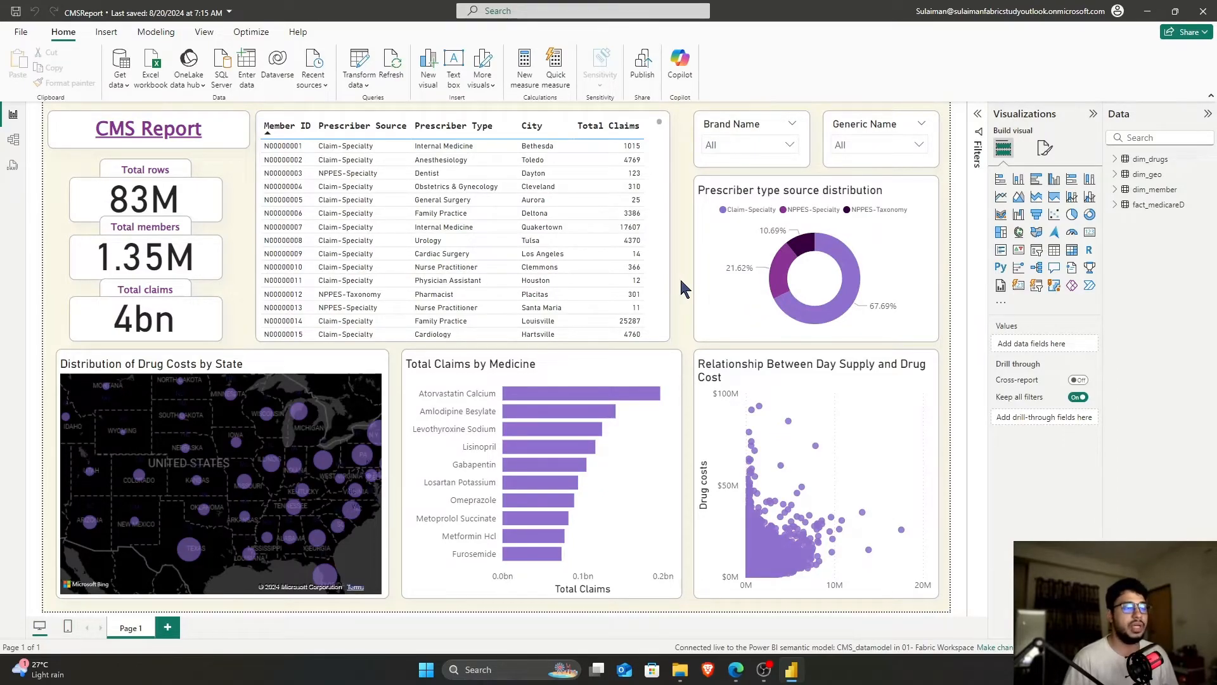
# Filter Brand Name to two 1st Tier Unifine brands, reset to All, then return to the browser report
pyautogui.click(741, 151)
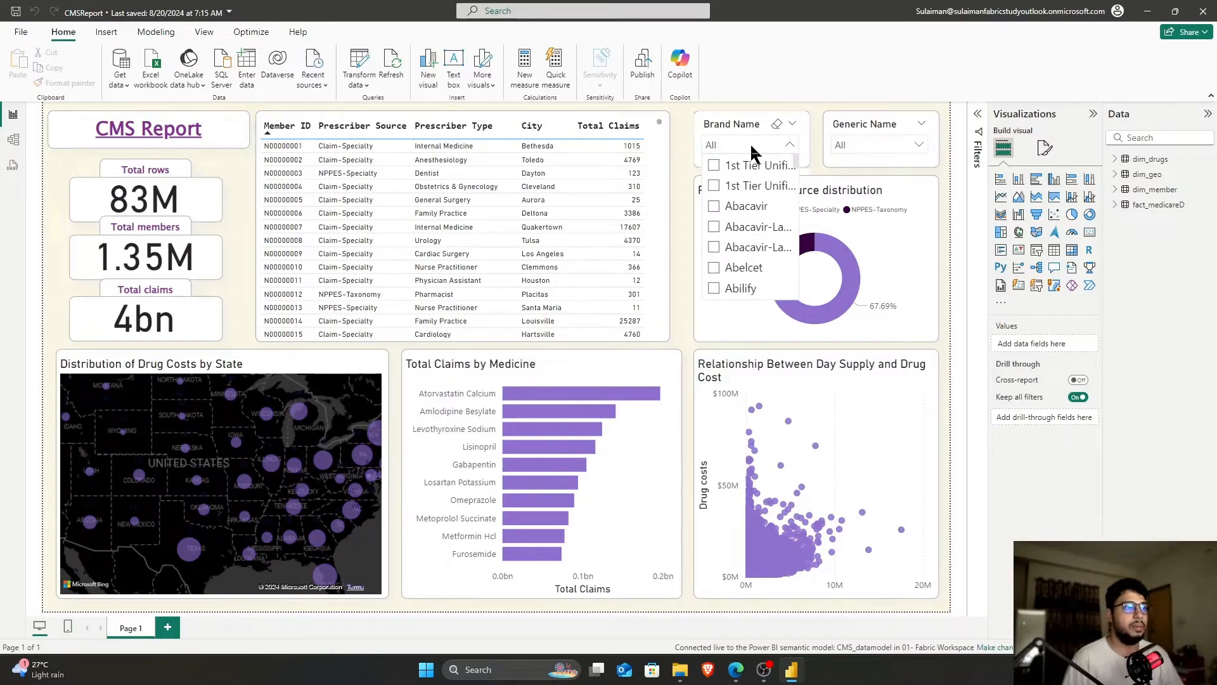
pyautogui.click(746, 169)
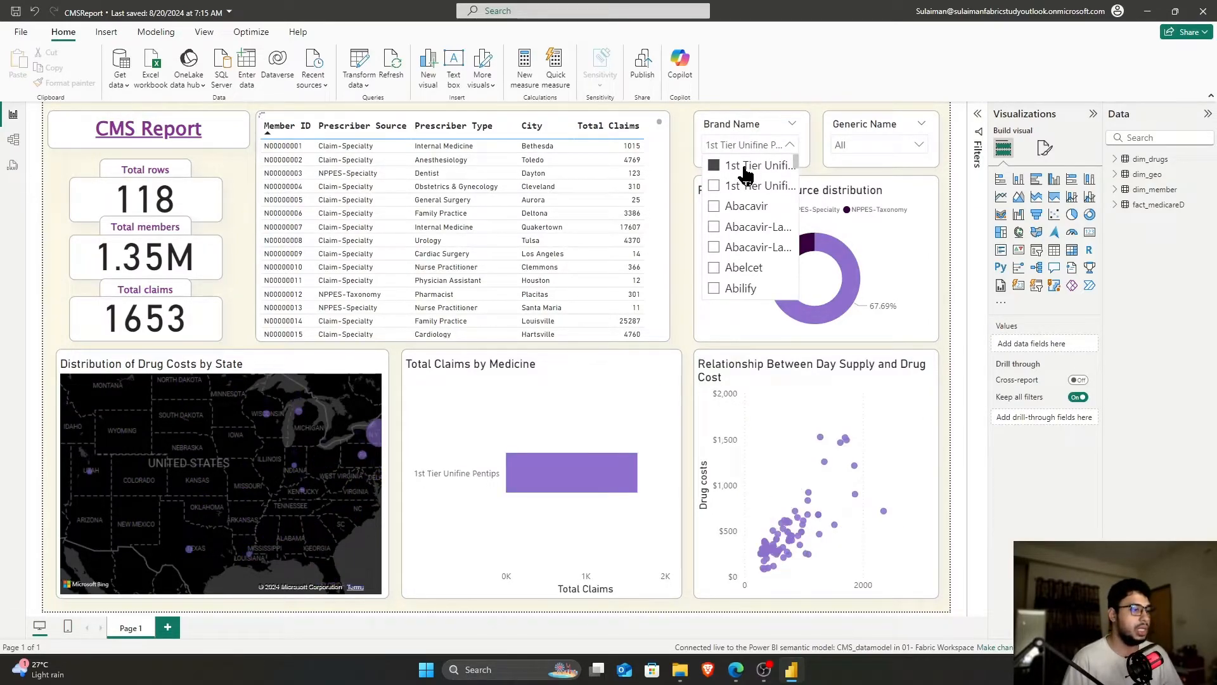
pyautogui.click(747, 187)
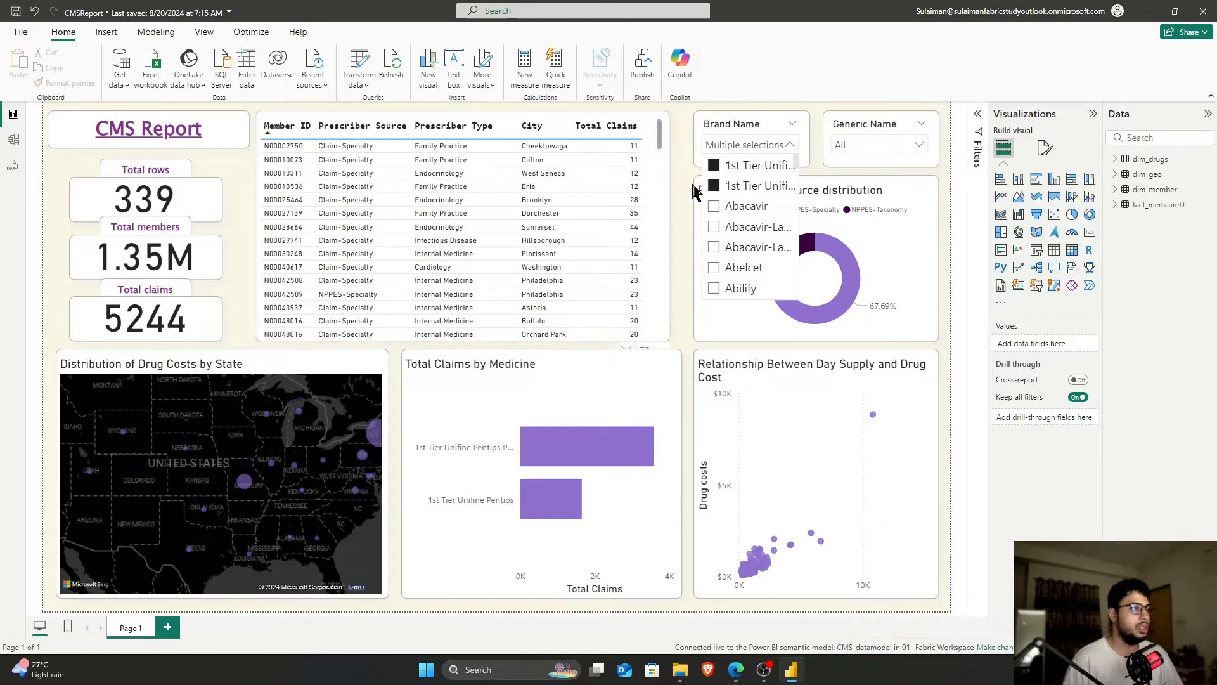
pyautogui.click(714, 166)
pyautogui.click(713, 186)
pyautogui.click(691, 181)
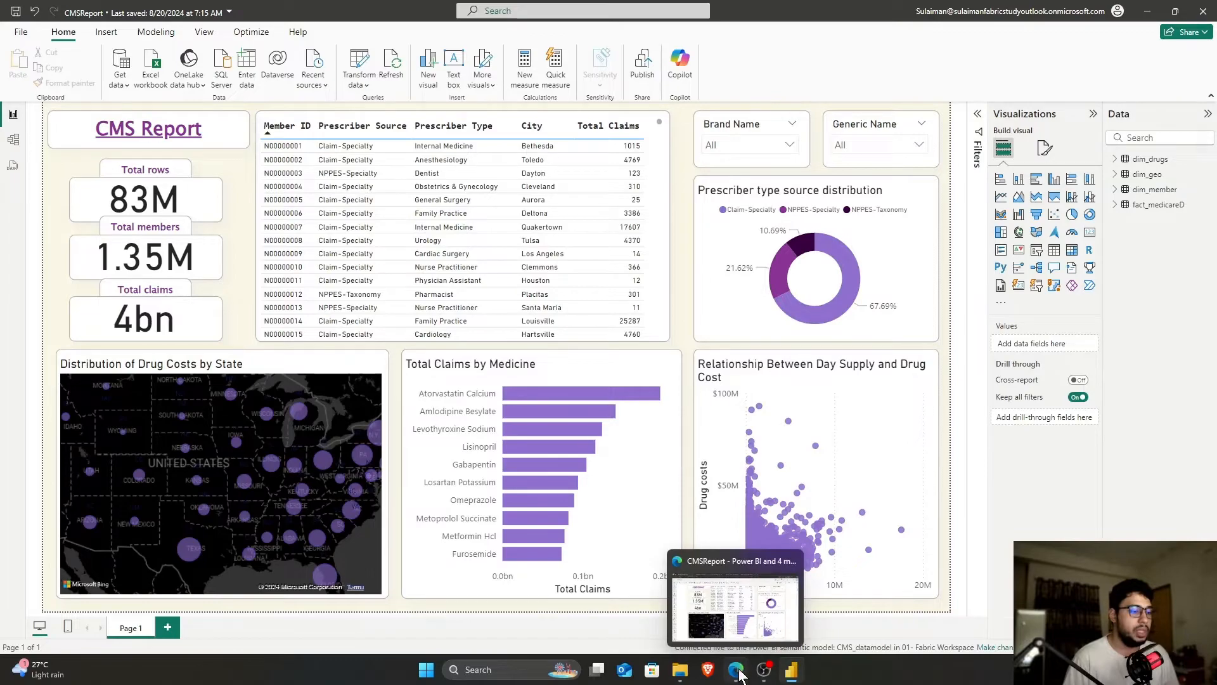
pyautogui.click(732, 599)
pyautogui.click(108, 336)
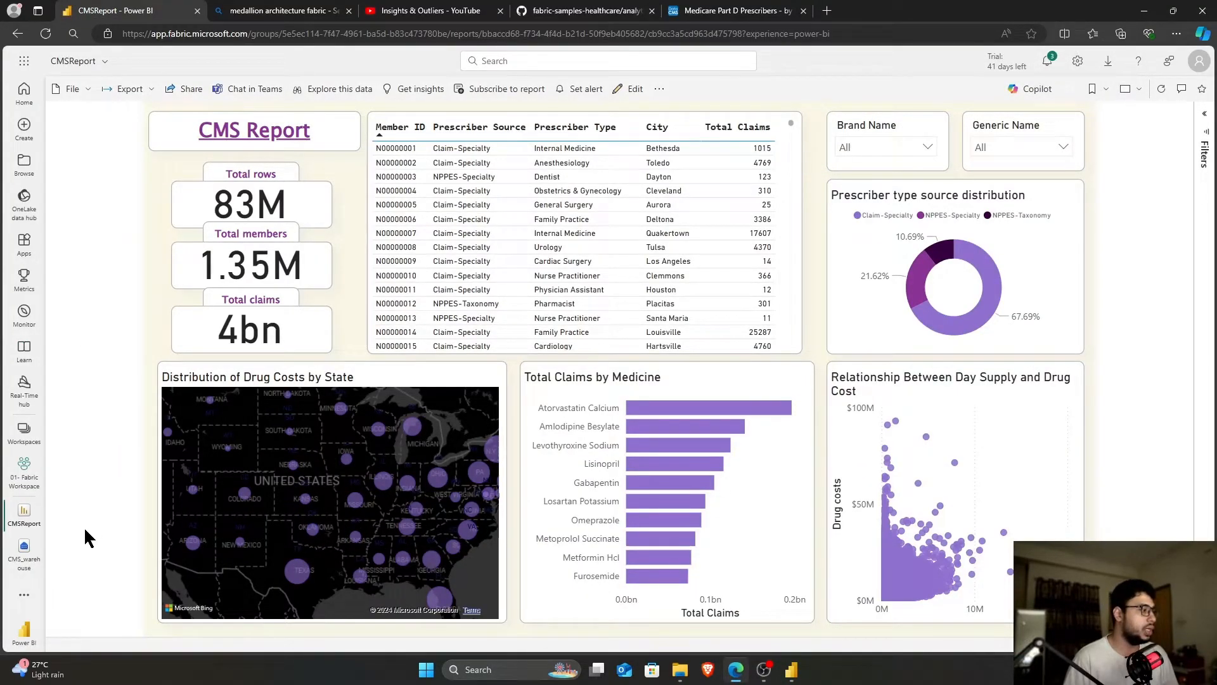
# Switch to Data Engineering and open the CMS_project lakehouse from My workspace
pyautogui.click(26, 634)
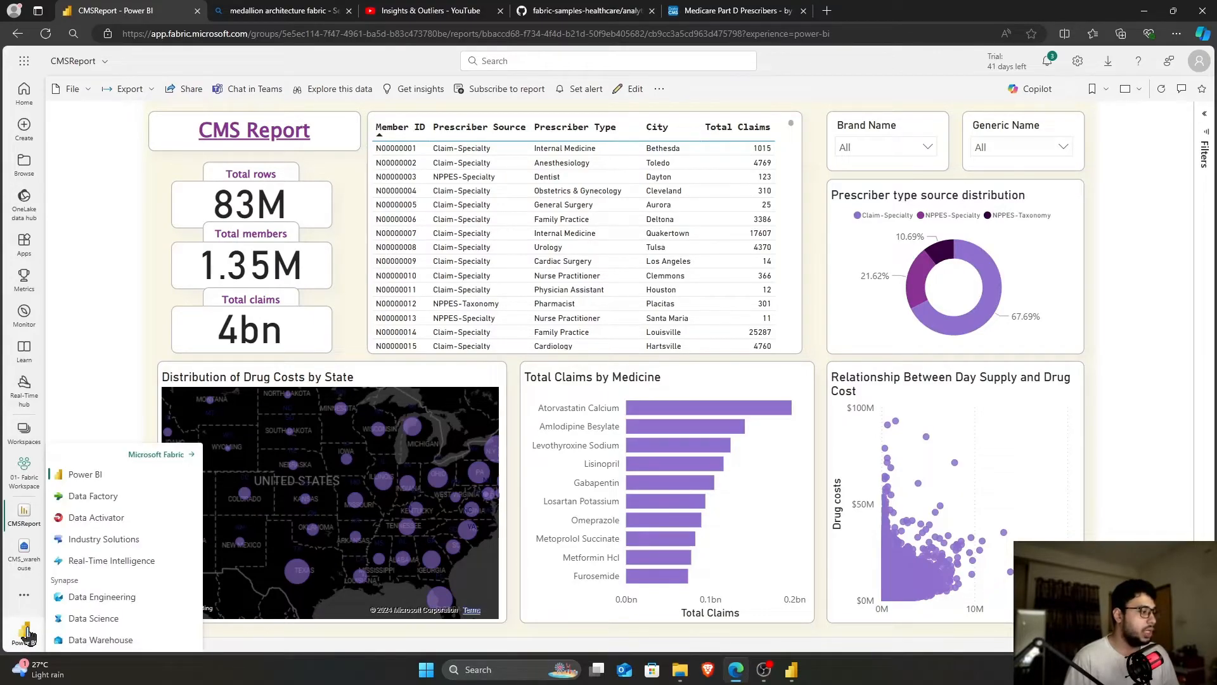
pyautogui.click(102, 596)
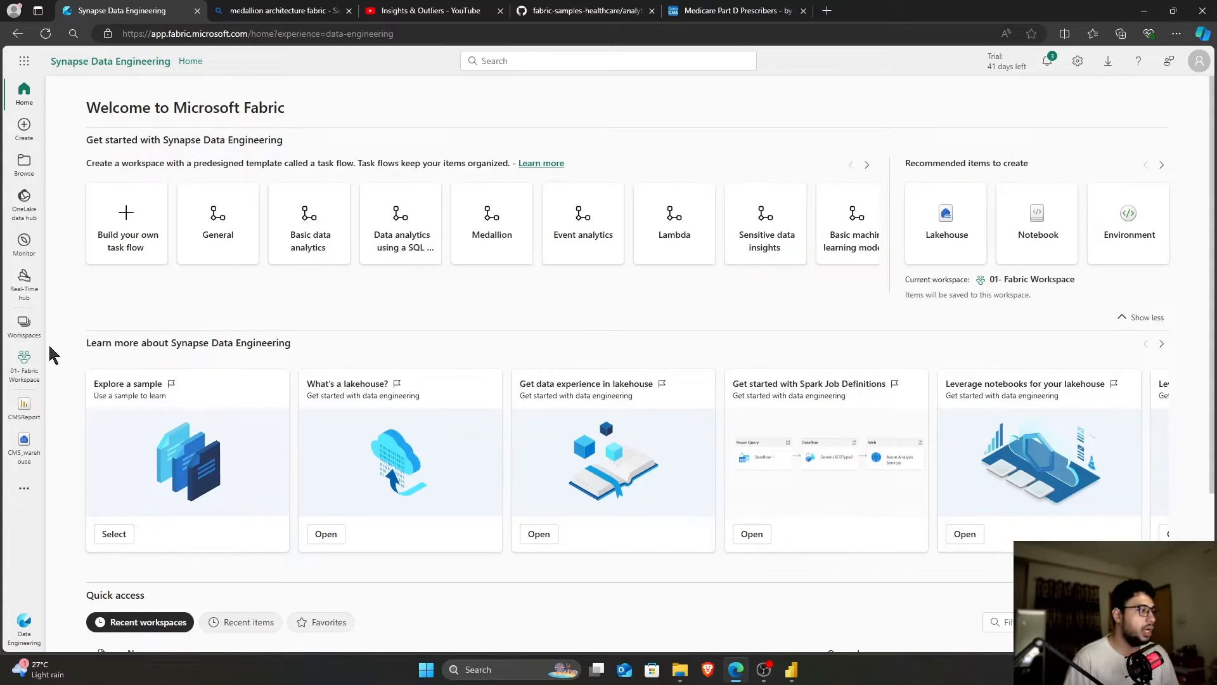
pyautogui.click(26, 326)
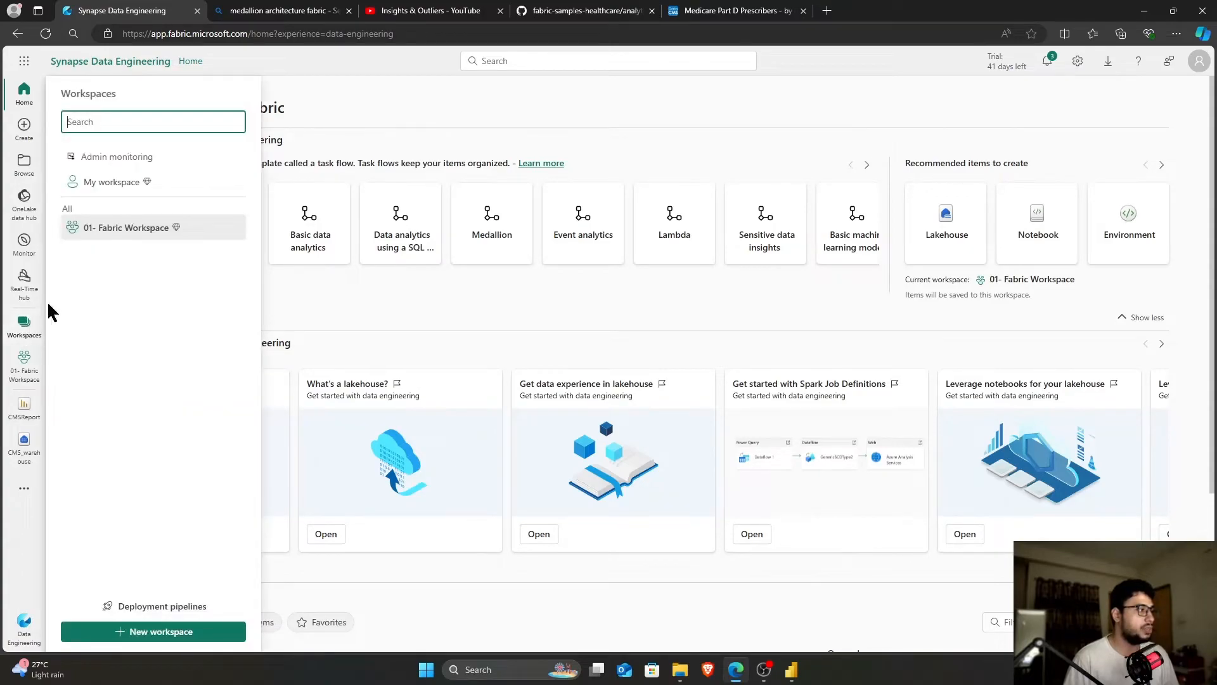
pyautogui.click(113, 183)
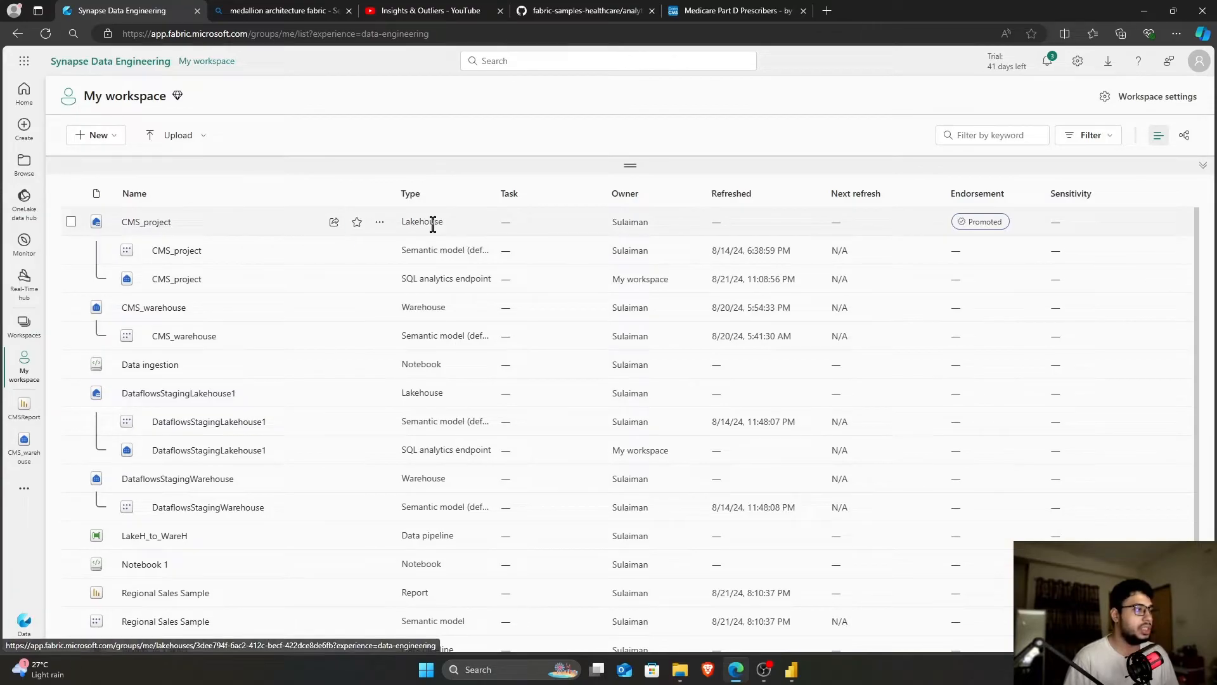
pyautogui.click(152, 223)
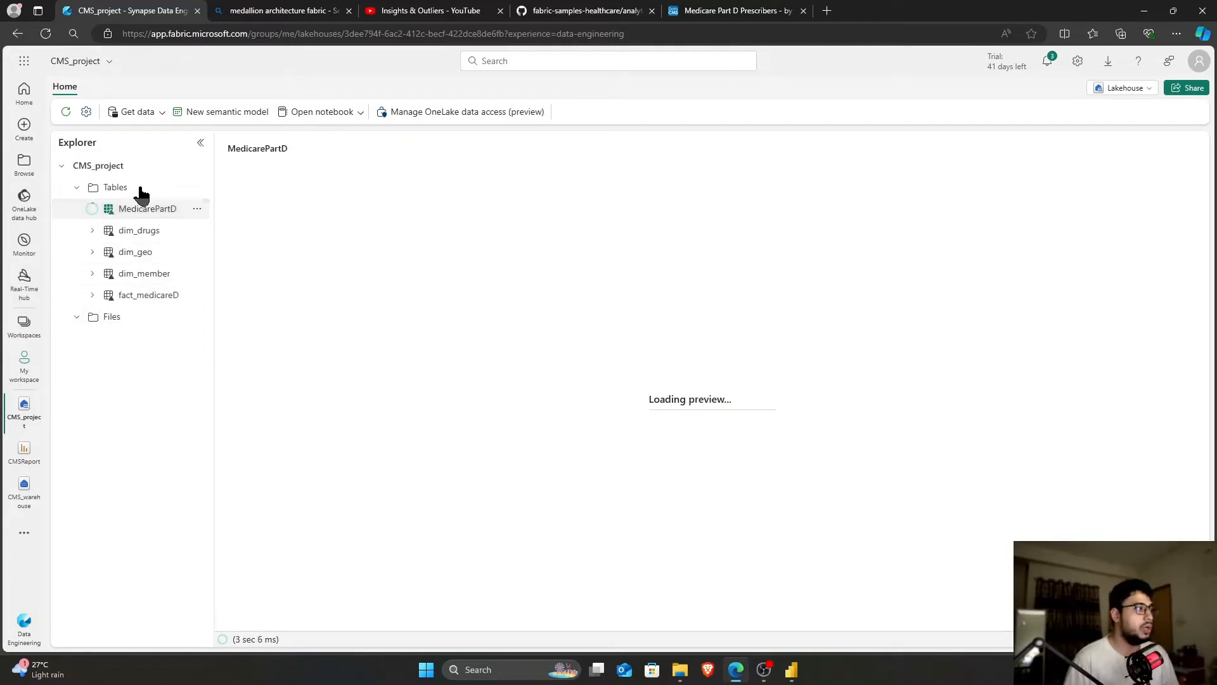
# Browse the Medicare CSVs in DP-600 Articles for upload, cancel, and open the lakehouse Files folder
pyautogui.click(145, 121)
pyautogui.click(150, 136)
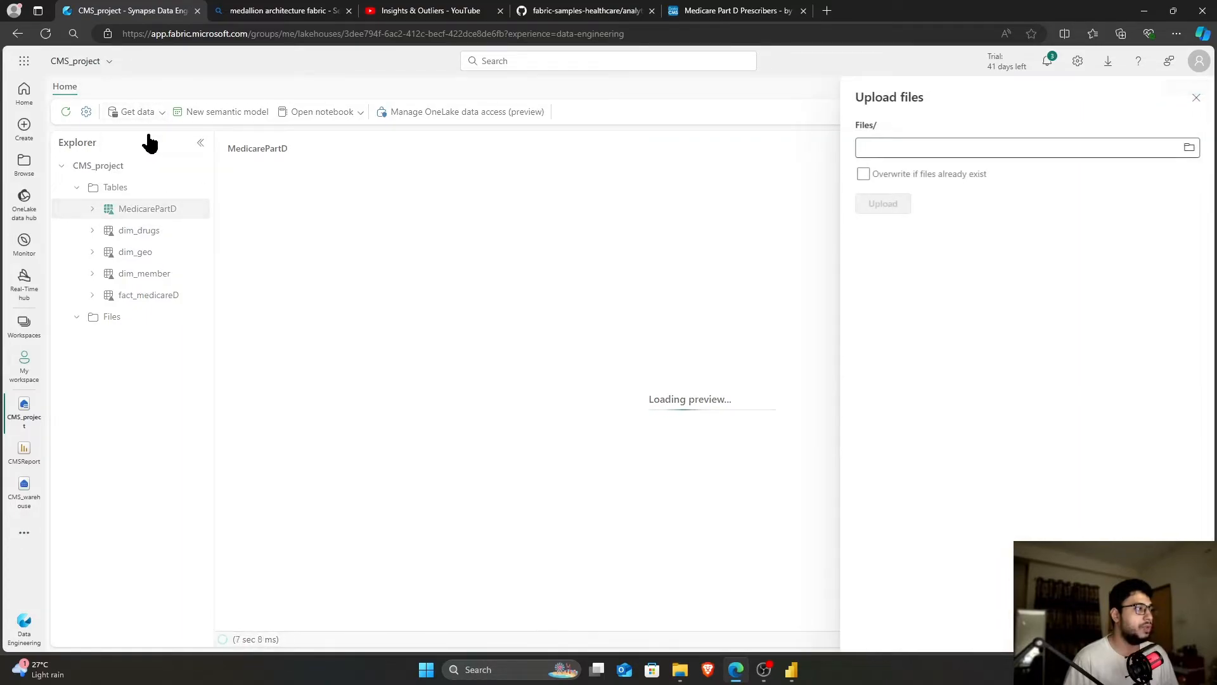
pyautogui.click(1187, 148)
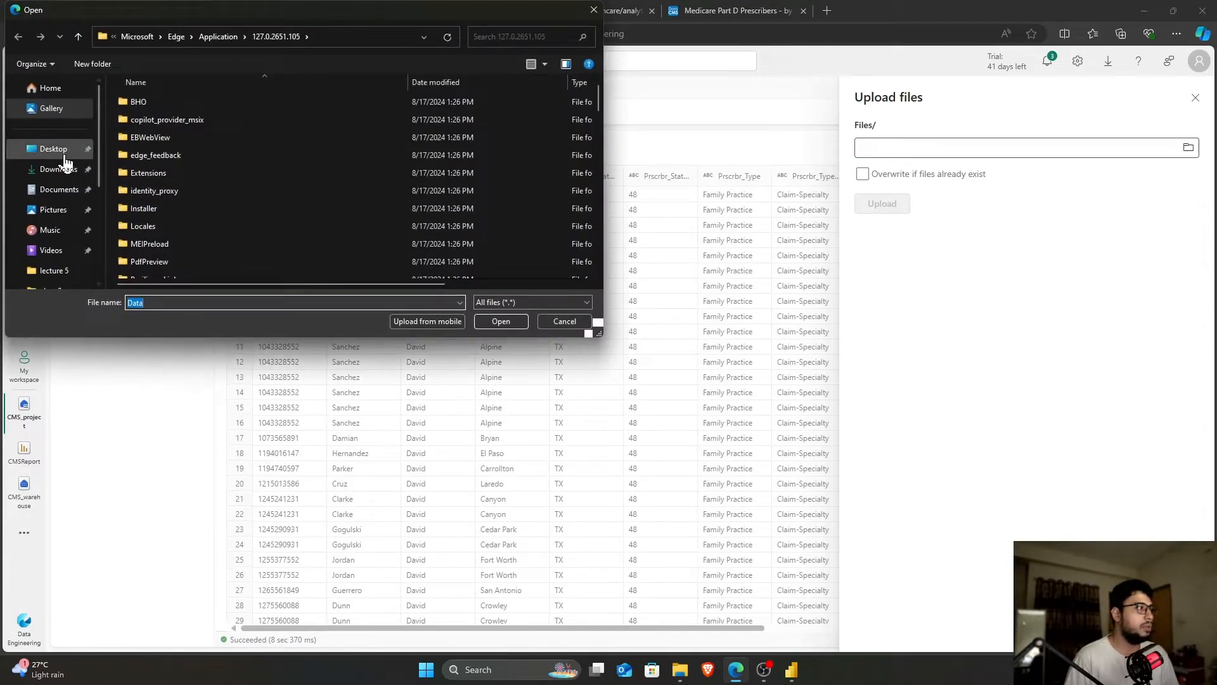
pyautogui.click(57, 151)
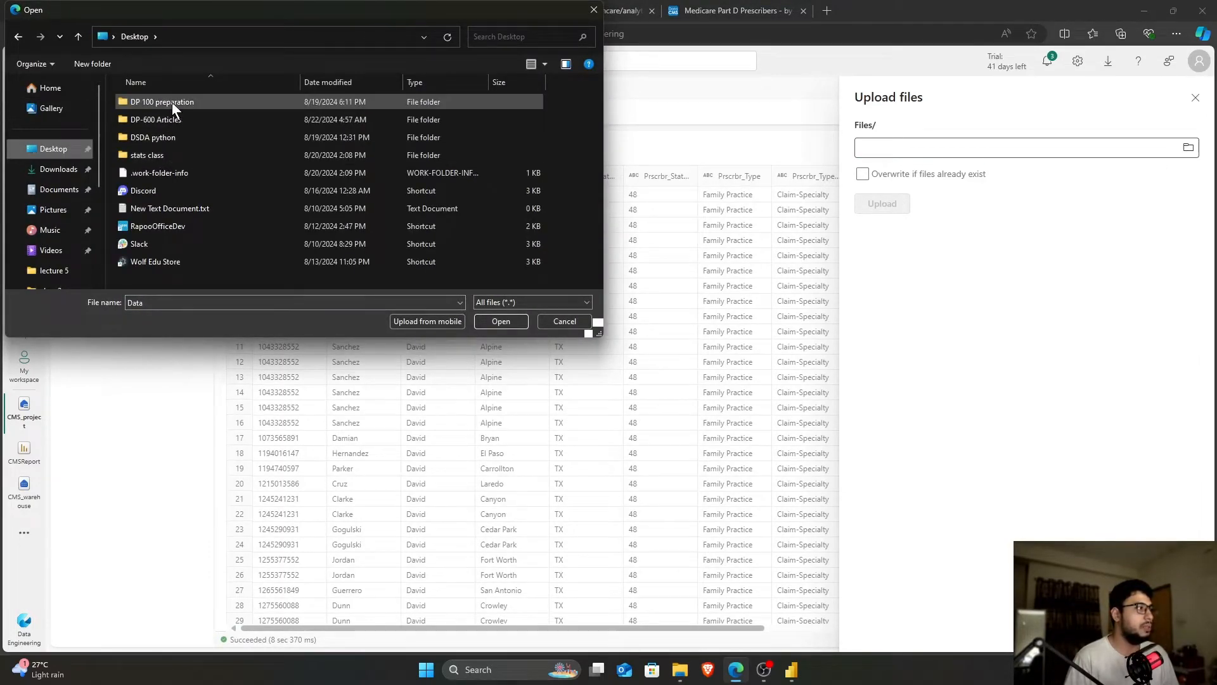
pyautogui.doubleClick(166, 119)
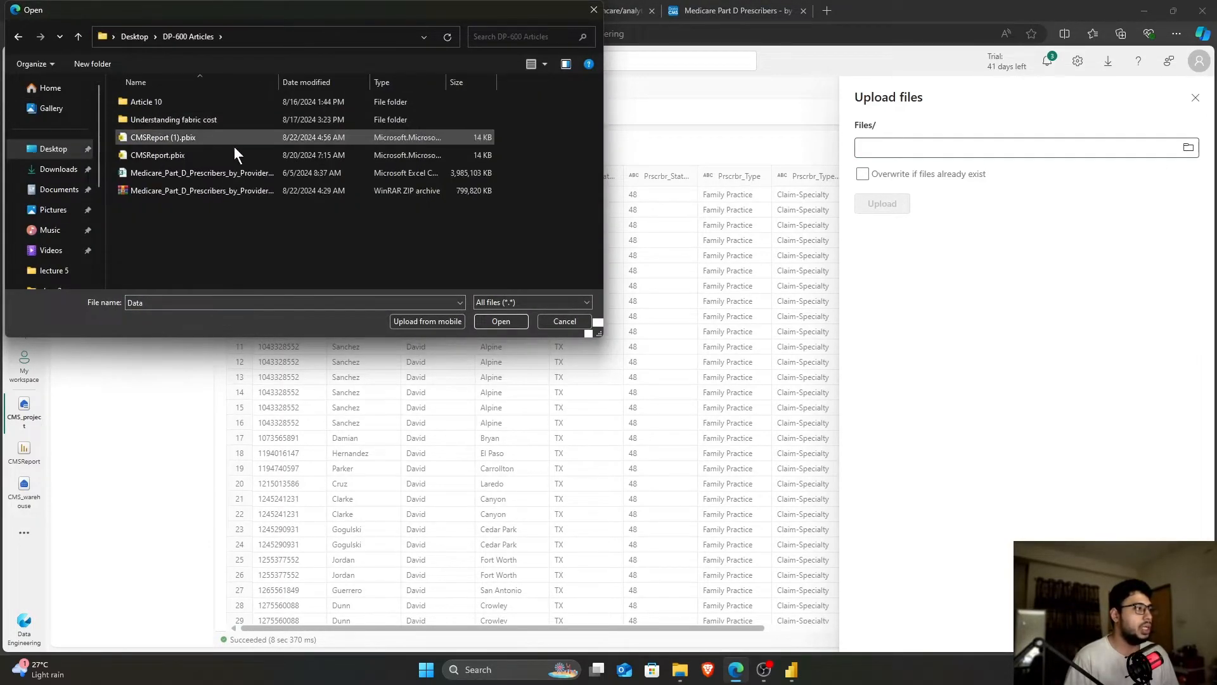
pyautogui.click(371, 176)
pyautogui.moveTo(279, 84); pyautogui.dragTo(354, 84)
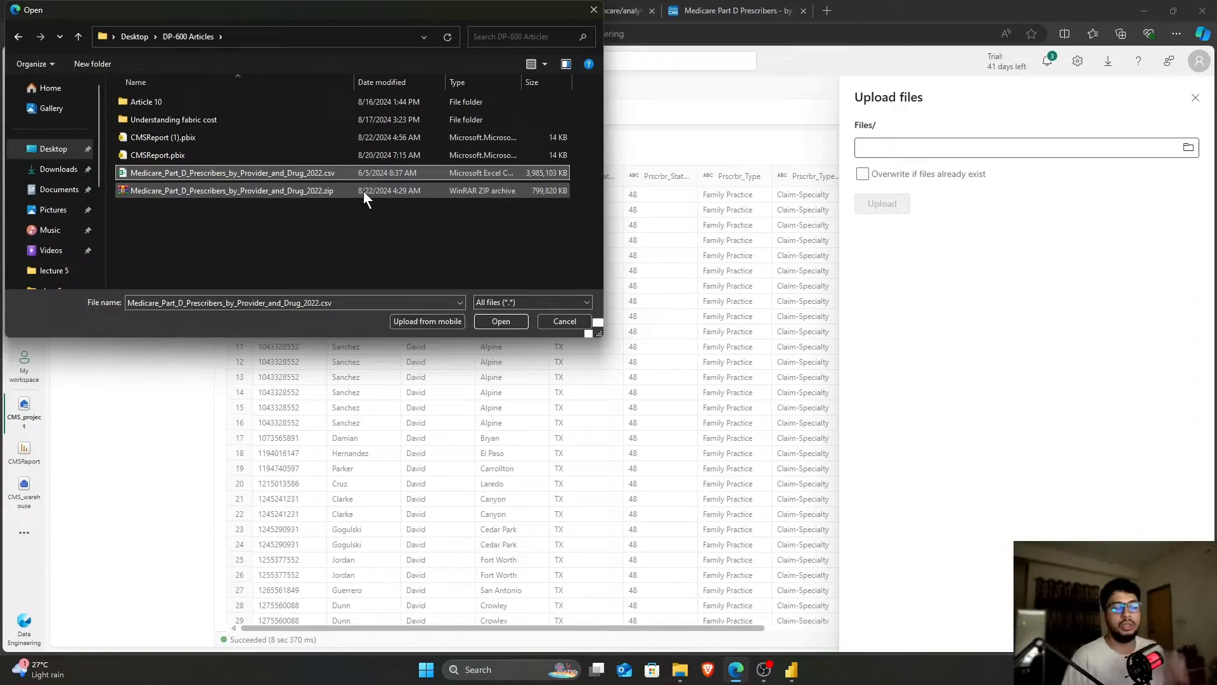
pyautogui.click(563, 321)
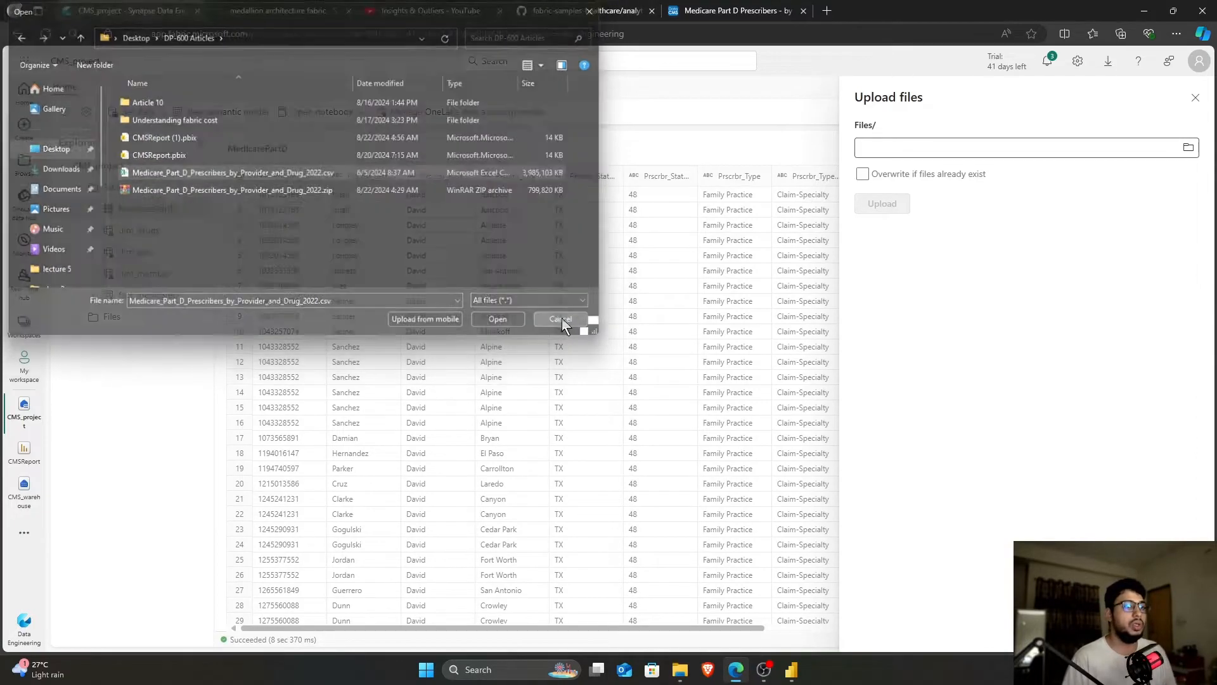
pyautogui.click(160, 337)
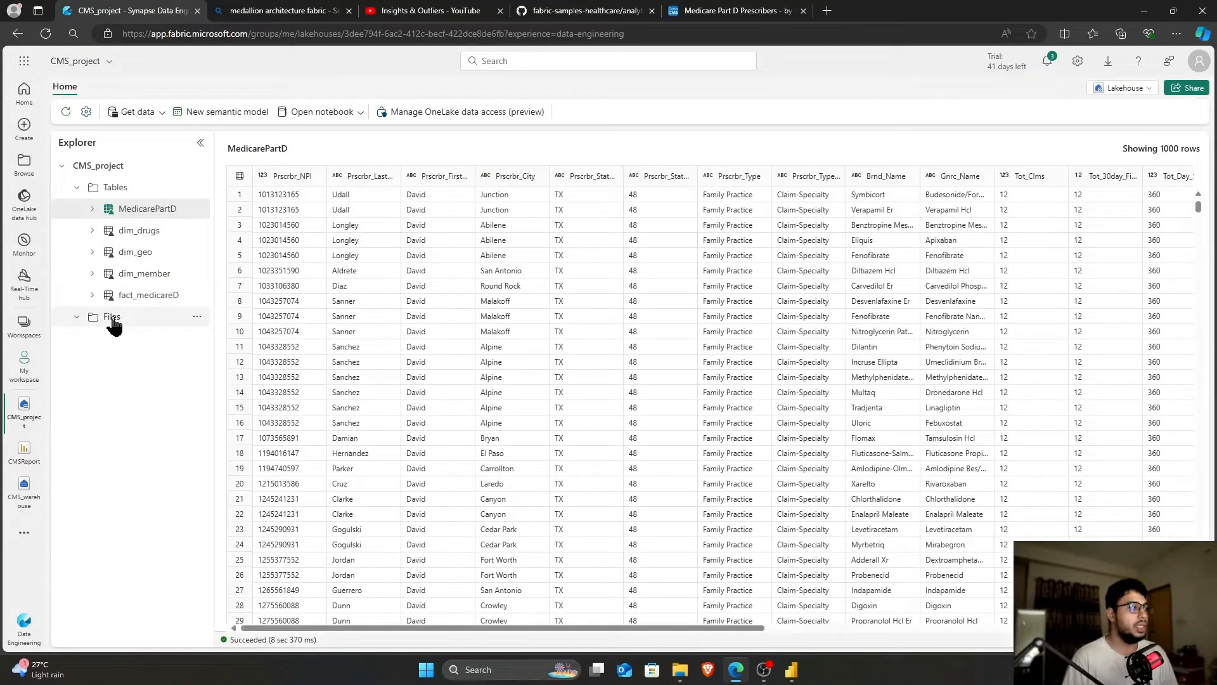
pyautogui.click(113, 320)
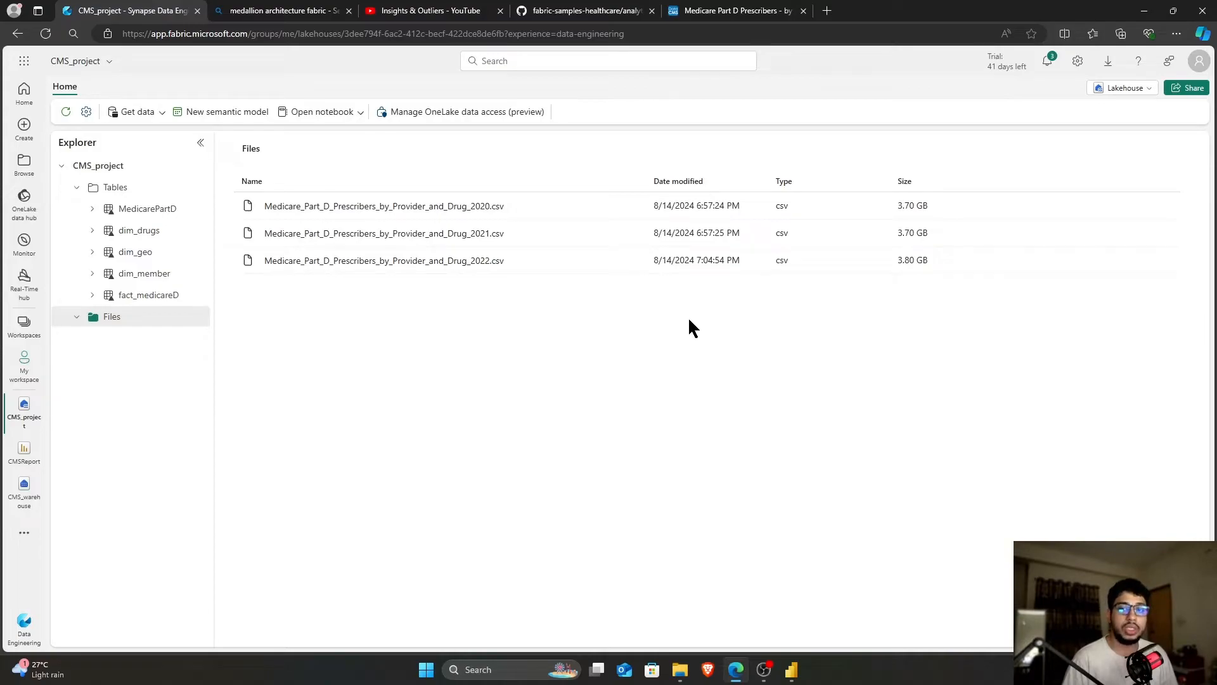
# Preview the 2020 Medicare prescribers CSV, return to Files, then list My workspace items
pyautogui.click(392, 206)
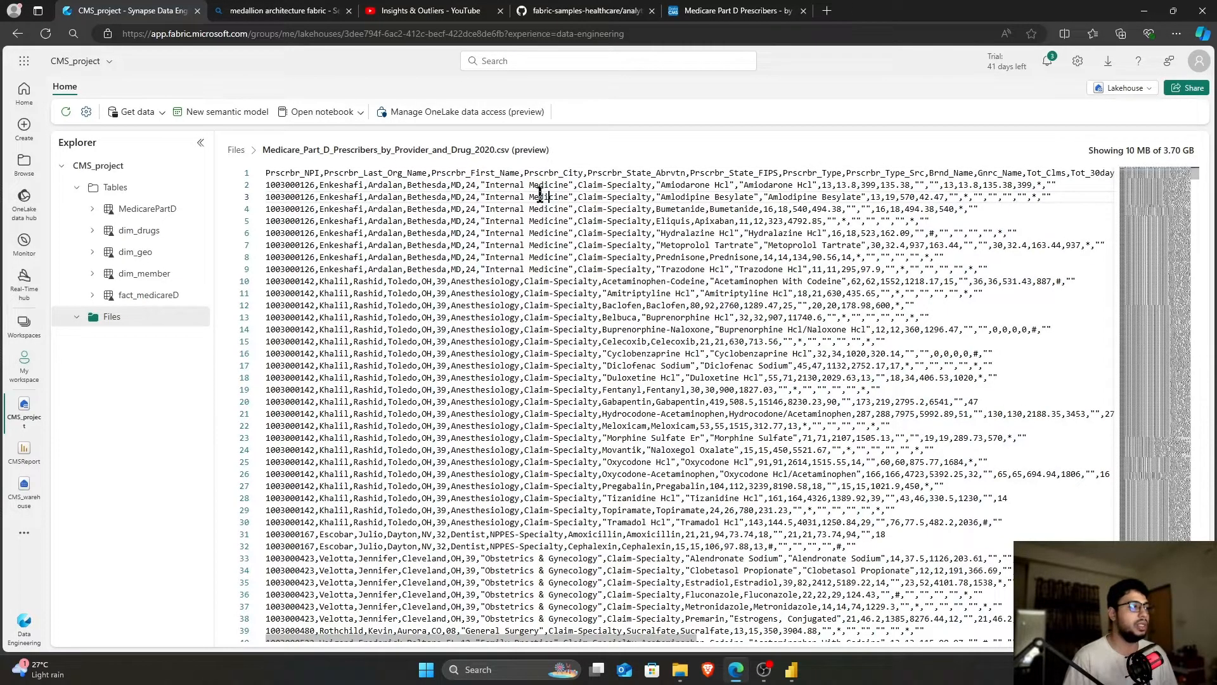
pyautogui.click(236, 150)
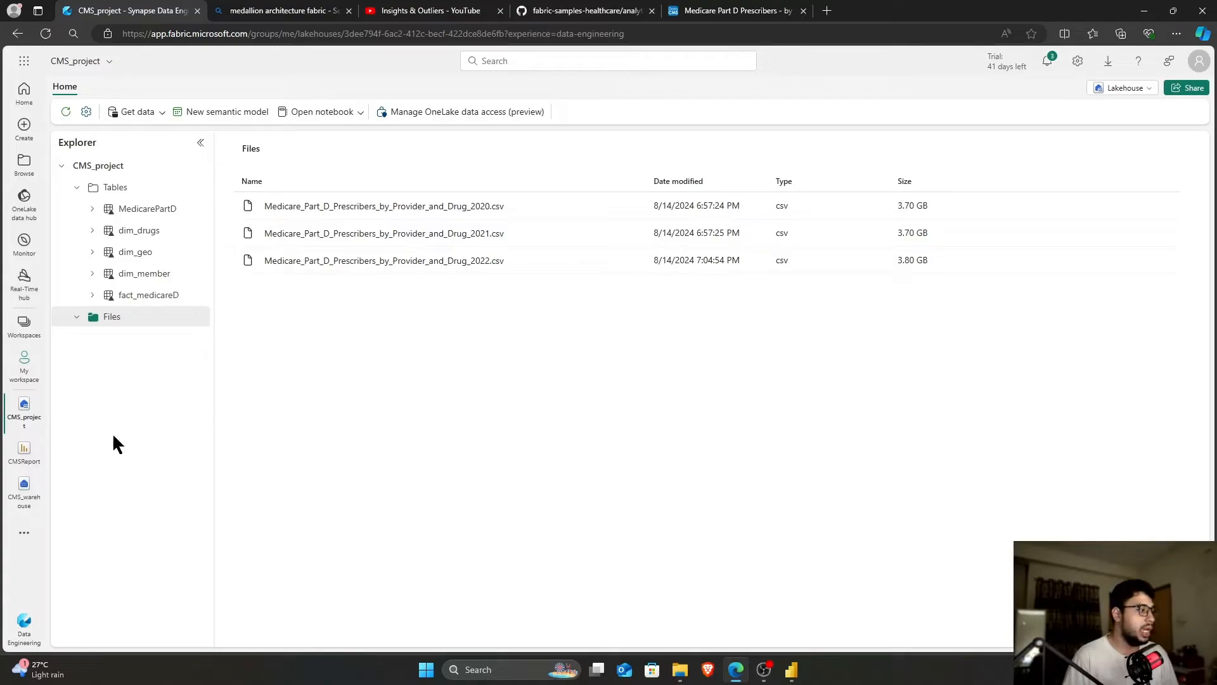
pyautogui.click(24, 365)
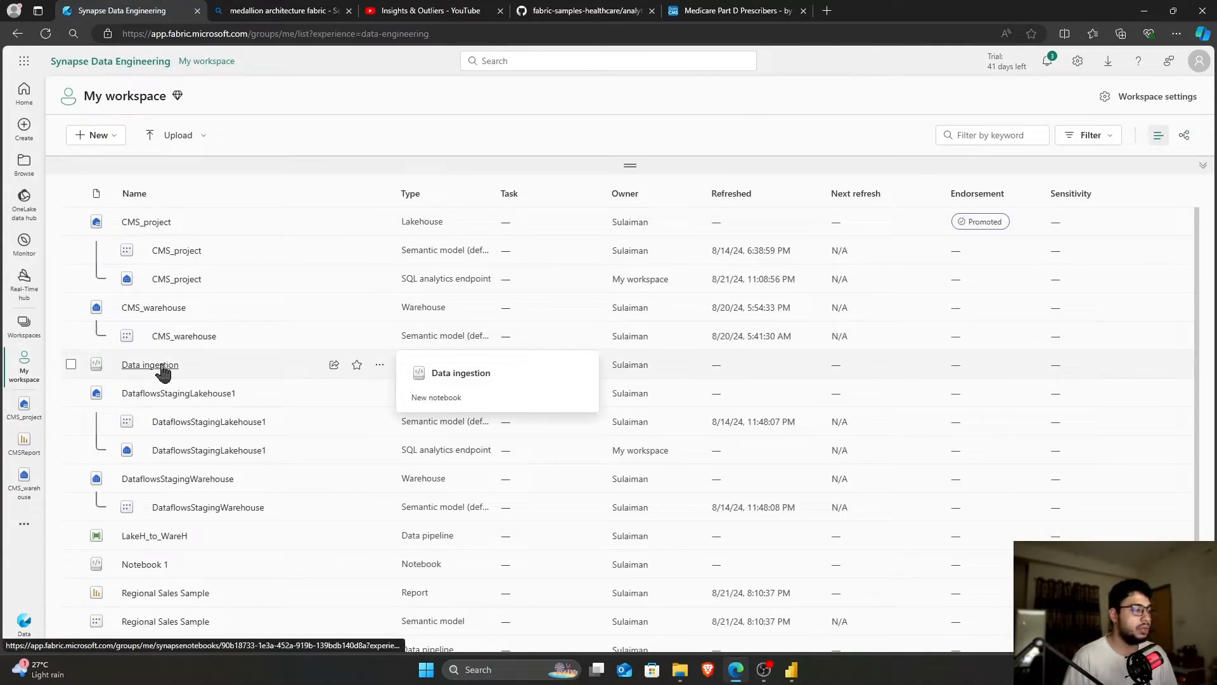
# Open the Data ingestion notebook, close three extra browser tabs and enlarge the page
pyautogui.click(162, 368)
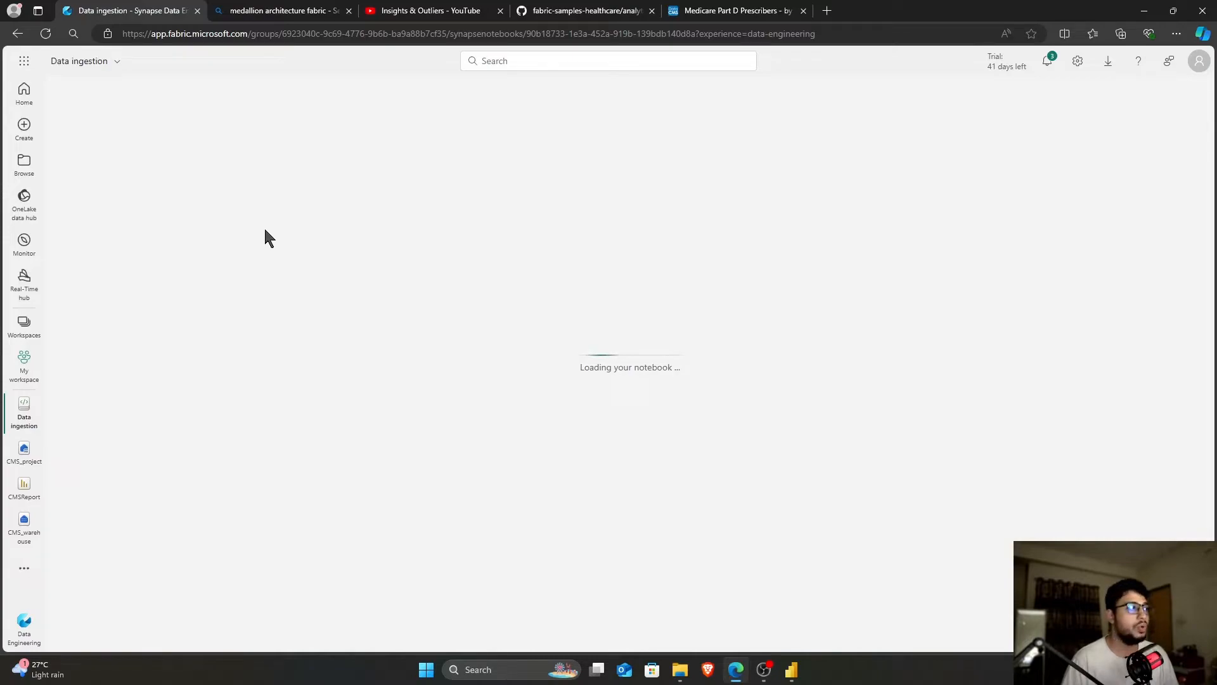
pyautogui.middleClick(430, 10)
pyautogui.middleClick(430, 11)
pyautogui.middleClick(429, 10)
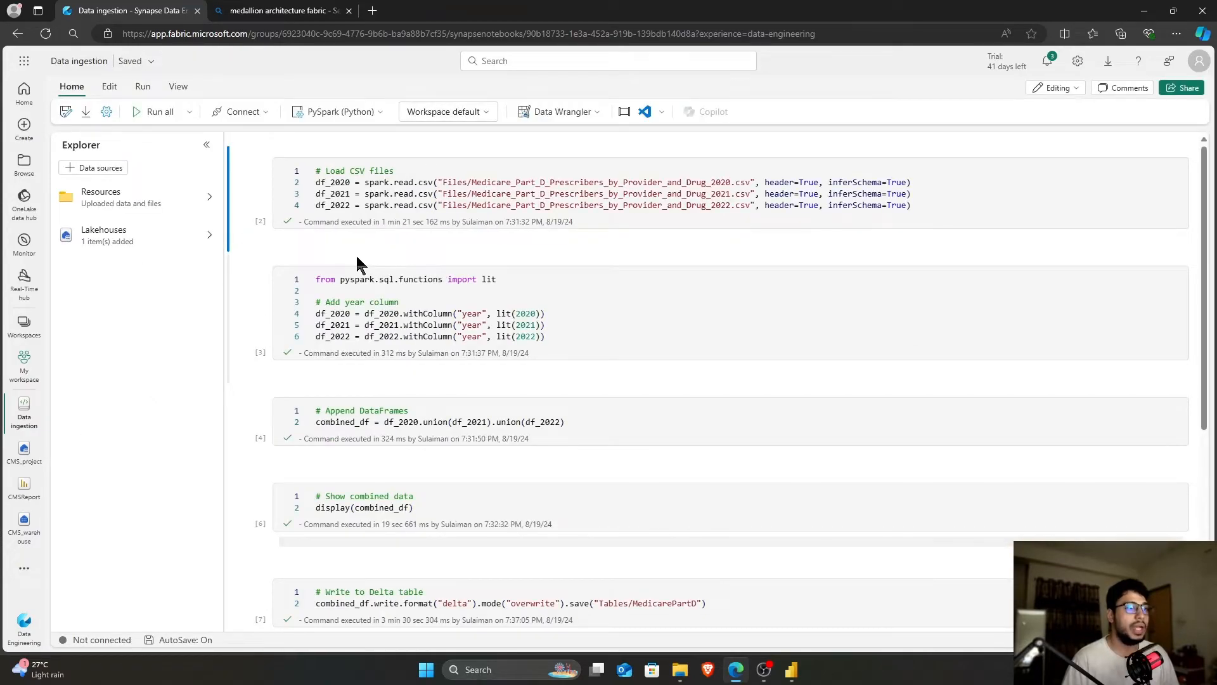
pyautogui.click(356, 184)
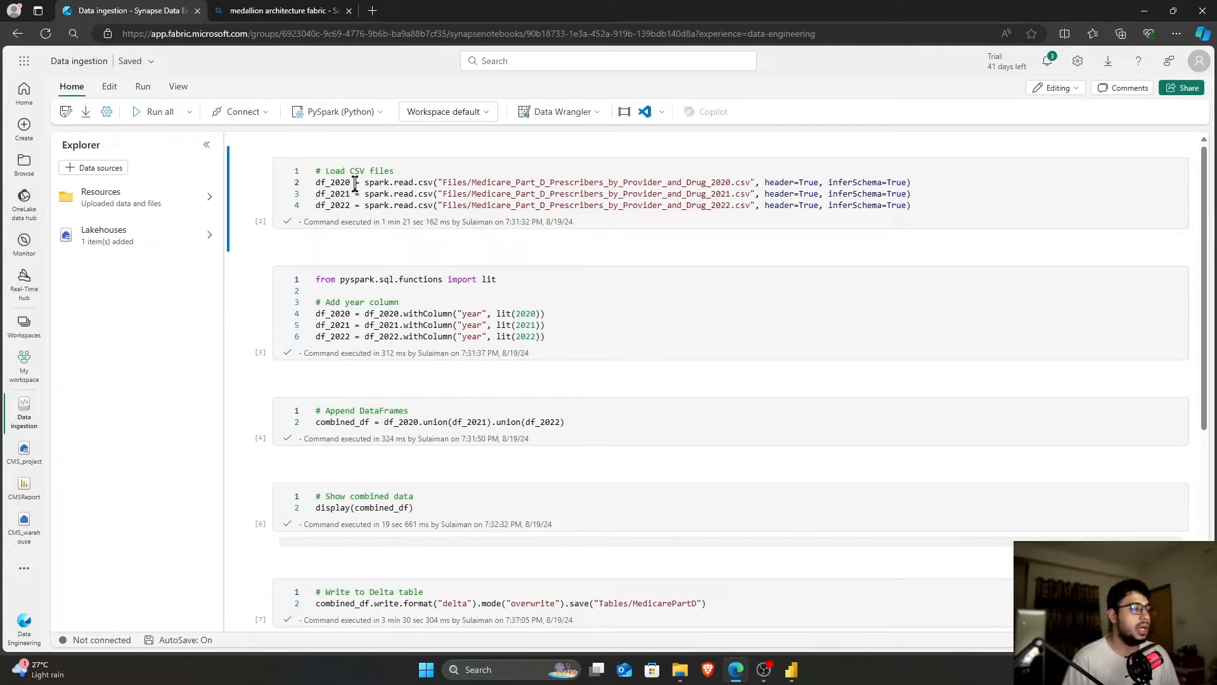
pyautogui.hotkey('ctrl', '+')
pyautogui.hotkey('ctrl', '+')
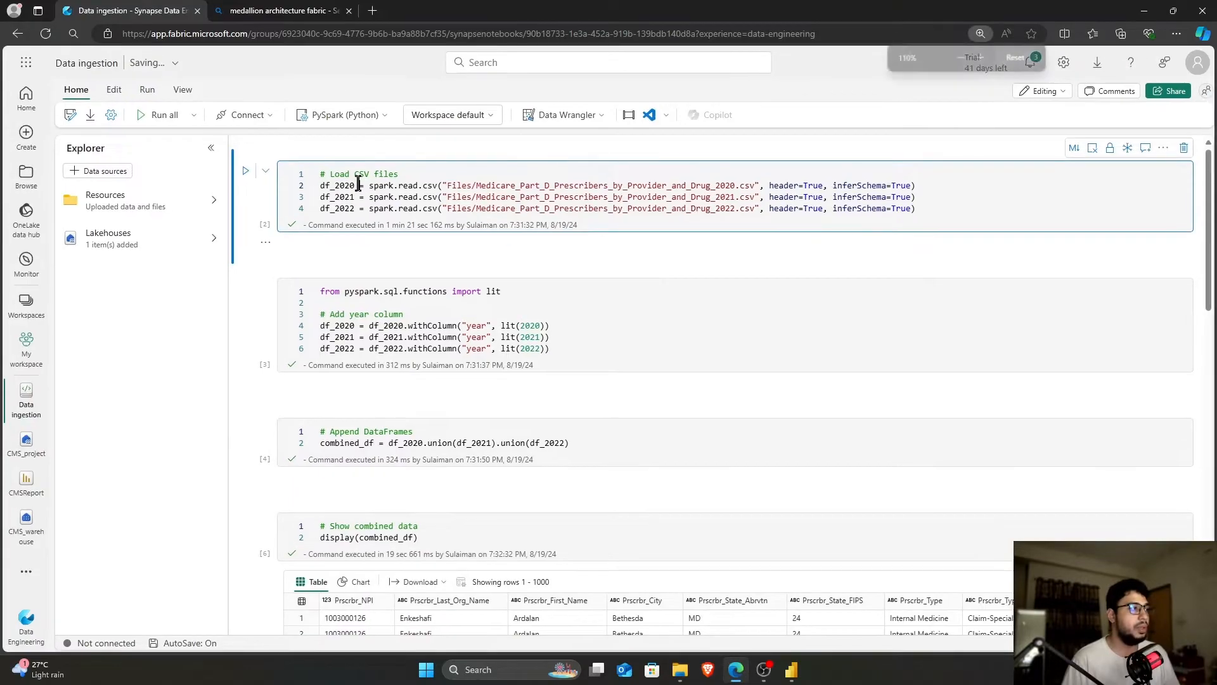
pyautogui.hotkey('ctrl', '+')
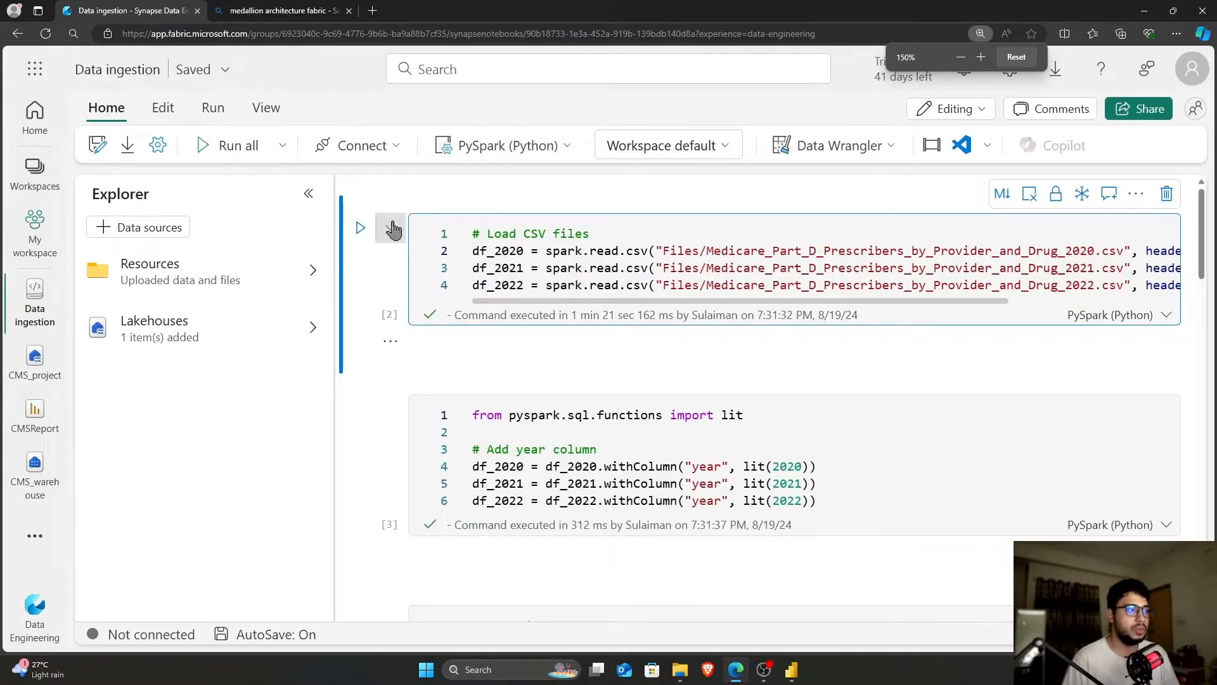
pyautogui.hotkey('ctrl', '-')
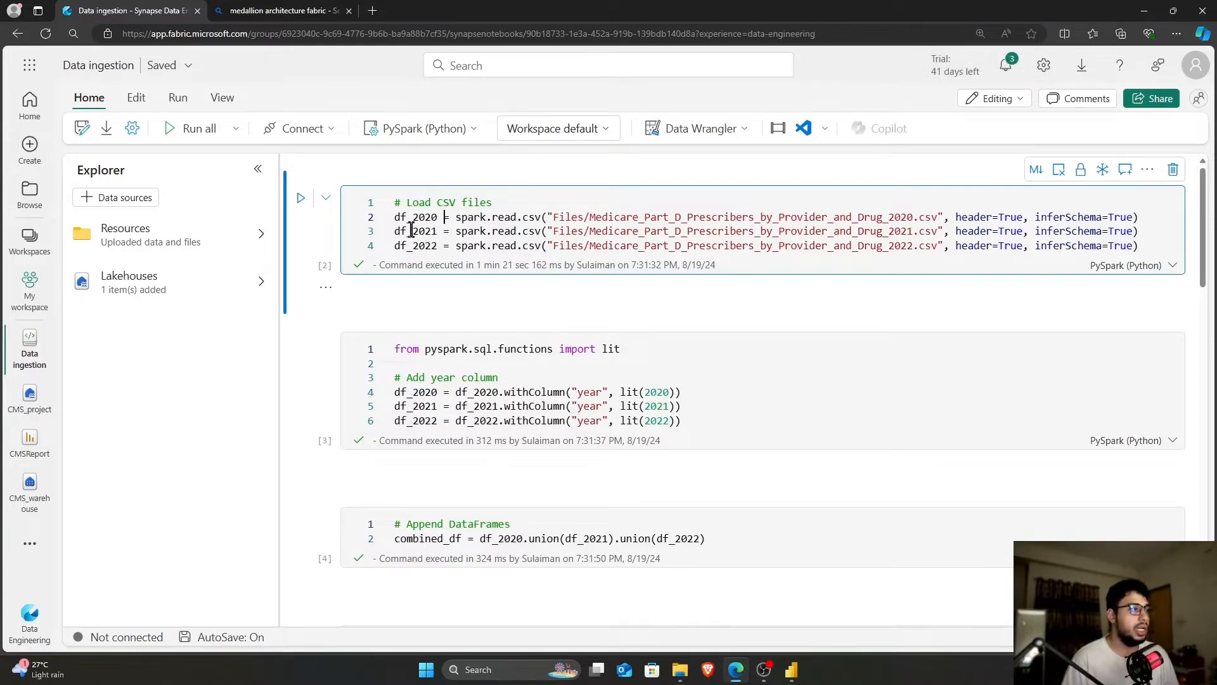
# Walk through the Load CSV files cell: the 2020 file path with header and inferSchema True
pyautogui.click(516, 204)
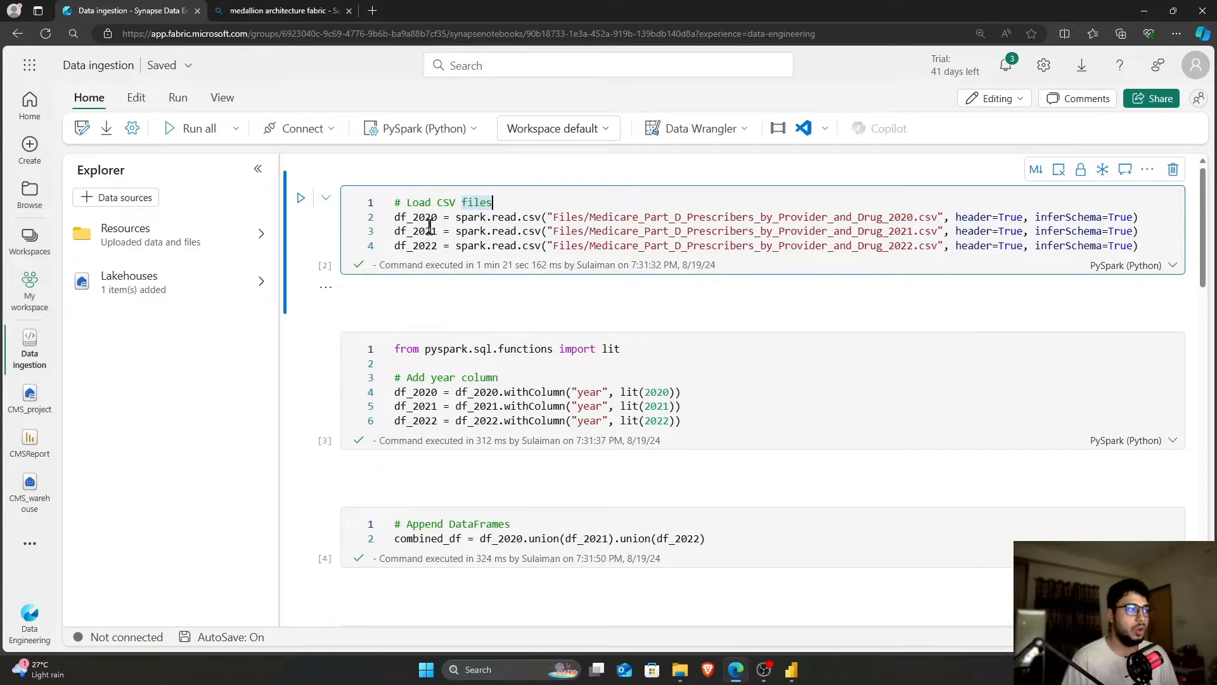
pyautogui.click(457, 255)
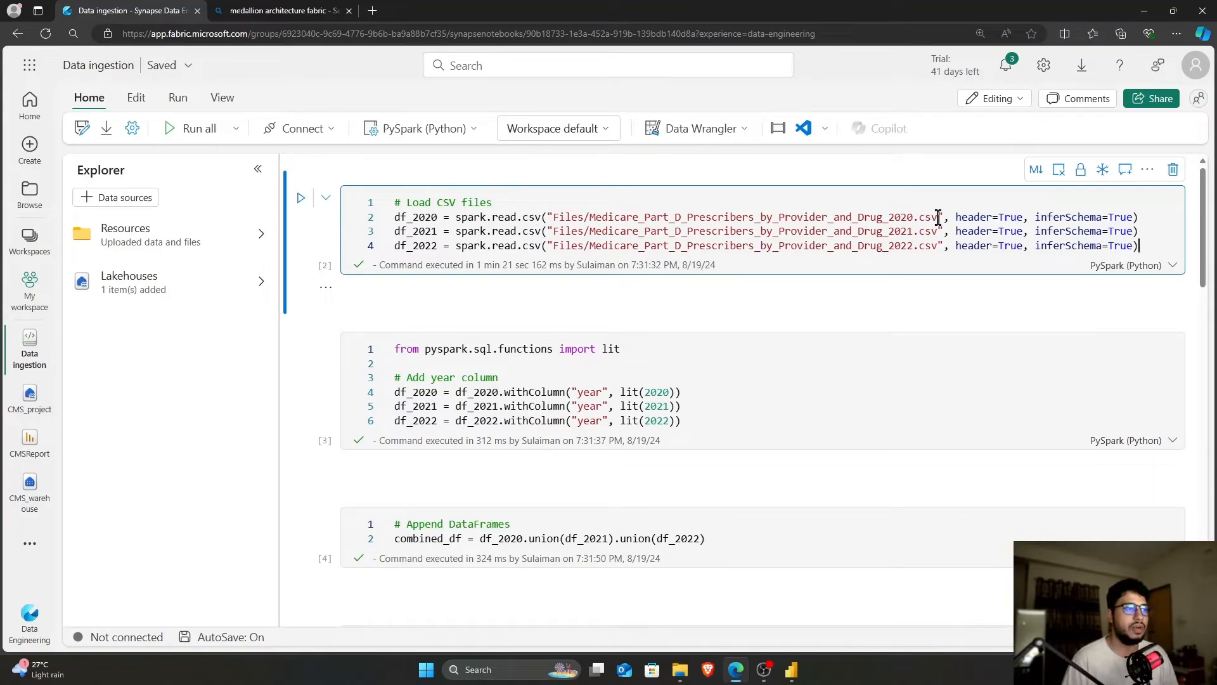
pyautogui.moveTo(552, 217); pyautogui.dragTo(913, 219)
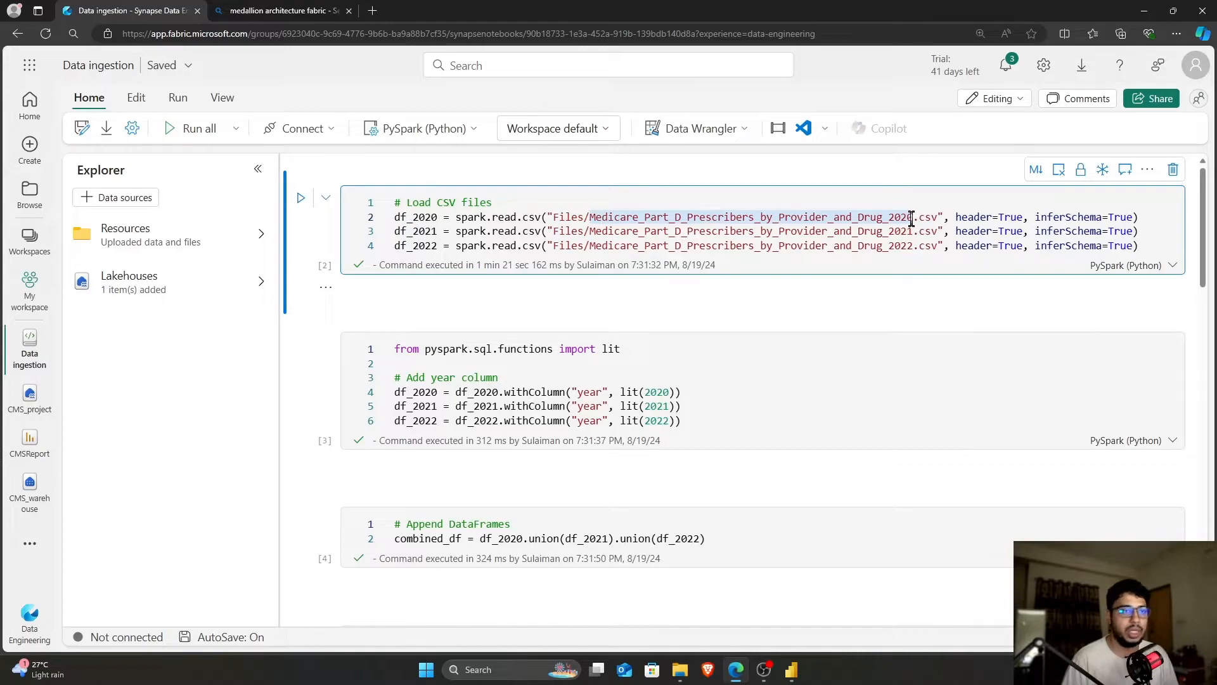
pyautogui.click(1002, 218)
pyautogui.click(1016, 217)
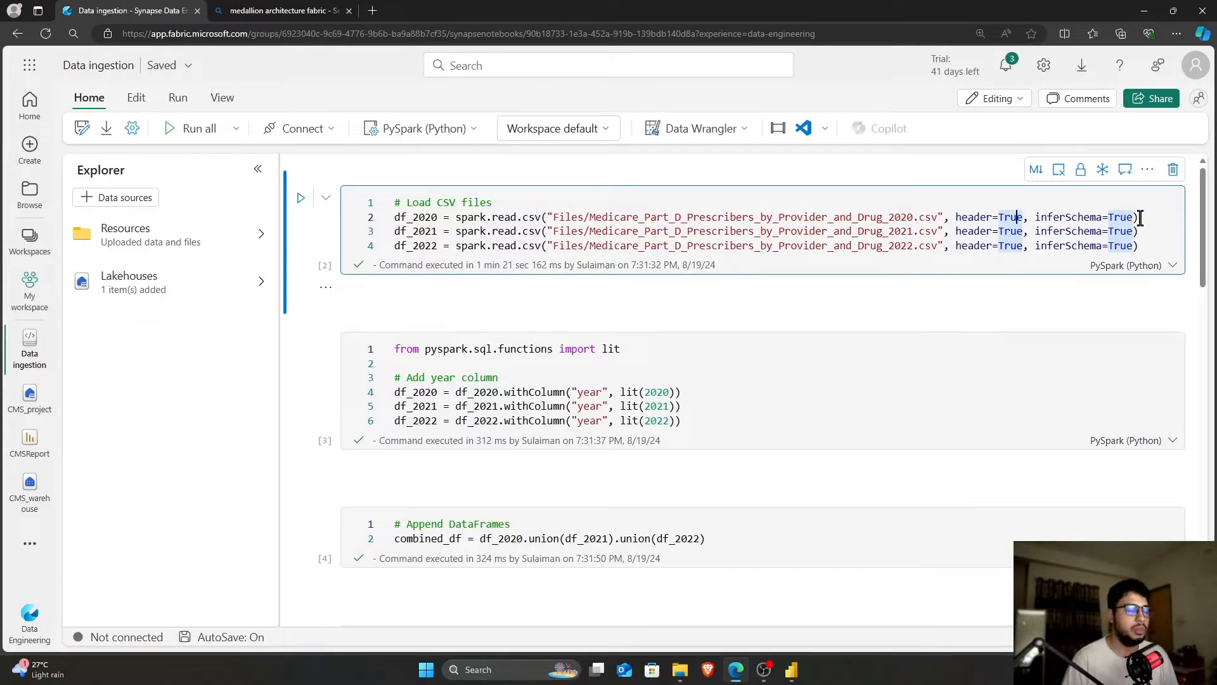
pyautogui.click(1147, 242)
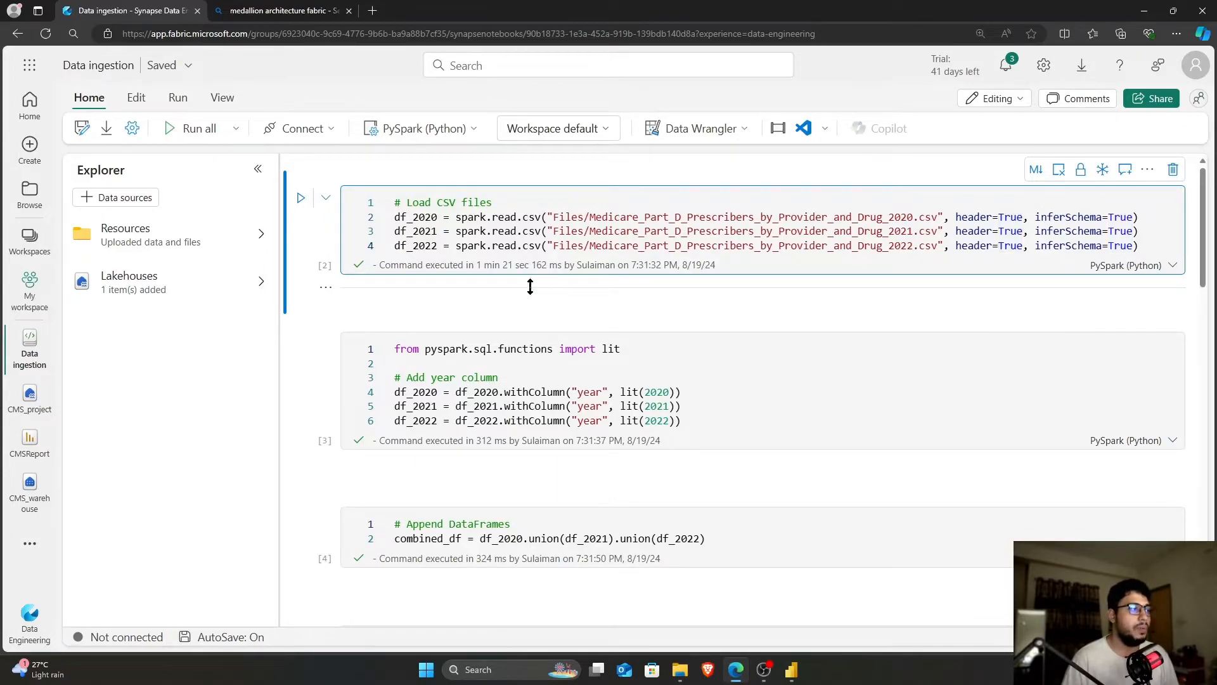
pyautogui.scroll(-1, 592, 289)
# Review the Add year column cell, which uses lit to tag each DataFrame with its year
pyautogui.click(598, 315)
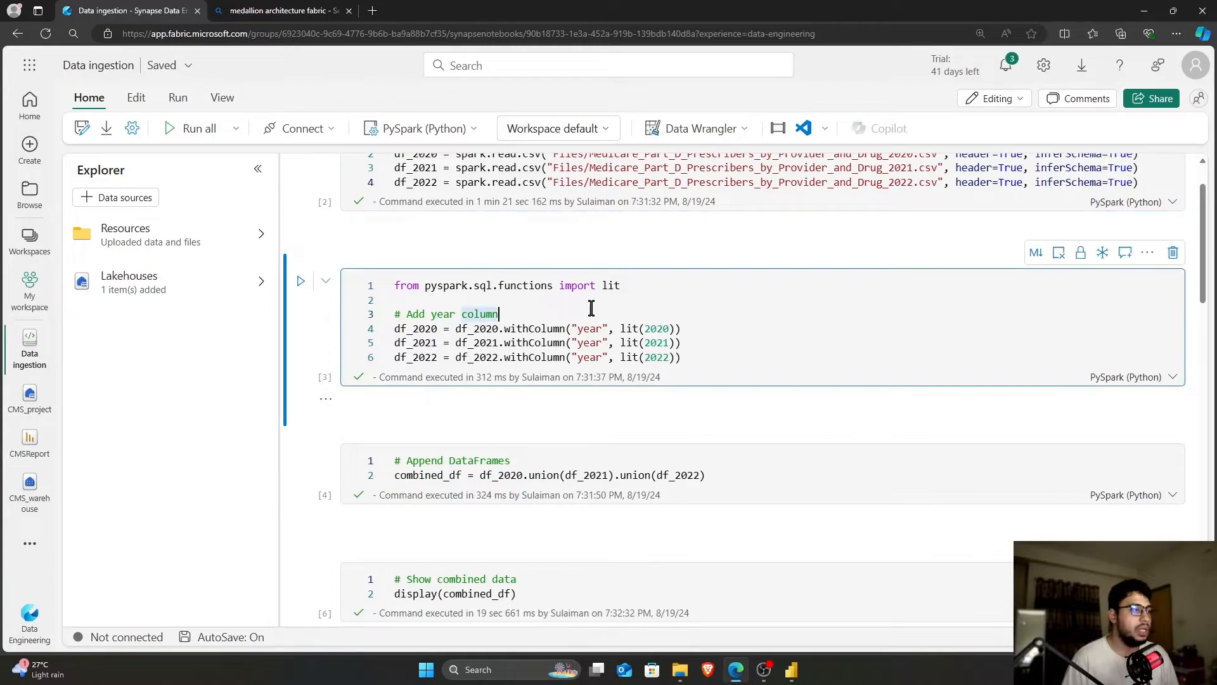
pyautogui.click(621, 286)
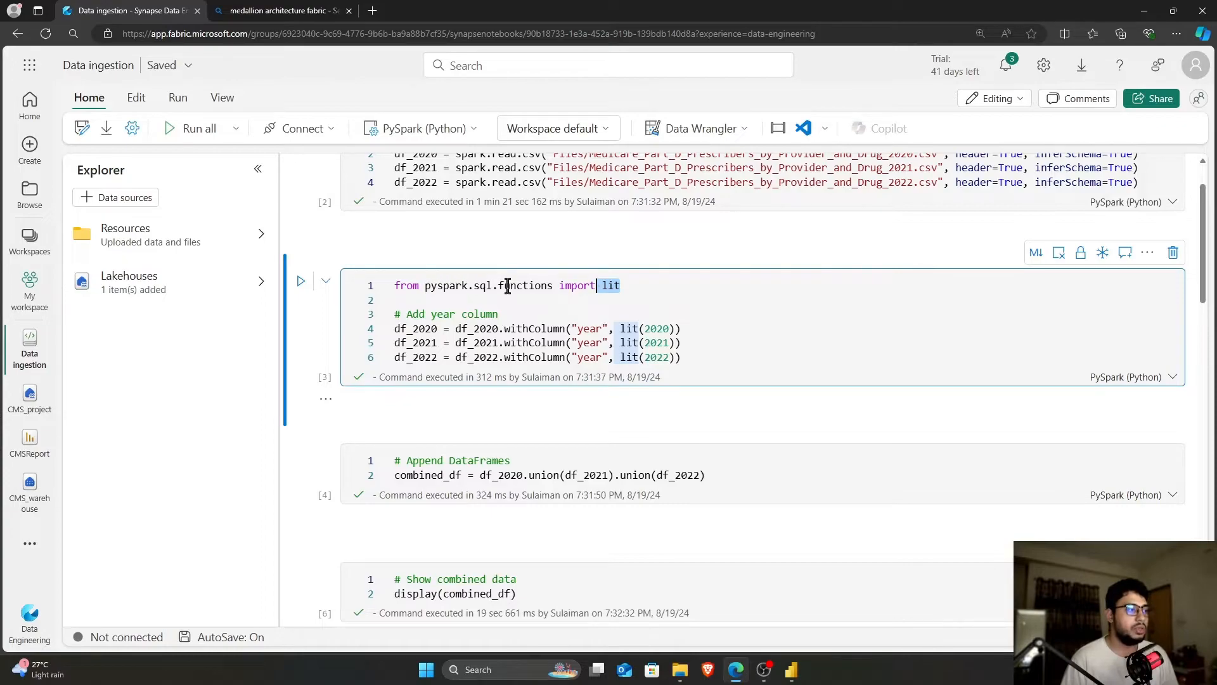
pyautogui.click(547, 287)
pyautogui.click(581, 316)
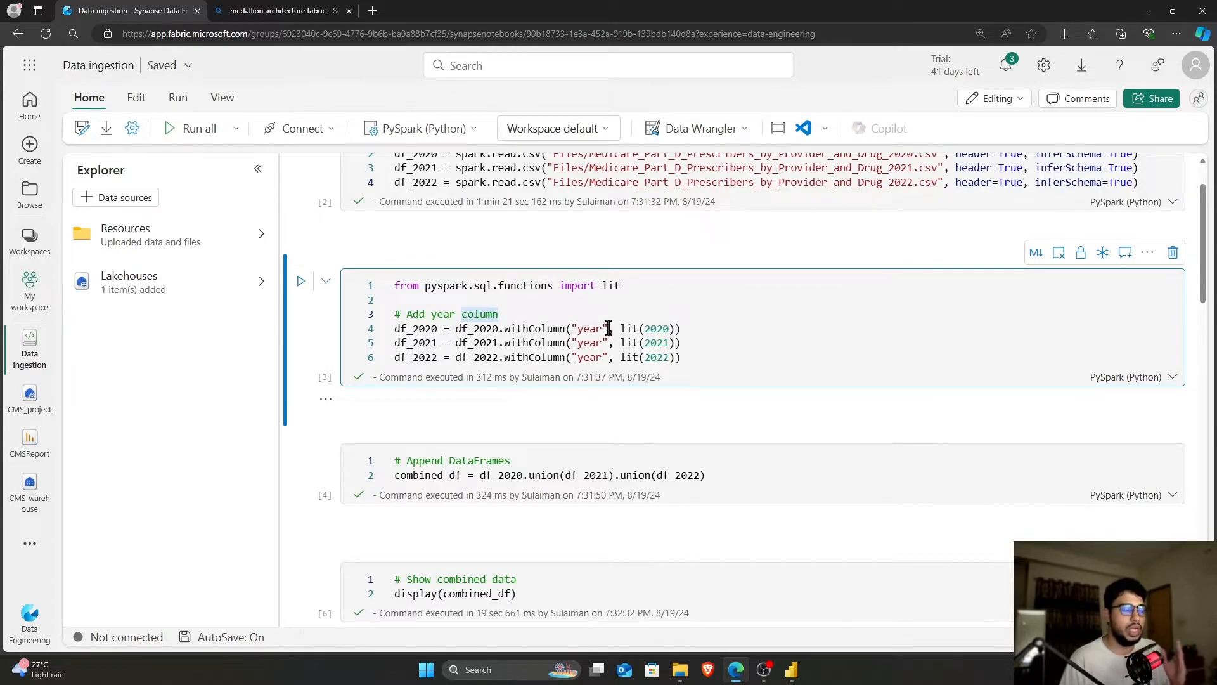
pyautogui.click(657, 328)
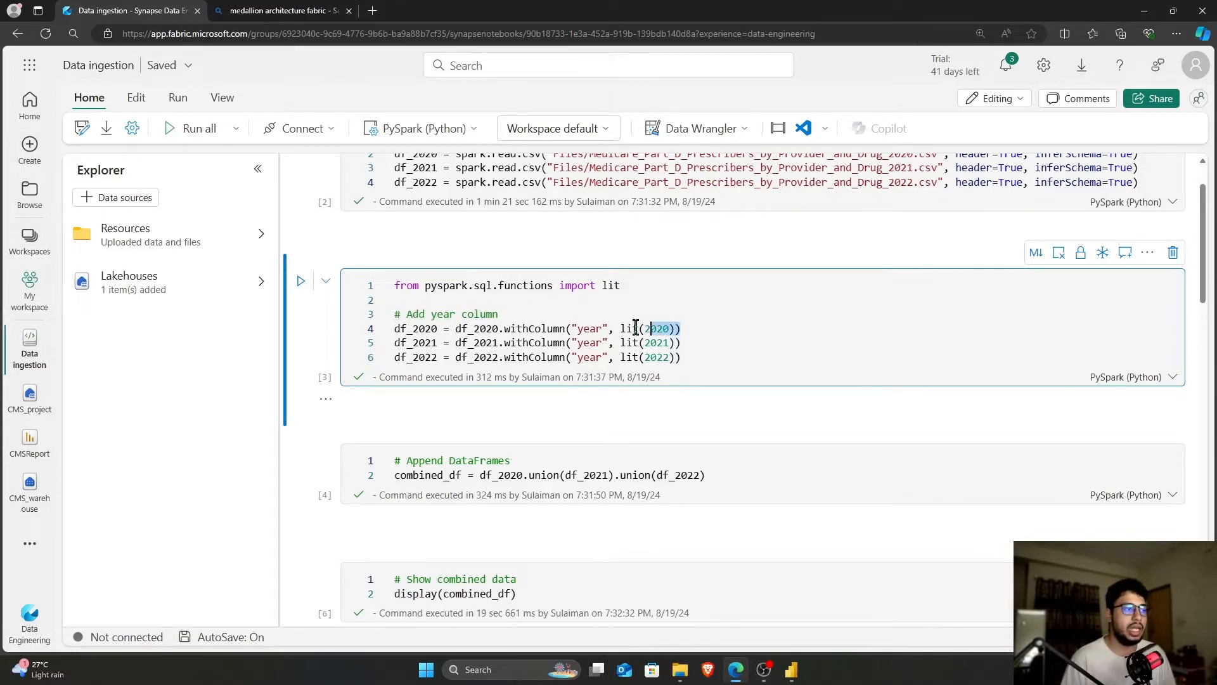
pyautogui.click(714, 357)
pyautogui.moveTo(689, 341); pyautogui.dragTo(621, 357)
pyautogui.click(723, 354)
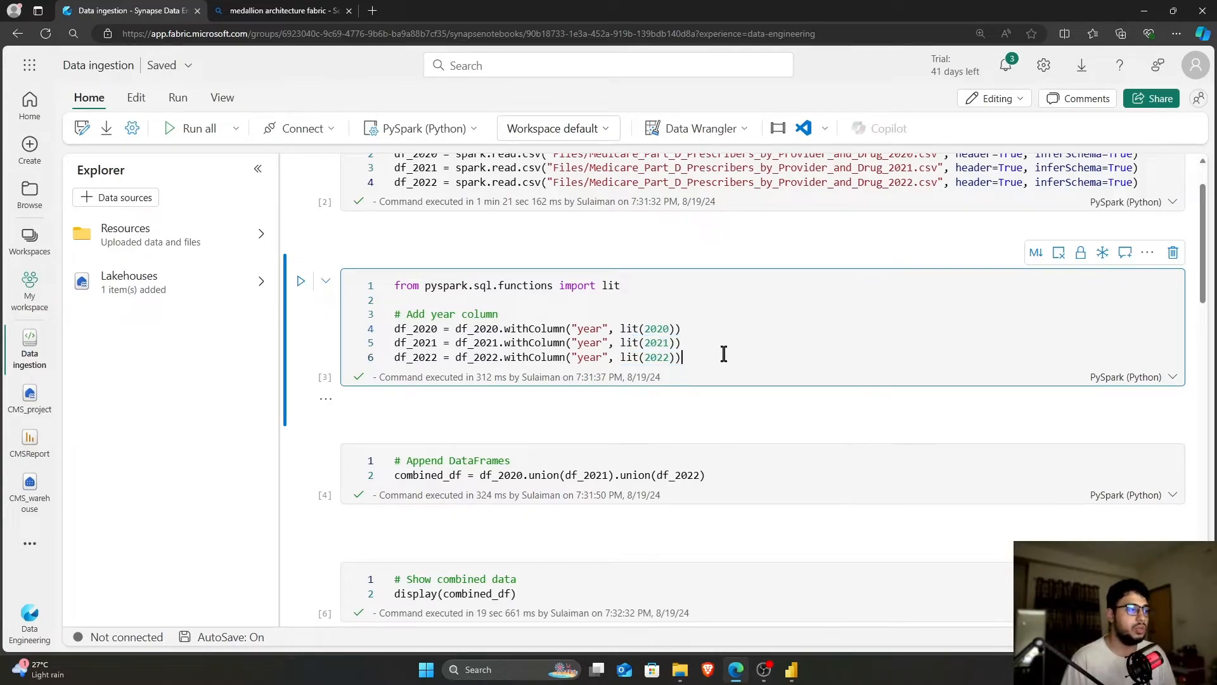
# Review the Append DataFrames cell that unions df_2020 with the 2021 and 2022 DataFrames
pyautogui.scroll(-2, 723, 353)
pyautogui.click(734, 352)
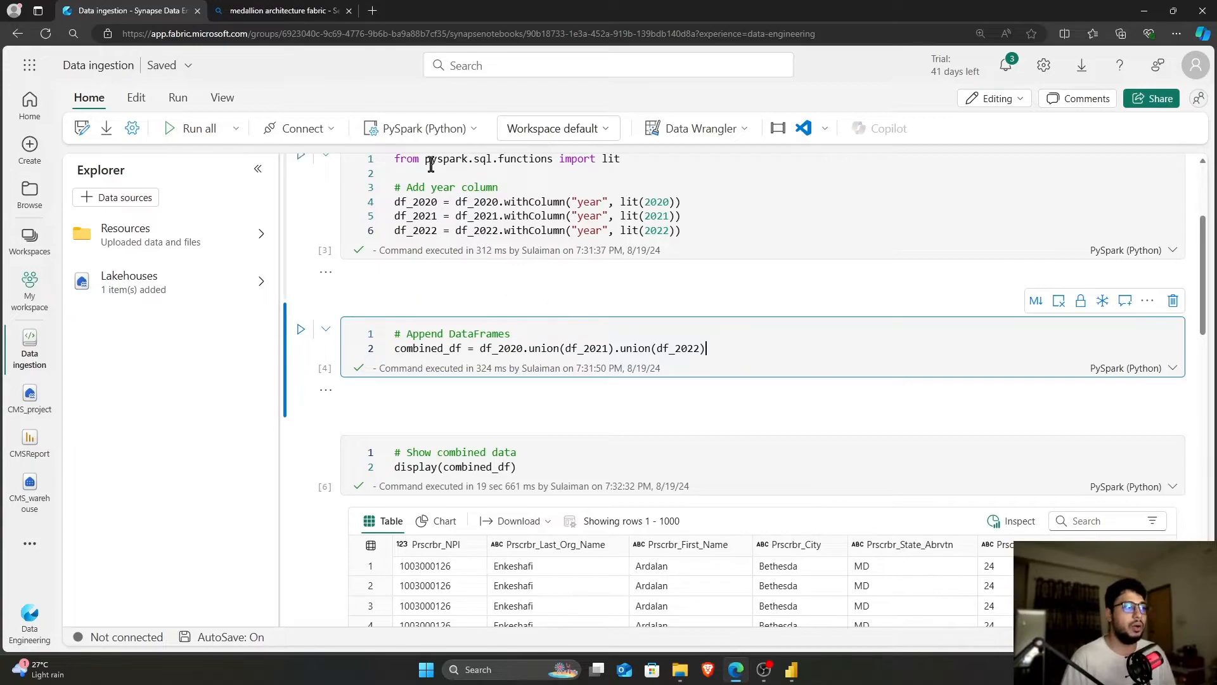
pyautogui.moveTo(529, 349); pyautogui.dragTo(565, 353)
pyautogui.click(528, 356)
pyautogui.moveTo(480, 349); pyautogui.dragTo(730, 350)
pyautogui.click(529, 349)
pyautogui.click(731, 350)
pyautogui.scroll(-2, 727, 347)
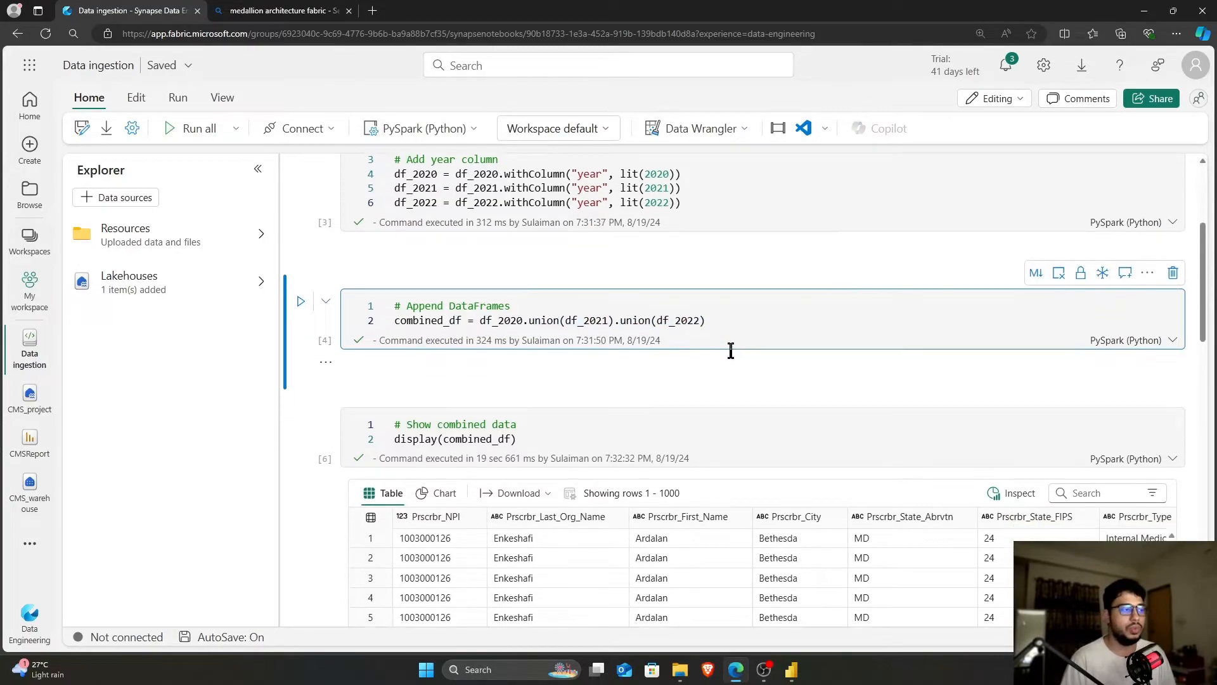
pyautogui.click(607, 339)
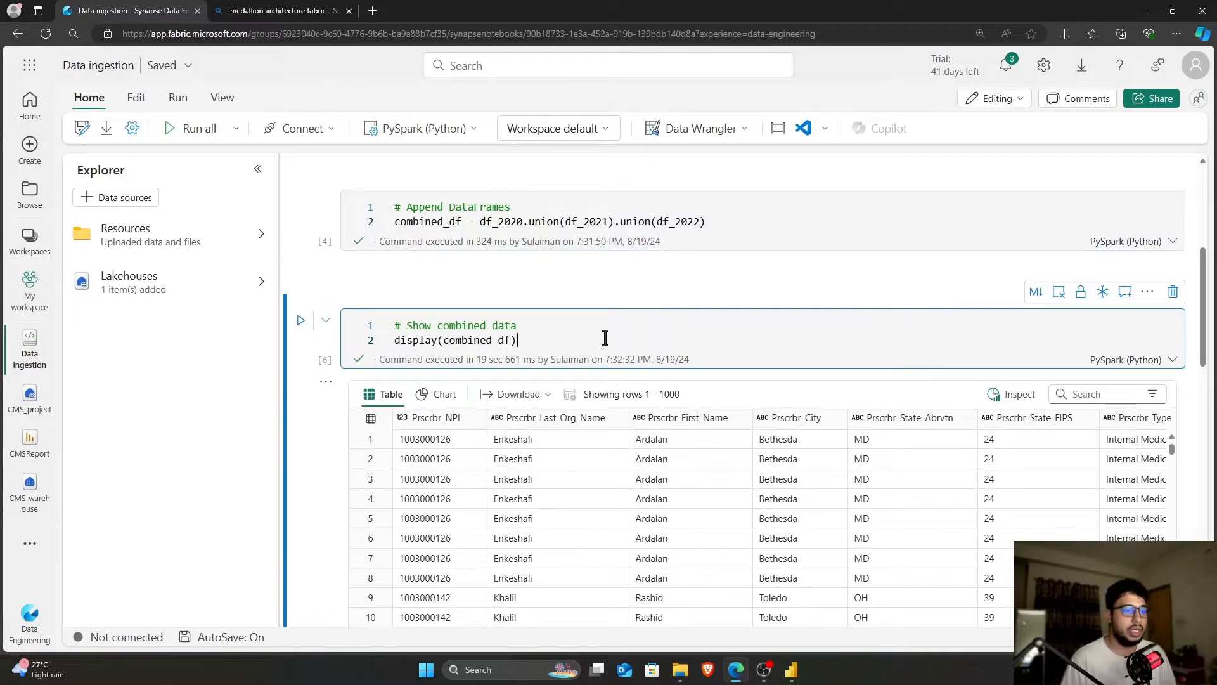
pyautogui.scroll(-1, 605, 338)
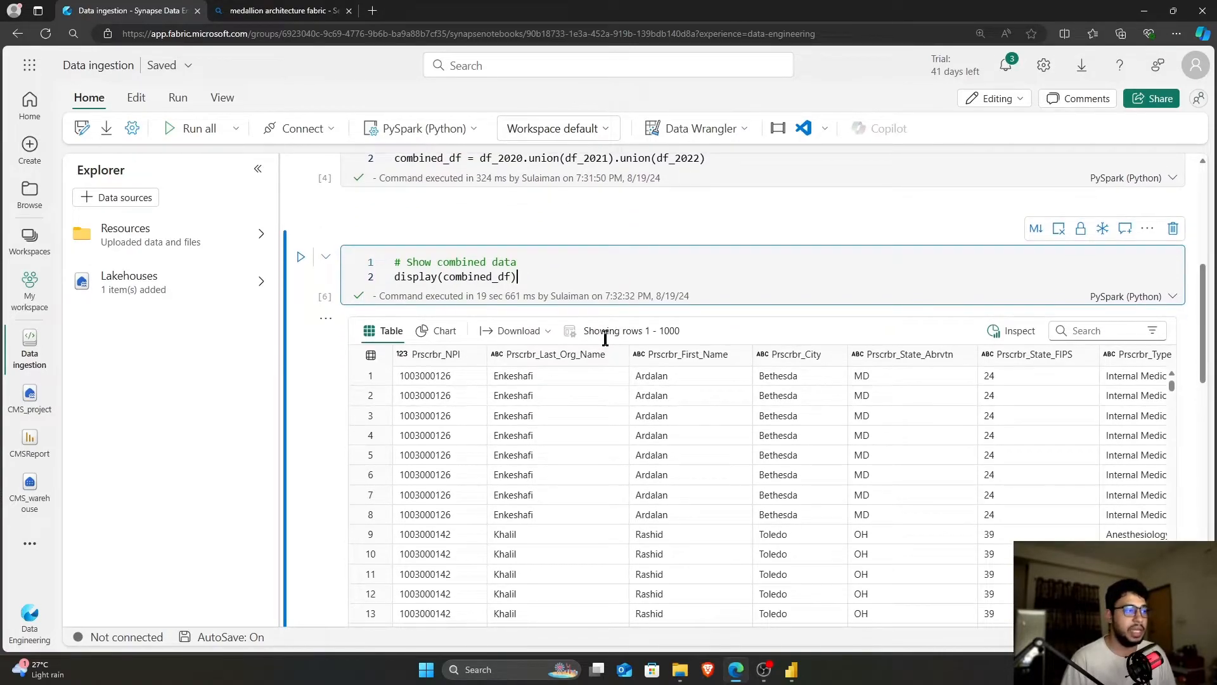
pyautogui.scroll(-2, 605, 338)
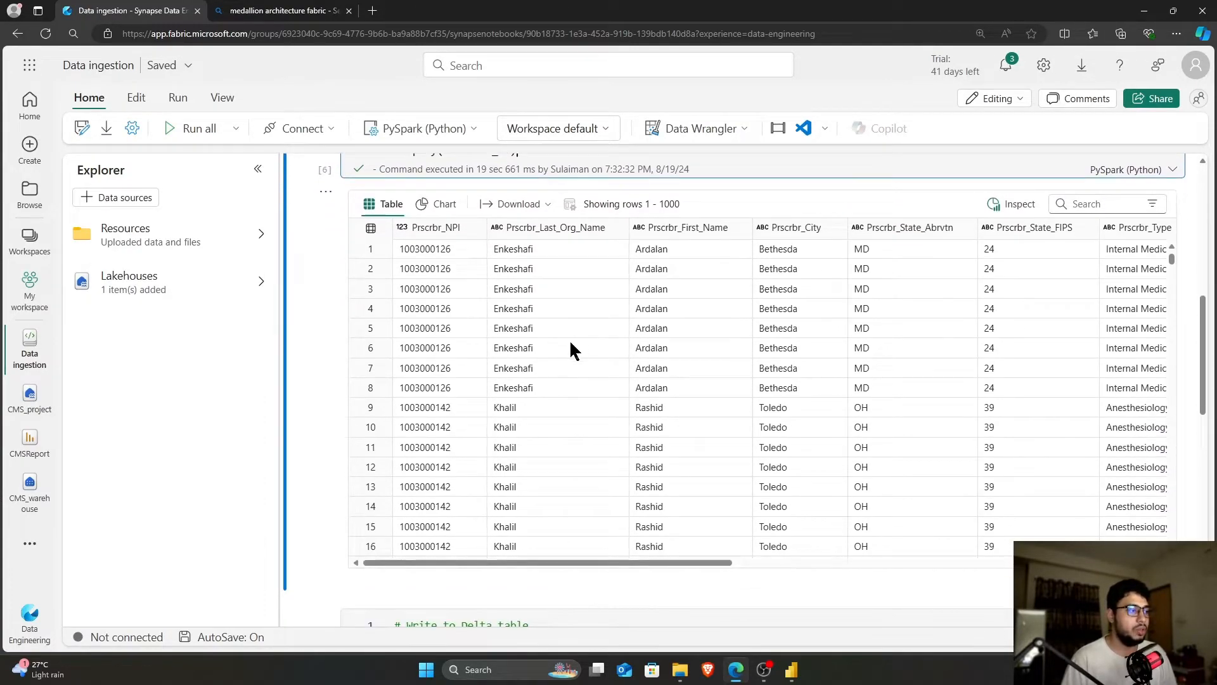
pyautogui.hscroll(10, 566, 347)
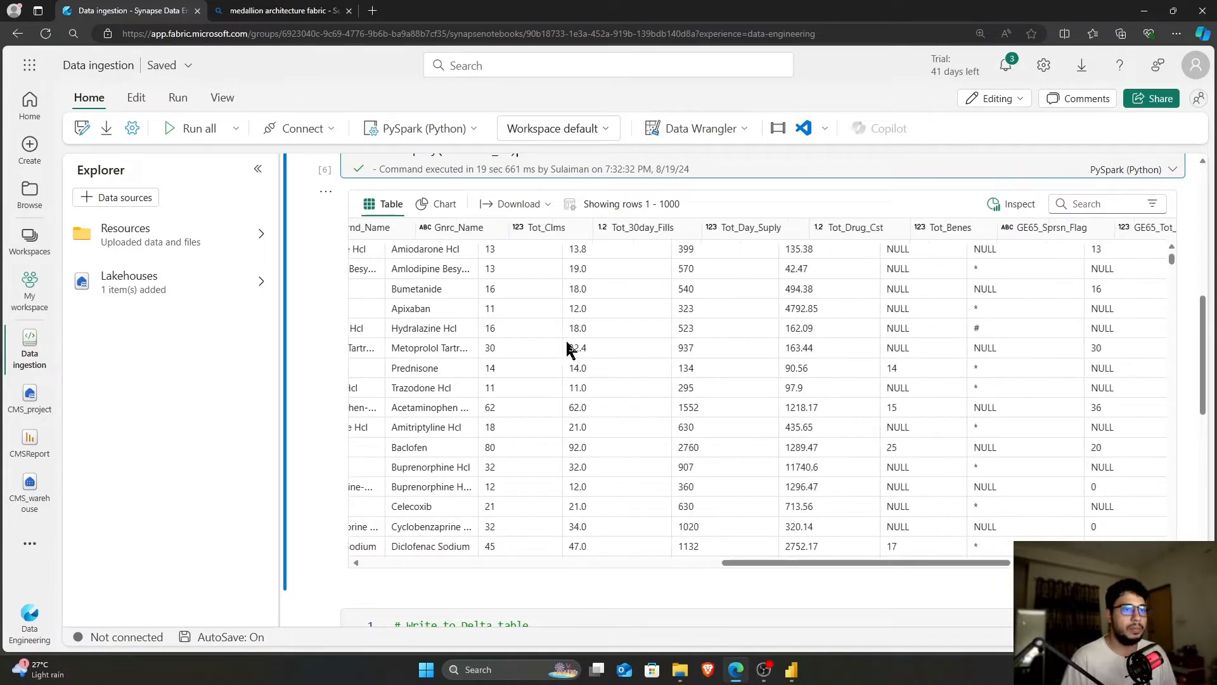
pyautogui.hscroll(3, 567, 343)
pyautogui.hscroll(-12, 495, 342)
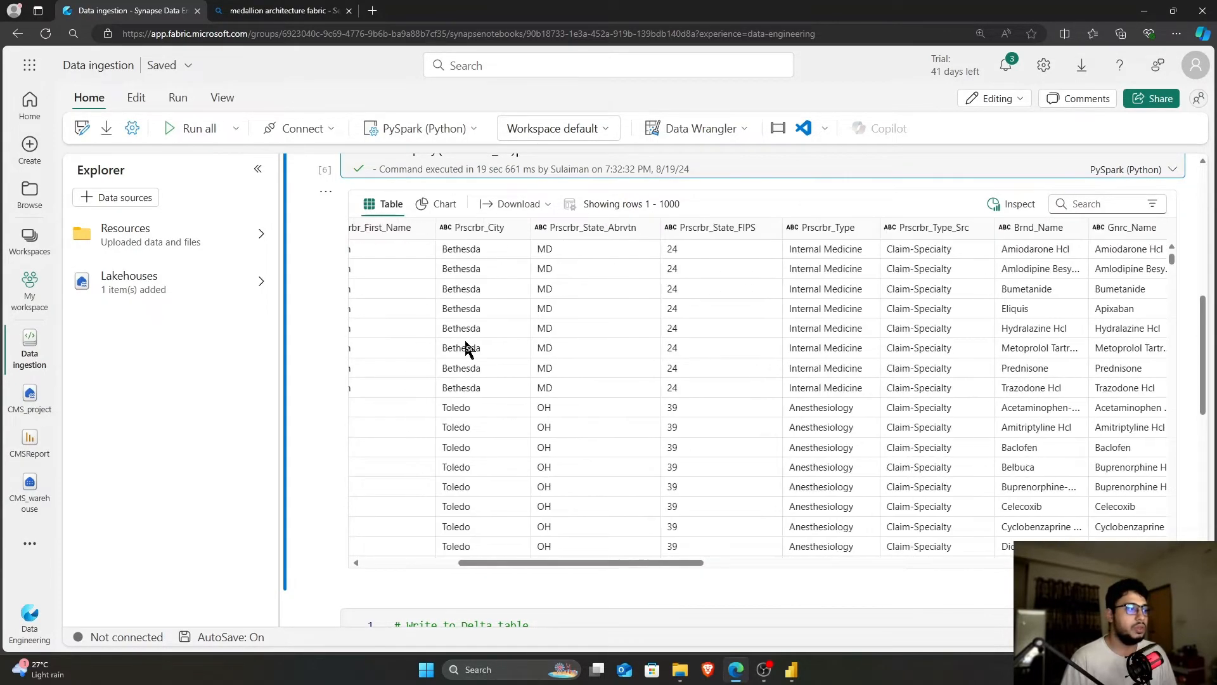
pyautogui.scroll(-3, 466, 347)
pyautogui.scroll(-4, 329, 349)
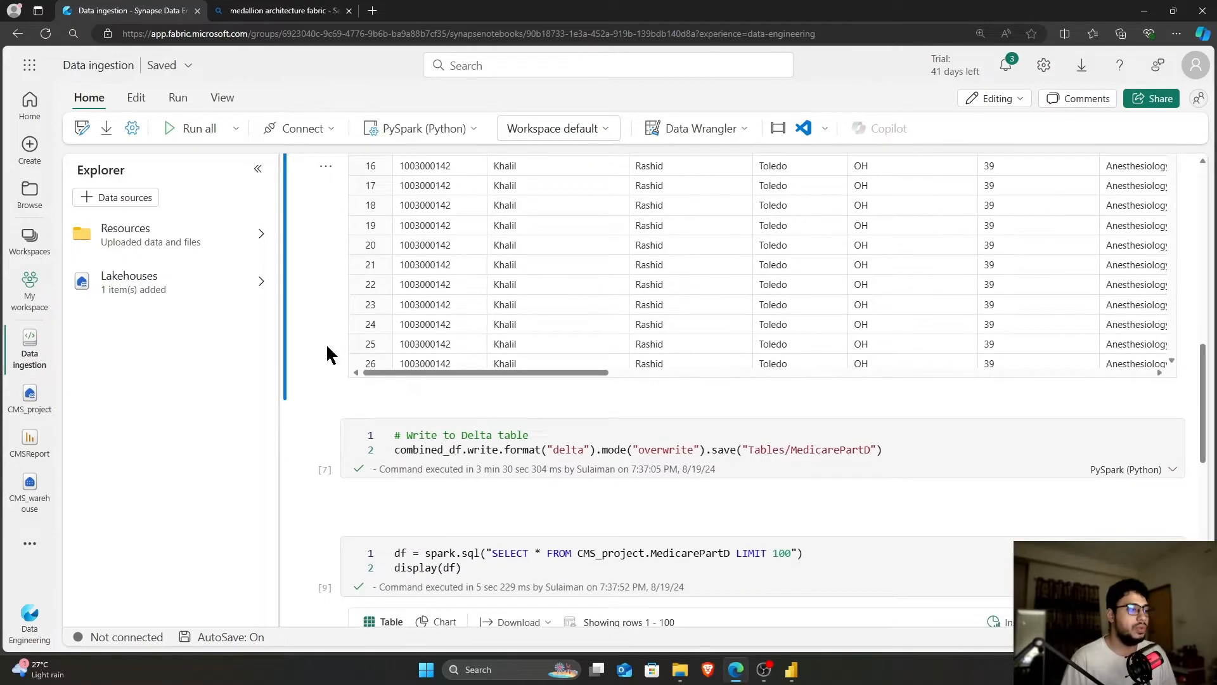
pyautogui.scroll(2, 544, 375)
pyautogui.scroll(3, 381, 317)
pyautogui.scroll(4, 353, 297)
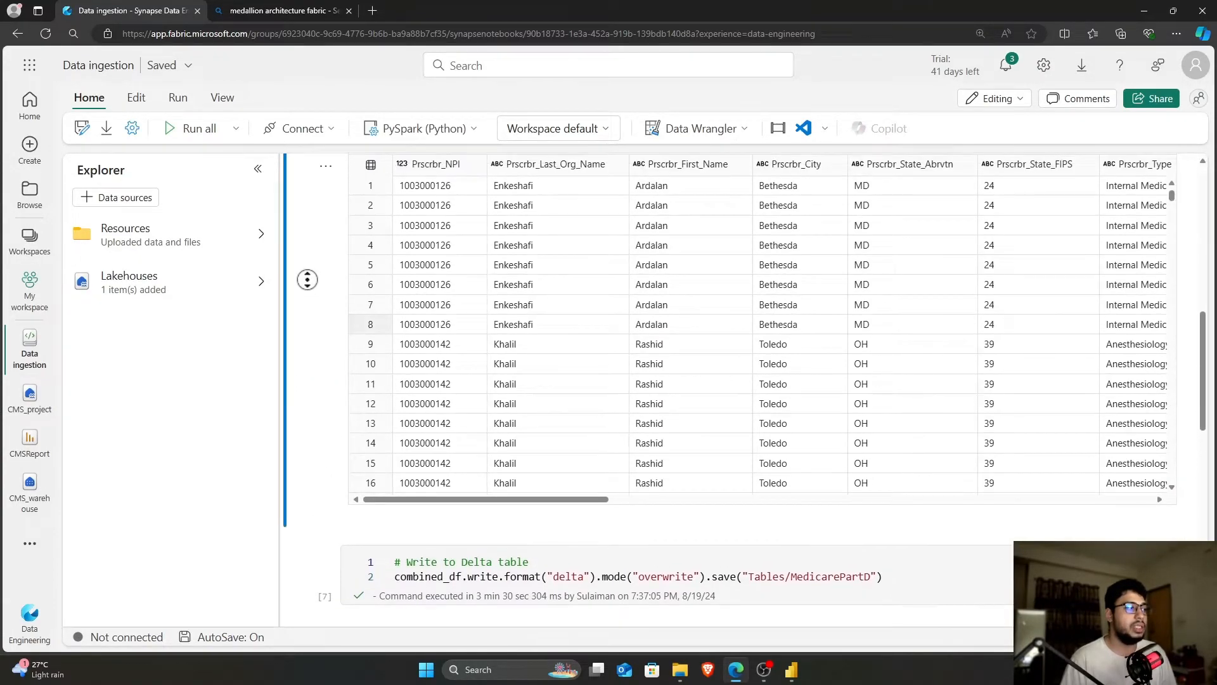
pyautogui.scroll(-4, 314, 294)
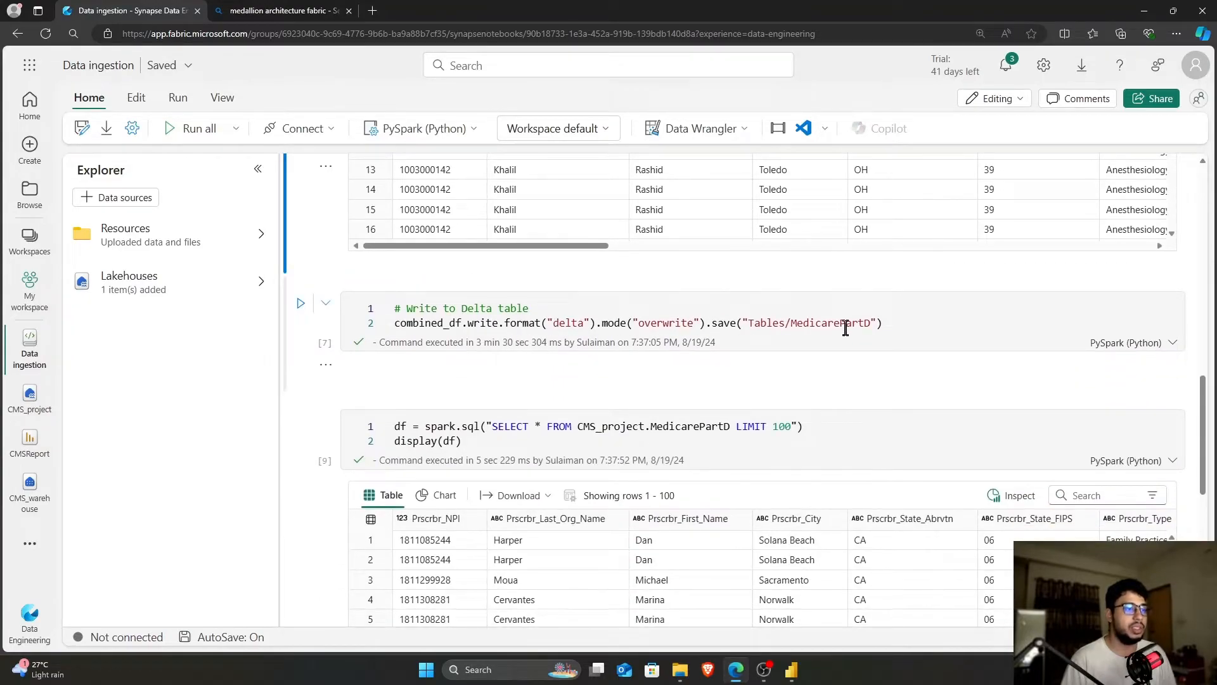
pyautogui.click(198, 291)
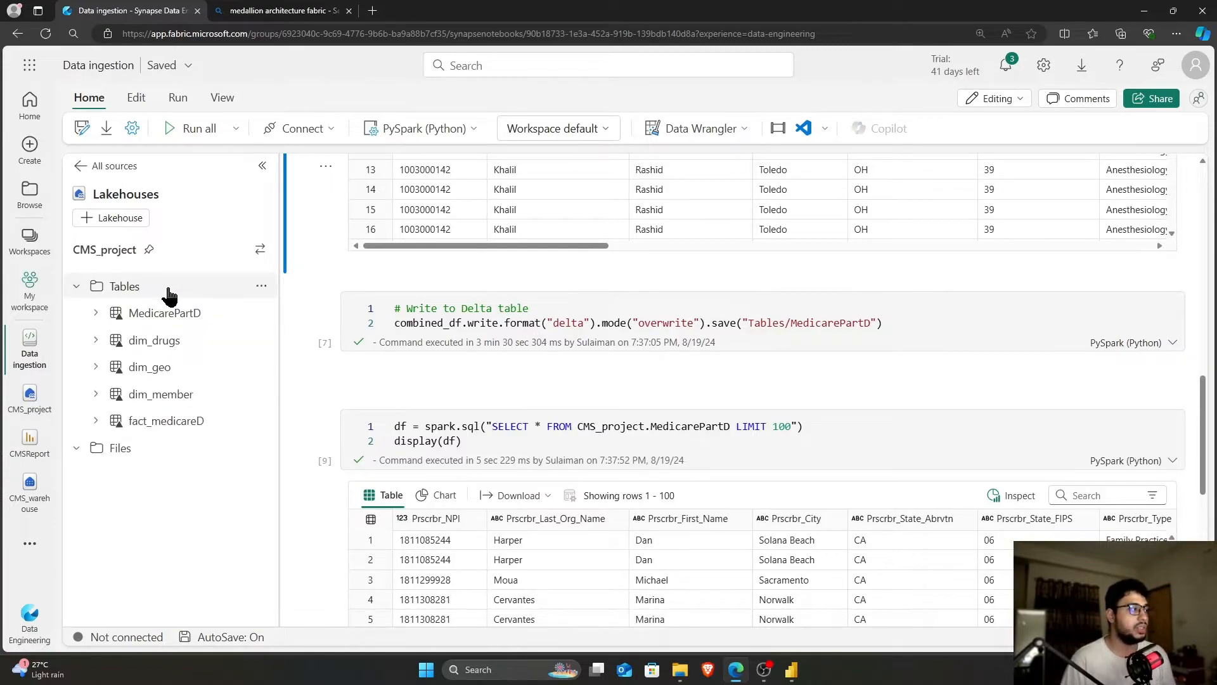
pyautogui.click(83, 168)
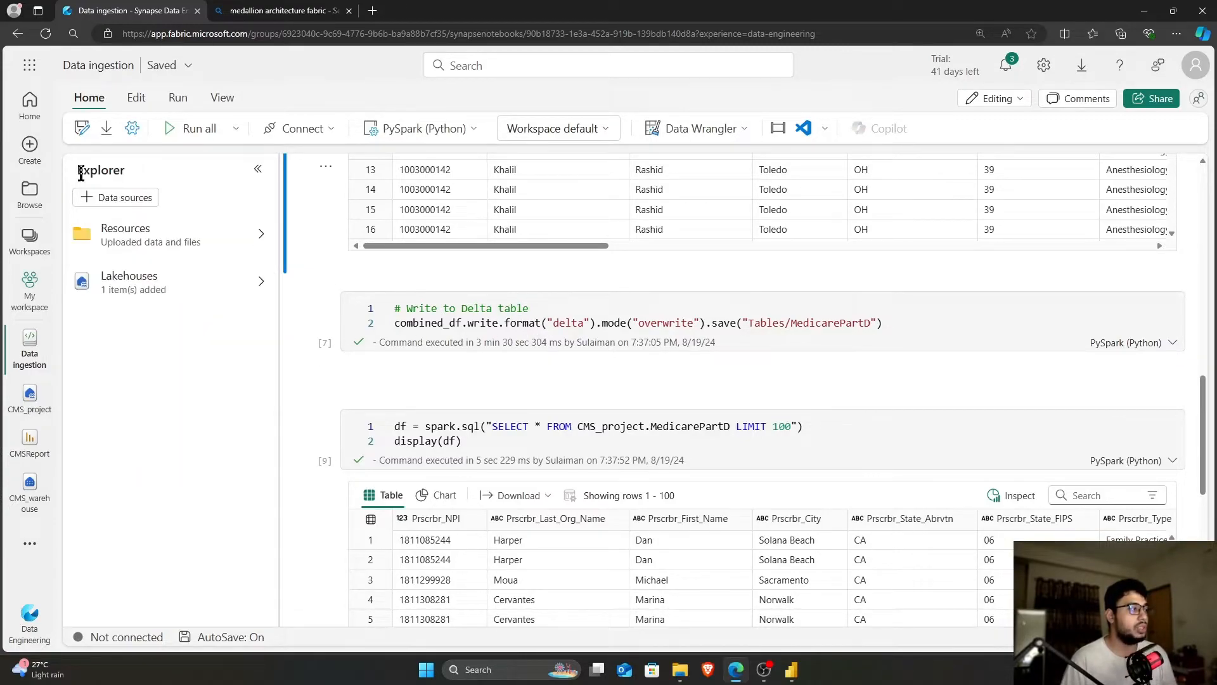
pyautogui.click(111, 282)
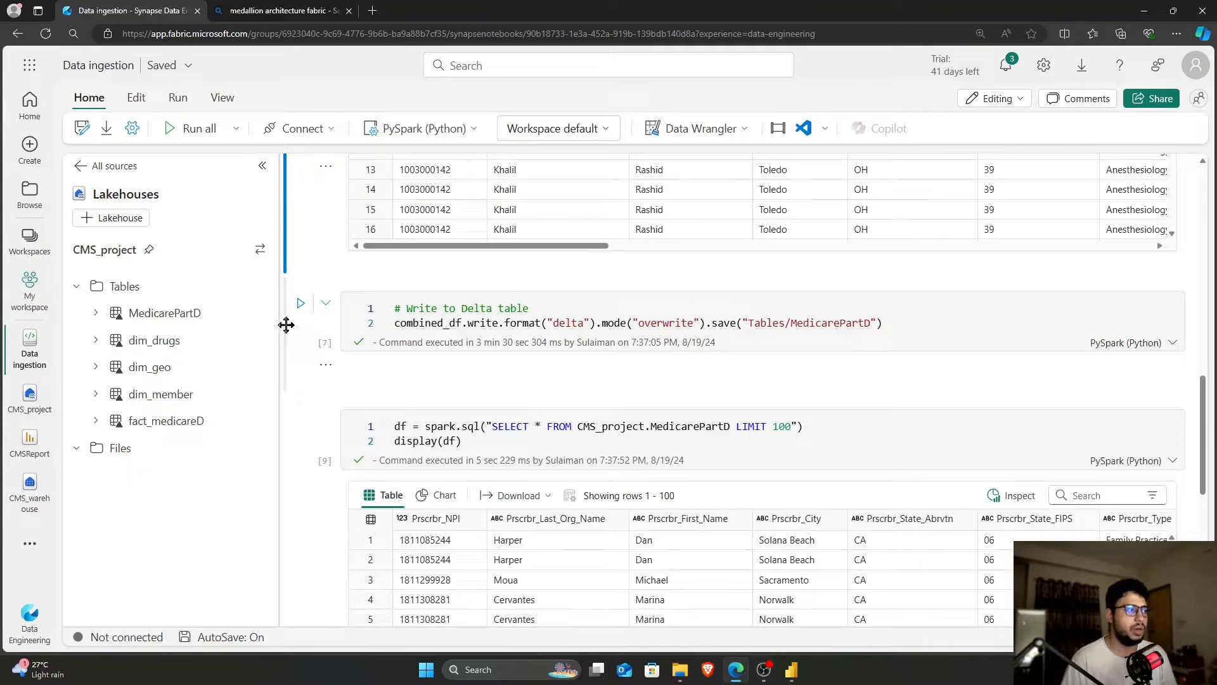
pyautogui.click(469, 324)
pyautogui.moveTo(470, 324); pyautogui.dragTo(686, 323)
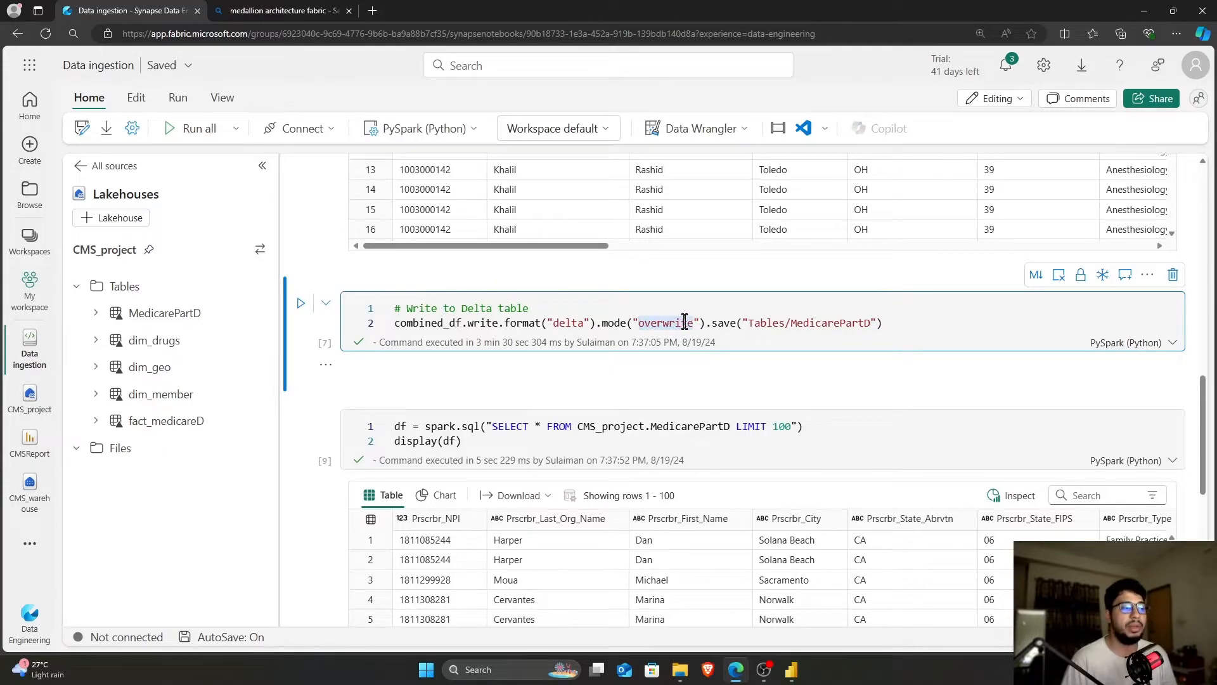
pyautogui.moveTo(695, 323); pyautogui.dragTo(640, 323)
pyautogui.click(640, 322)
pyautogui.doubleClick(640, 322)
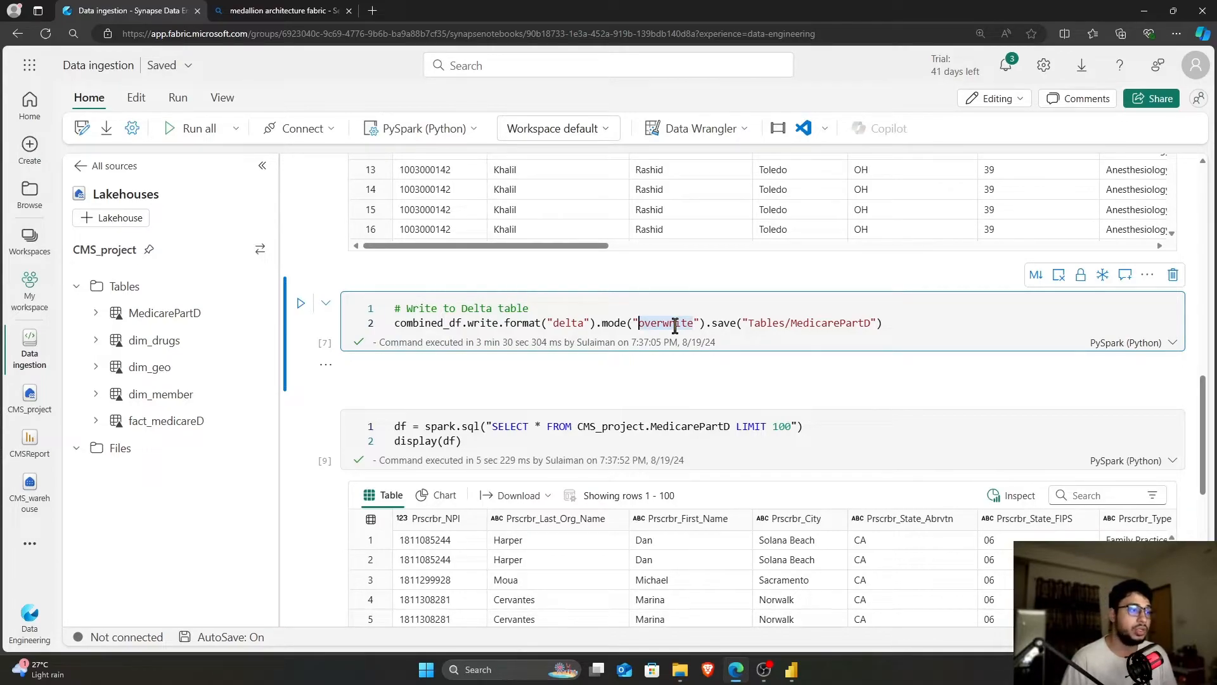
pyautogui.press('End')
pyautogui.doubleClick(752, 323)
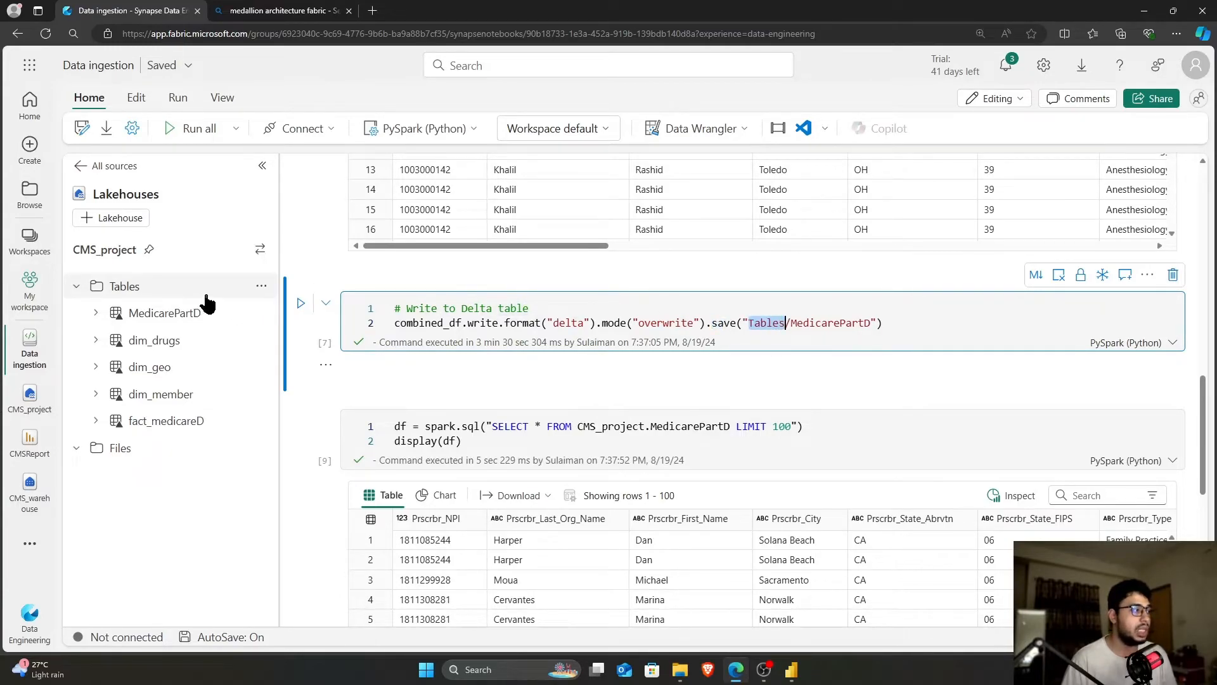
pyautogui.moveTo(790, 323); pyautogui.dragTo(878, 323)
pyautogui.click(879, 323)
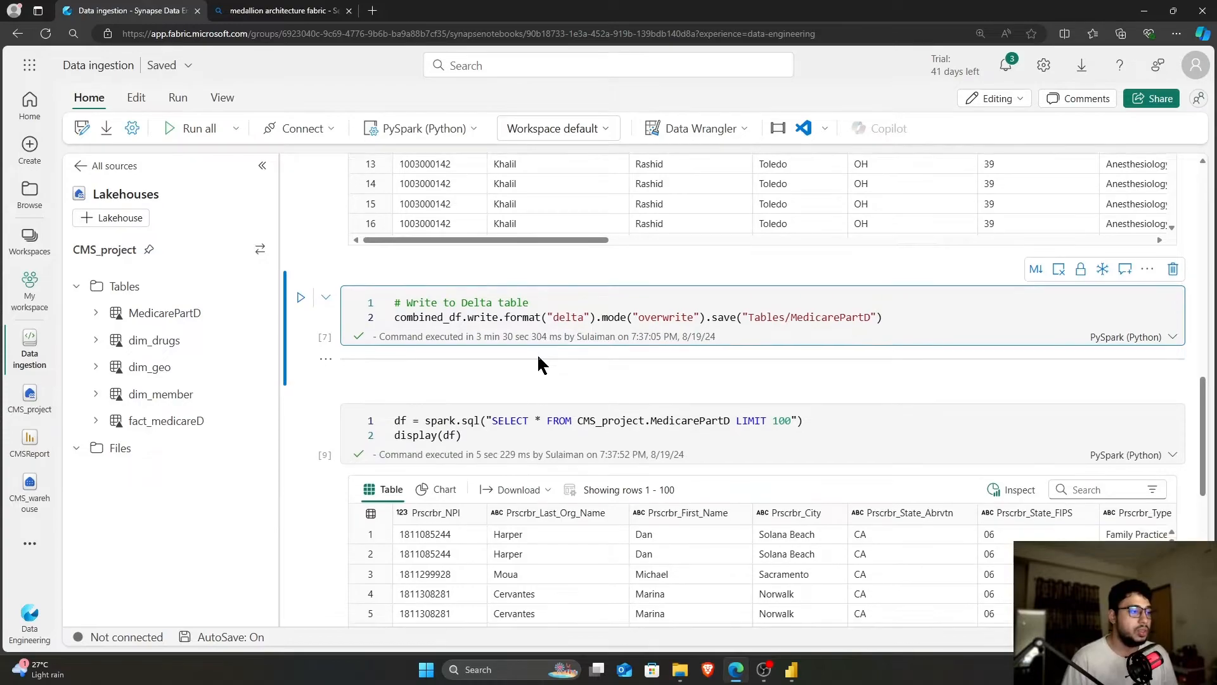
pyautogui.scroll(-5, 541, 359)
pyautogui.scroll(-2, 336, 362)
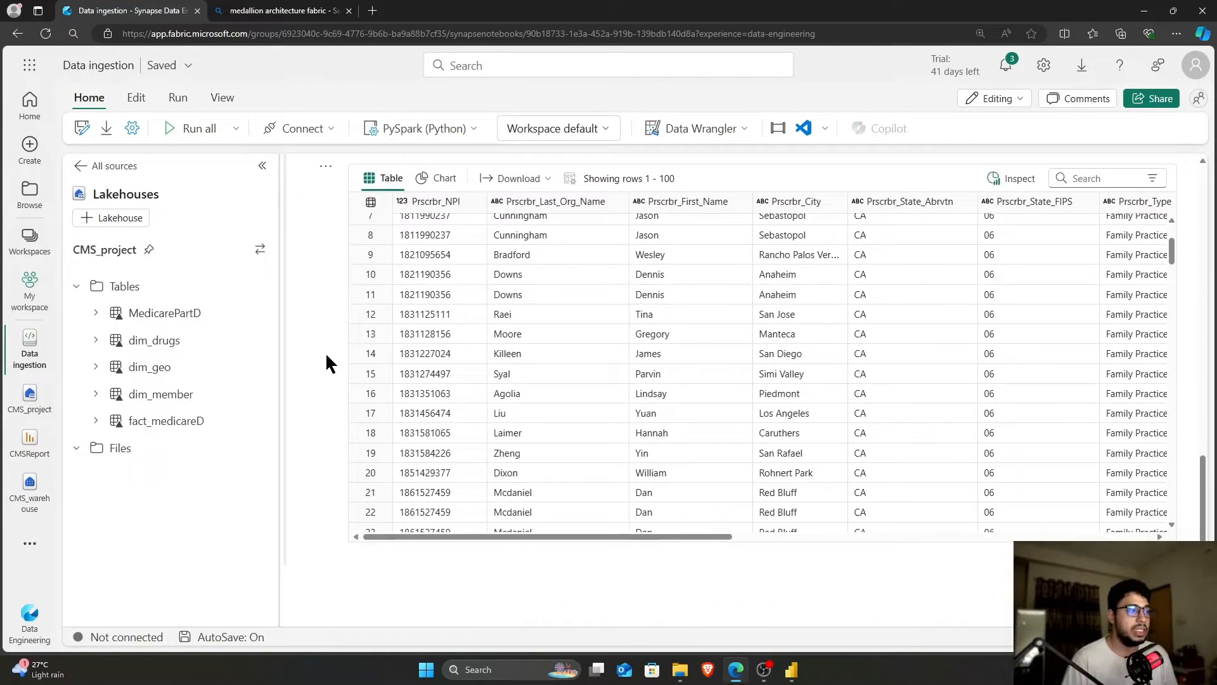
pyautogui.hscroll(10, 437, 353)
pyautogui.hscroll(2, 450, 353)
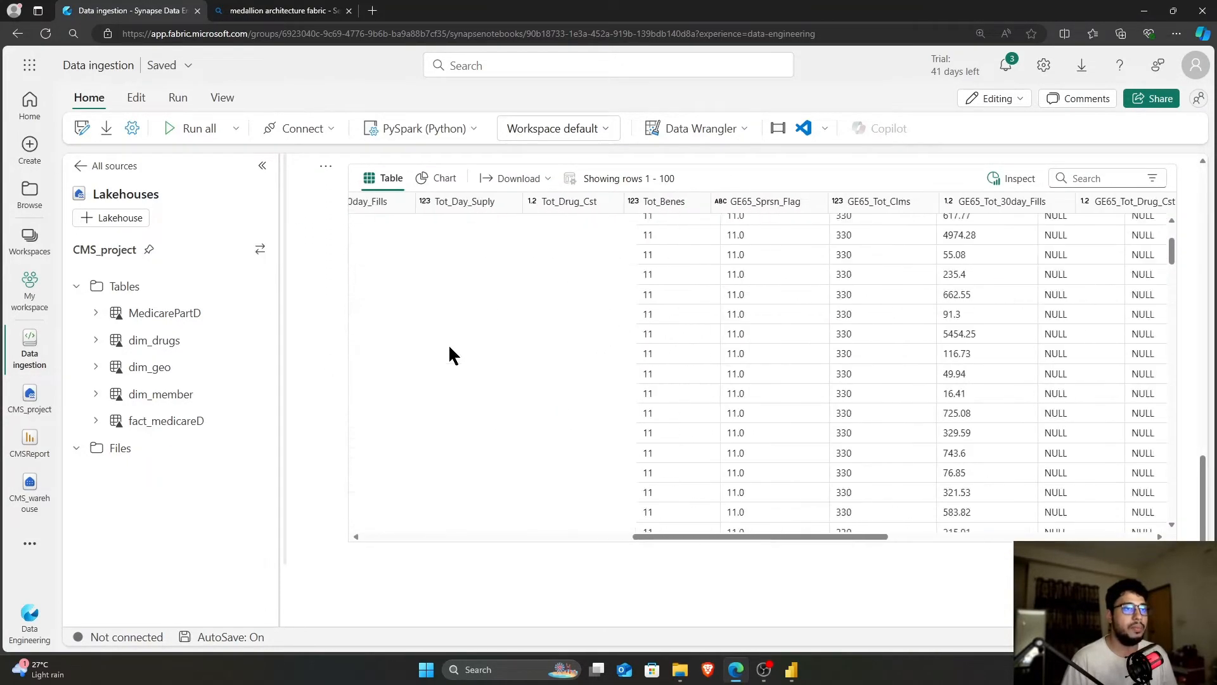
pyautogui.hscroll(-15, 450, 353)
pyautogui.scroll(1, 332, 352)
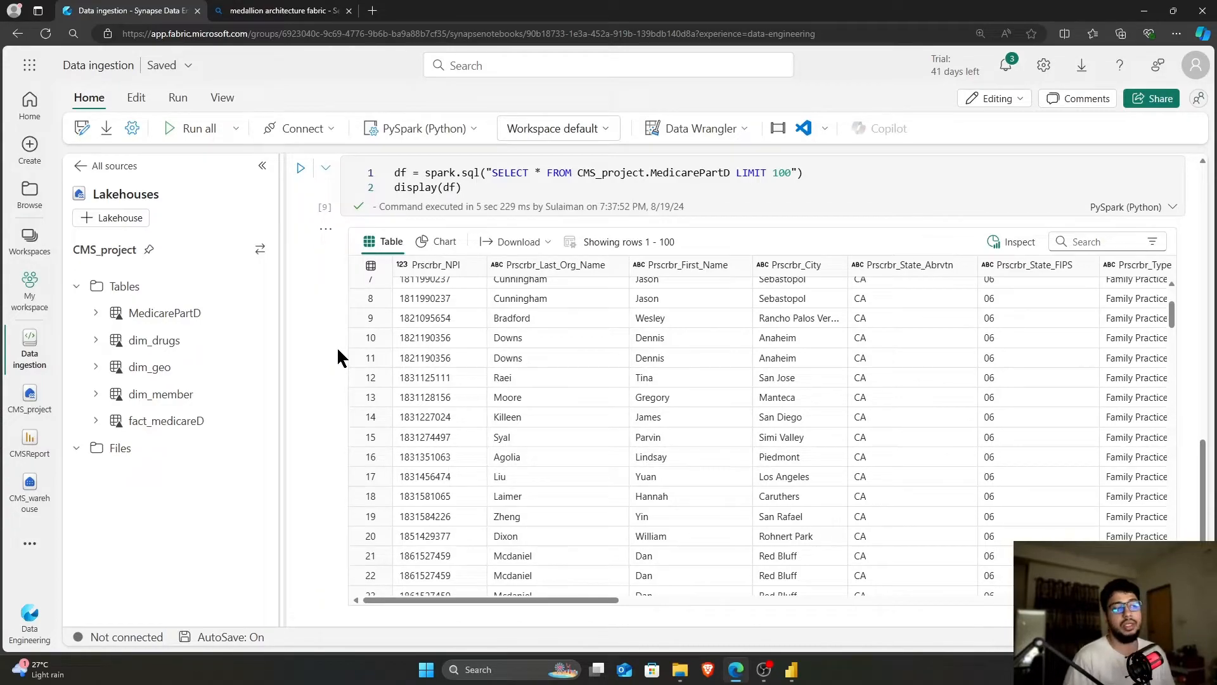
pyautogui.click(338, 350)
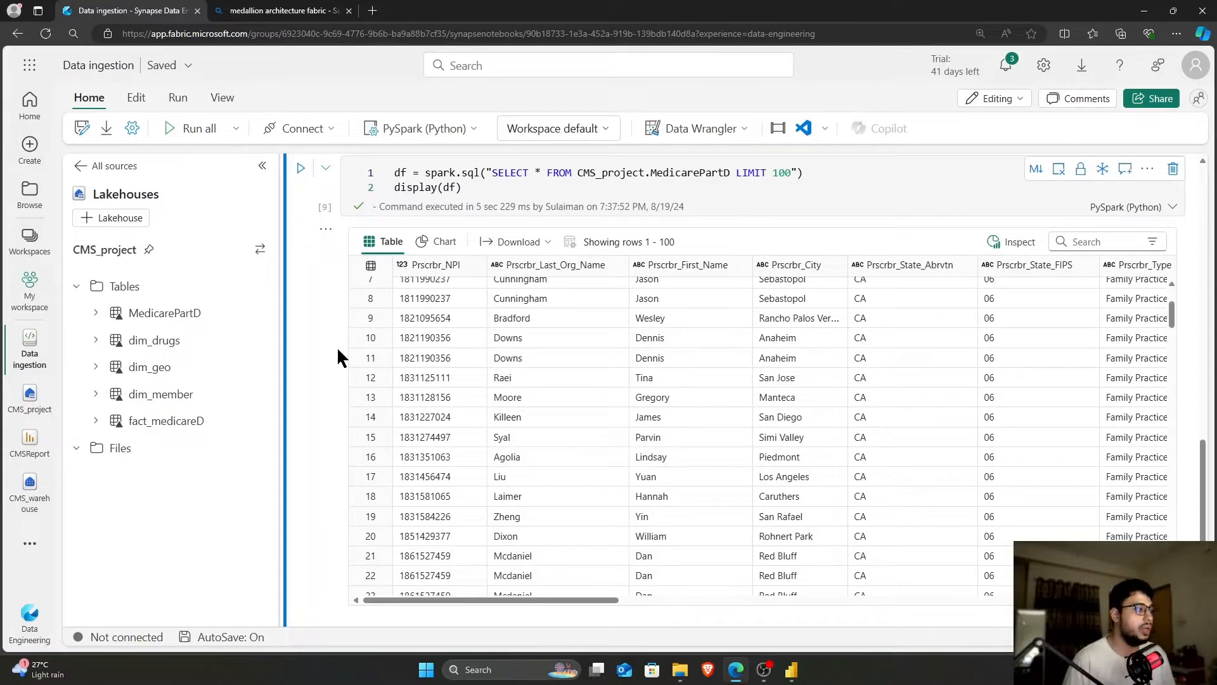
# Open CMS_project from the left nav and preview the MedicarePartD table's 1000 rows
pyautogui.click(30, 396)
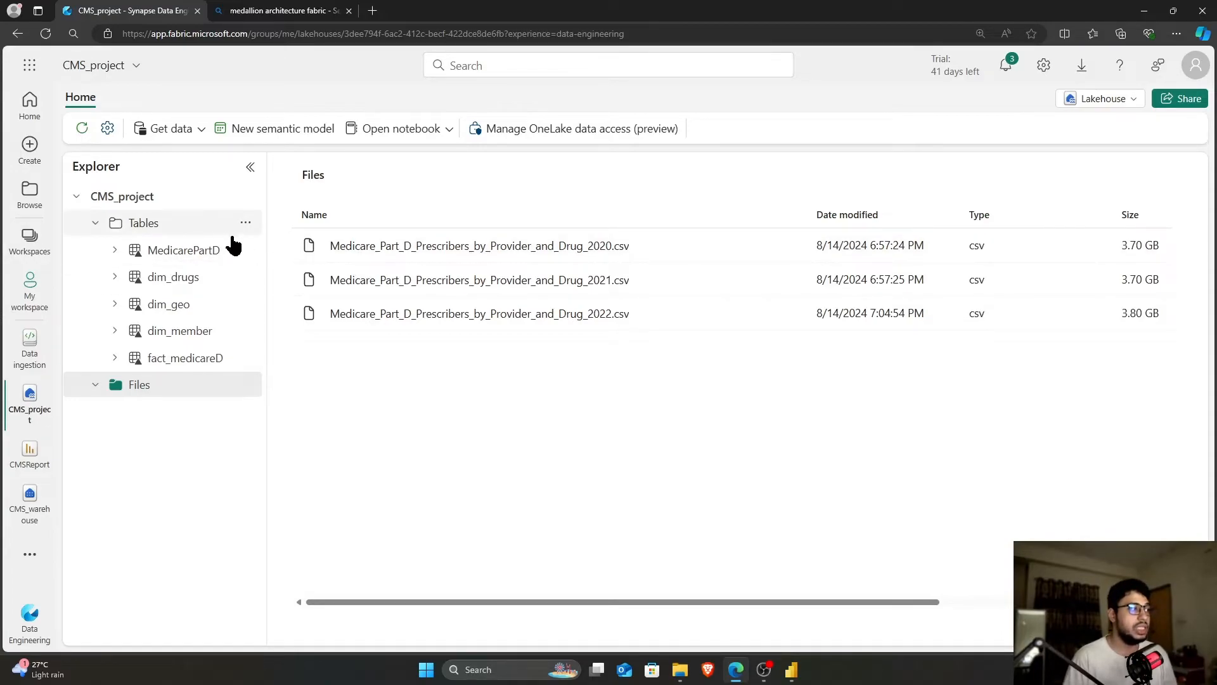
pyautogui.click(175, 251)
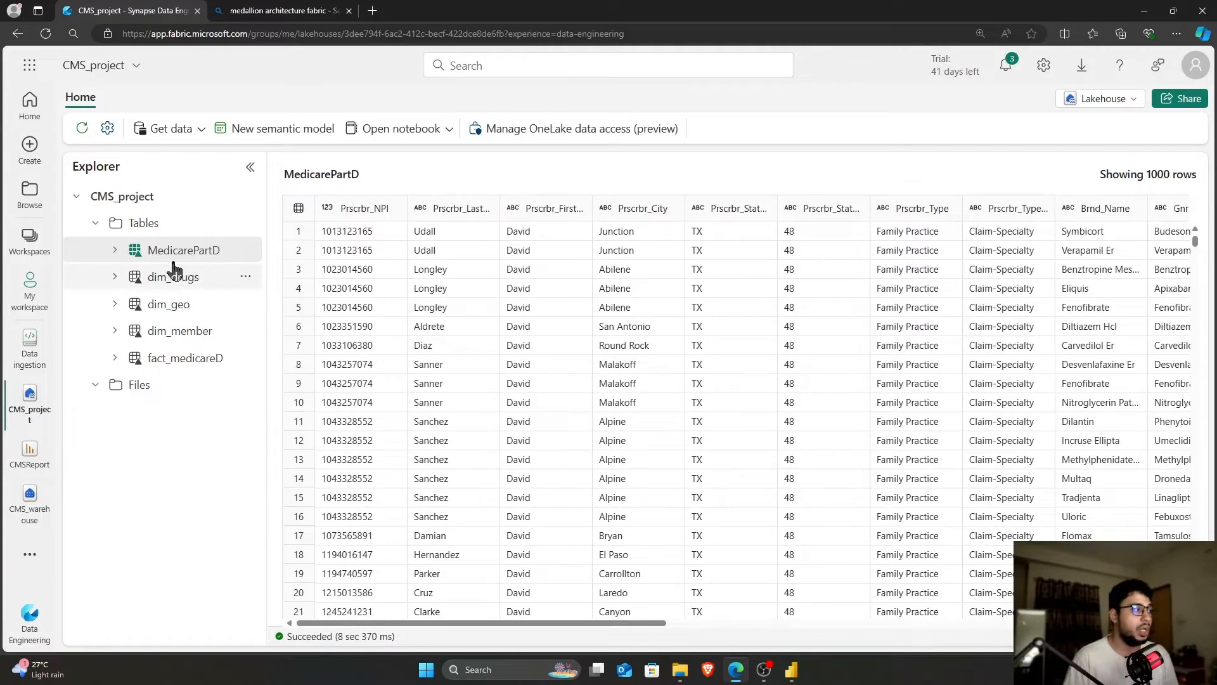
# Check MedicarePartD's properties, then view its files: a _delta_log folder and four parquet parts
pyautogui.click(115, 251)
pyautogui.click(114, 251)
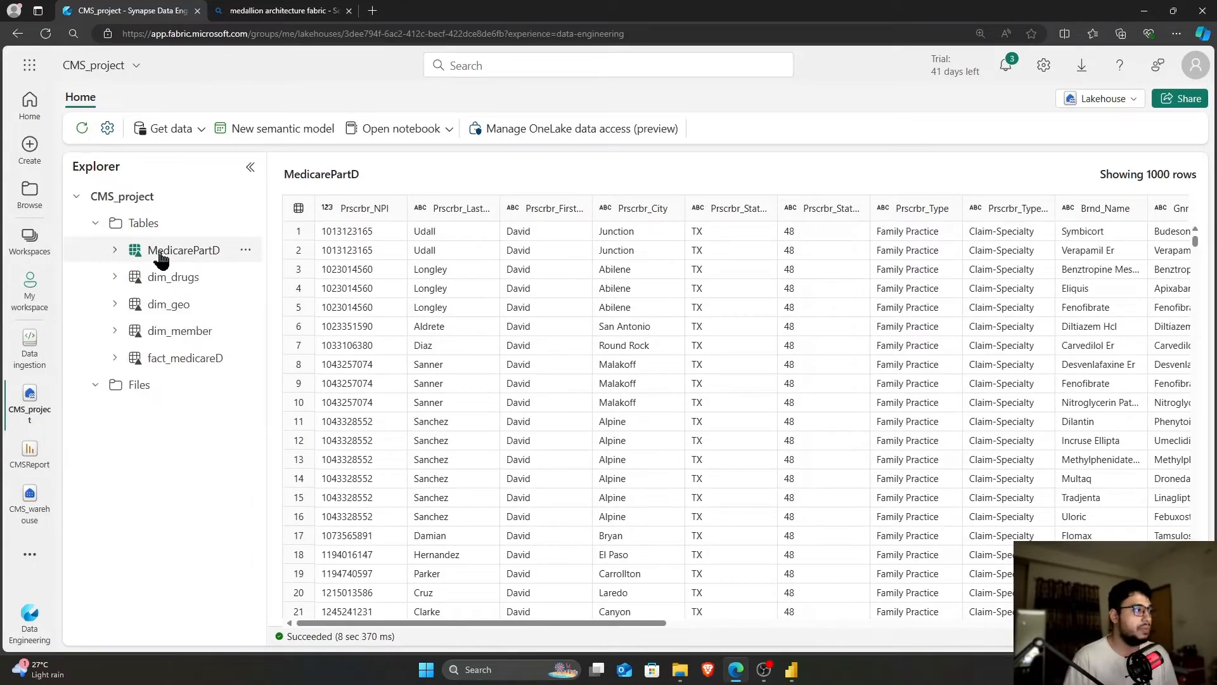
pyautogui.click(245, 251)
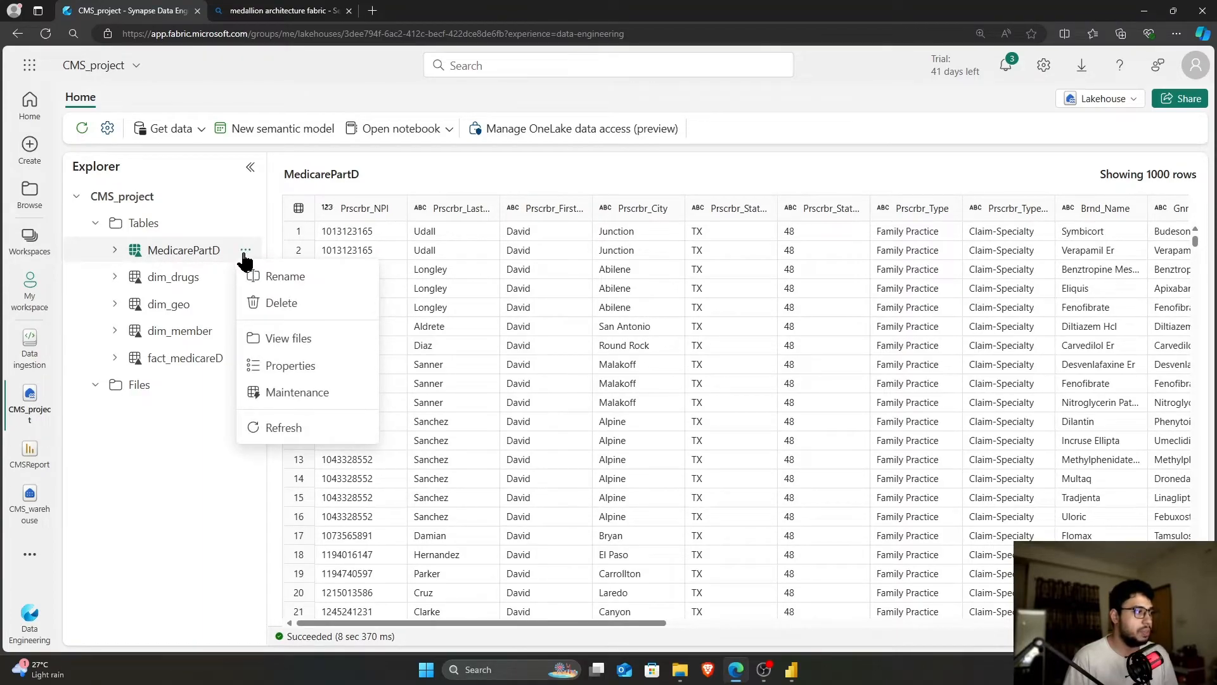
pyautogui.click(291, 366)
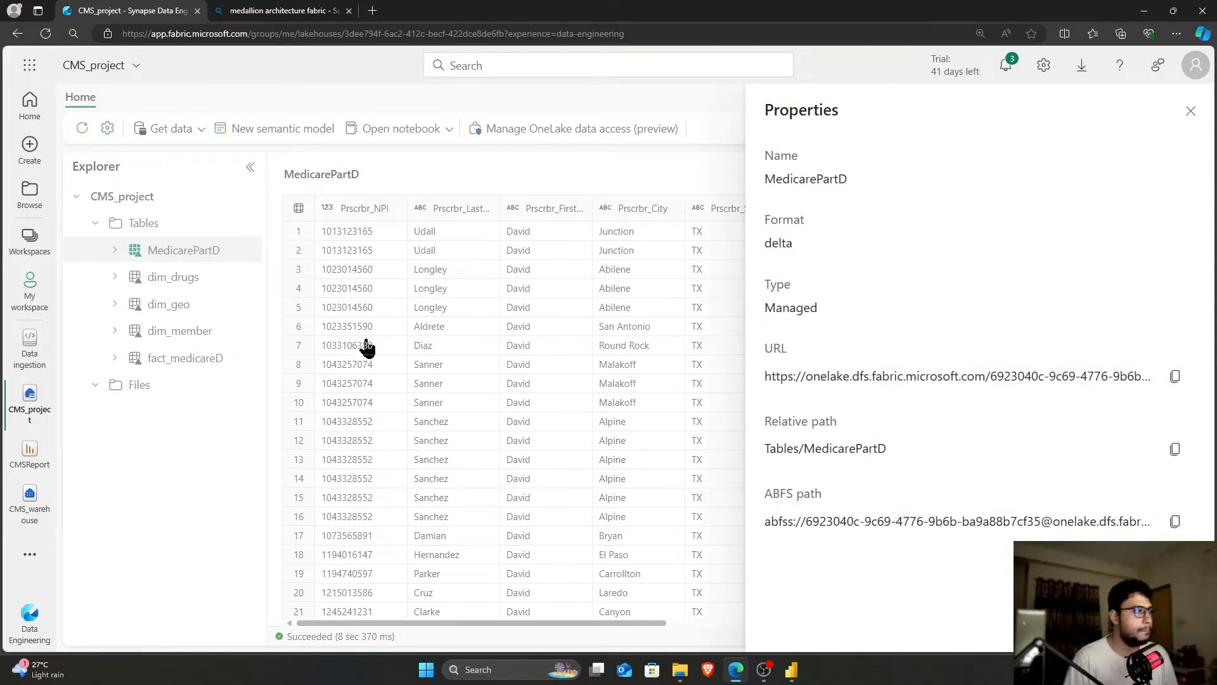
pyautogui.press('Escape')
pyautogui.rightClick(194, 249)
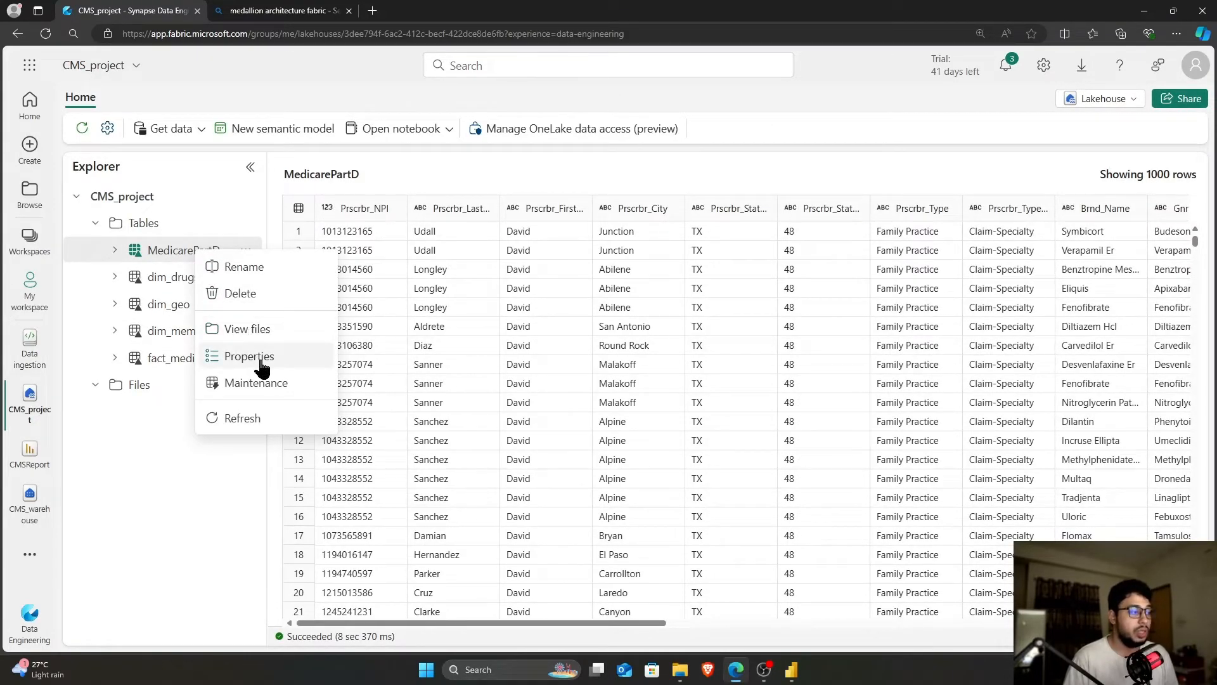
pyautogui.click(251, 331)
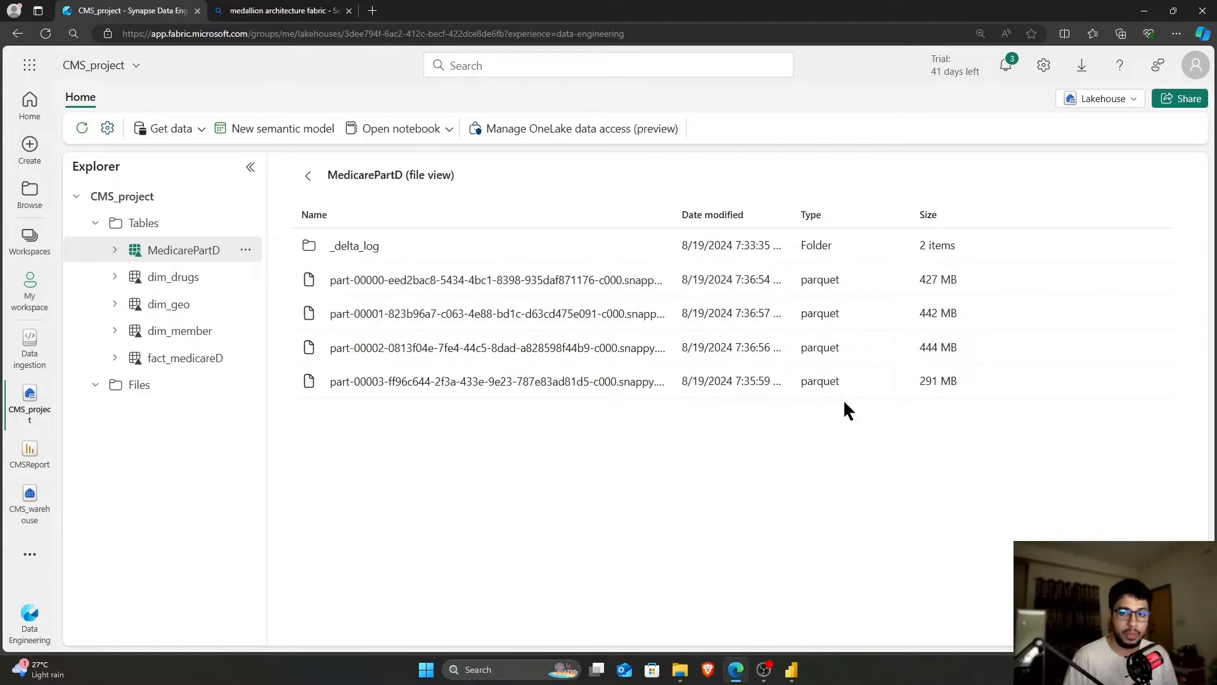
pyautogui.click(355, 247)
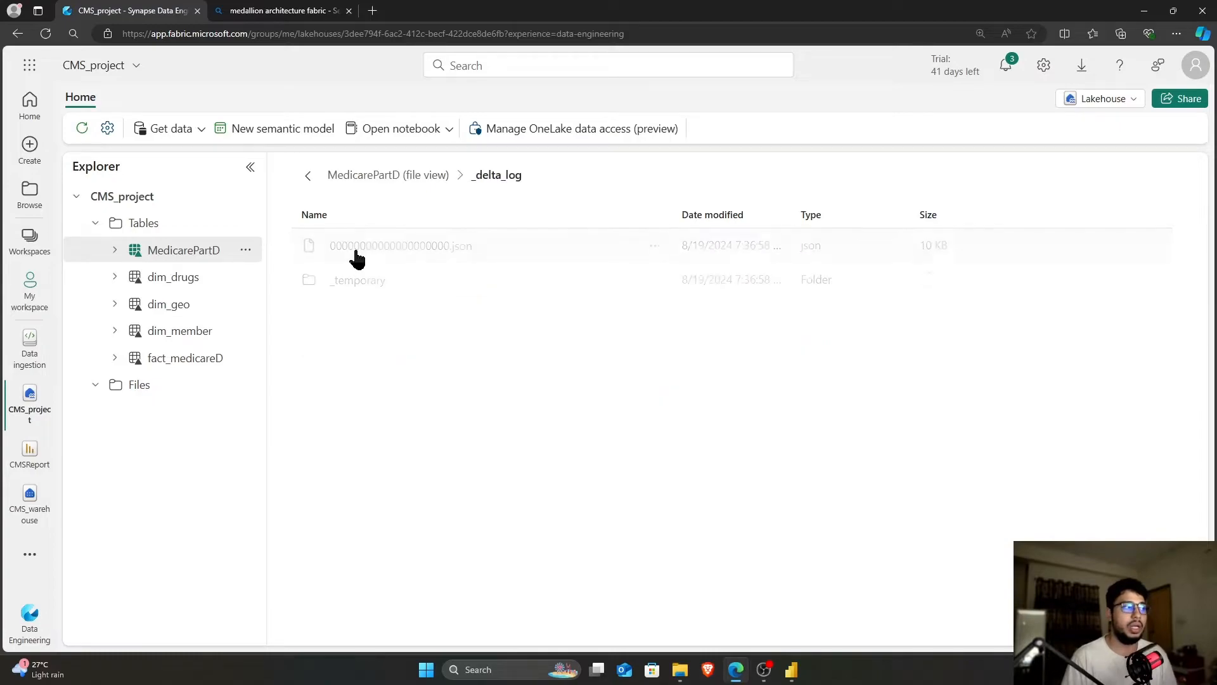
pyautogui.click(308, 176)
pyautogui.rightClick(208, 249)
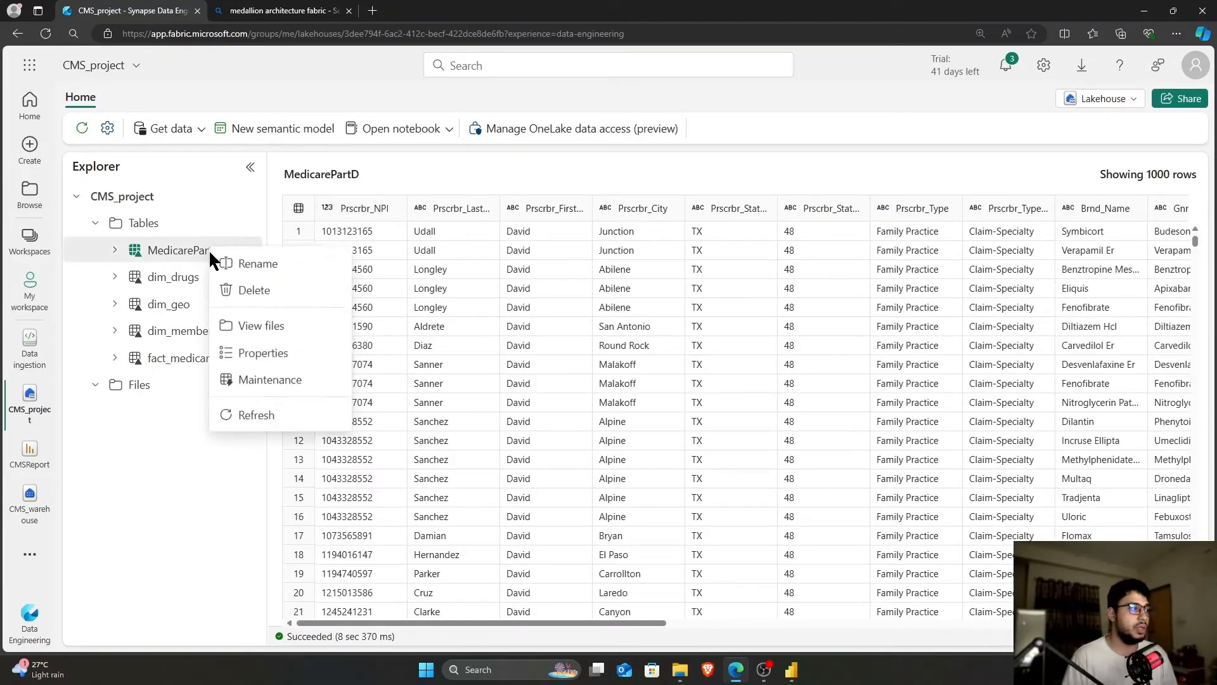
pyautogui.click(263, 329)
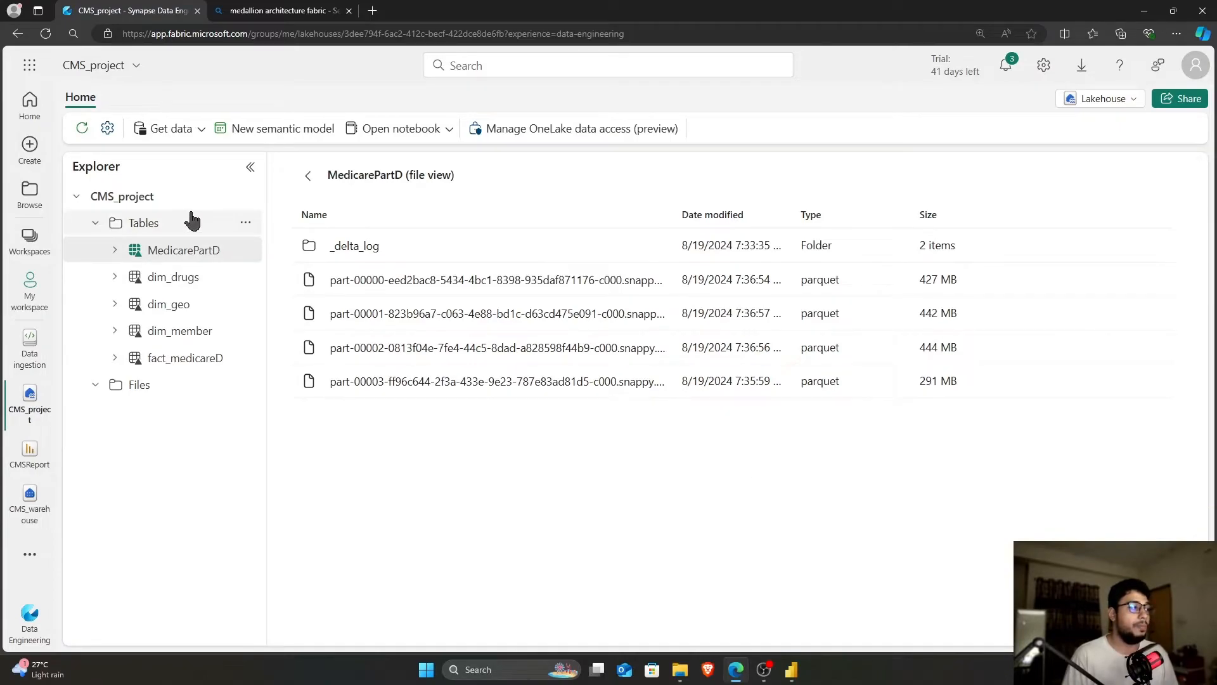
# Return to the MedicarePartD preview, then go to the My workspace item list
pyautogui.click(166, 253)
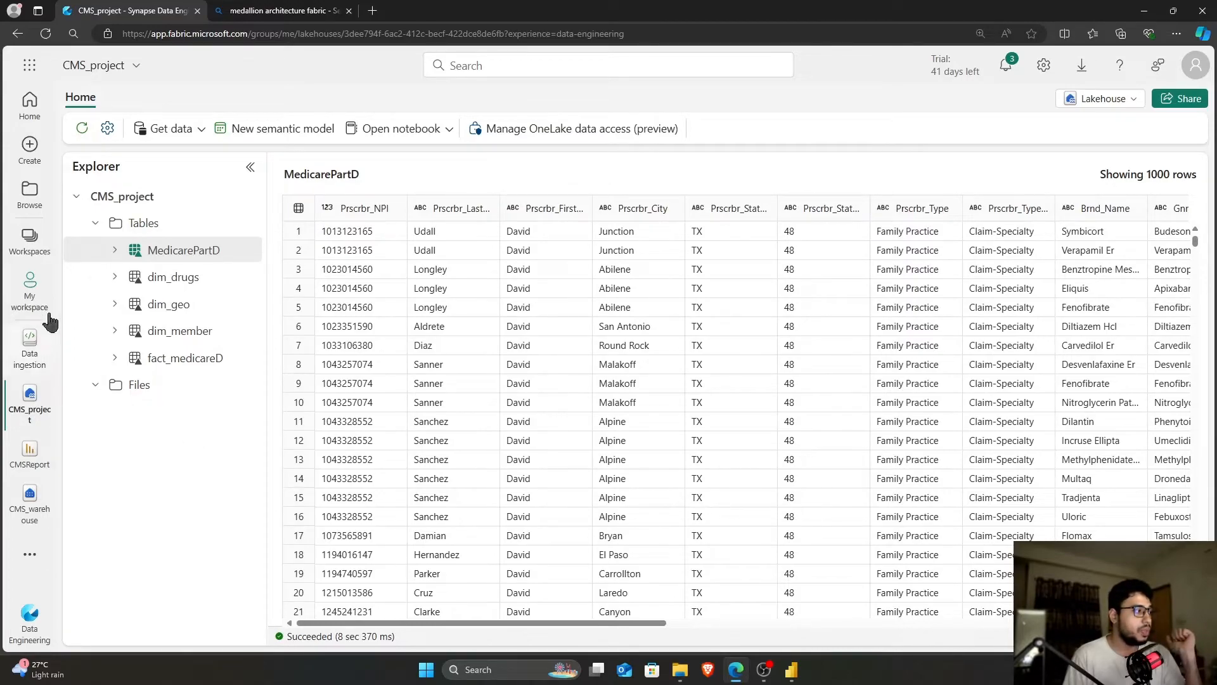
pyautogui.click(32, 300)
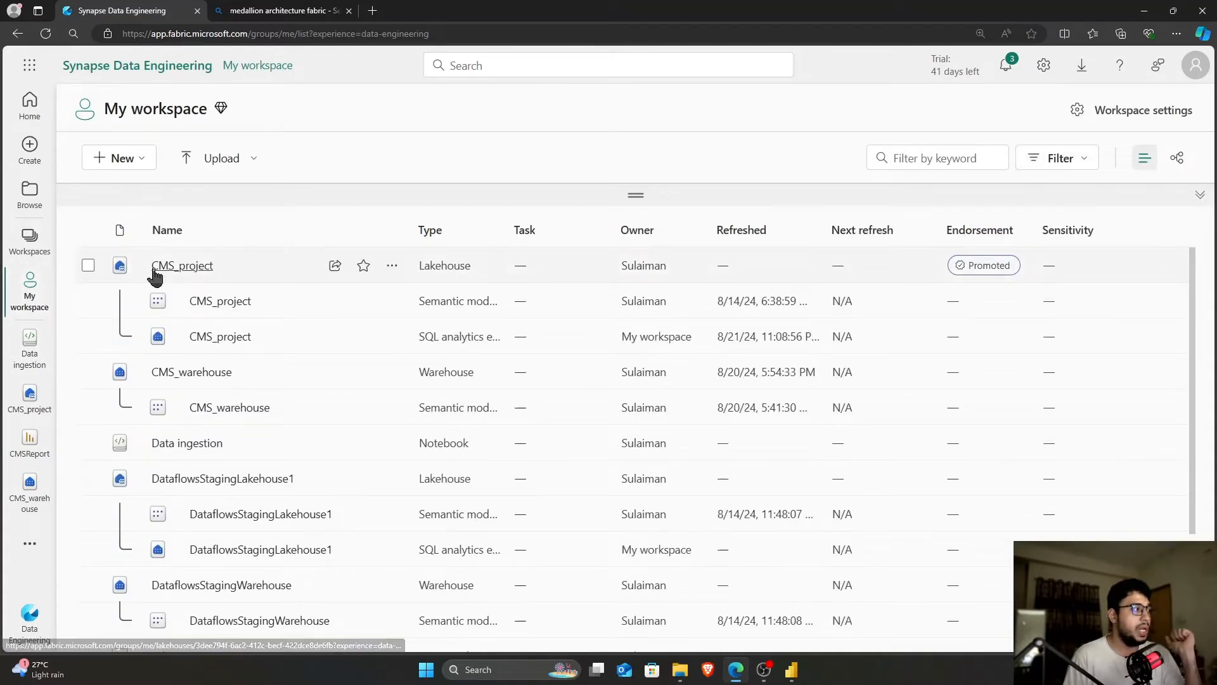
pyautogui.click(128, 159)
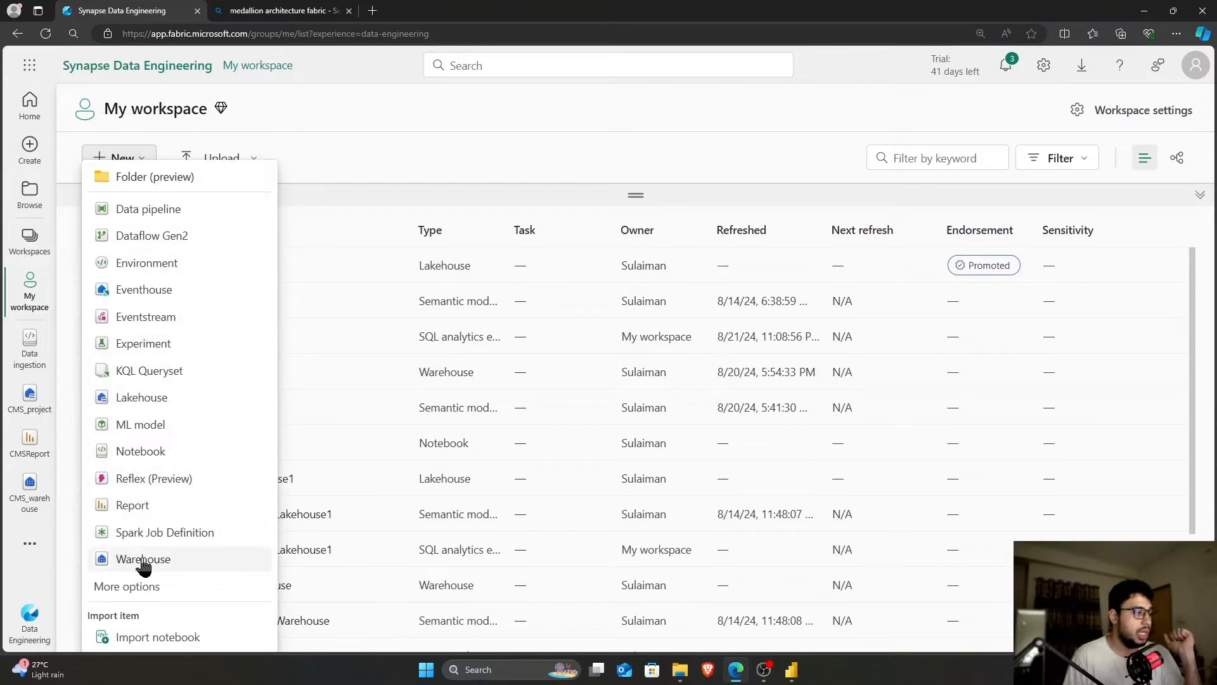
pyautogui.click(340, 194)
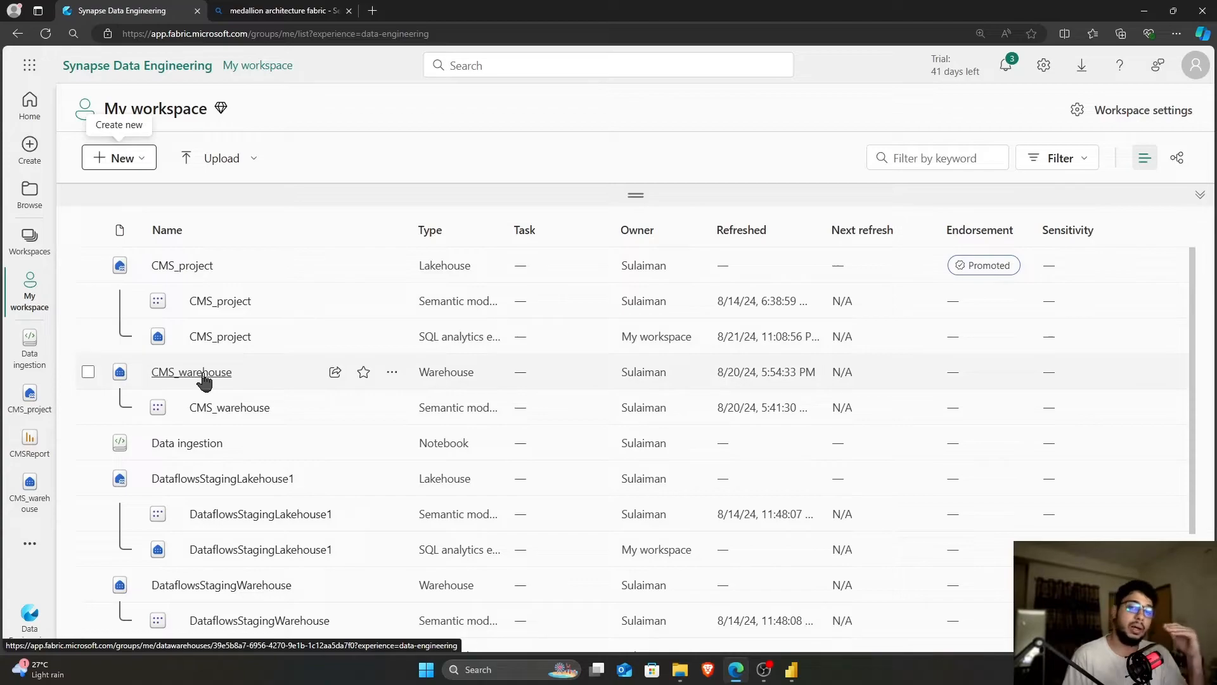
pyautogui.click(140, 162)
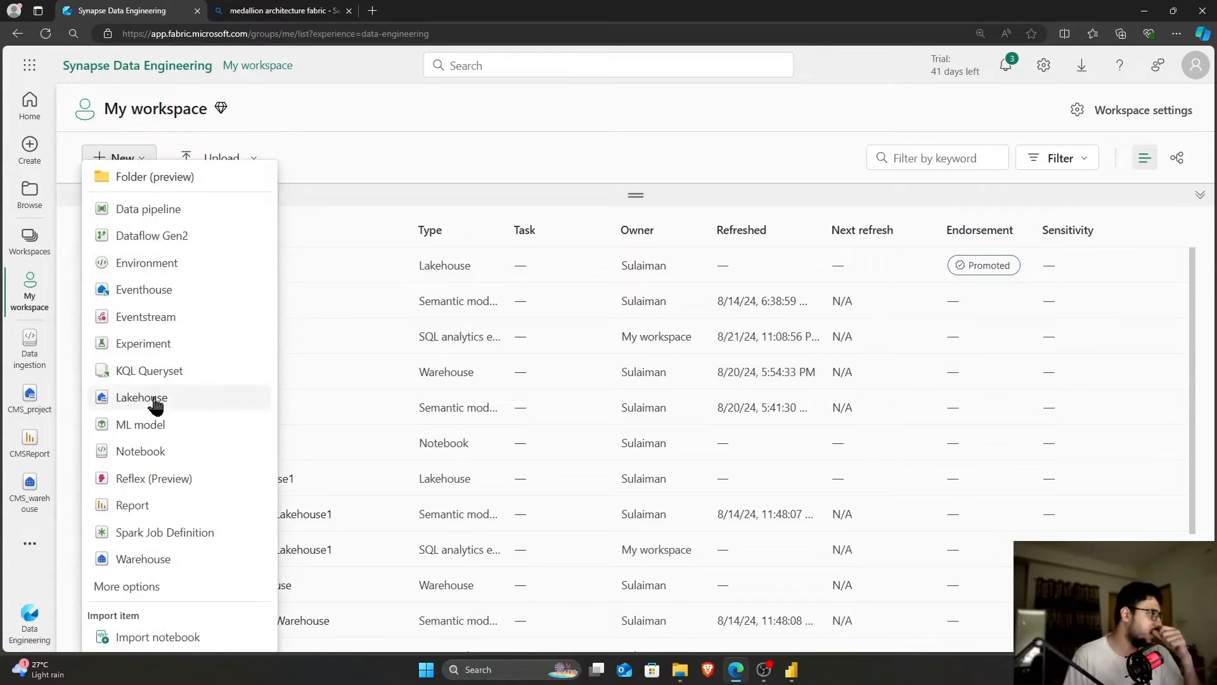
pyautogui.click(340, 202)
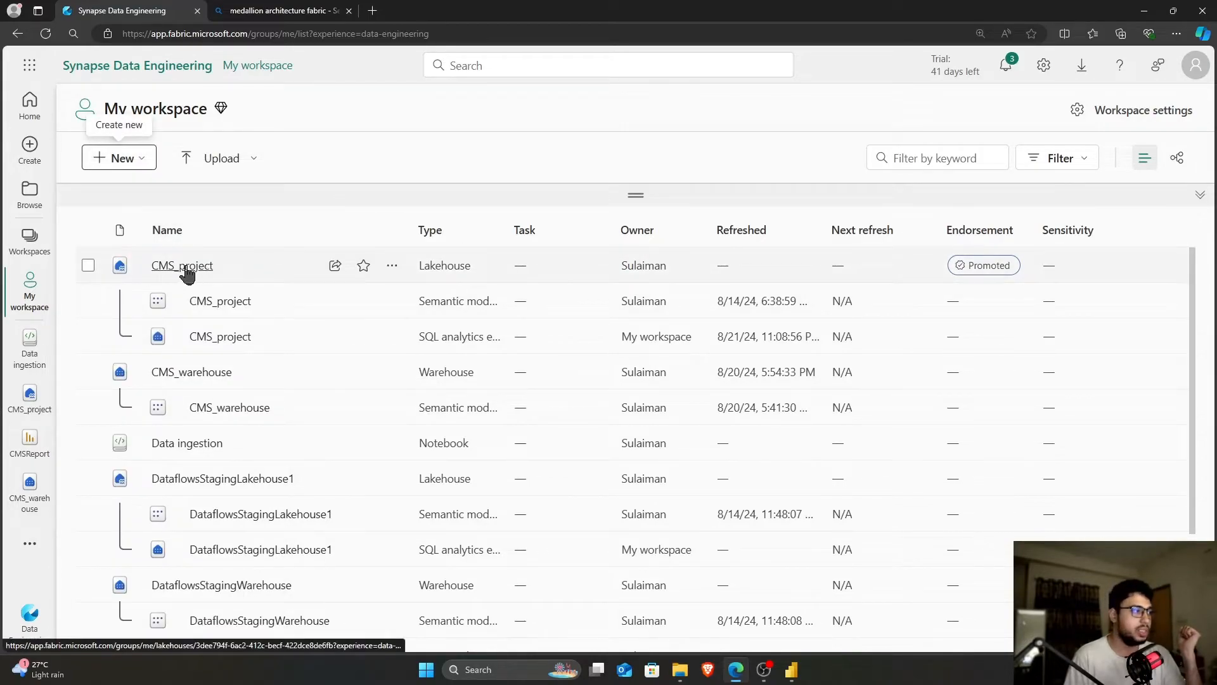
# Open CMS_warehouse, preview the dim_member and fact tables, and expand Stored Procedures
pyautogui.click(203, 374)
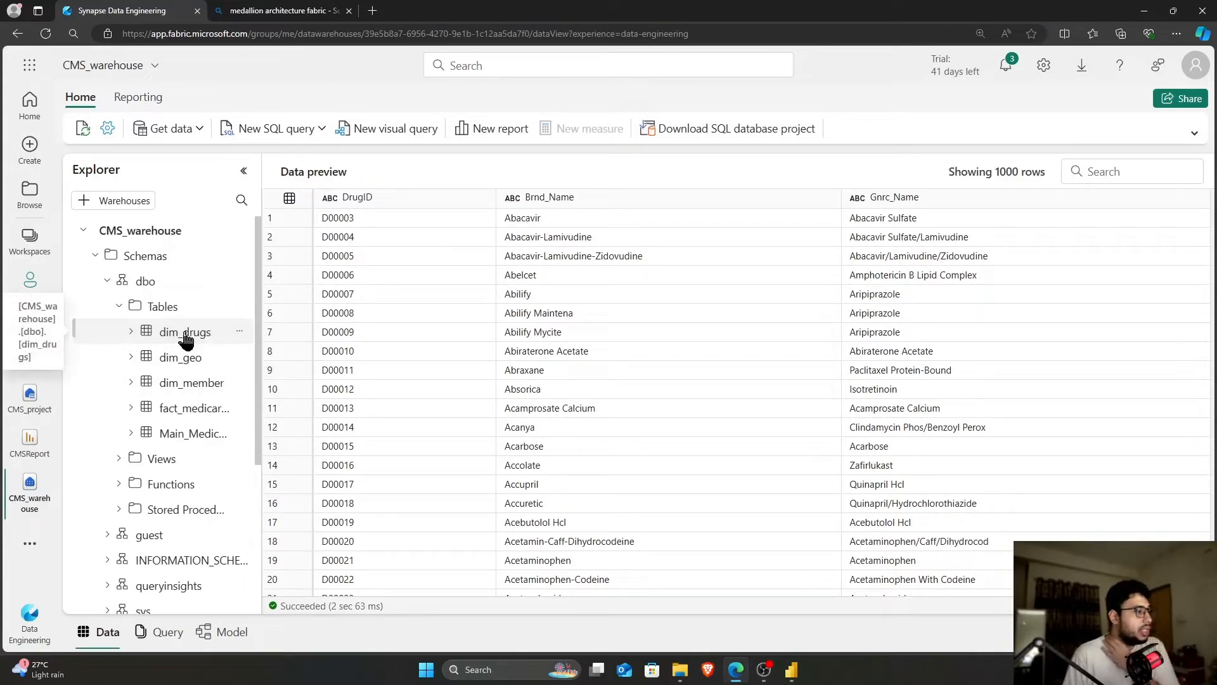
pyautogui.click(183, 385)
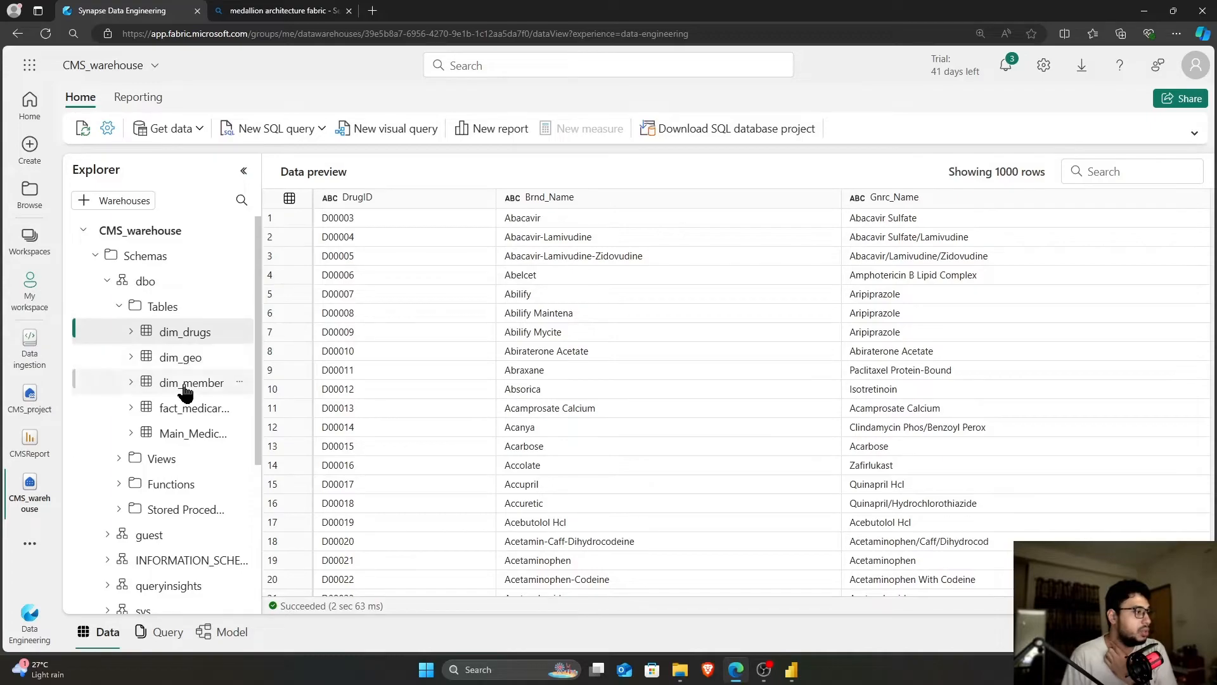
pyautogui.click(199, 412)
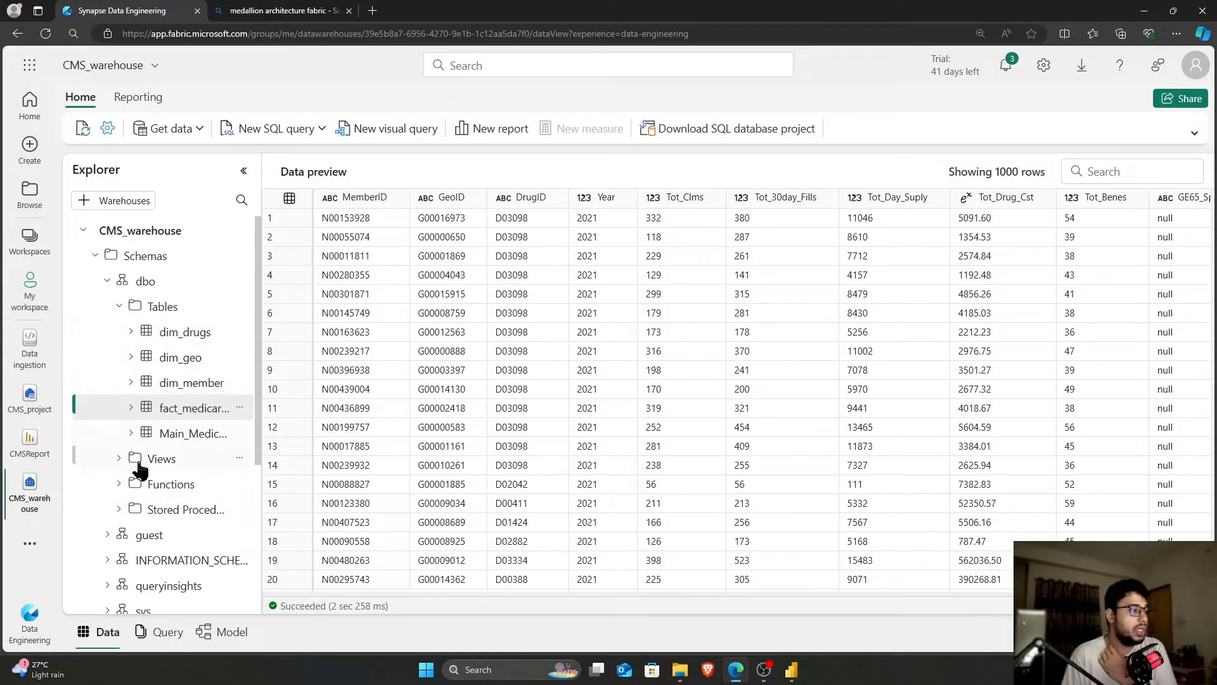
pyautogui.click(119, 510)
pyautogui.scroll(-1, 181, 469)
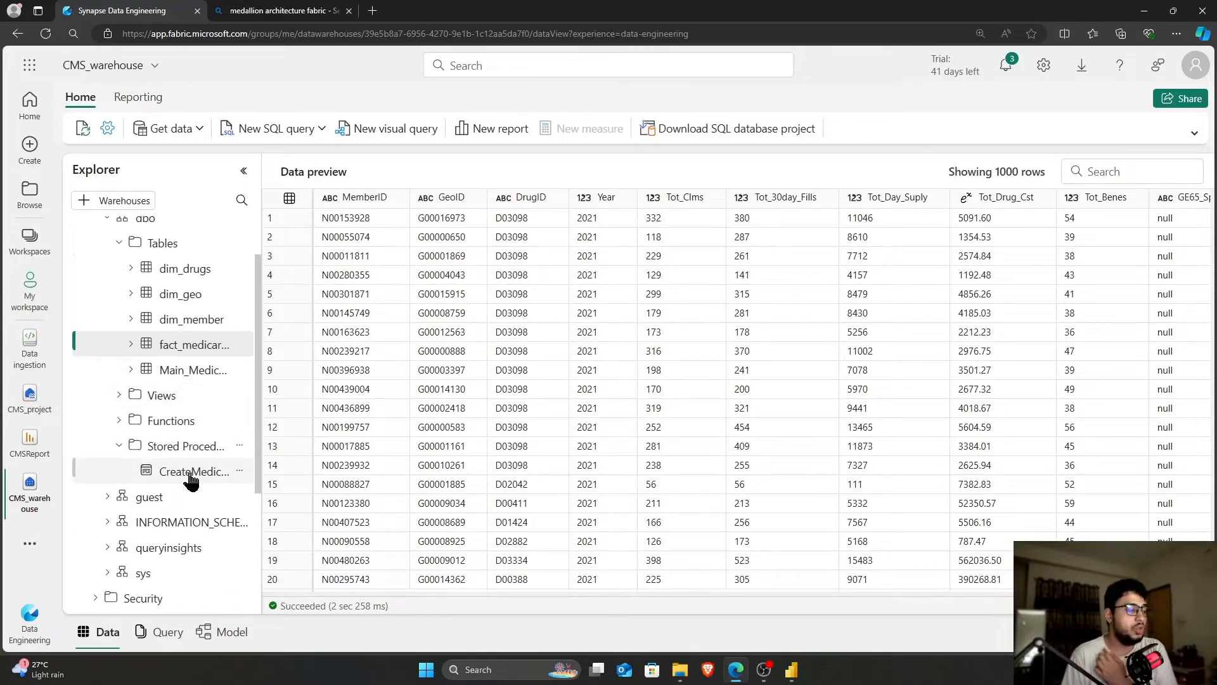
# Script the CreateMedicarePartDTables procedure as ALTER in a new SQL query
pyautogui.rightClick(190, 481)
pyautogui.moveTo(209, 486)
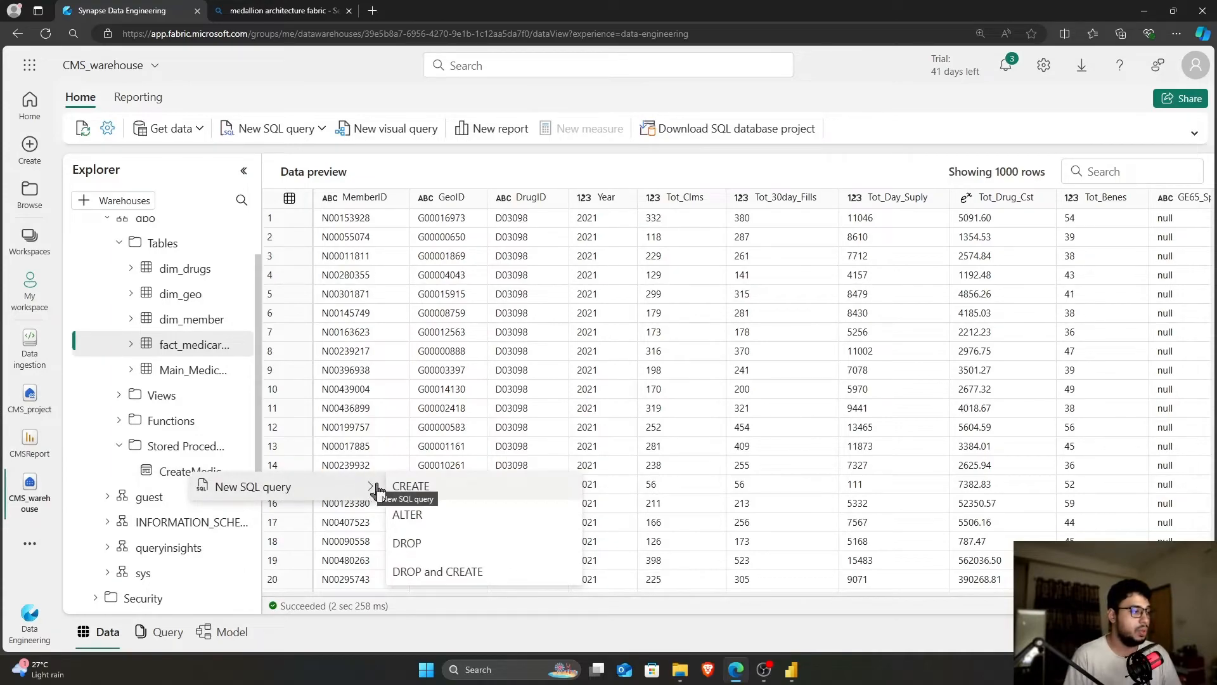
pyautogui.click(407, 514)
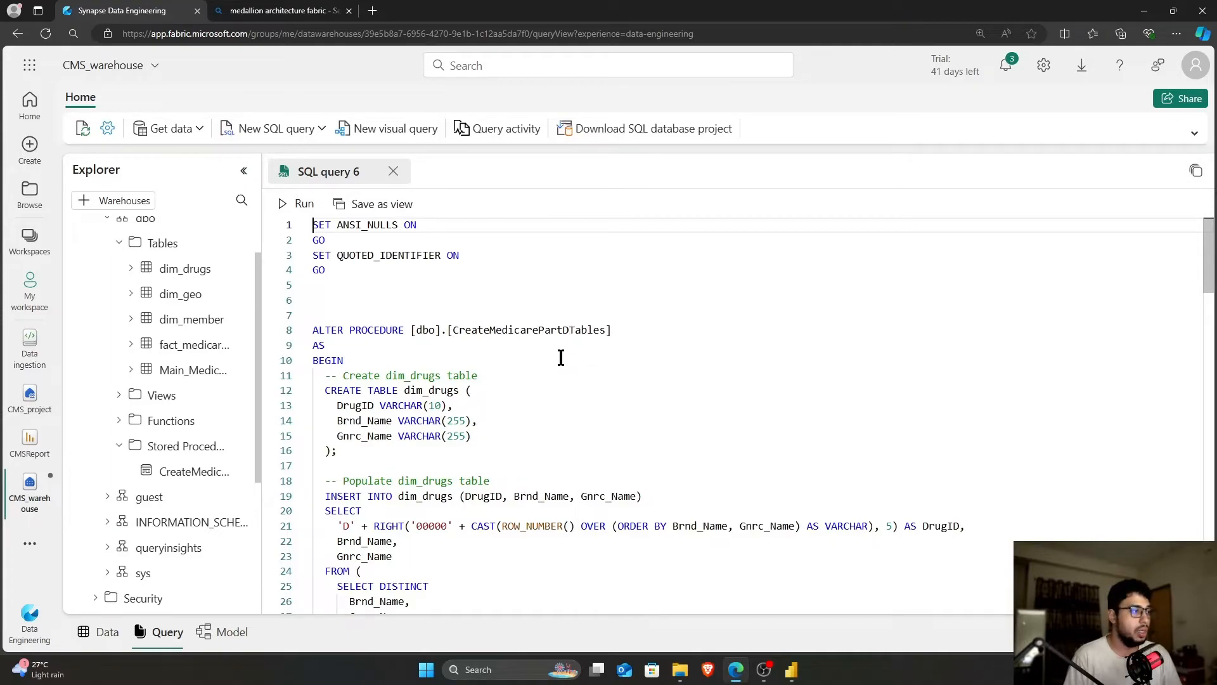
# Read through the script from BEGIN to the dim_drugs column definitions and create statement
pyautogui.click(480, 359)
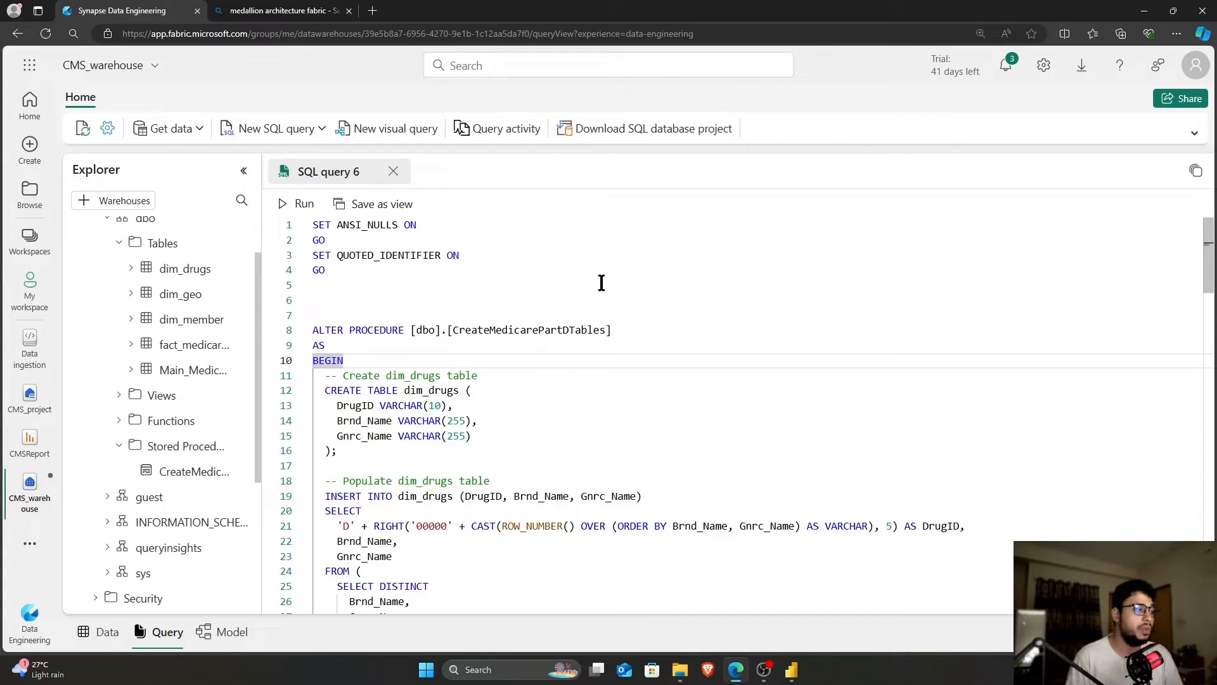
pyautogui.scroll(-1, 601, 284)
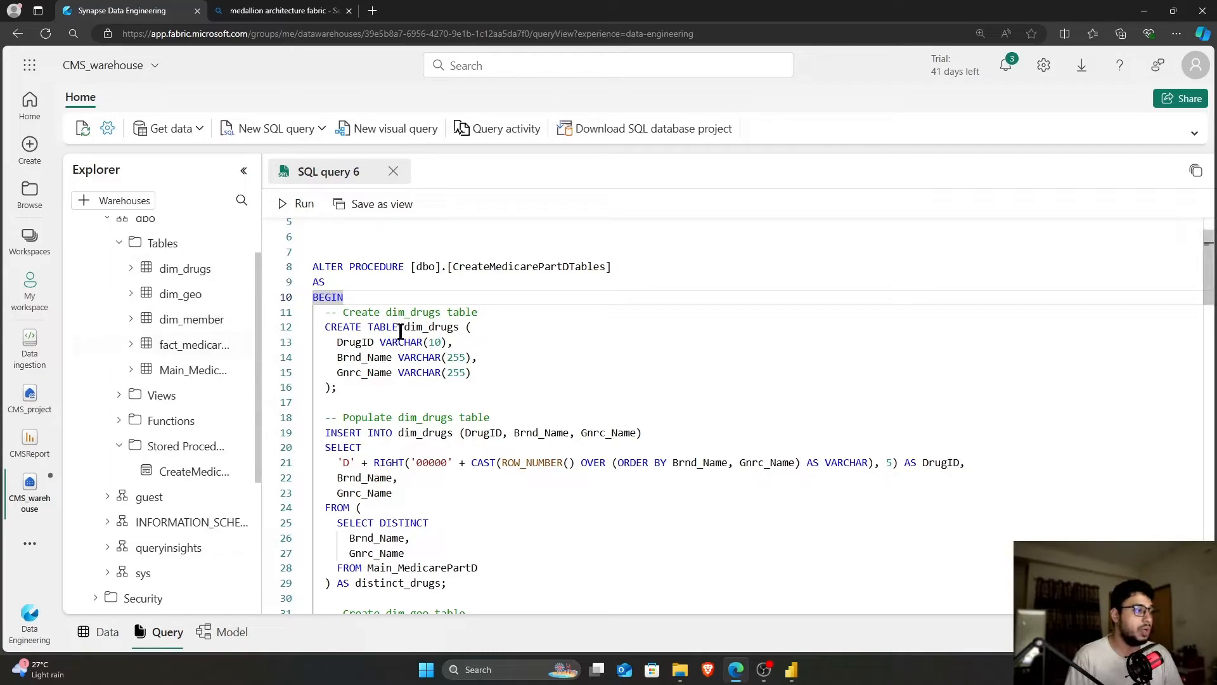
pyautogui.click(503, 343)
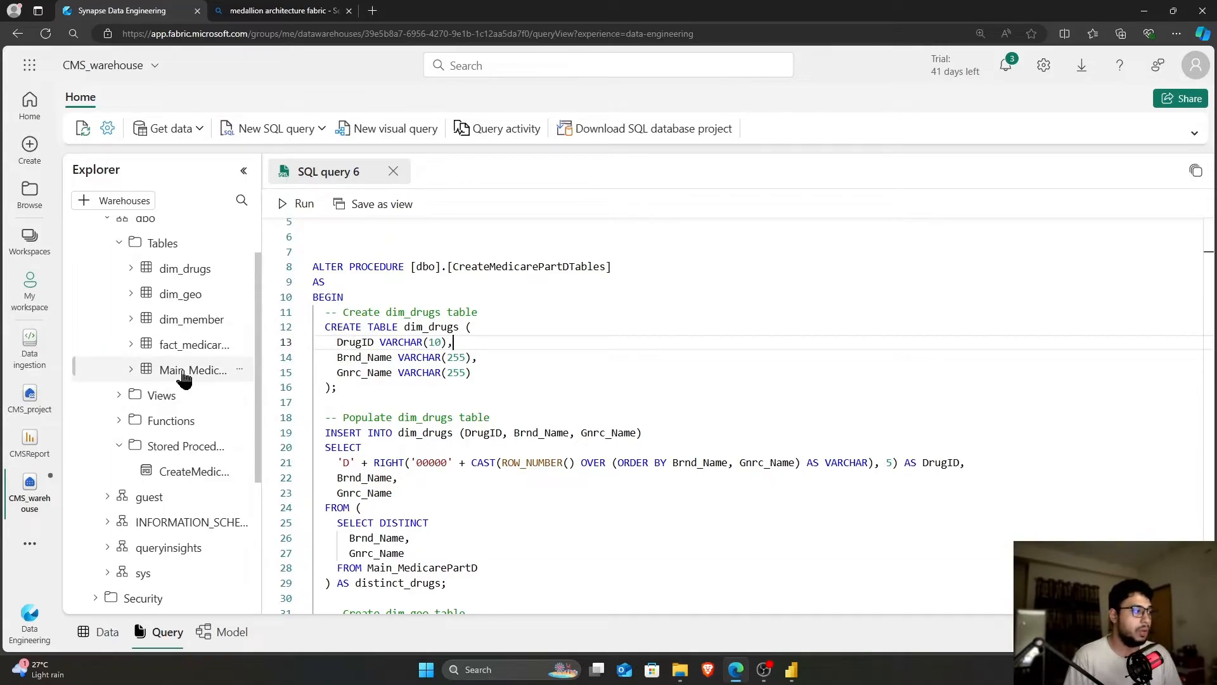
pyautogui.scroll(-5, 176, 377)
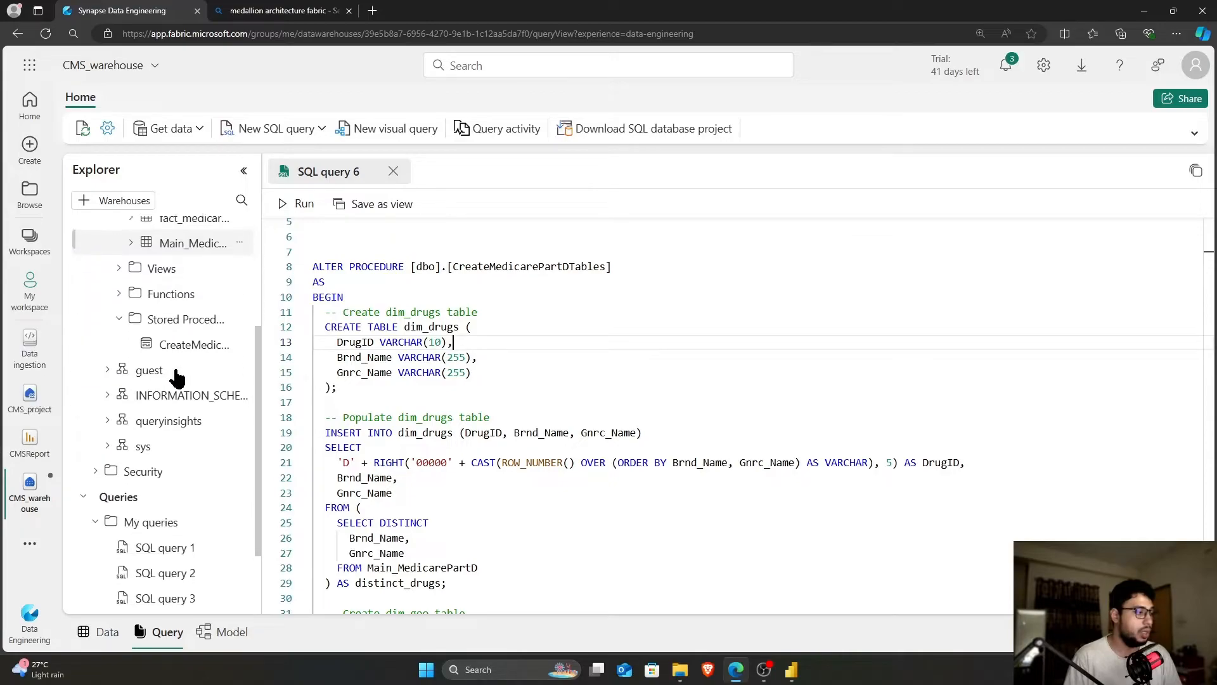
pyautogui.scroll(4, 174, 380)
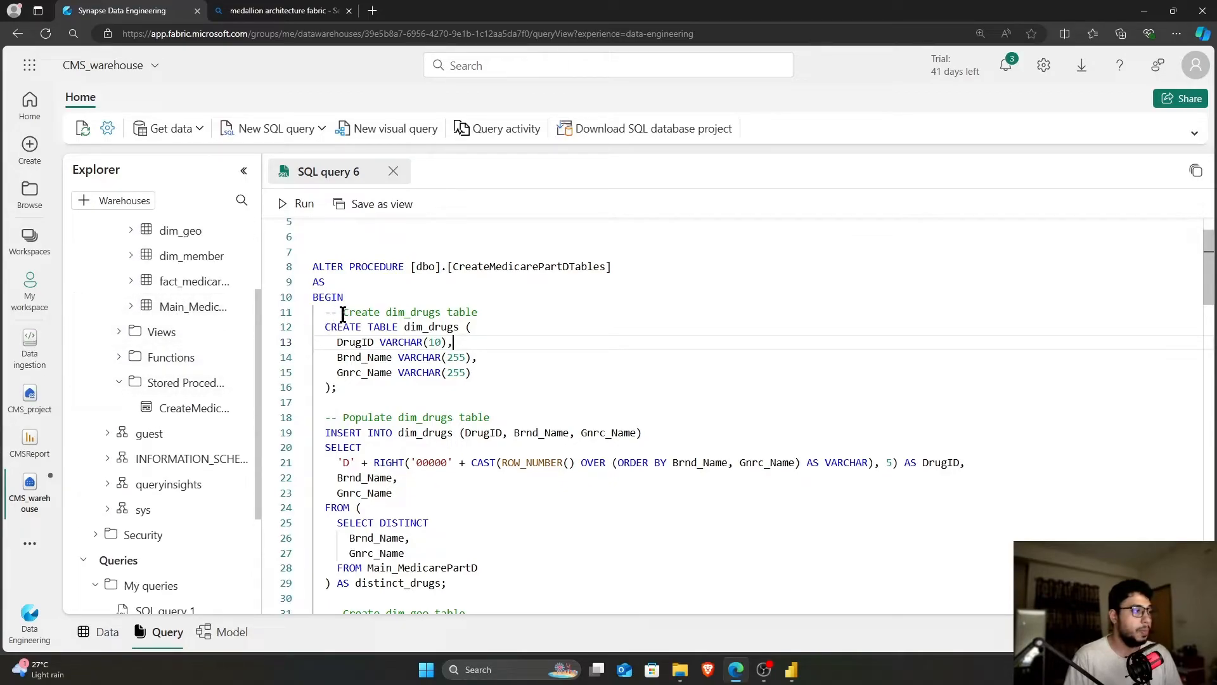
pyautogui.scroll(-1, 468, 346)
pyautogui.click(467, 350)
pyautogui.scroll(-1, 468, 350)
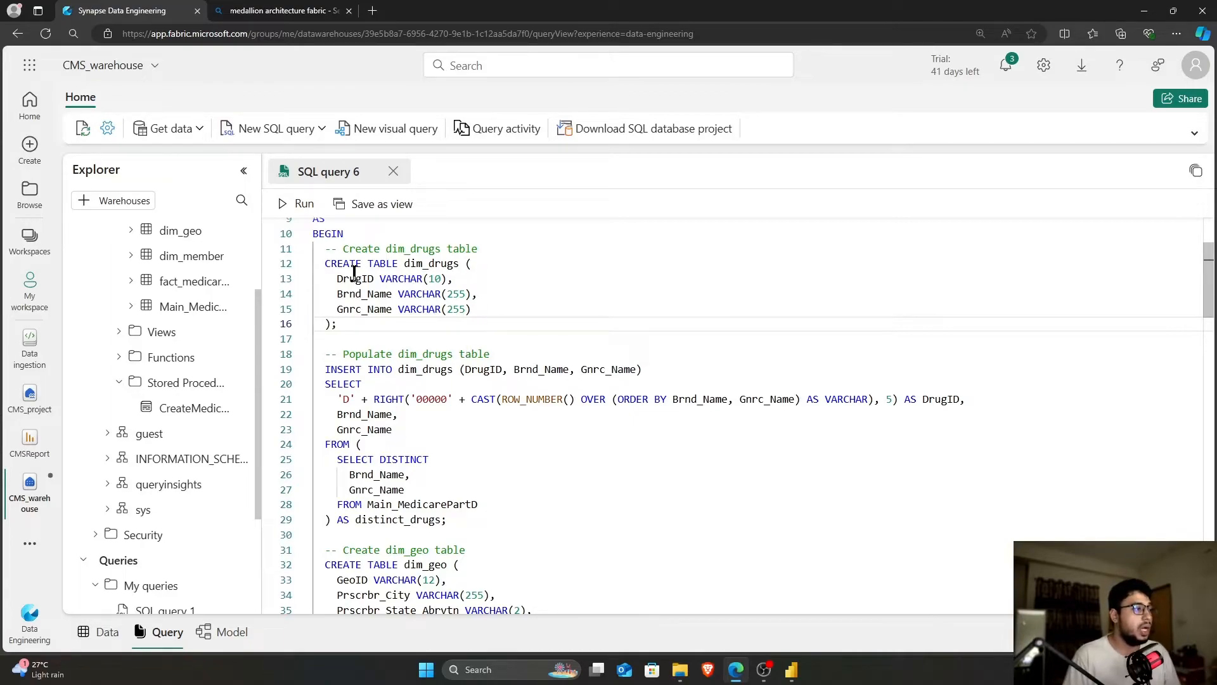
# Review the CREATE TABLE dim_drugs statement and the INSERT on line 19
pyautogui.moveTo(326, 263); pyautogui.dragTo(348, 326)
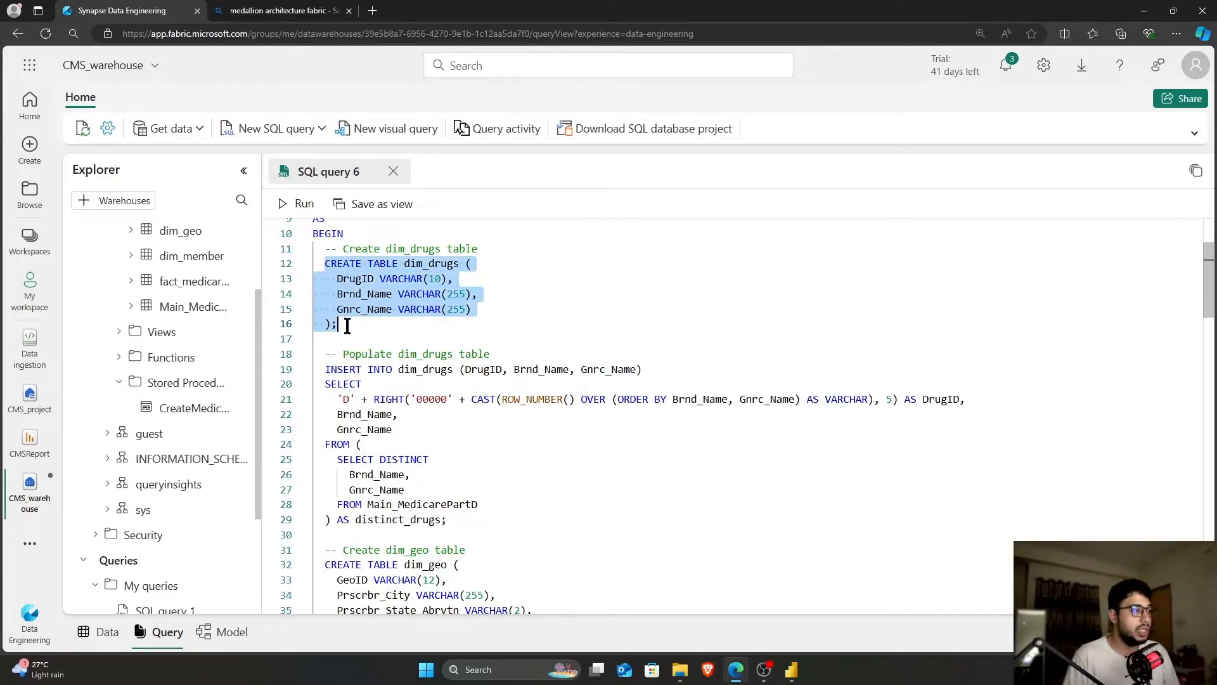
pyautogui.click(352, 328)
pyautogui.doubleClick(325, 369)
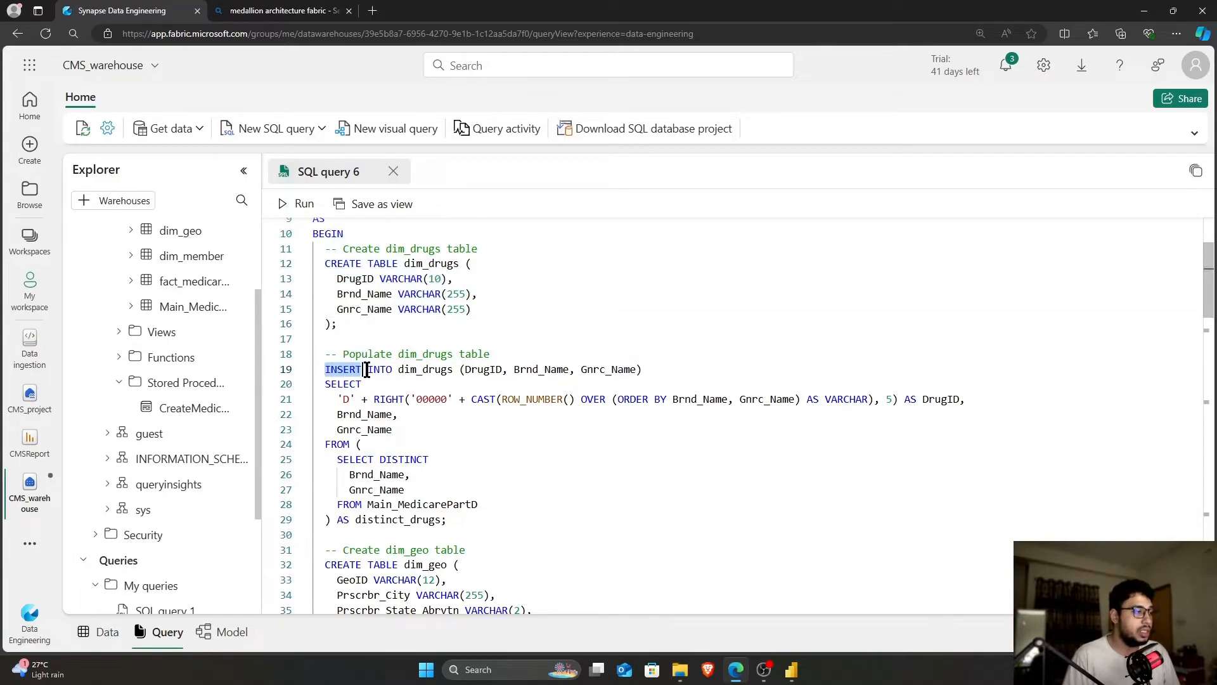
pyautogui.scroll(-1, 412, 361)
# Highlight the source table Main_MedicarePartD on line 28 and read on through the script
pyautogui.scroll(-1, 413, 371)
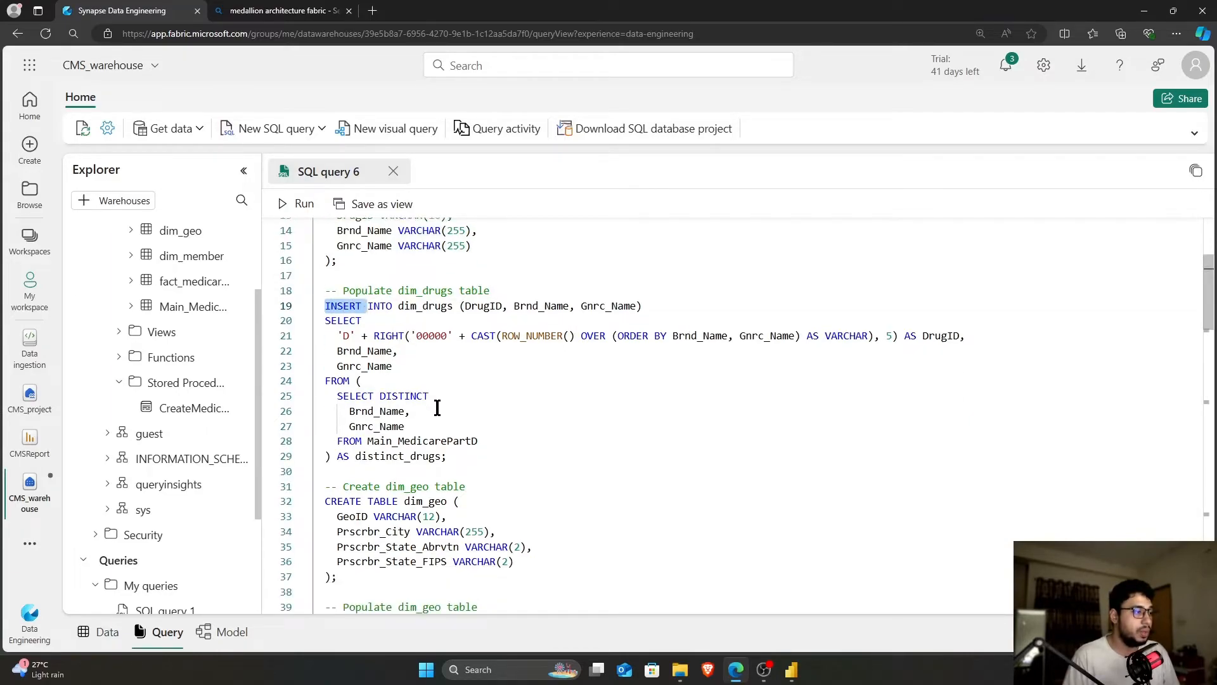
pyautogui.click(400, 448)
pyautogui.moveTo(367, 442); pyautogui.dragTo(493, 444)
pyautogui.scroll(-3, 494, 445)
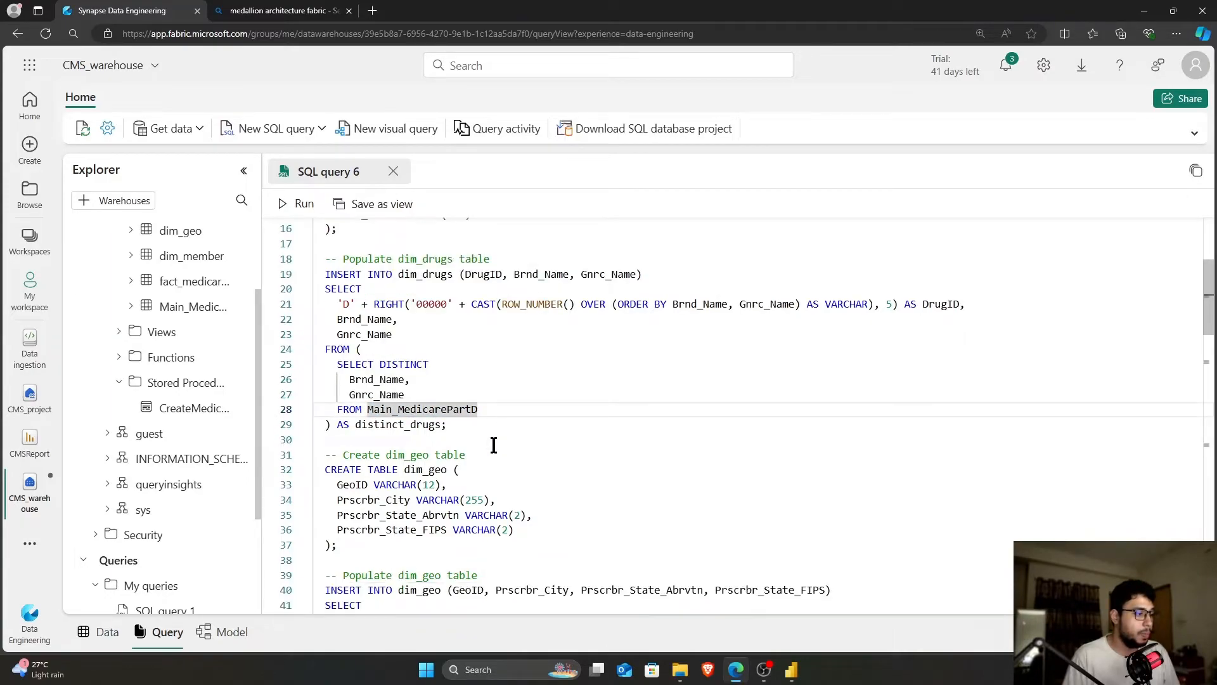
pyautogui.scroll(-8, 494, 445)
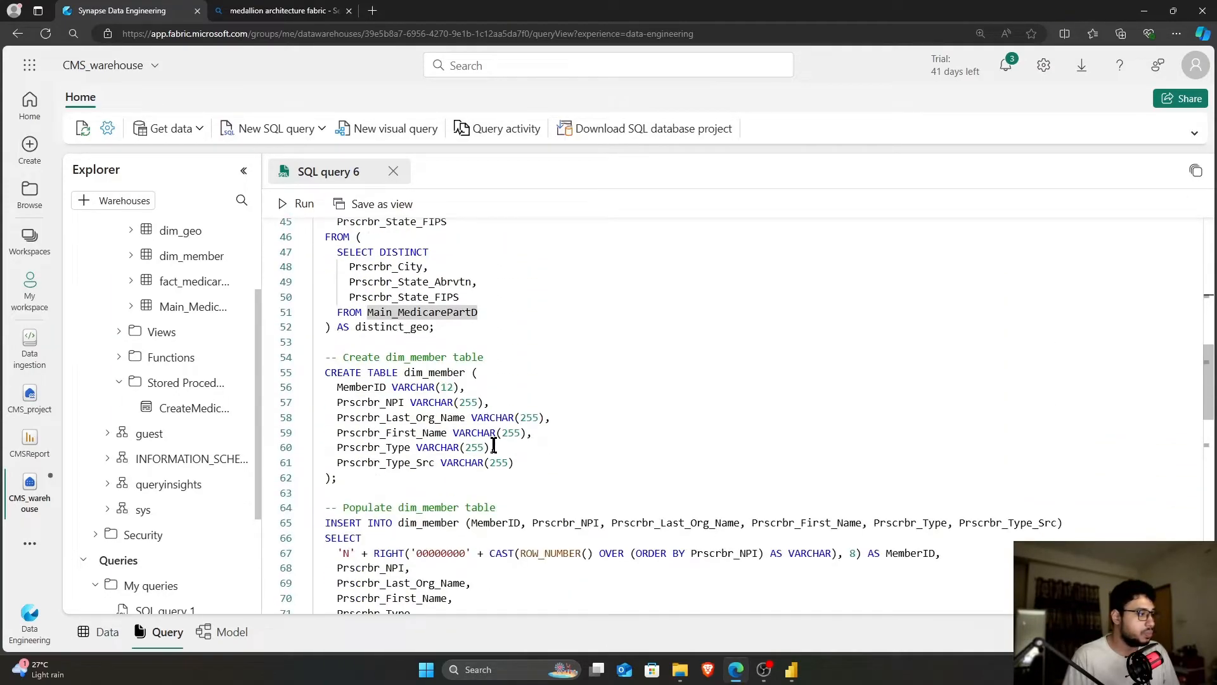
pyautogui.scroll(-5, 219, 444)
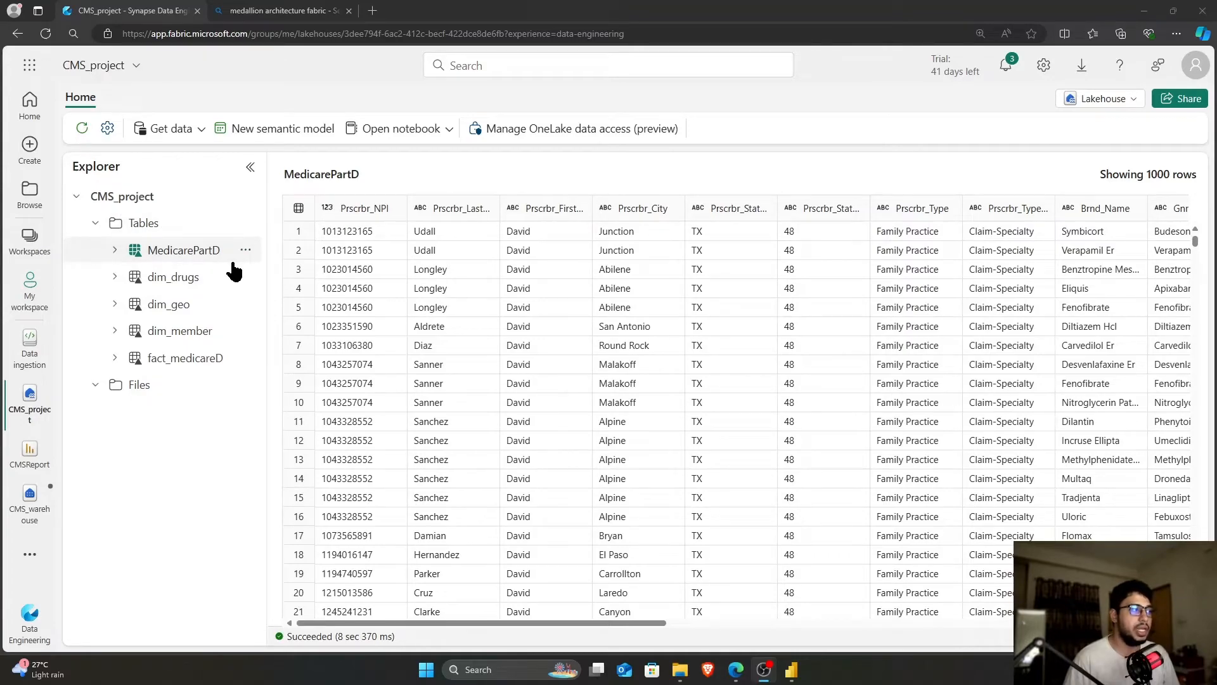
# Go to My workspace, browse its items, and open the LakeH_to_WareH data pipeline
pyautogui.click(34, 295)
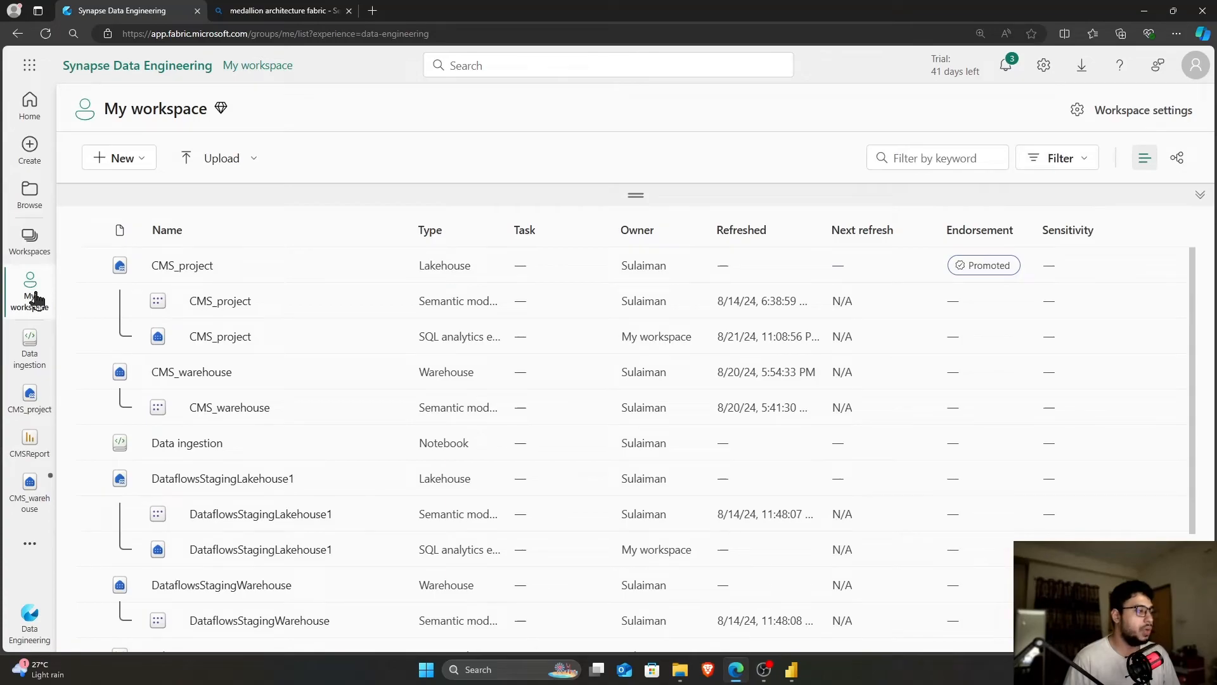
pyautogui.click(133, 164)
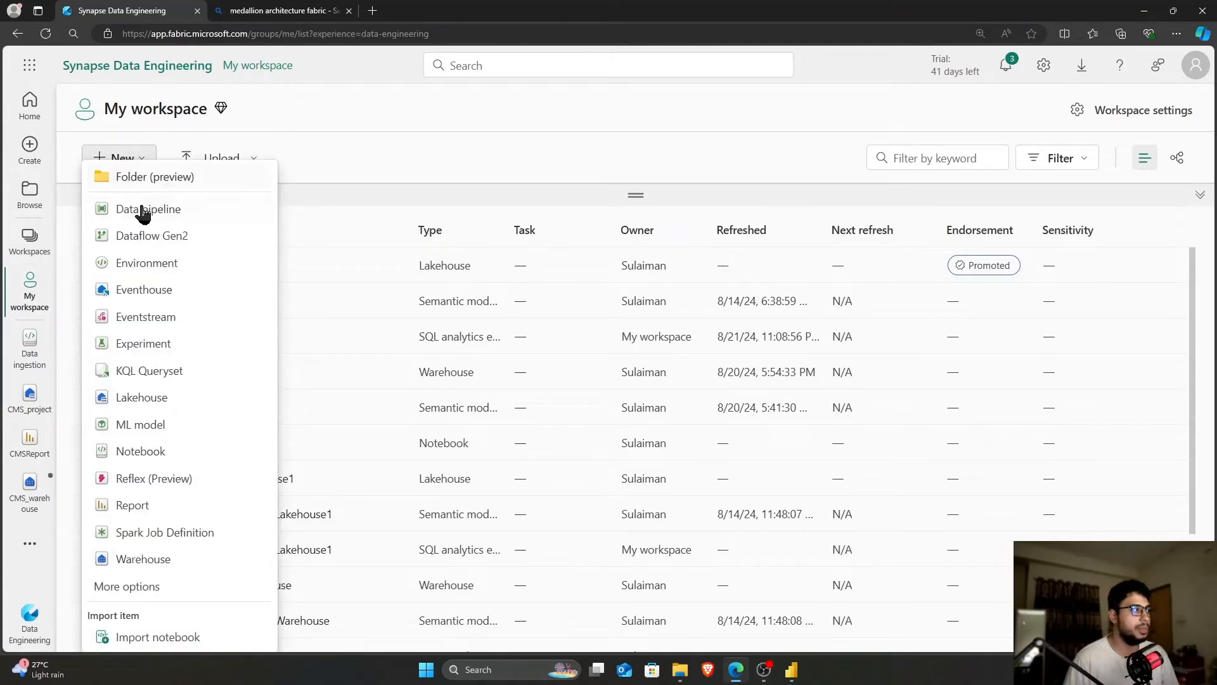
pyautogui.click(352, 163)
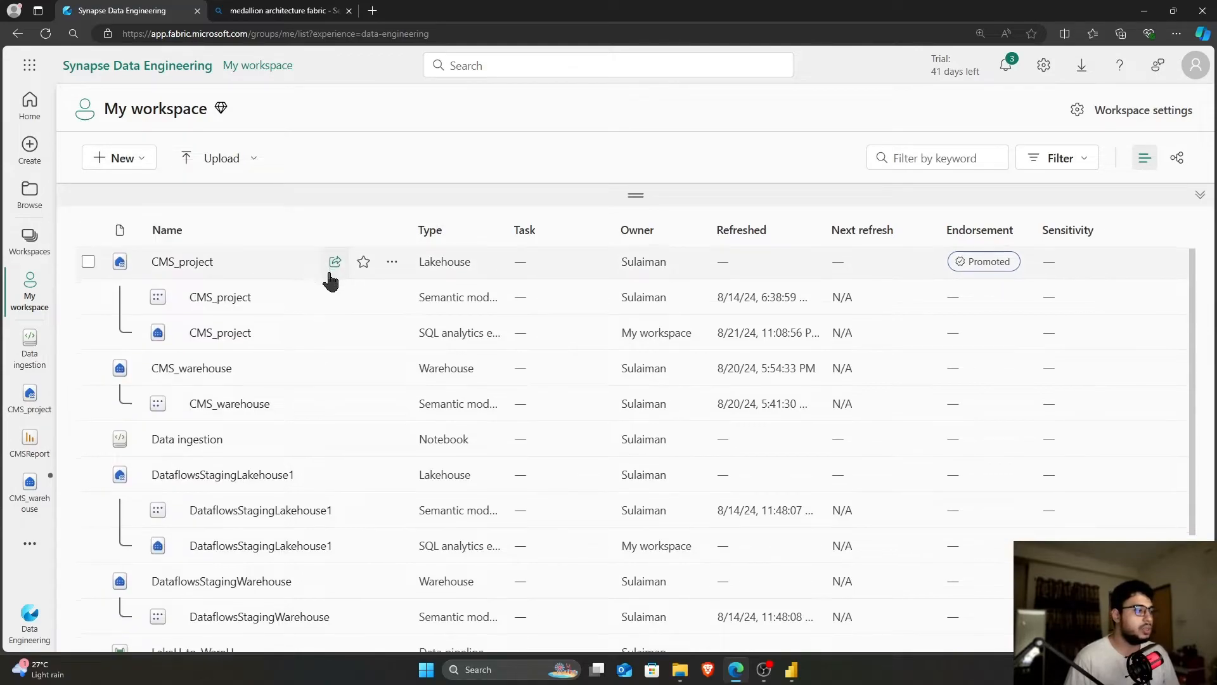
pyautogui.scroll(-2, 331, 275)
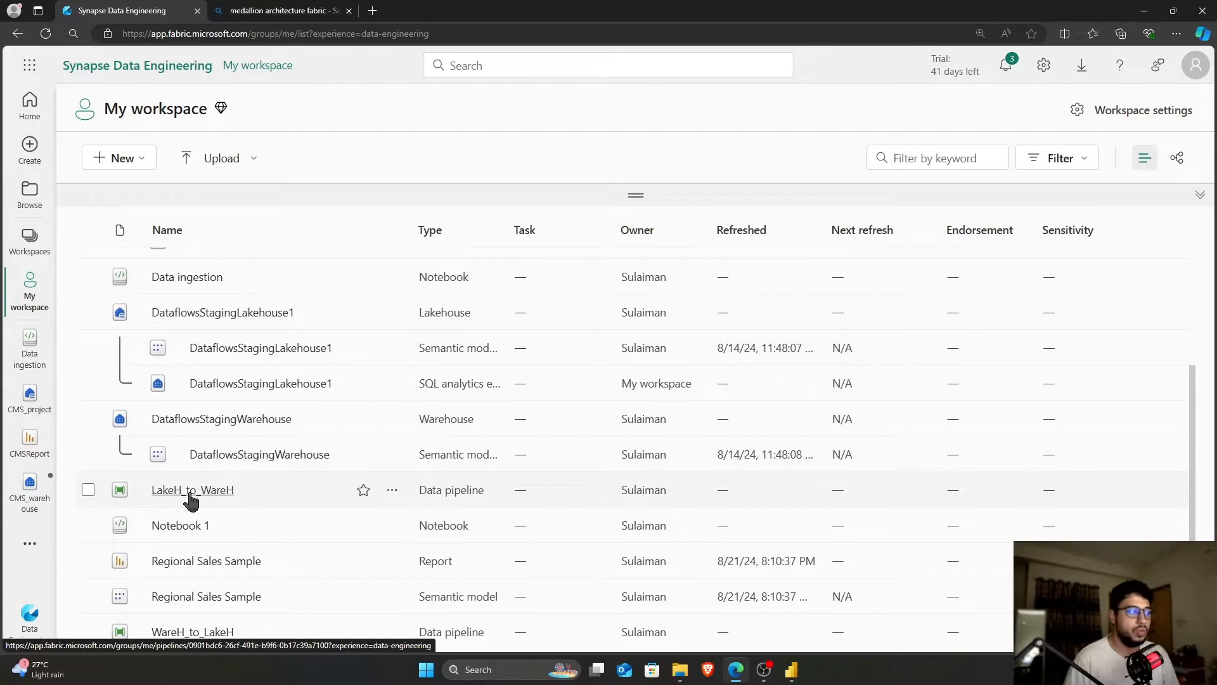
pyautogui.scroll(3, 190, 501)
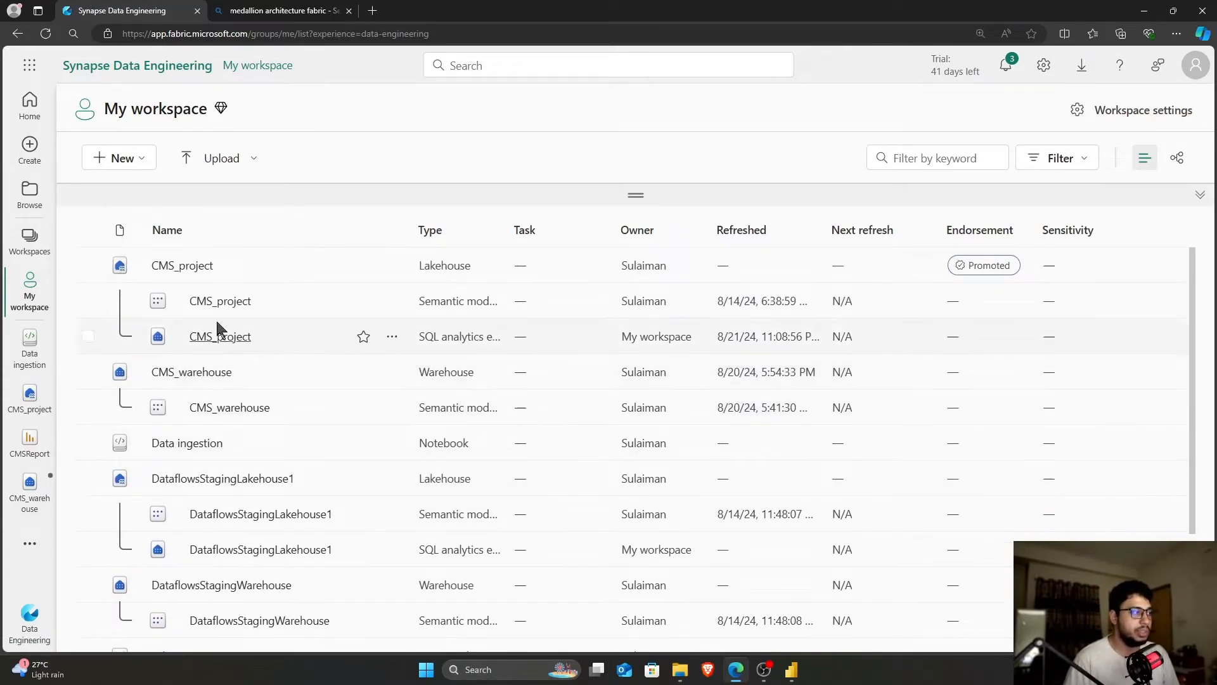
pyautogui.click(138, 158)
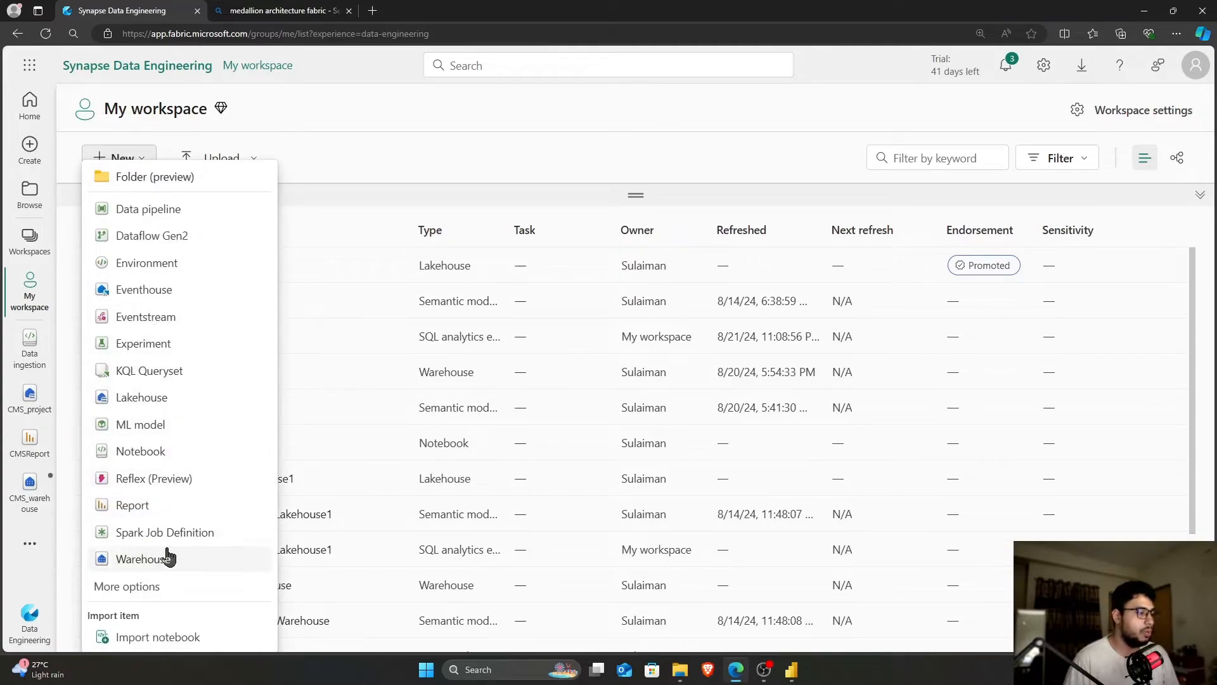
pyautogui.click(403, 158)
pyautogui.scroll(-2, 223, 380)
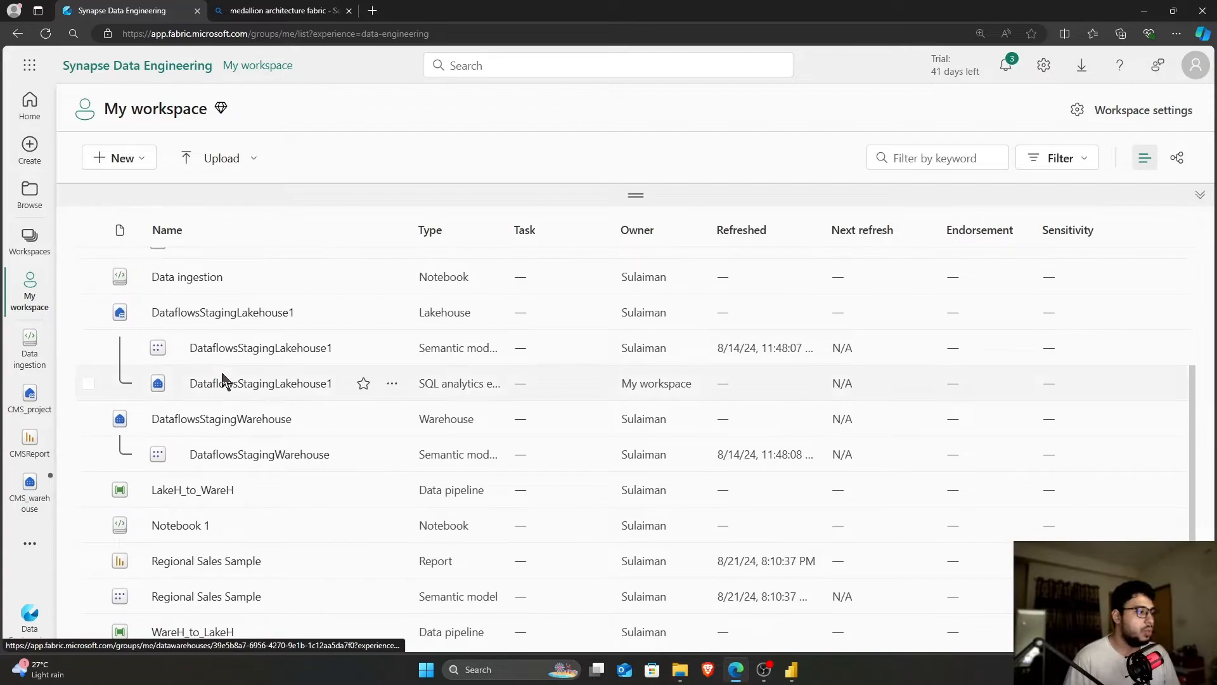
pyautogui.click(197, 490)
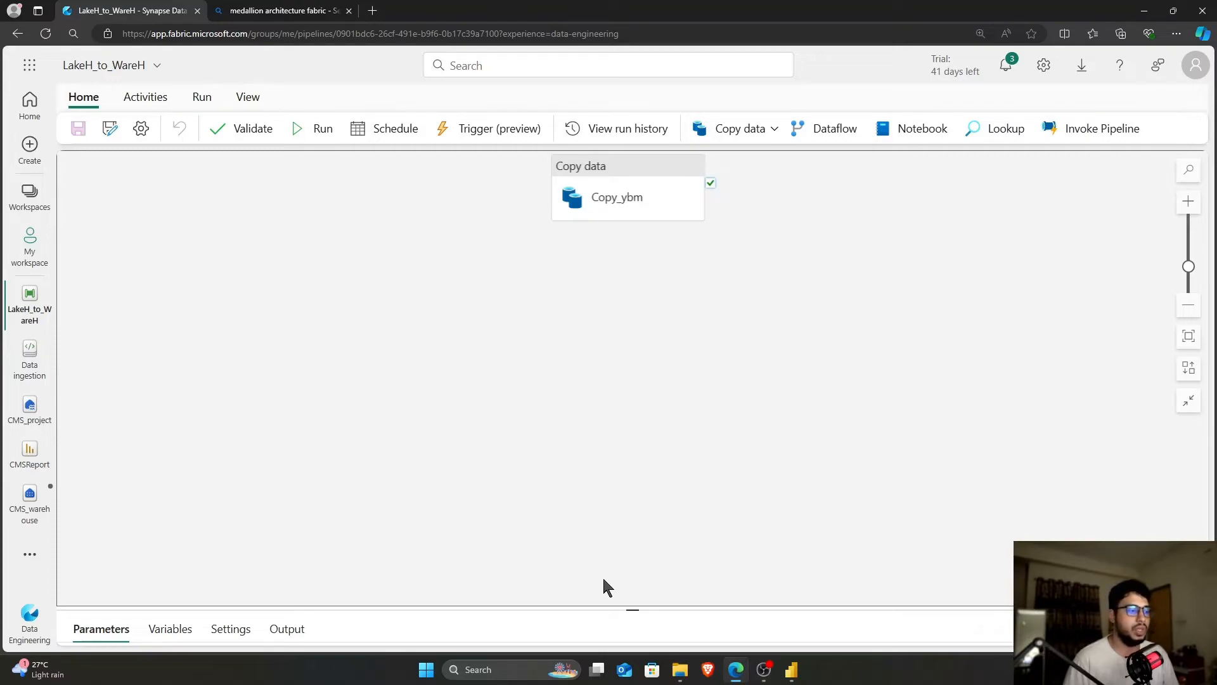
pyautogui.moveTo(633, 609); pyautogui.dragTo(632, 416)
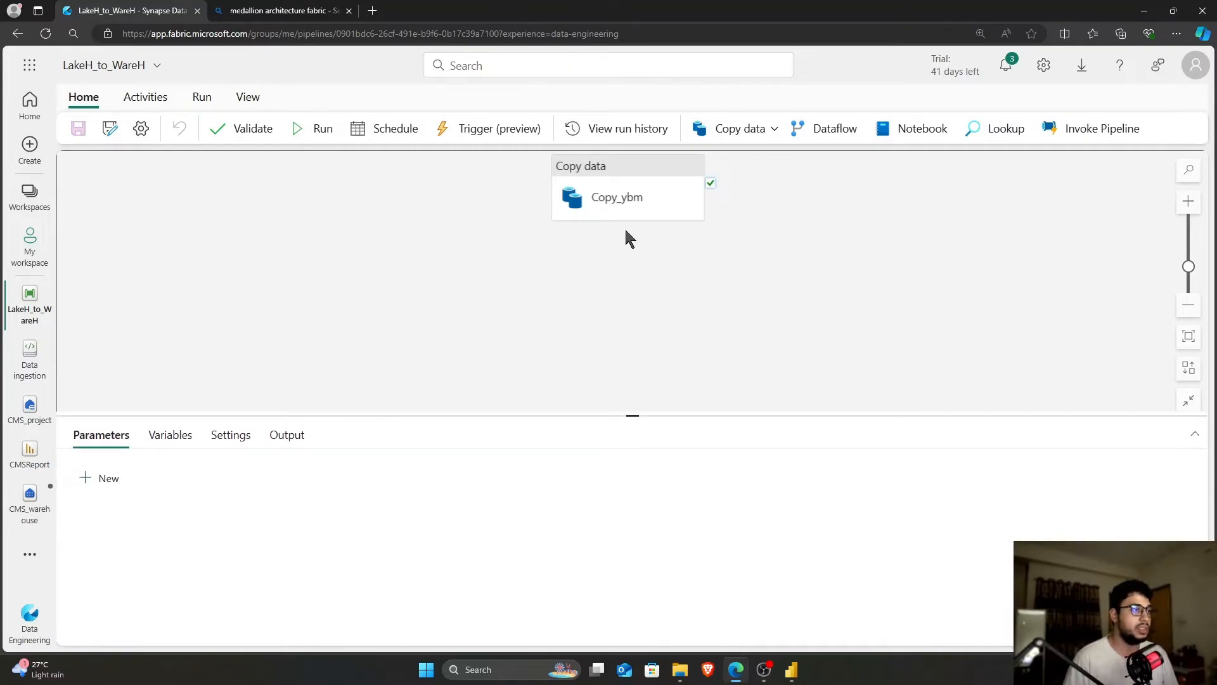
pyautogui.moveTo(579, 169); pyautogui.dragTo(451, 183)
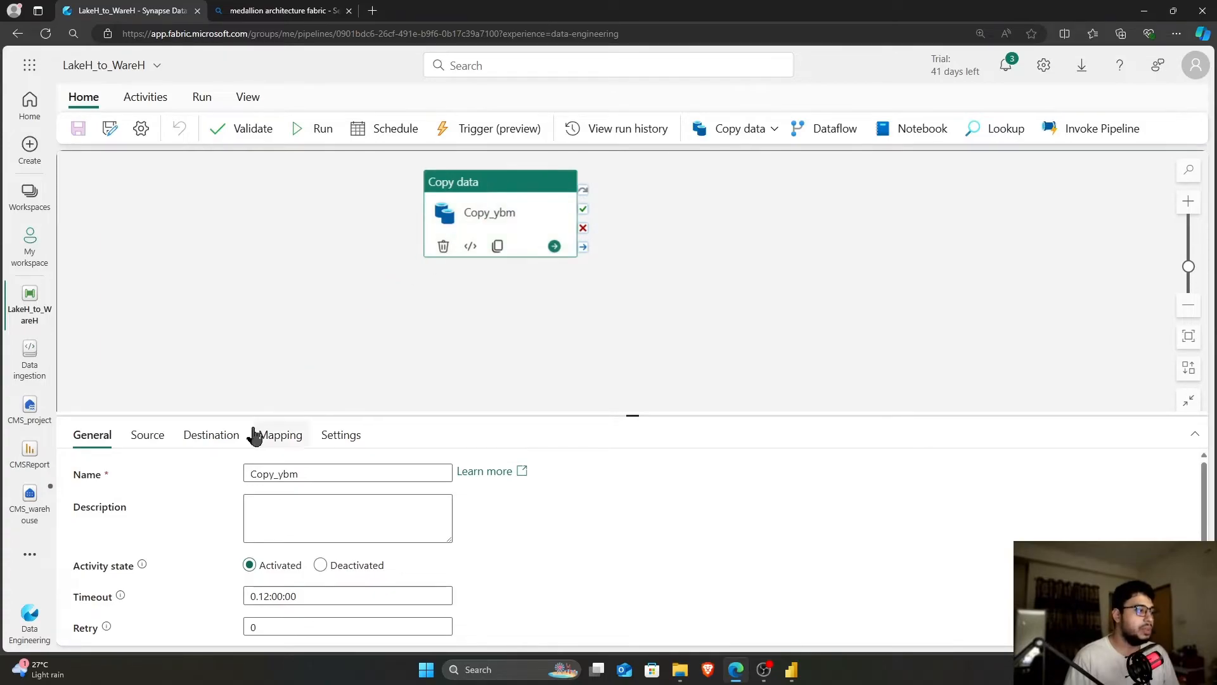
pyautogui.click(151, 439)
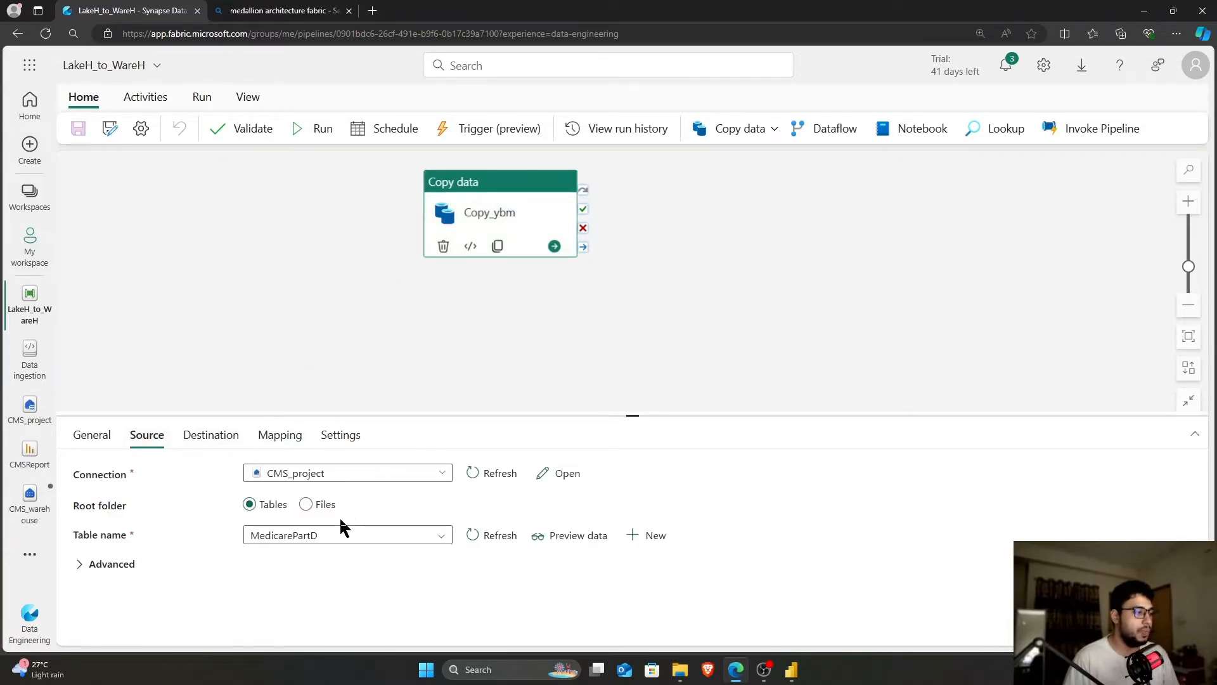
pyautogui.click(228, 439)
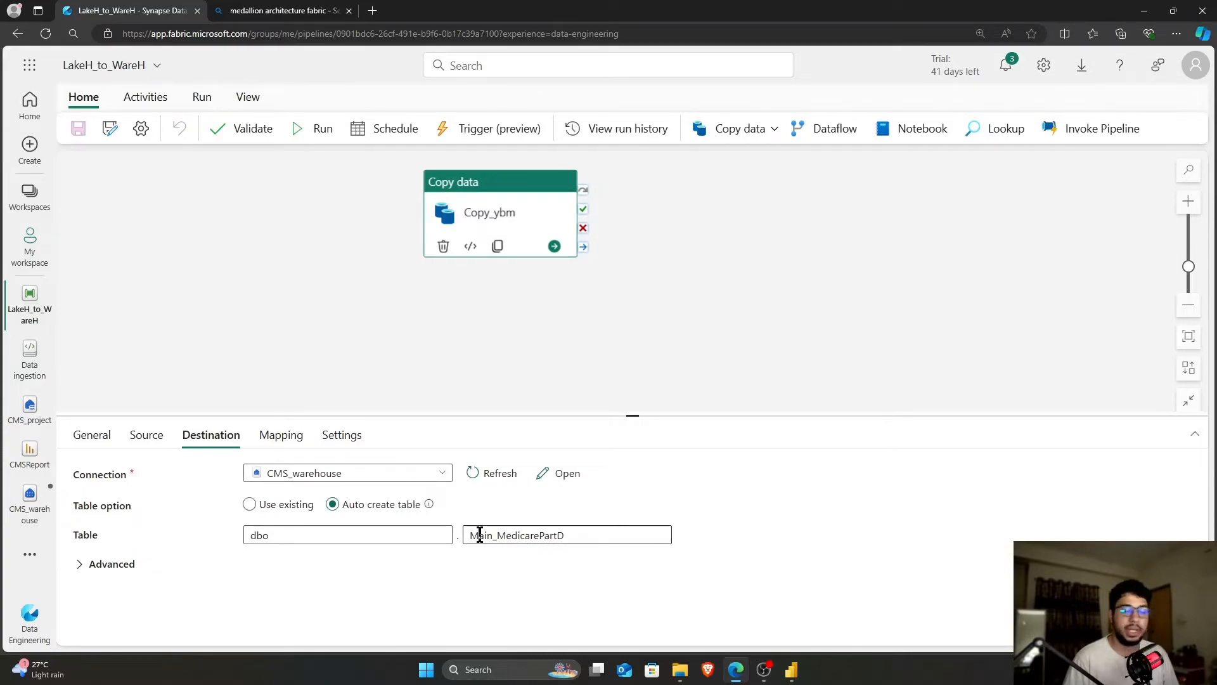
pyautogui.click(492, 350)
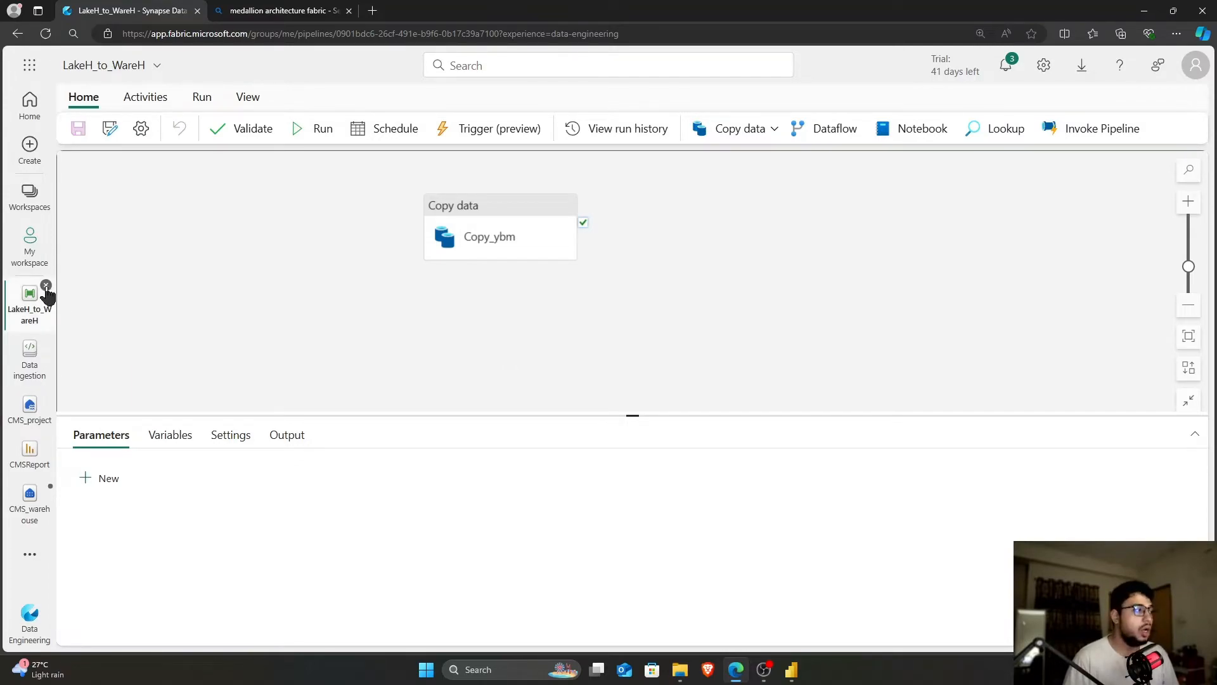
pyautogui.click(46, 286)
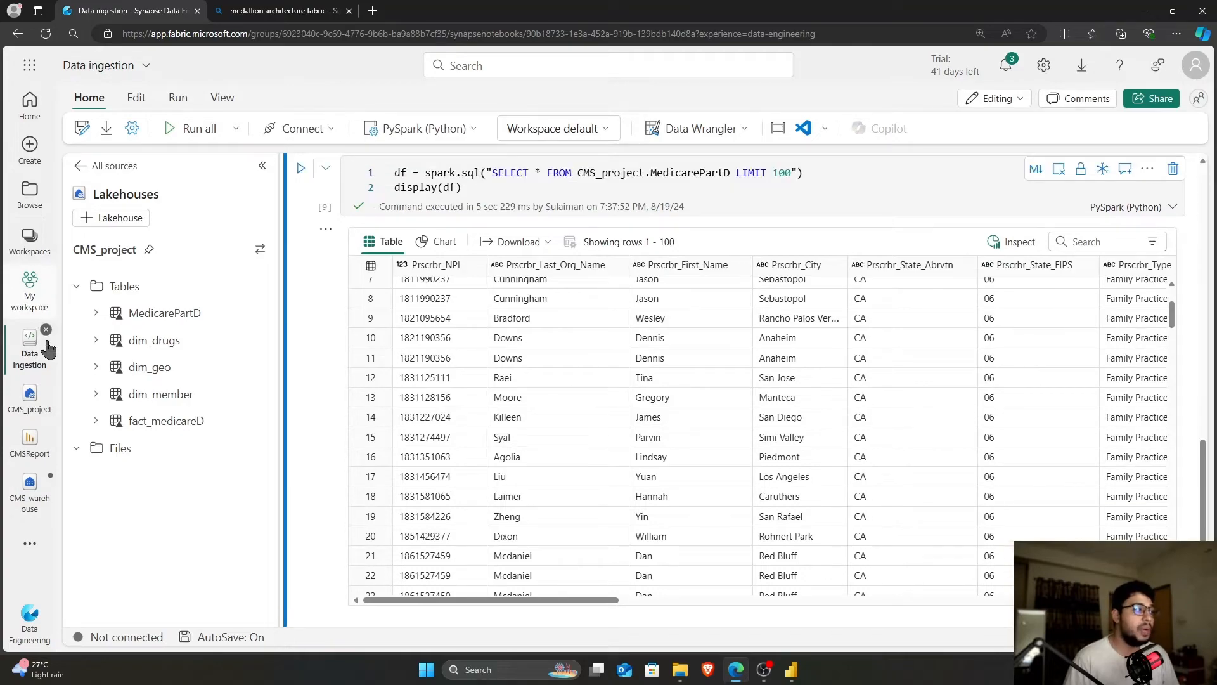
# Open CMS_warehouse and expand Schemas > dbo > Tables in the explorer
pyautogui.click(30, 289)
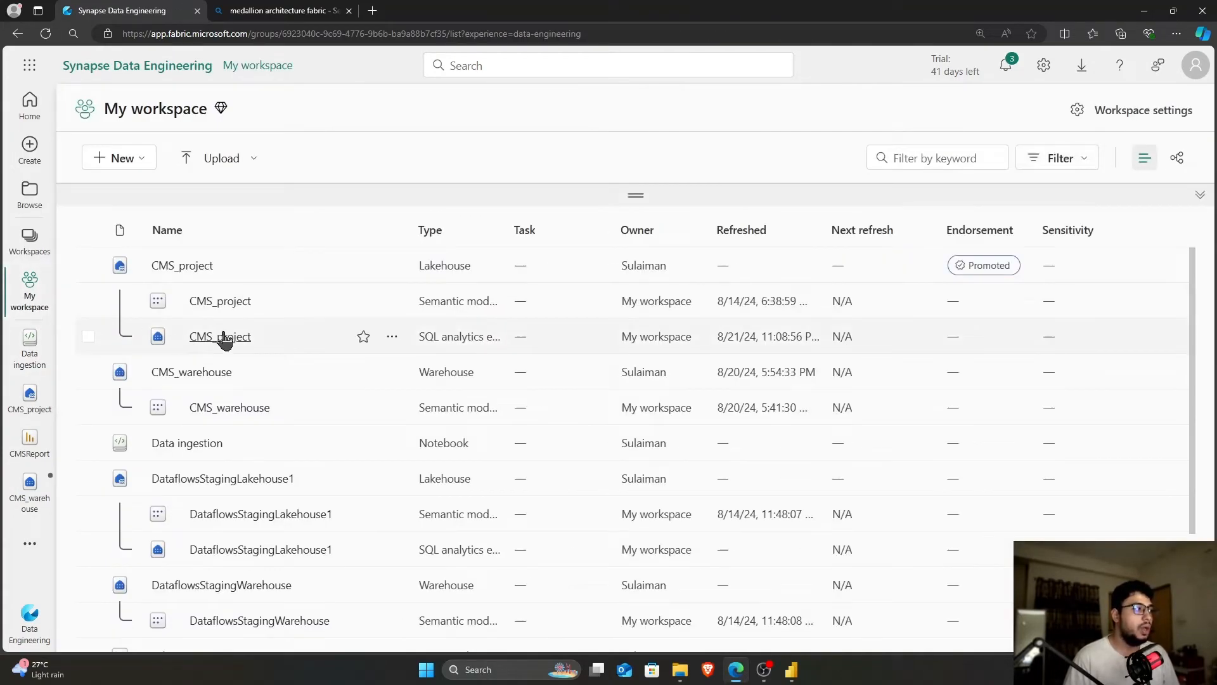
pyautogui.click(218, 373)
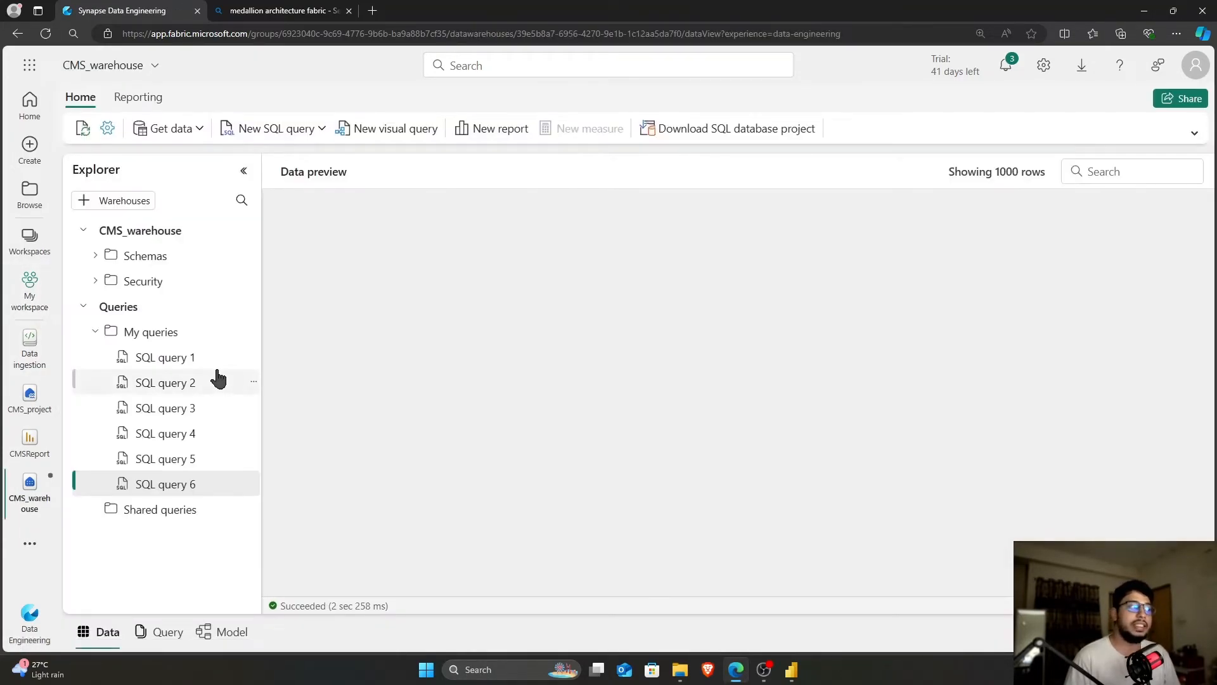
pyautogui.click(218, 379)
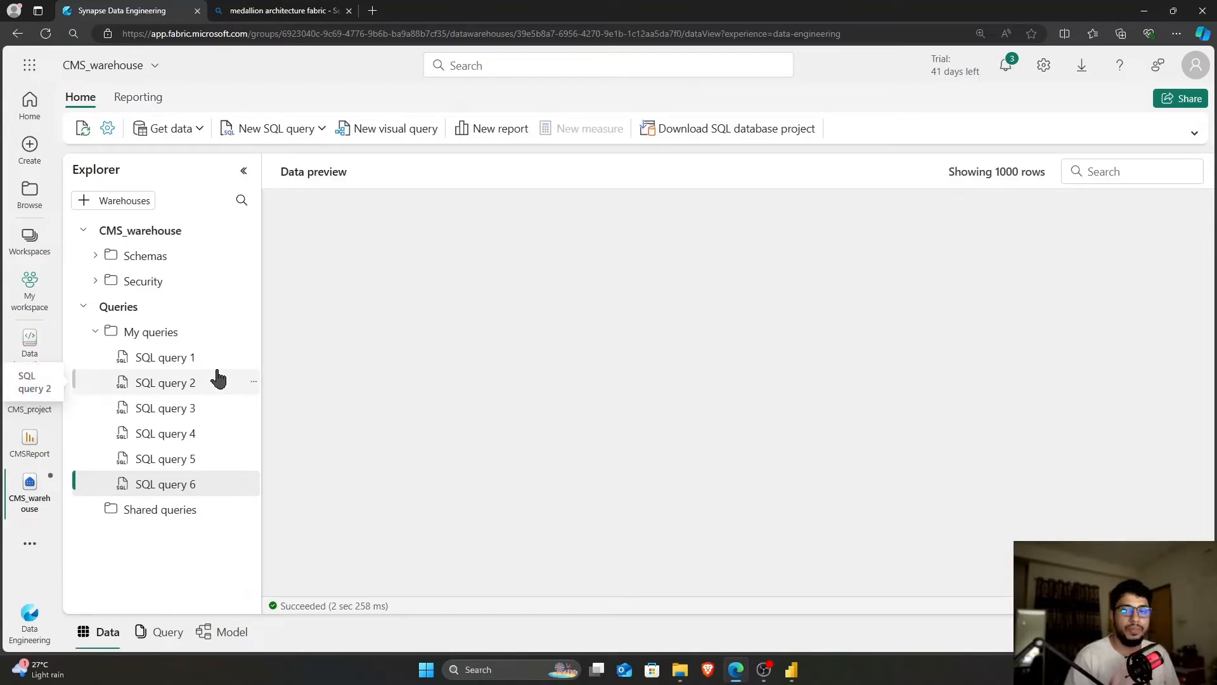
pyautogui.click(95, 257)
pyautogui.click(105, 281)
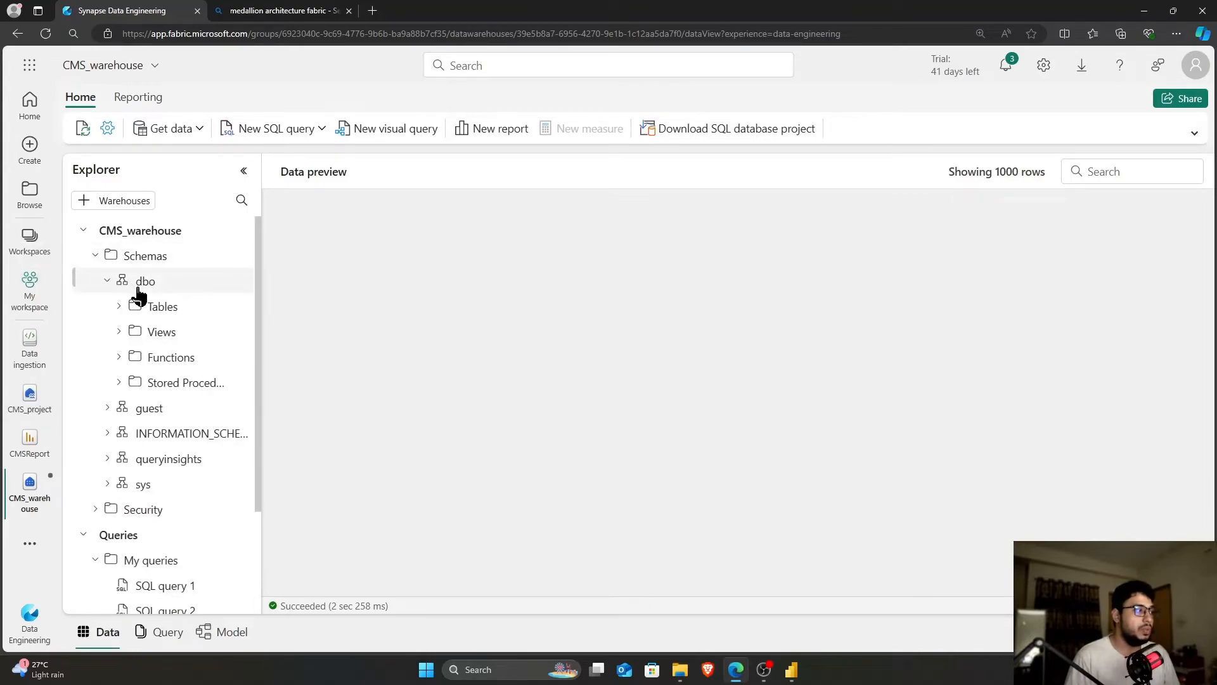
pyautogui.click(119, 308)
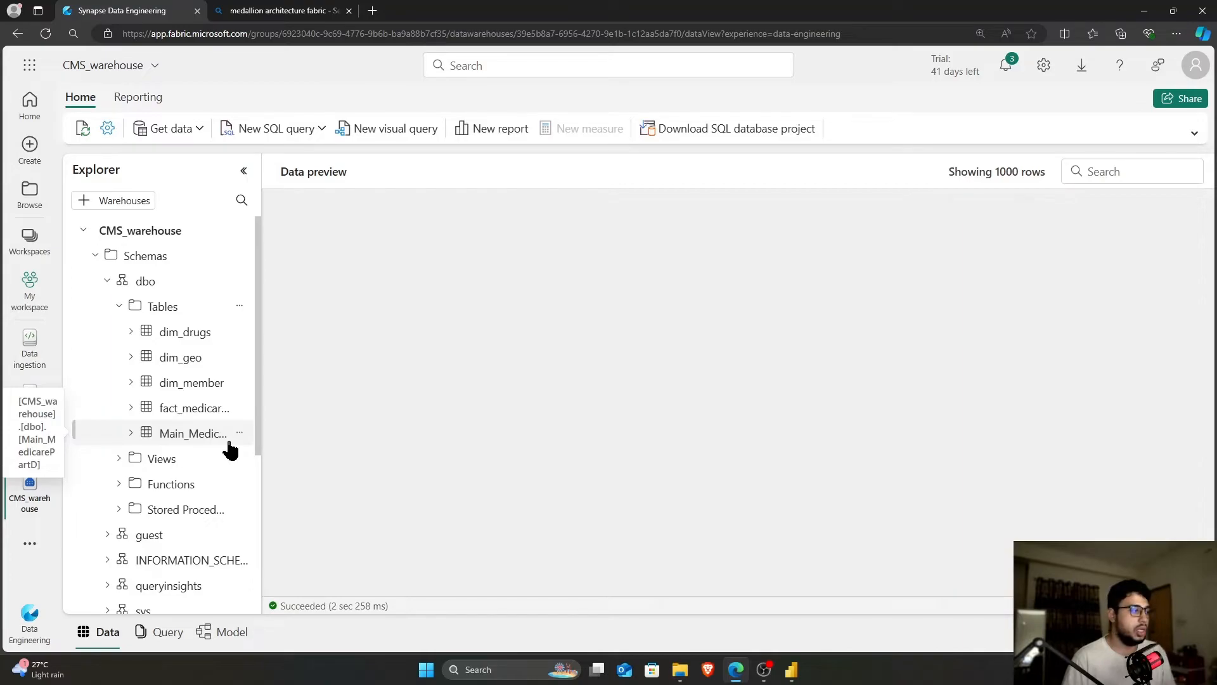
# Script CreateMedicarePartDTables from Stored Procedures as an ALTER query (SQL query 7)
pyautogui.click(121, 511)
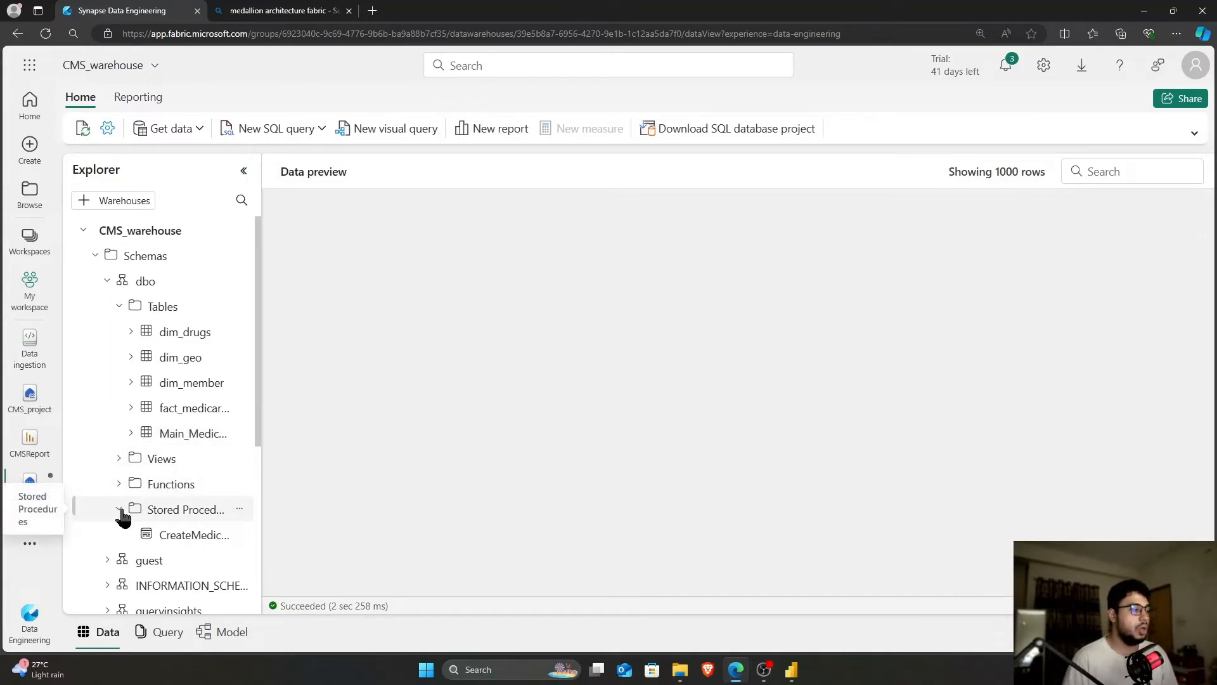
pyautogui.rightClick(184, 540)
pyautogui.moveTo(184, 545)
pyautogui.click(420, 576)
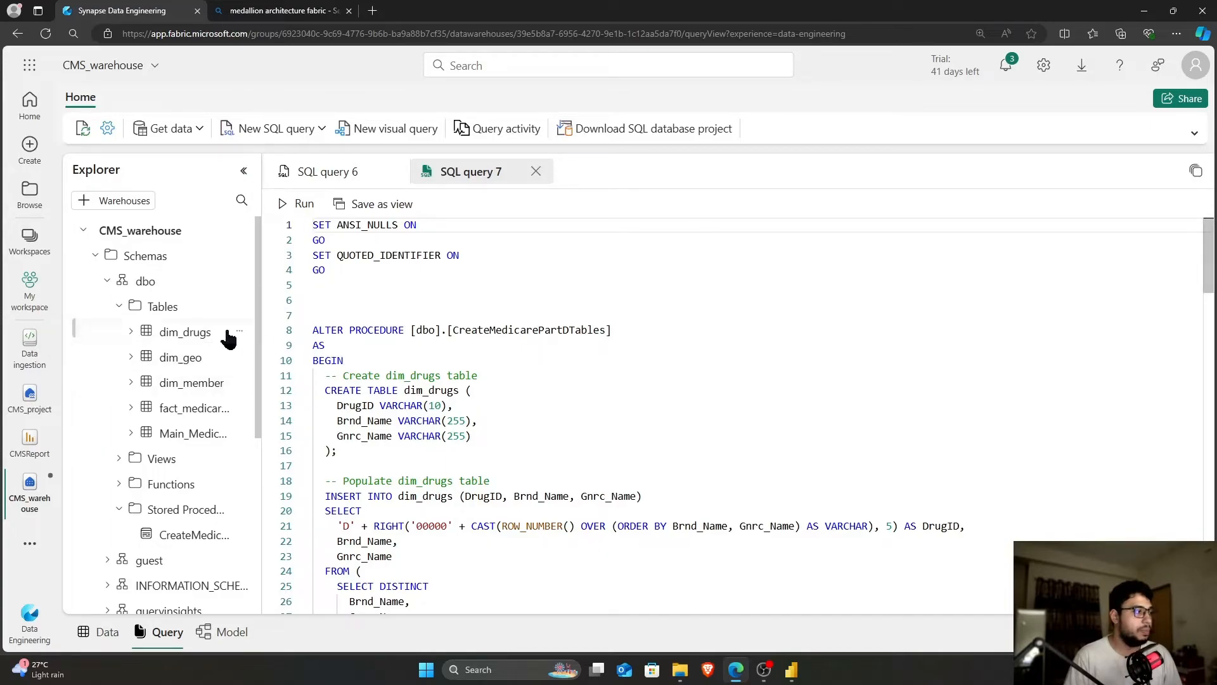
# Generate and run DROP scripts for the dim_drugs and dim_geo tables
pyautogui.rightClick(178, 336)
pyautogui.moveTo(181, 342)
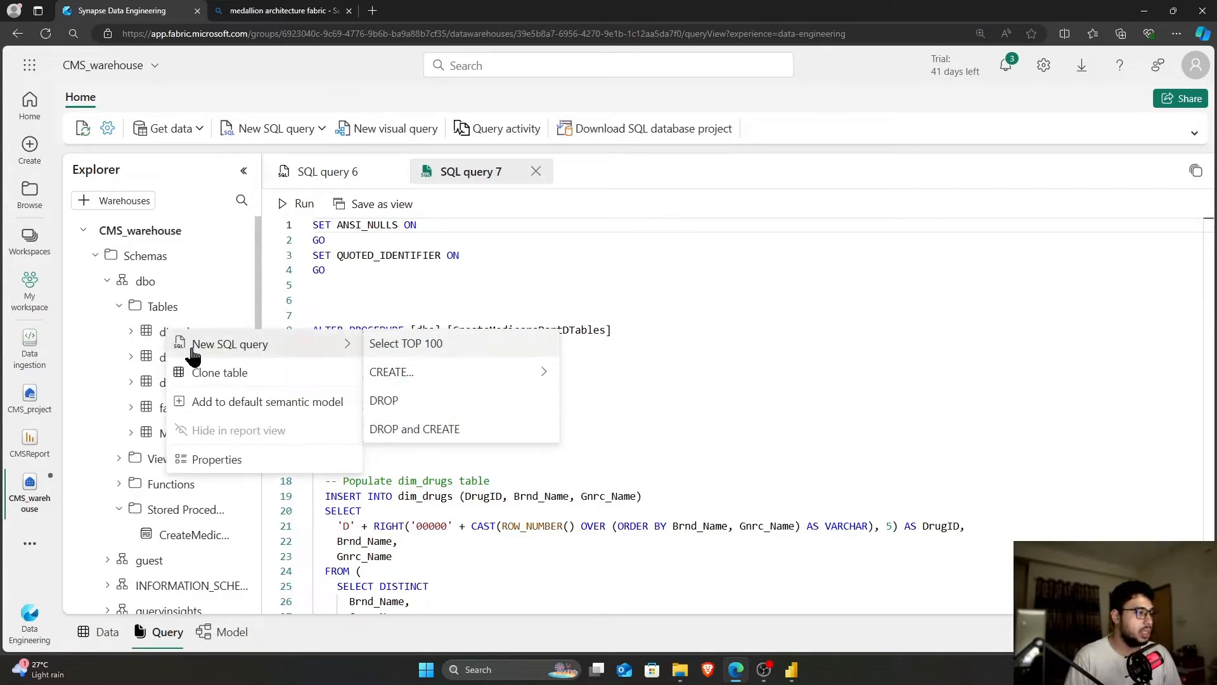
pyautogui.click(403, 401)
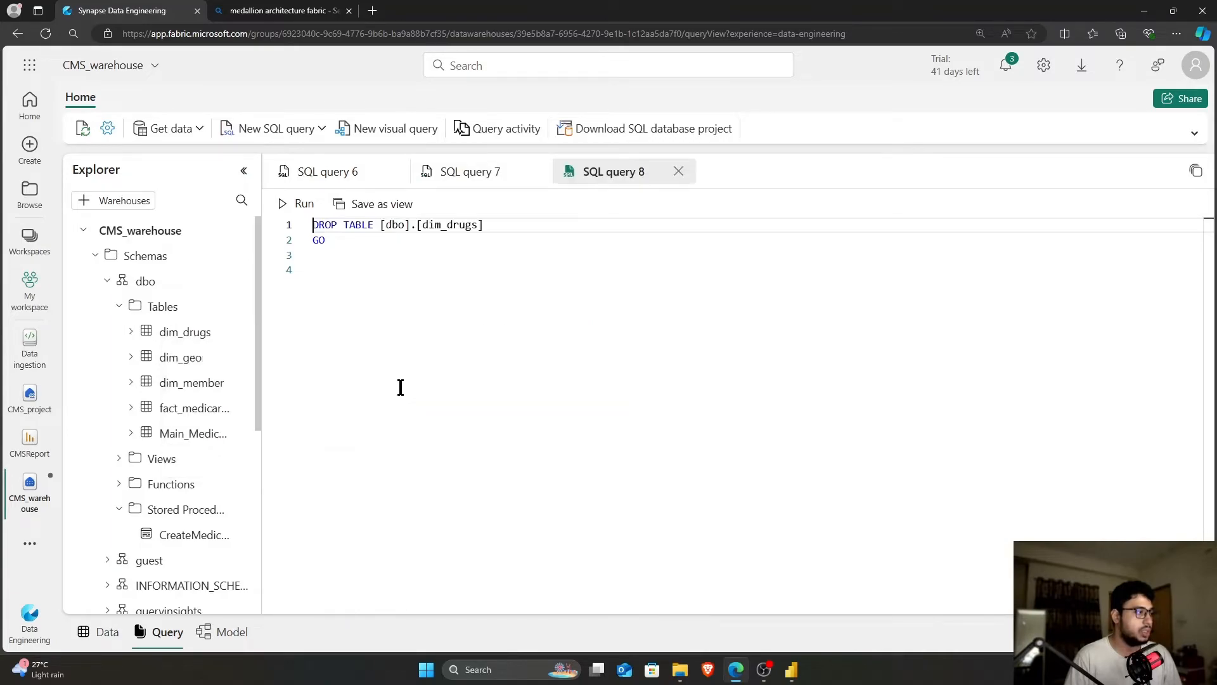
pyautogui.click(304, 204)
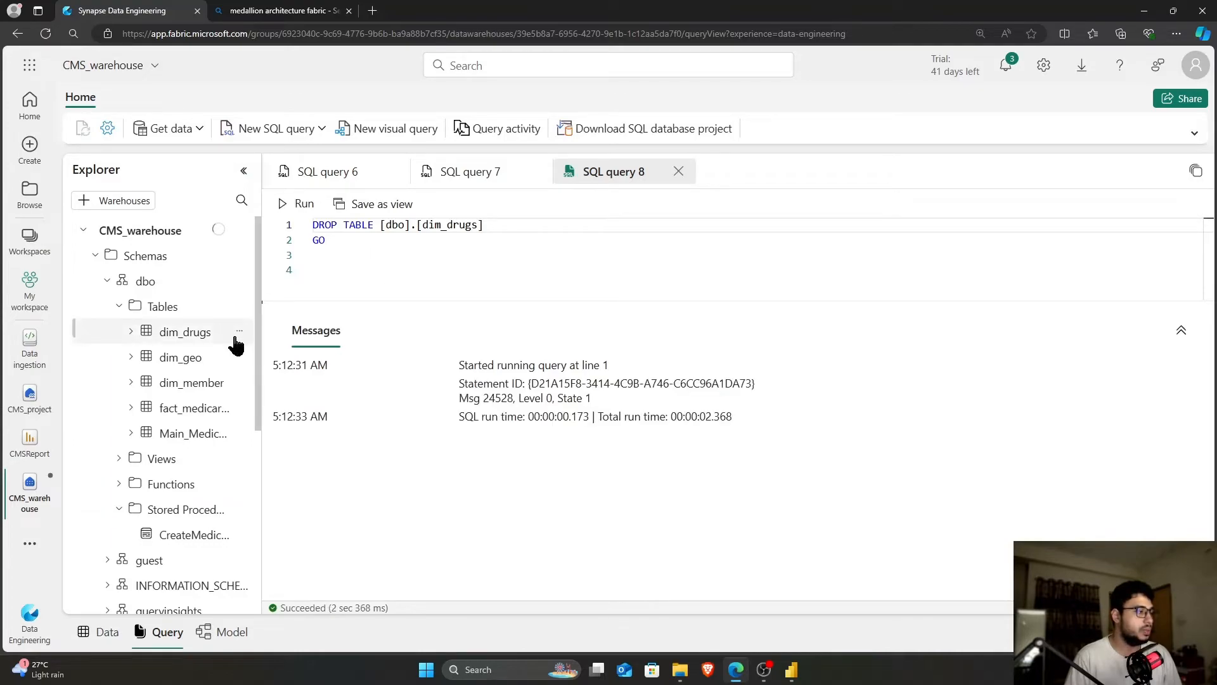
pyautogui.rightClick(170, 356)
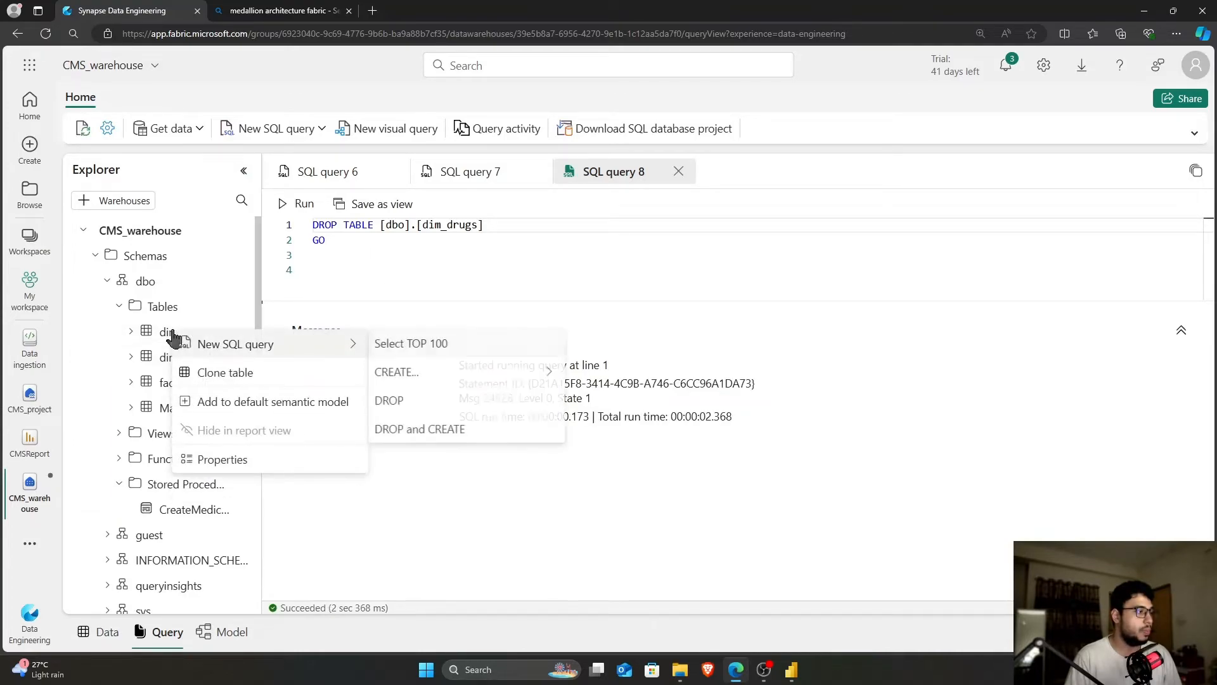
pyautogui.click(406, 400)
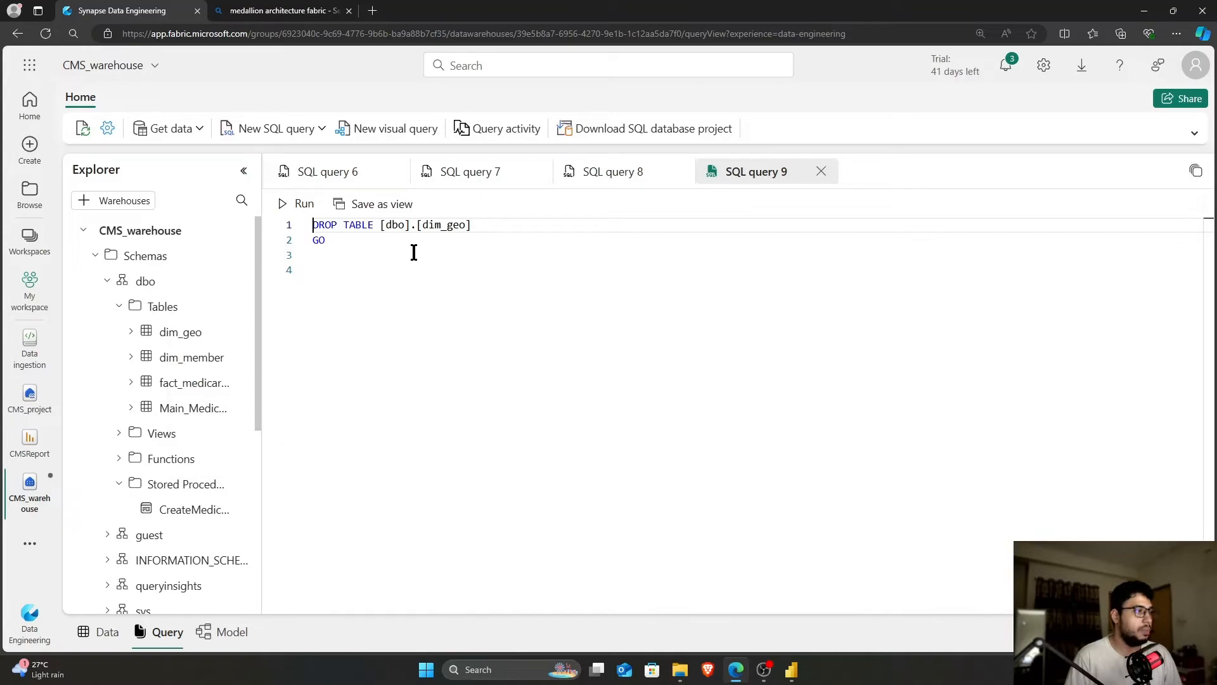
pyautogui.click(295, 206)
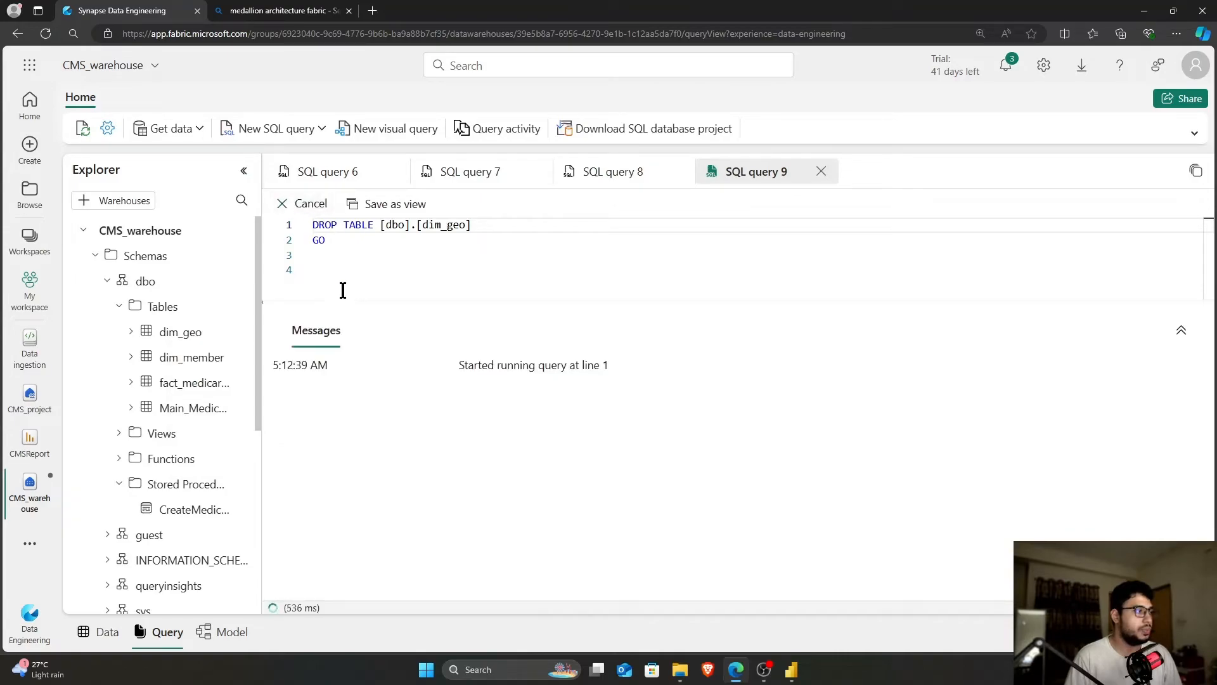
# Generate and run DROP scripts for the dim_member and fact_medicareD tables
pyautogui.rightClick(182, 336)
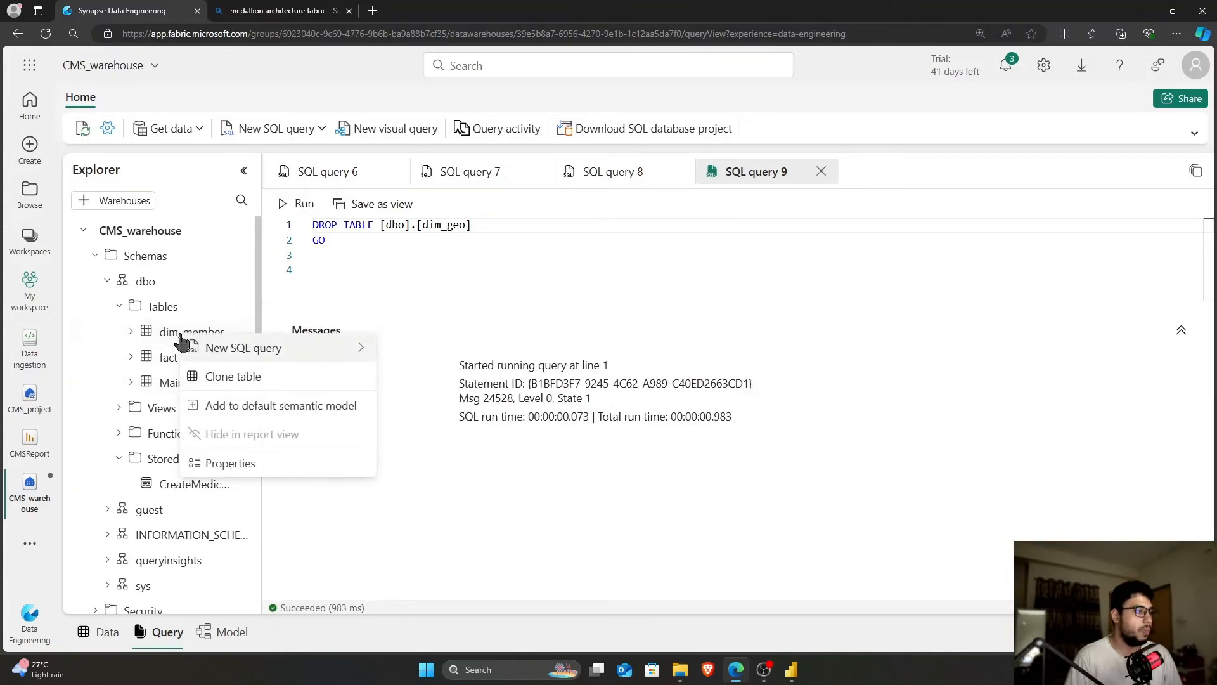
pyautogui.moveTo(275, 348)
pyautogui.click(404, 402)
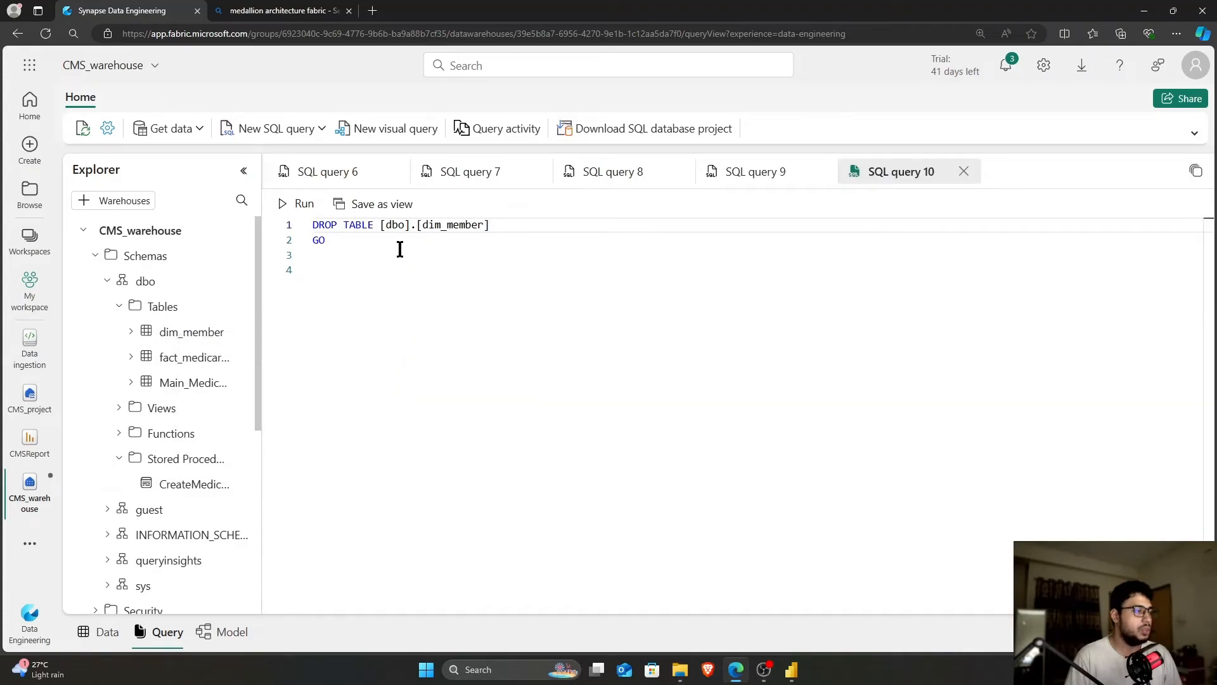
pyautogui.click(279, 203)
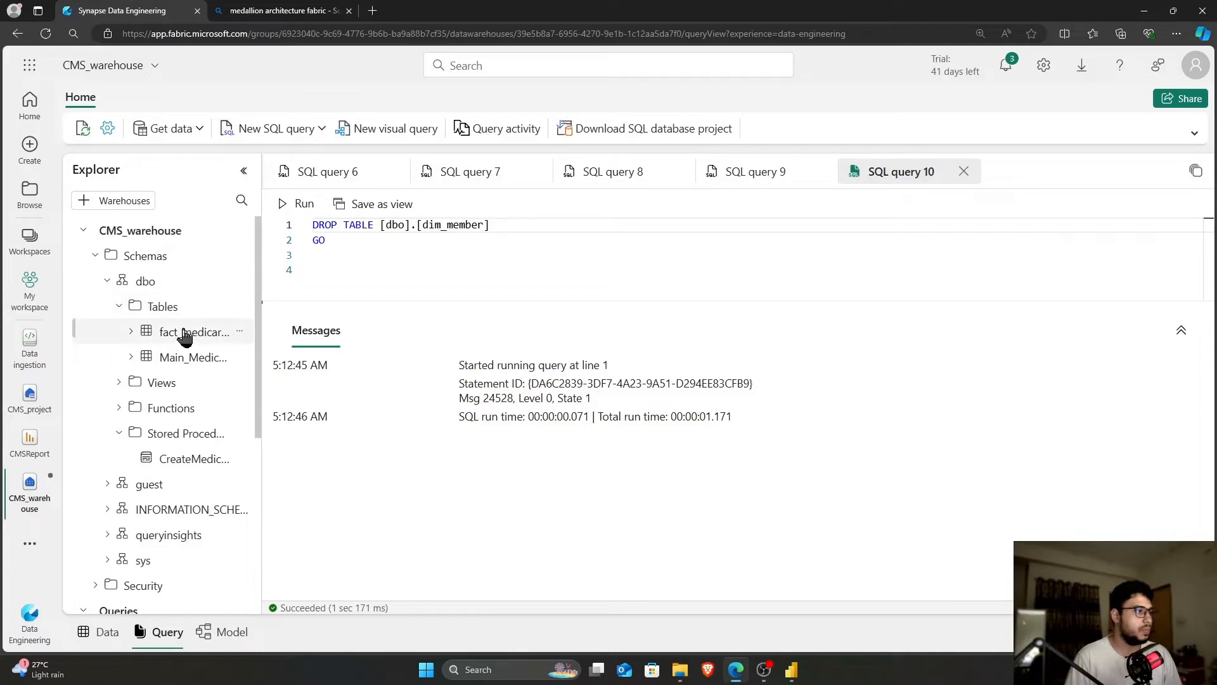
pyautogui.rightClick(185, 334)
pyautogui.moveTo(267, 342)
pyautogui.click(406, 402)
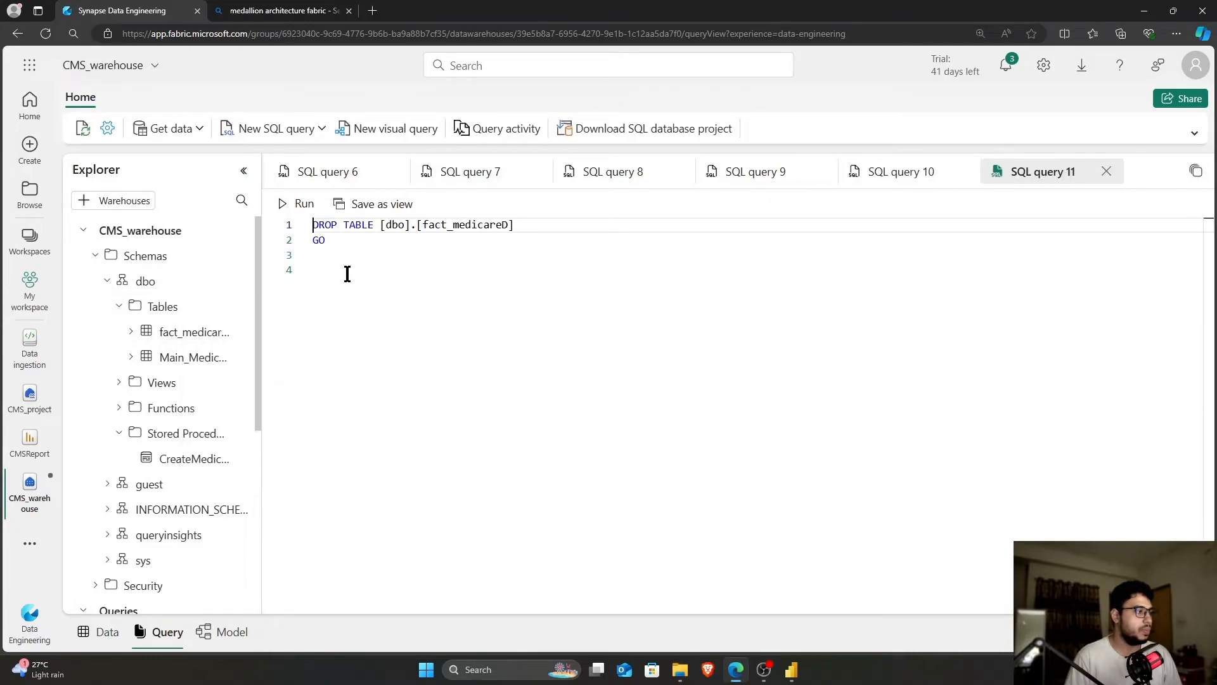
pyautogui.click(289, 202)
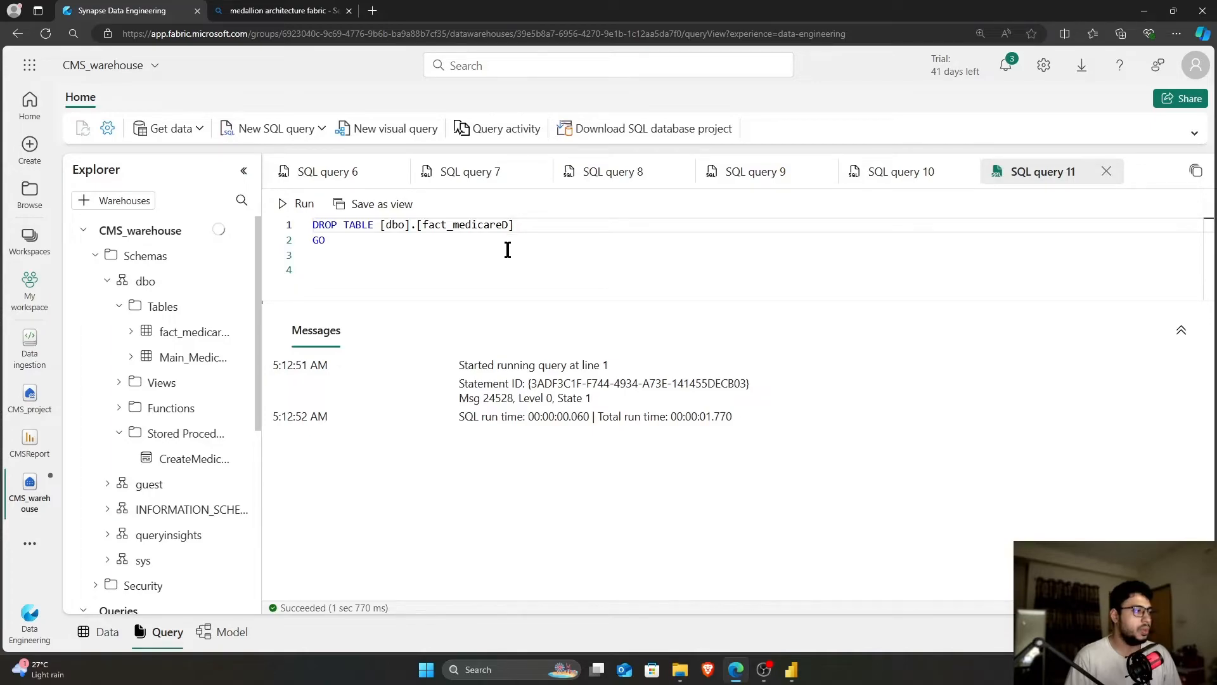
# Close the four drop queries without saving, plus SQL query 6
pyautogui.click(1106, 171)
pyautogui.click(627, 387)
pyautogui.click(964, 171)
pyautogui.click(590, 400)
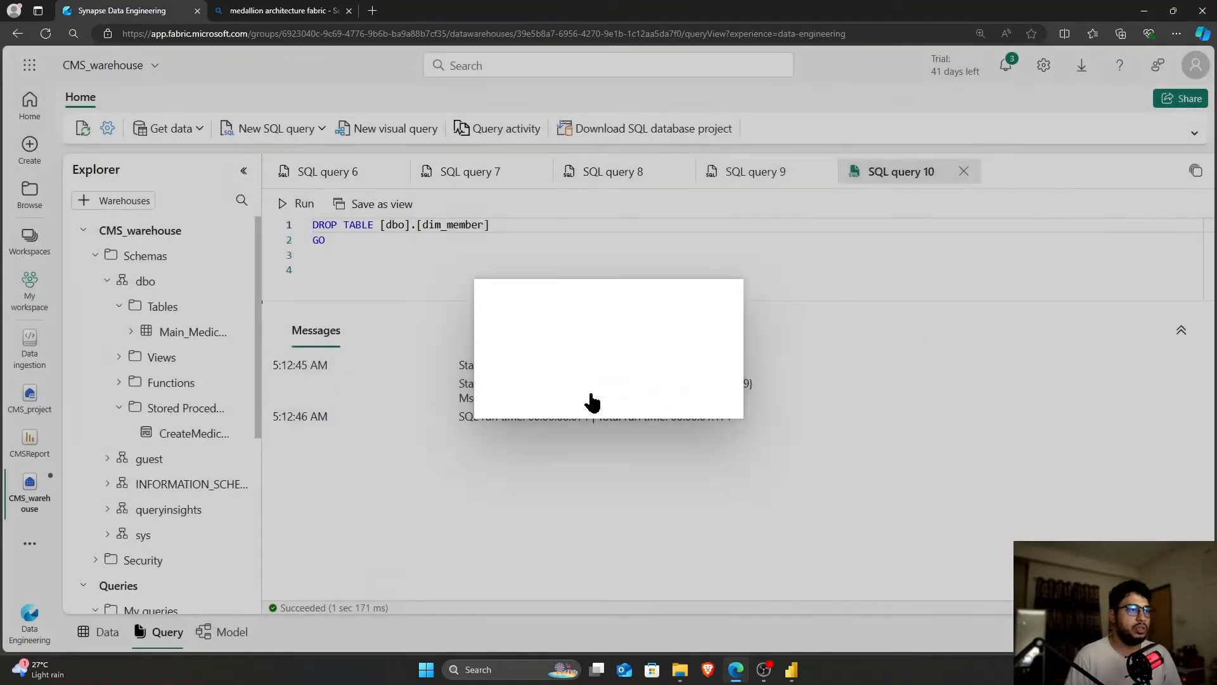
pyautogui.click(821, 172)
pyautogui.click(603, 387)
pyautogui.click(679, 171)
pyautogui.click(603, 386)
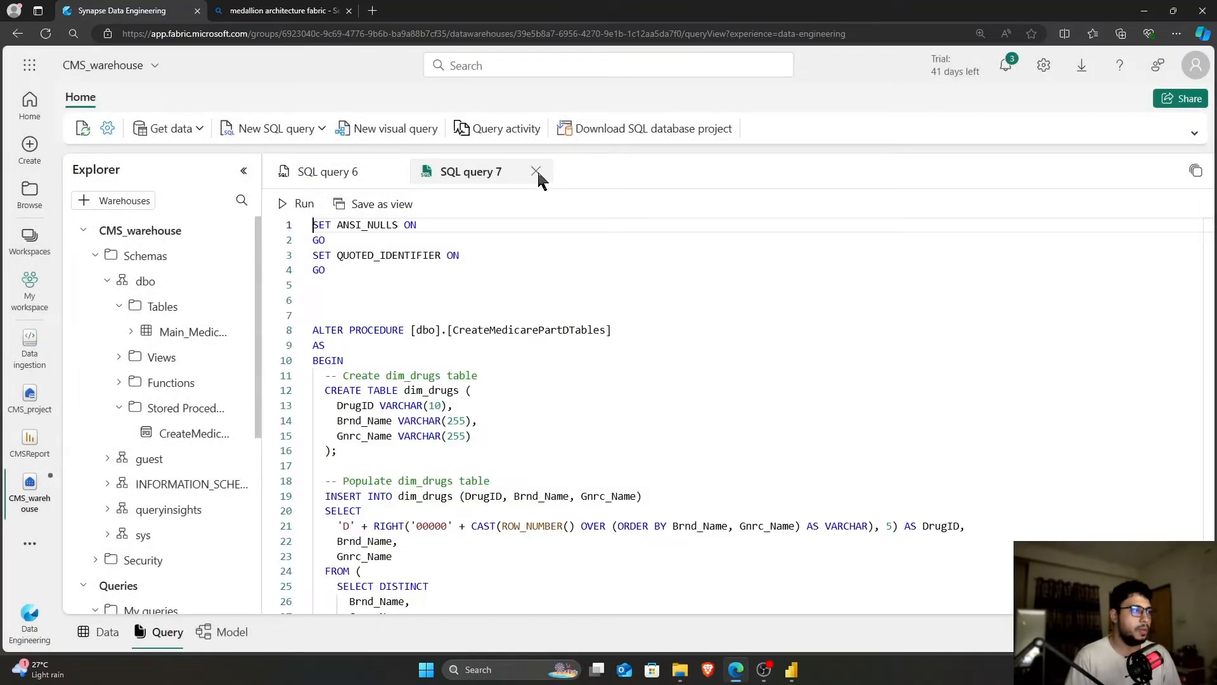
pyautogui.click(394, 171)
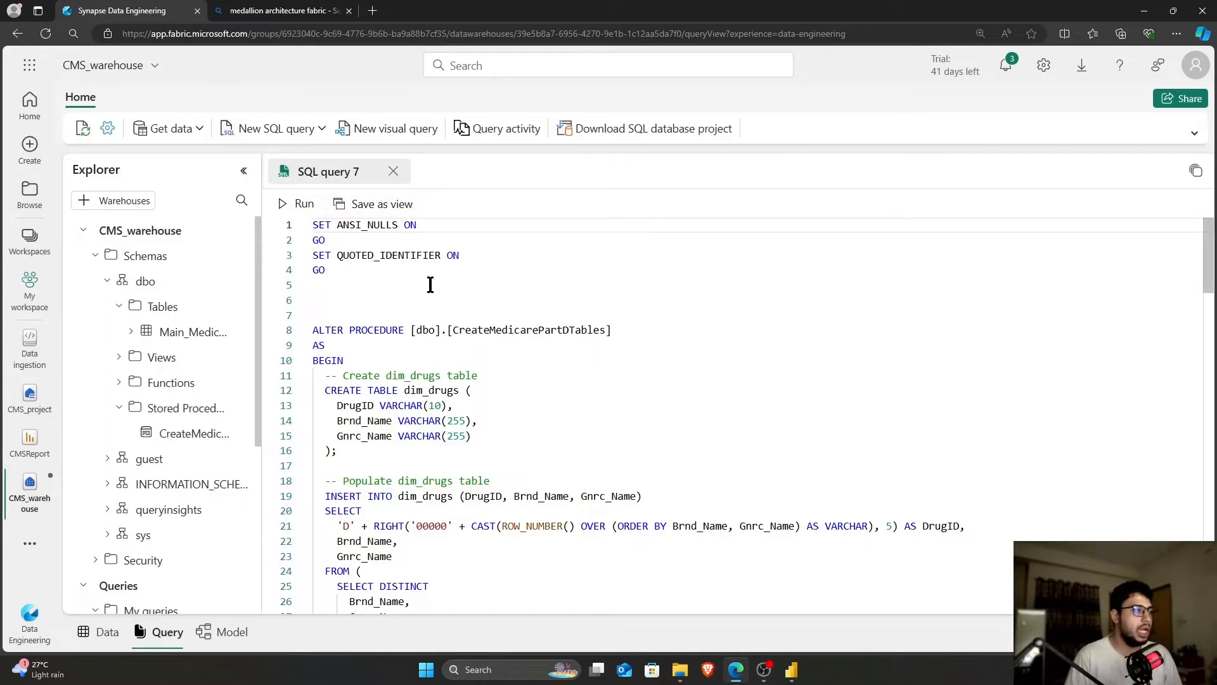
# Review the procedure script, highlighting the dim_drugs column definitions starting at DrugID
pyautogui.scroll(-1, 491, 374)
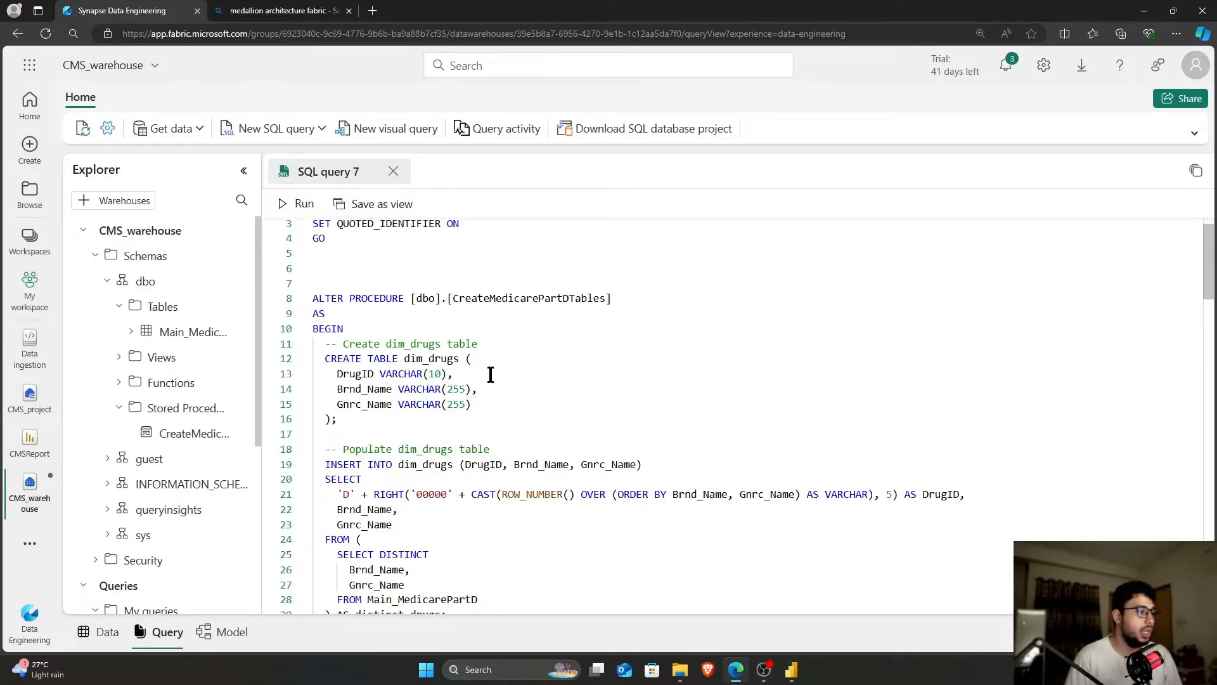
pyautogui.scroll(-1, 496, 369)
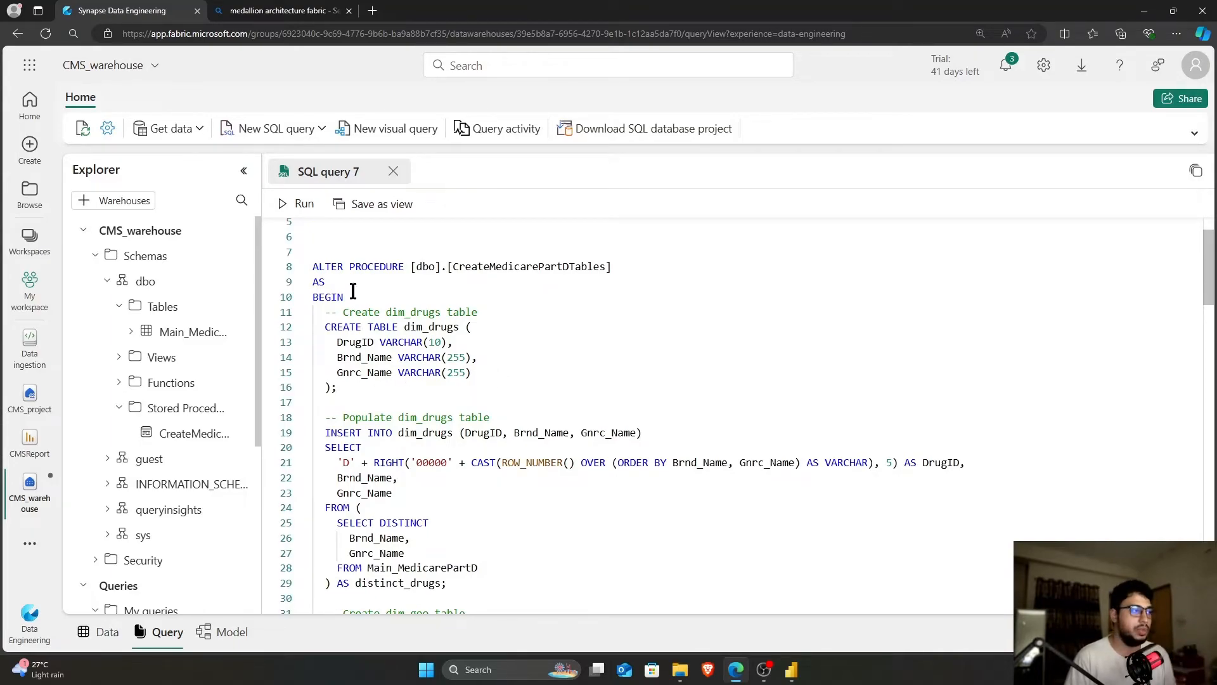
pyautogui.scroll(-3, 521, 324)
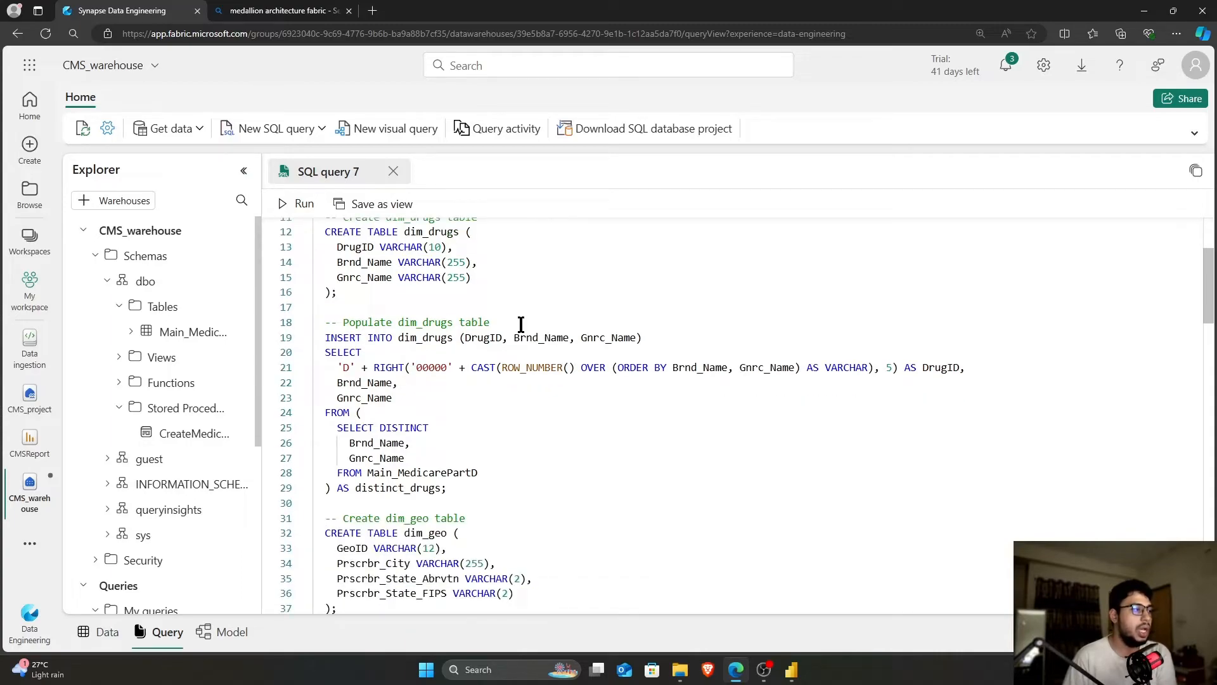
pyautogui.scroll(1, 516, 323)
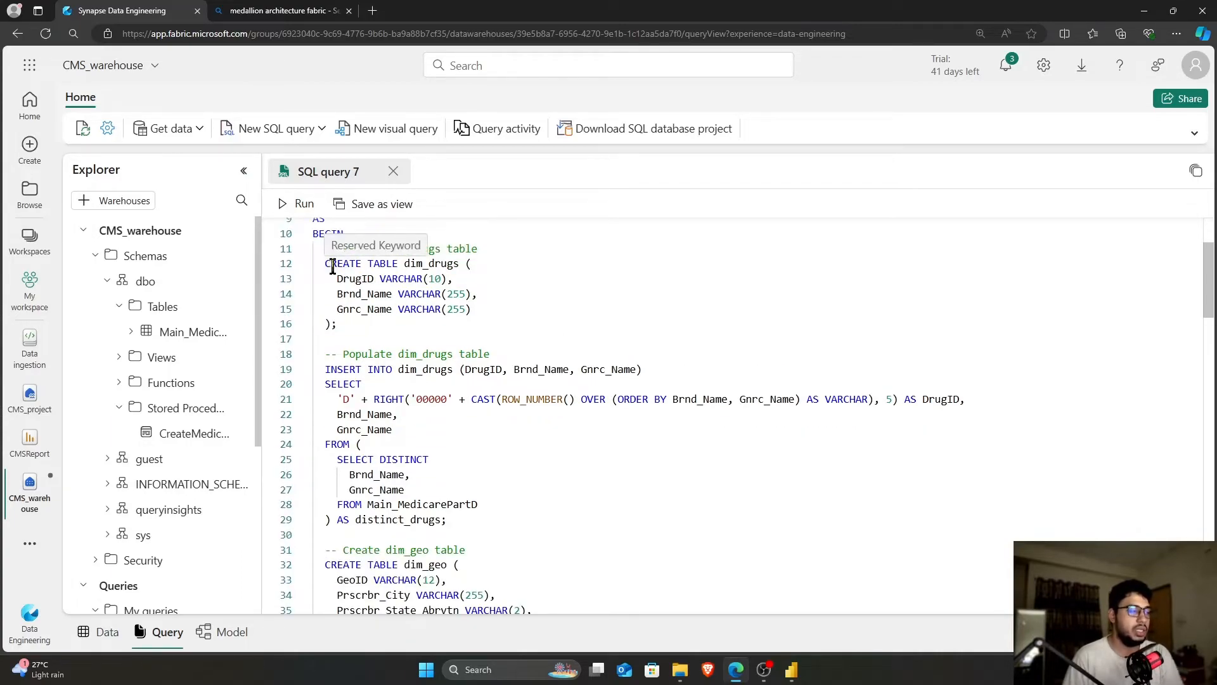
pyautogui.click(337, 278)
pyautogui.moveTo(338, 278); pyautogui.dragTo(488, 311)
pyautogui.click(490, 313)
# Select the Main_MedicarePartD table name in the dim_drugs source on line 28
pyautogui.scroll(-2, 455, 337)
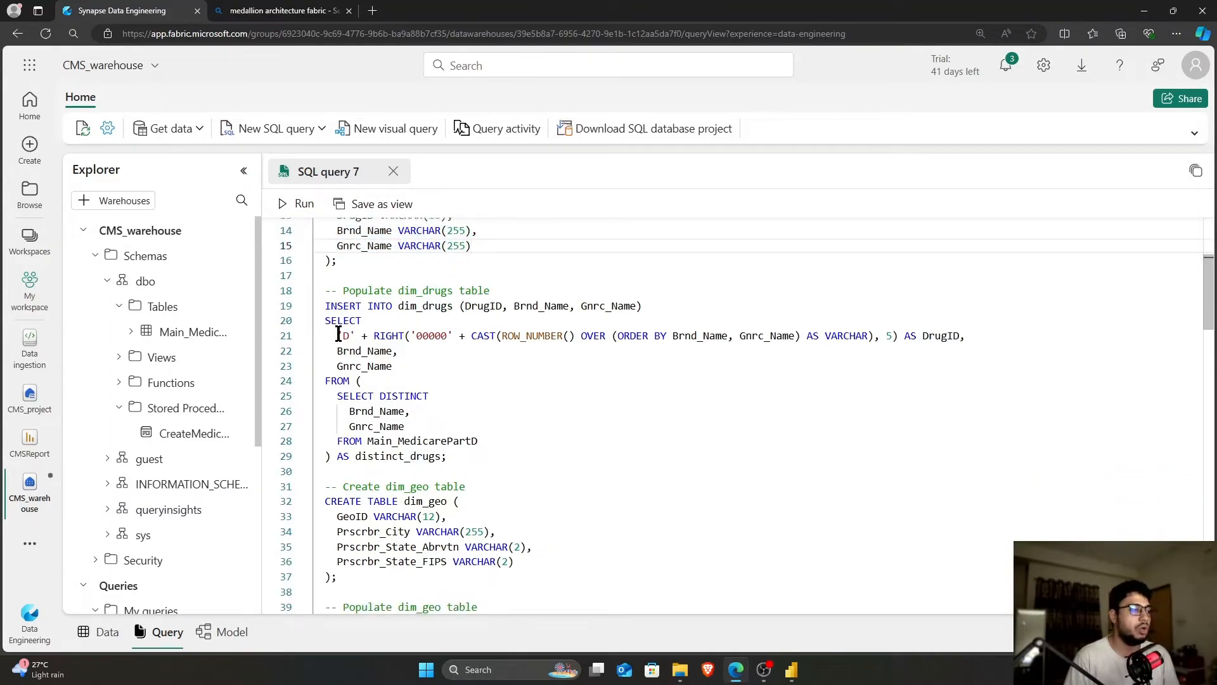
pyautogui.click(465, 380)
pyautogui.moveTo(367, 440); pyautogui.dragTo(480, 440)
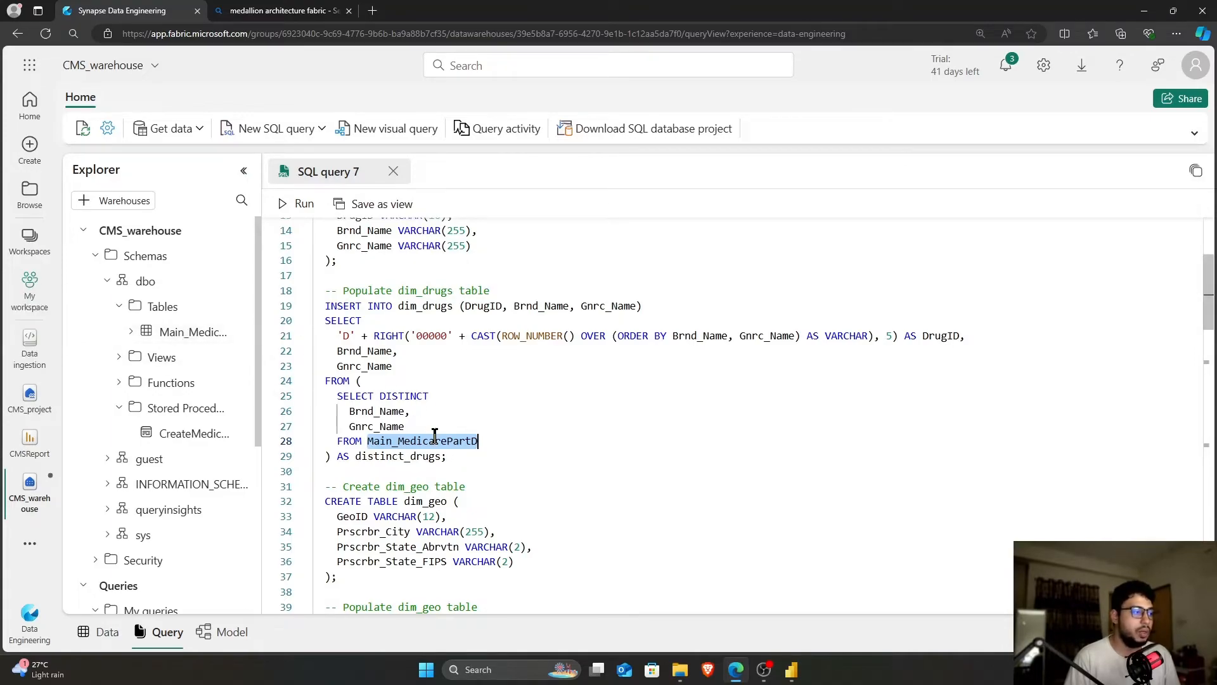
pyautogui.moveTo(441, 436)
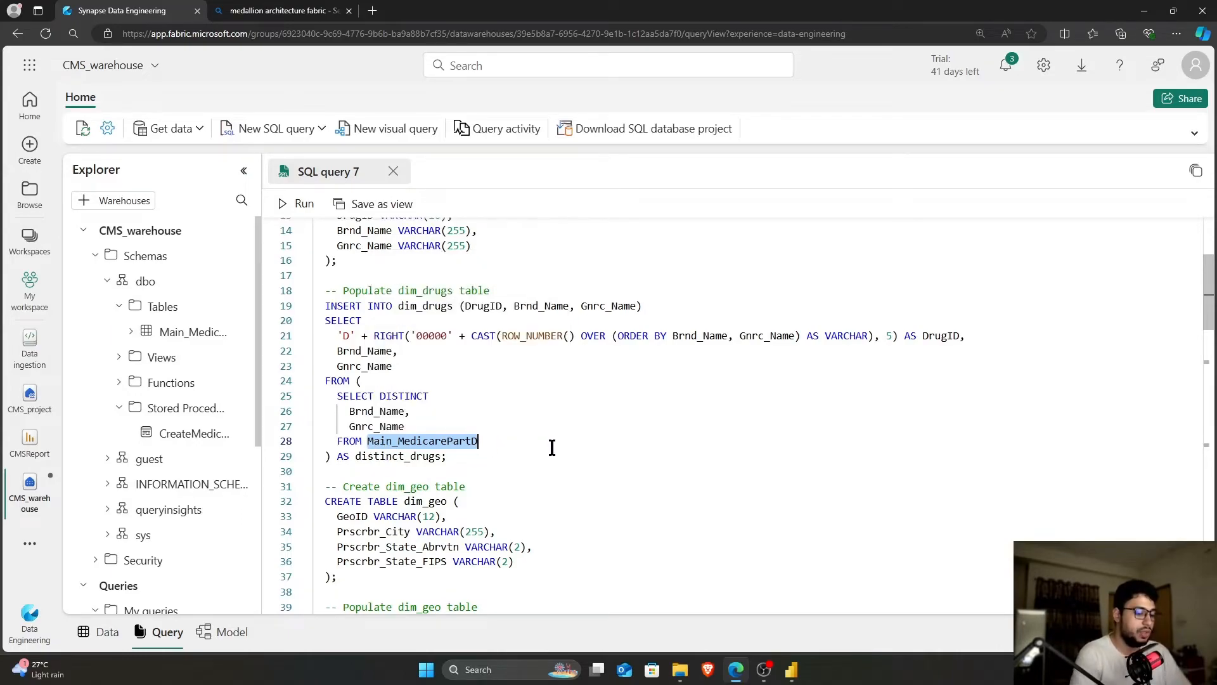
# Replace line 28's Main_MedicarePartD with a CMS_project reference and load CMS_project into the explorer
pyautogui.press('BackSpace')
pyautogui.write('[')
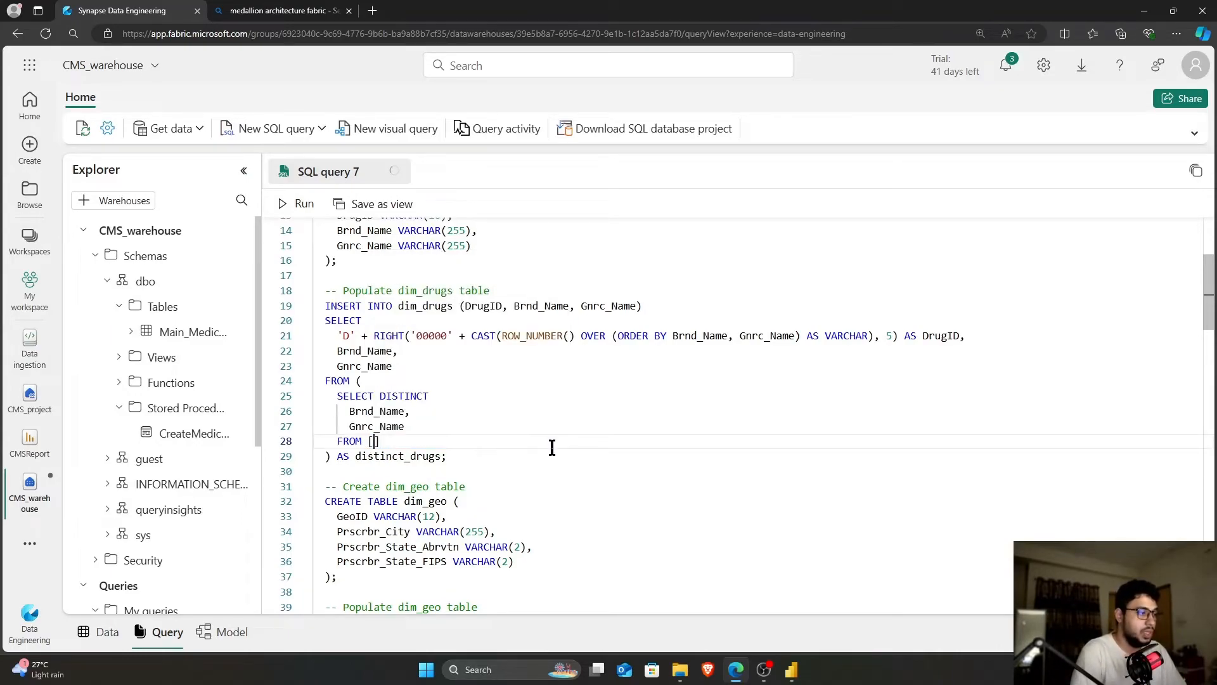
pyautogui.write('CMS')
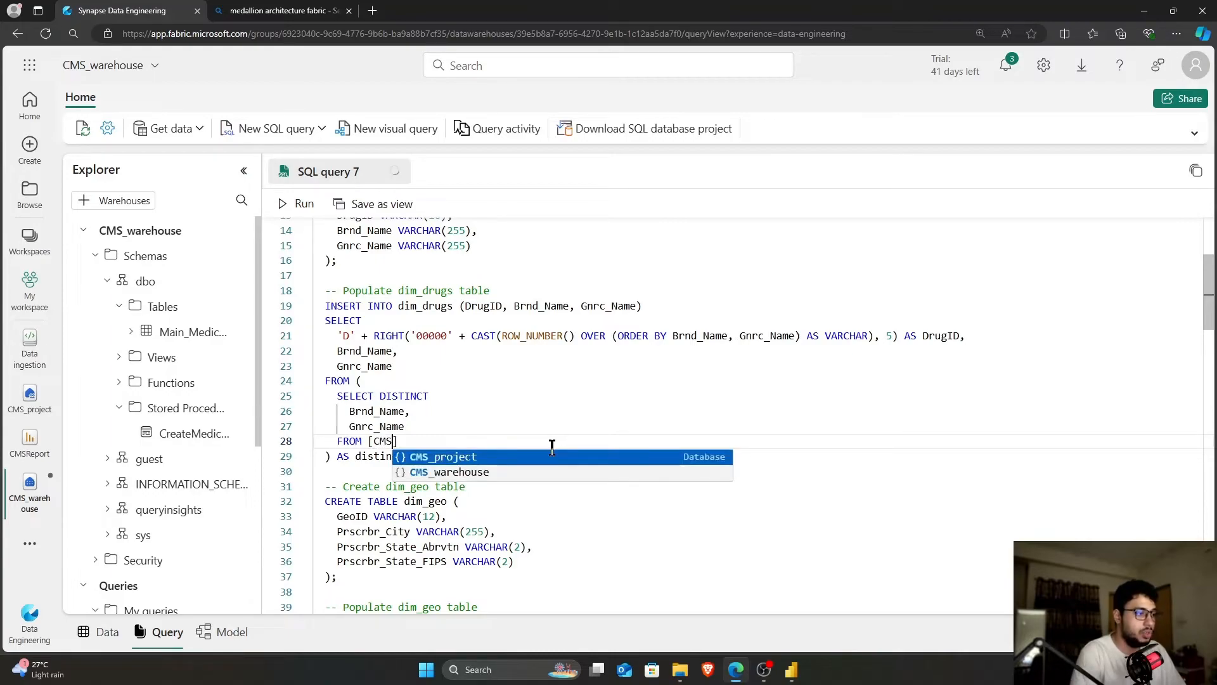
pyautogui.press('Tab')
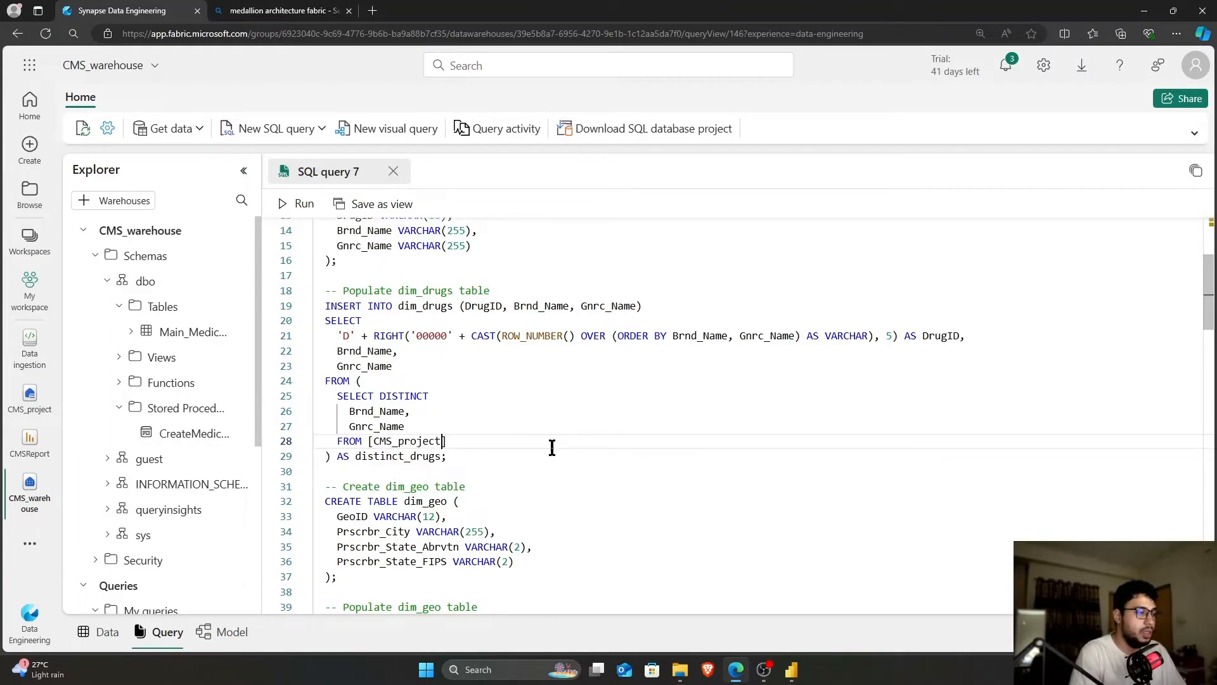
pyautogui.write('.')
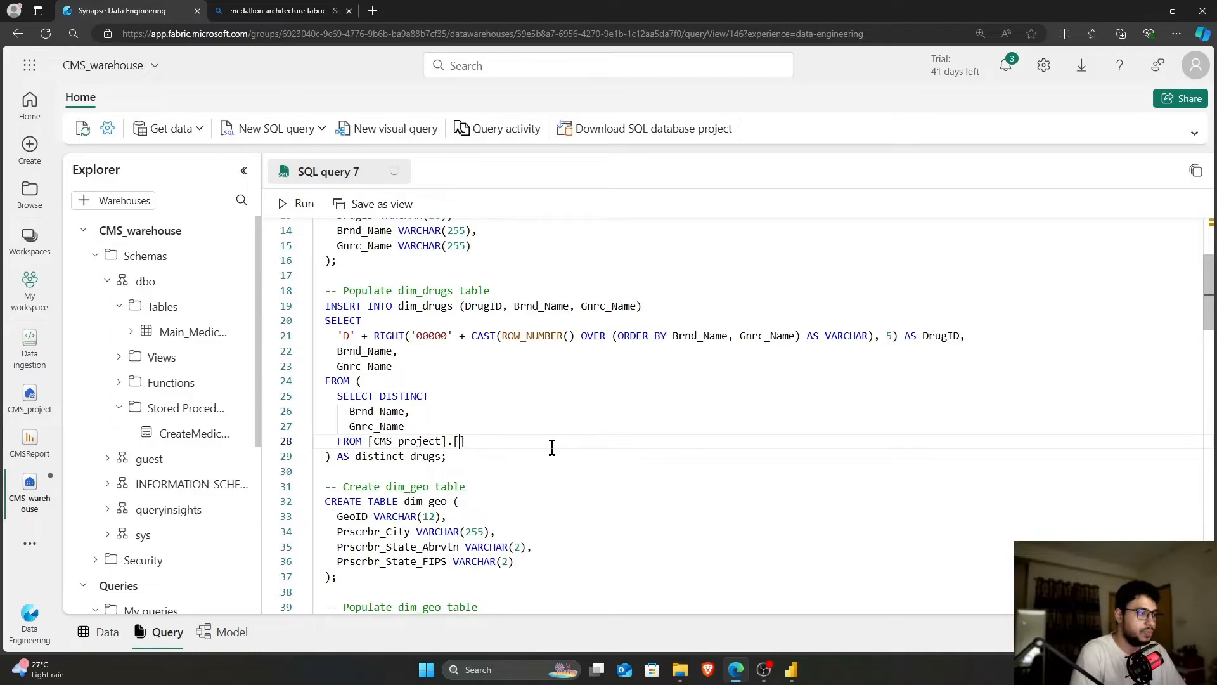
pyautogui.write('[tables')
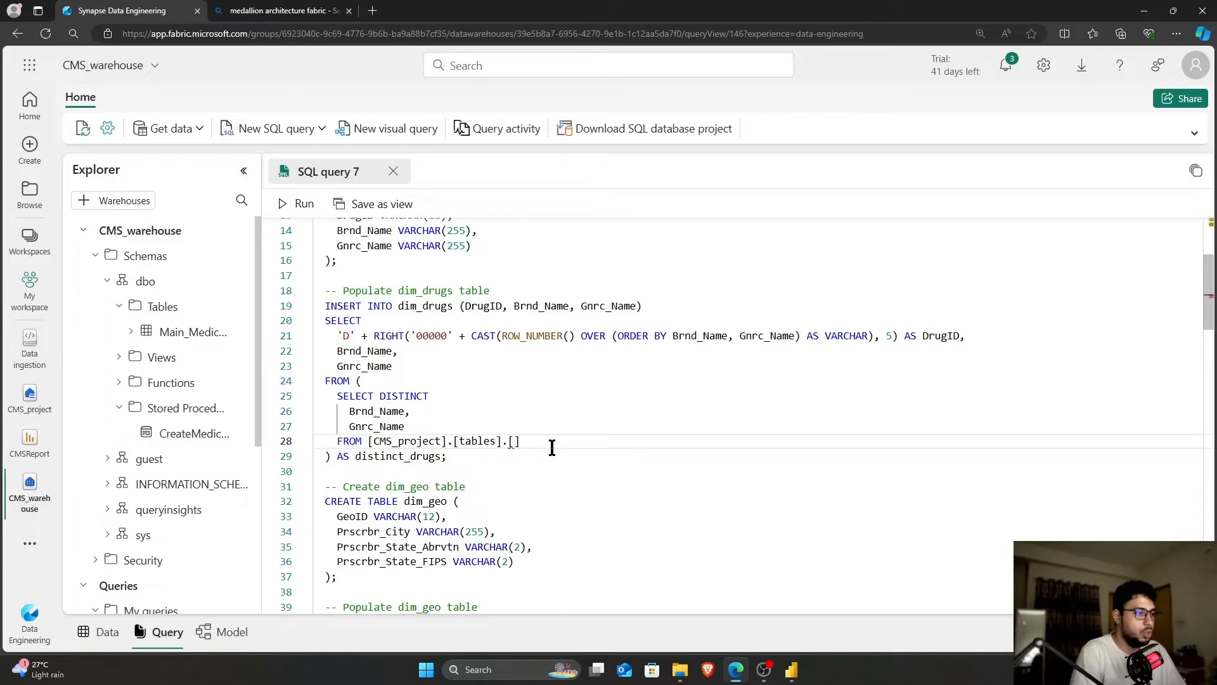
pyautogui.write('.[Medicare')
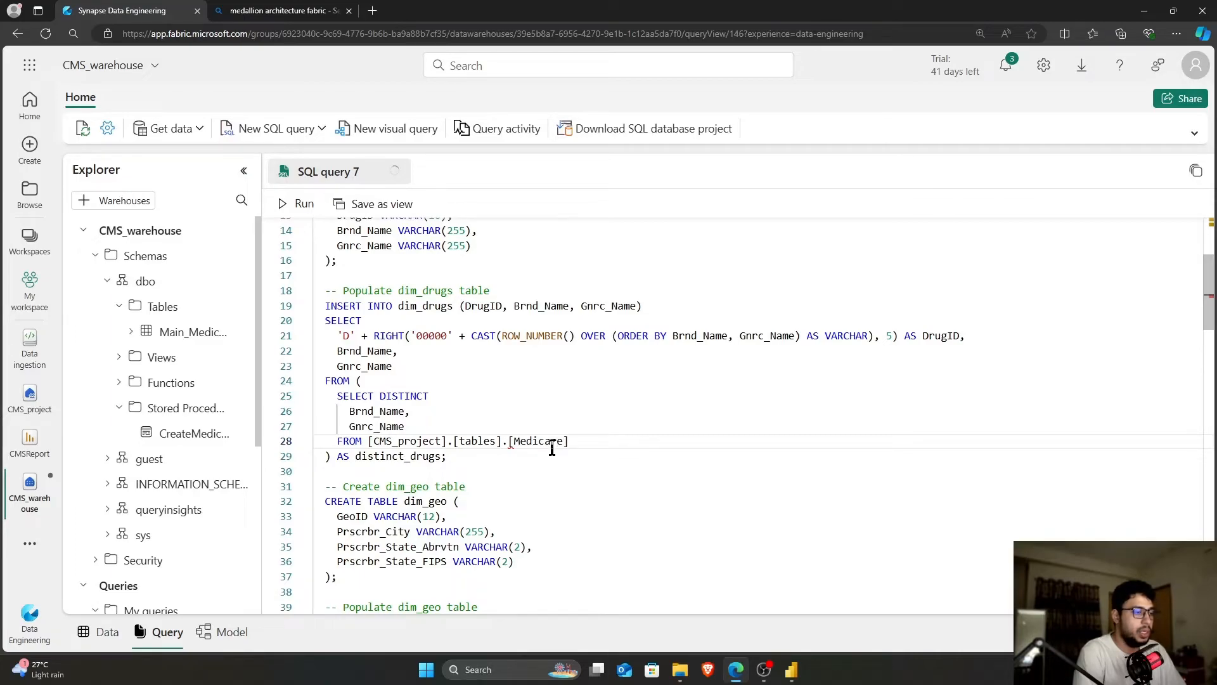
pyautogui.write('_partD')
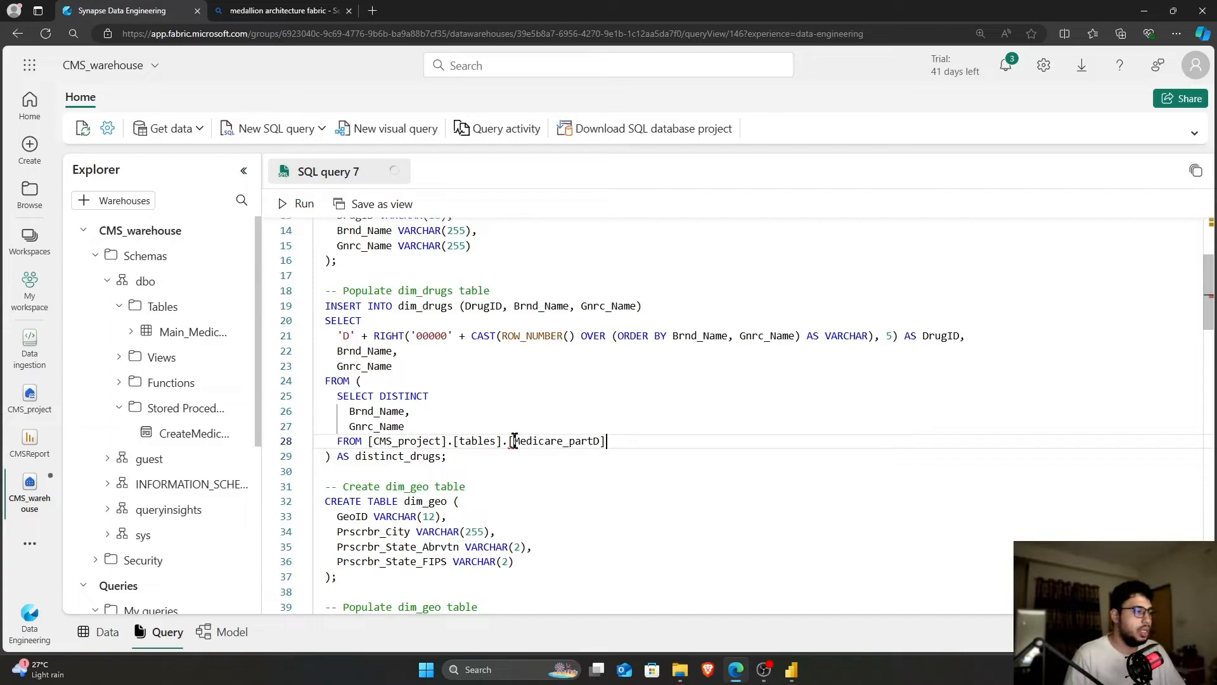
pyautogui.moveTo(616, 442); pyautogui.dragTo(368, 442)
pyautogui.write('cms')
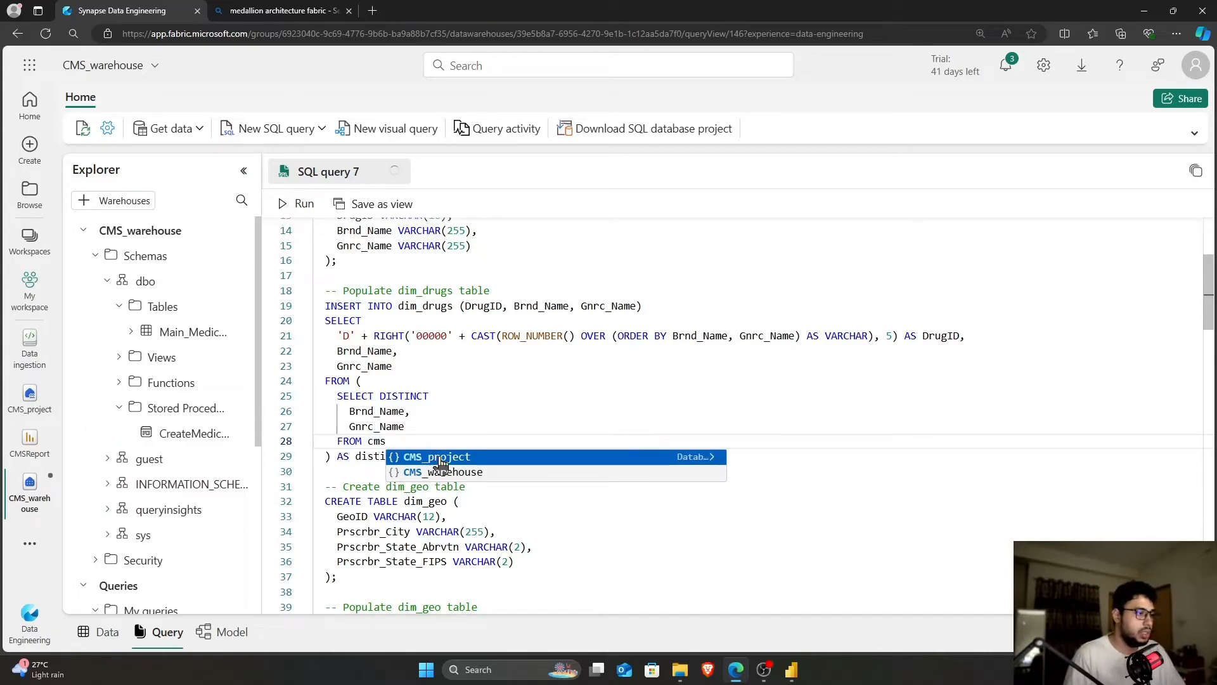
pyautogui.click(440, 457)
pyautogui.click(388, 442)
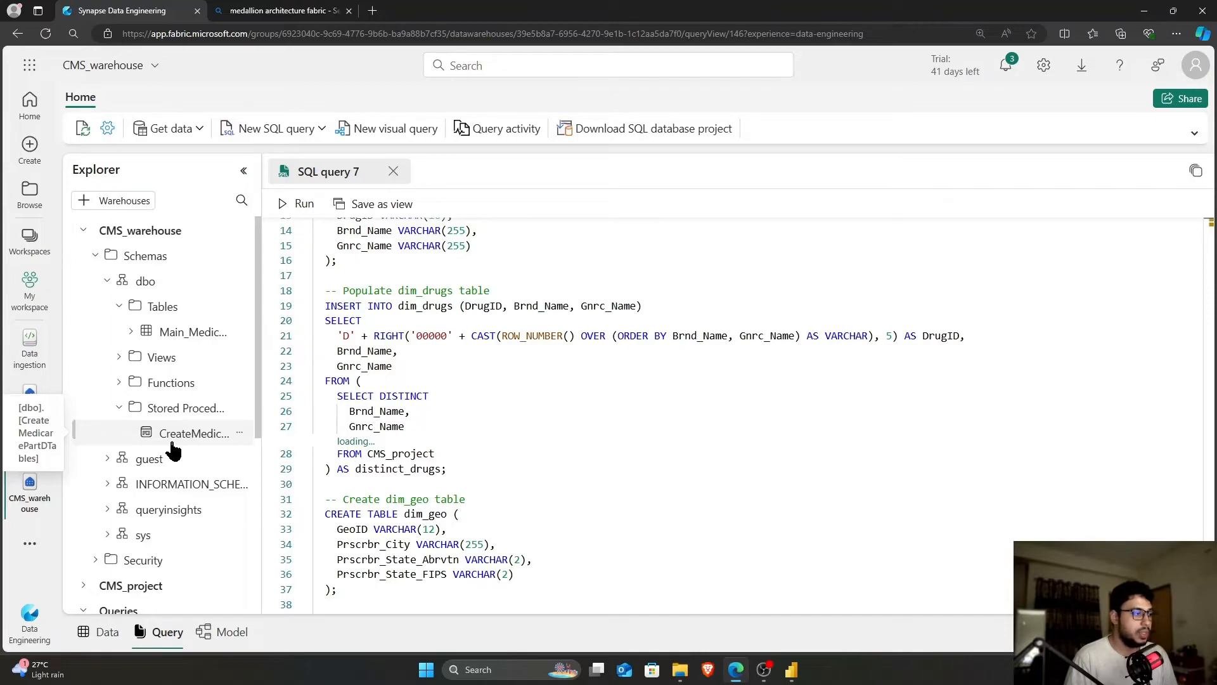
# Expand CMS_project > Schemas > dbo > Tables, then delete the CMS_project name from line 28
pyautogui.scroll(-1, 172, 451)
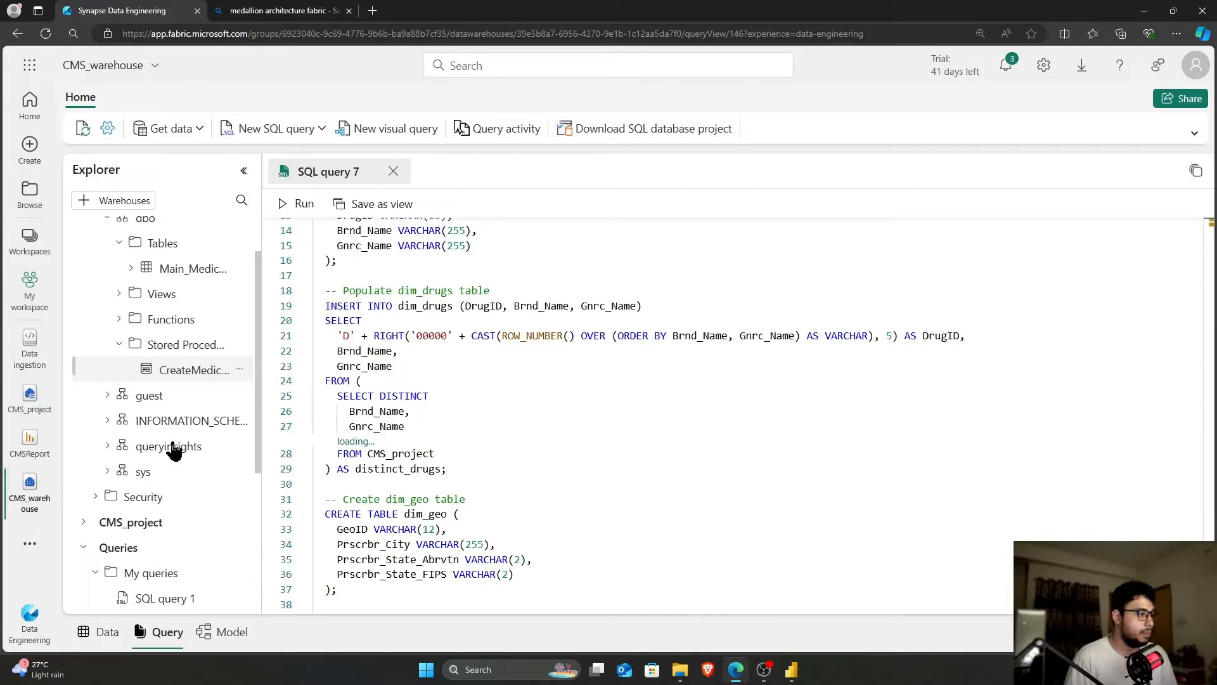
pyautogui.click(85, 523)
pyautogui.scroll(-1, 129, 535)
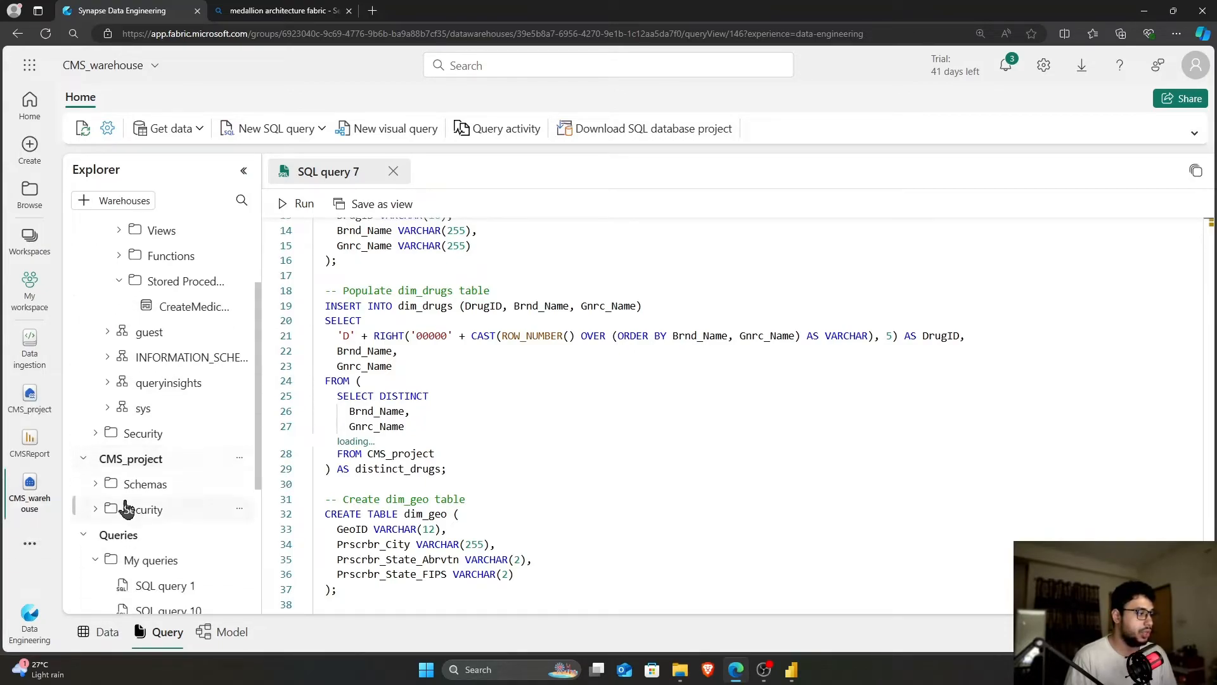
pyautogui.click(99, 485)
pyautogui.scroll(-1, 105, 488)
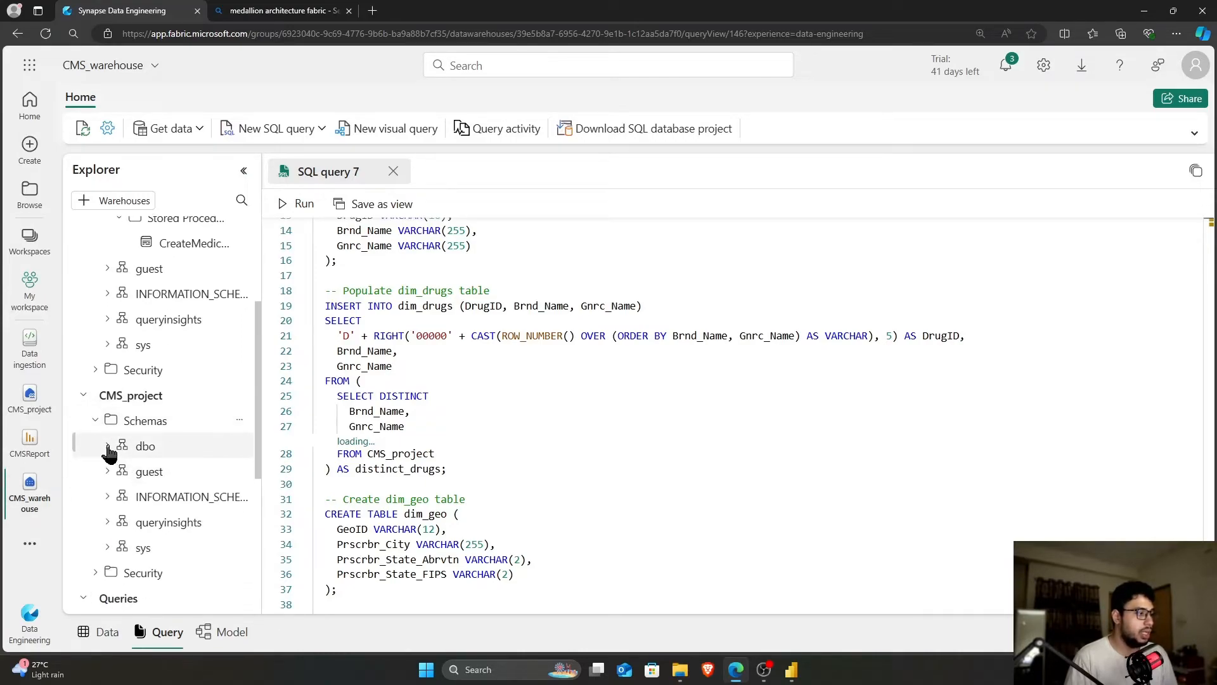
pyautogui.click(108, 451)
pyautogui.click(118, 471)
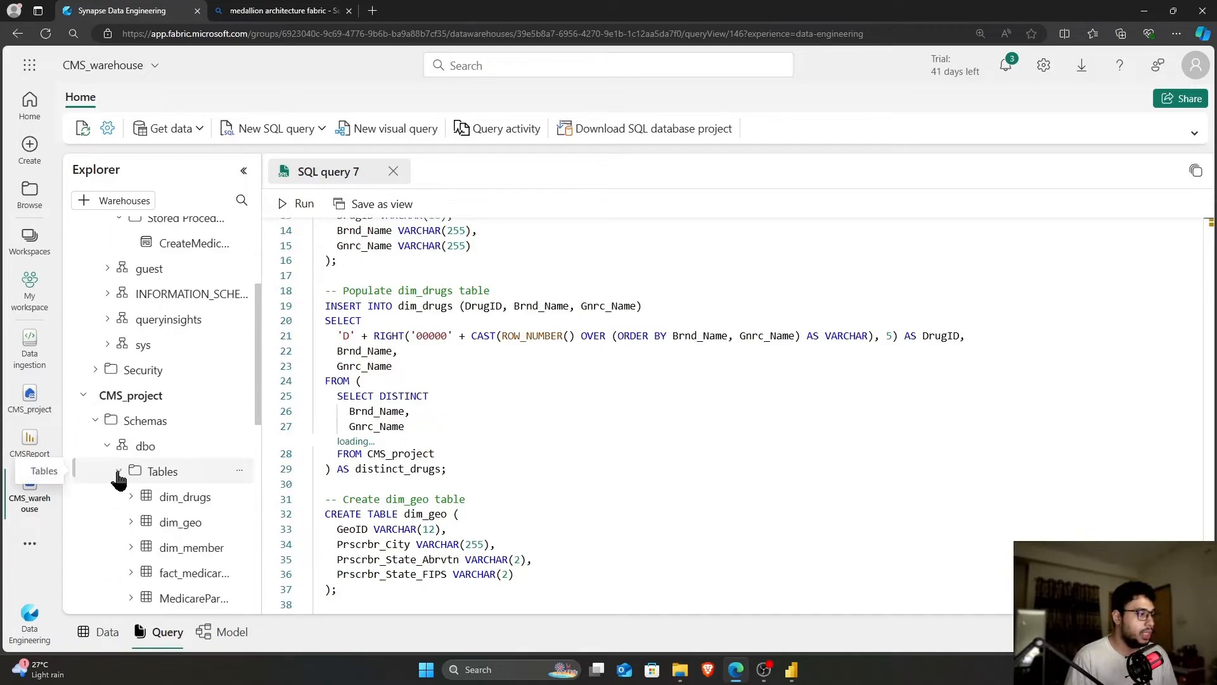
pyautogui.scroll(-2, 131, 478)
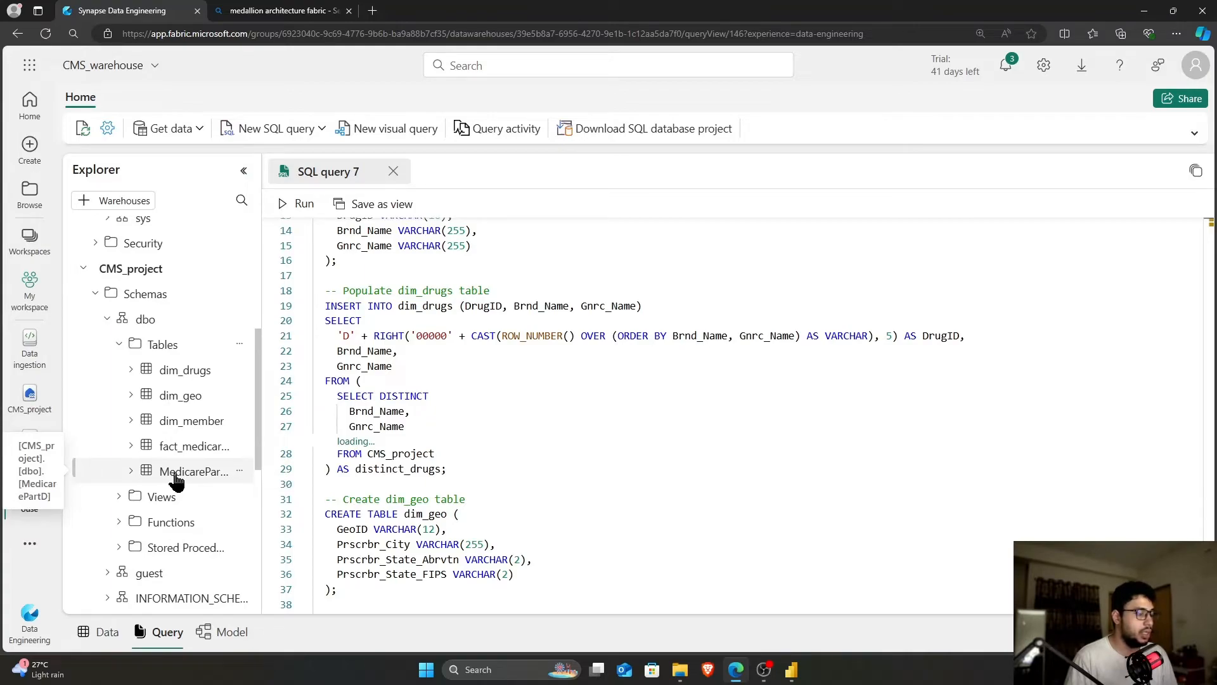
pyautogui.moveTo(435, 453); pyautogui.dragTo(367, 453)
pyautogui.press('BackSpace')
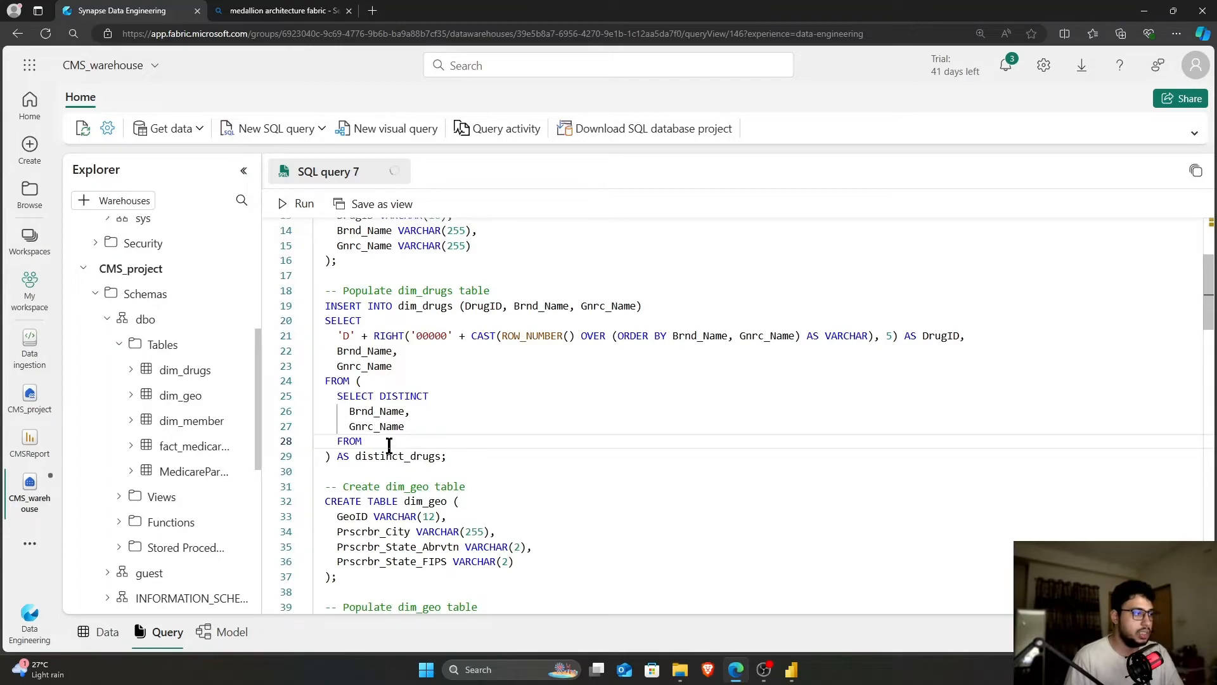
# Insert the [CMS_project].[dbo].[MedicarePartD] reference on line 28 and paste it over line 51's Main_MedicarePartD
pyautogui.moveTo(152, 476); pyautogui.dragTo(438, 451)
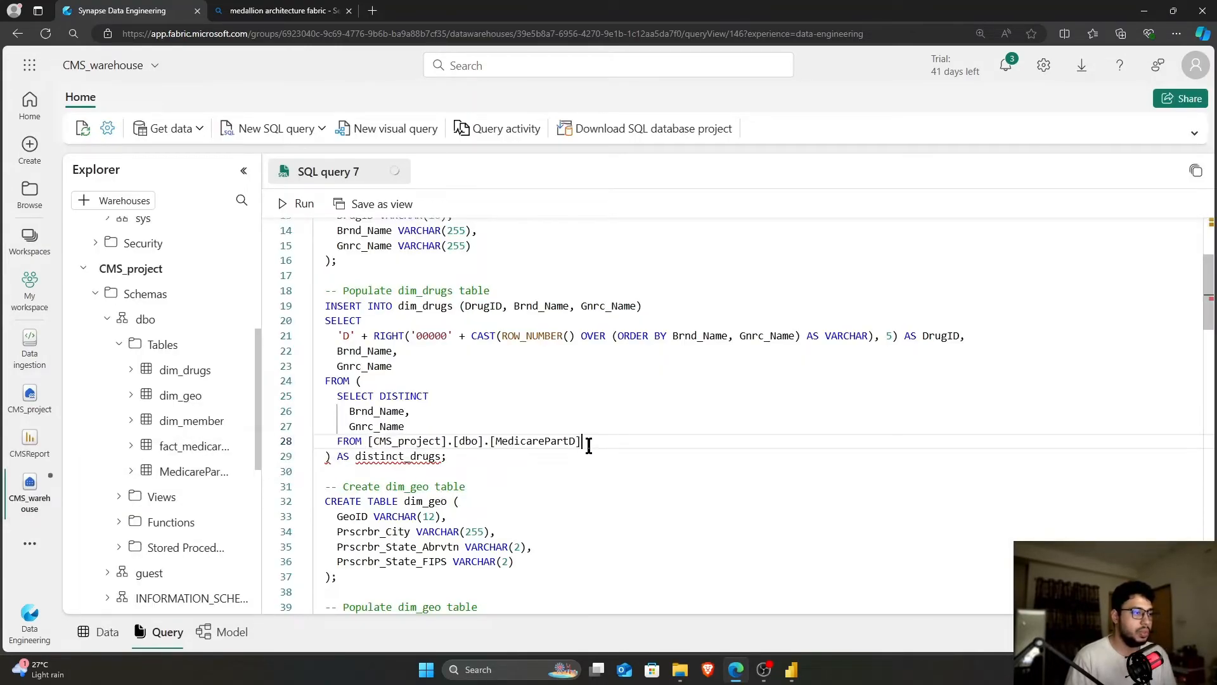
pyautogui.keyDown('shift'); pyautogui.click(371, 442); pyautogui.keyUp('shift')
pyautogui.hotkey('ctrl', 'c')
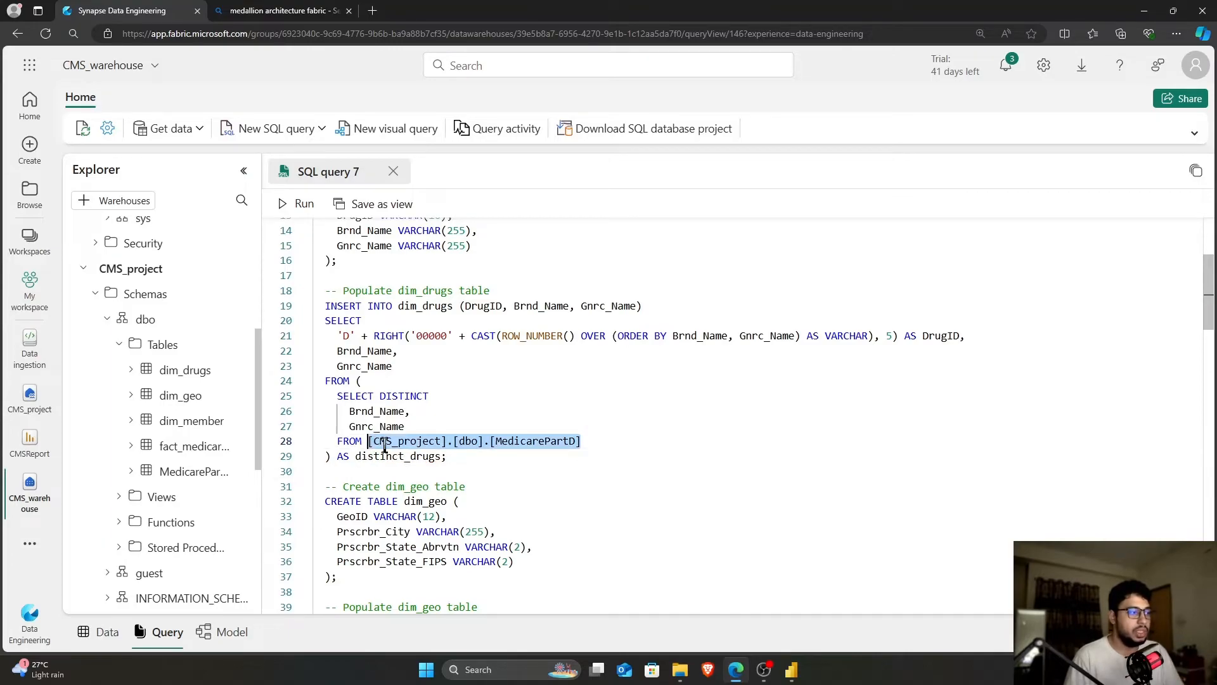
pyautogui.scroll(-5, 514, 475)
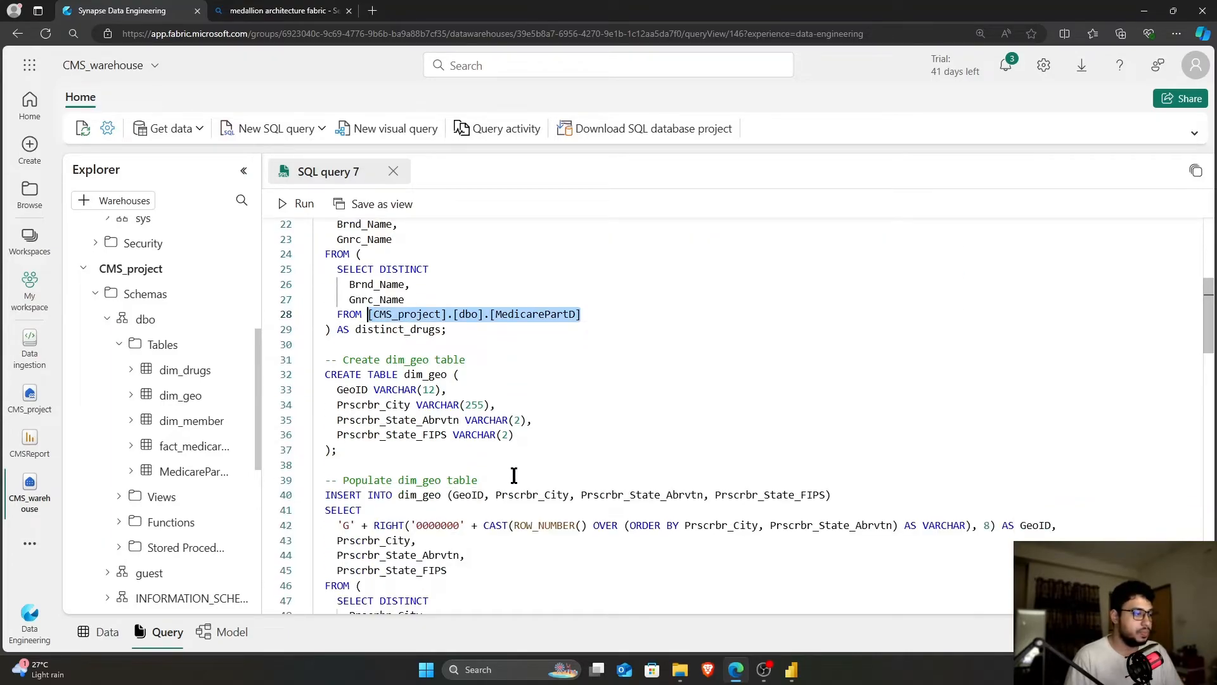
pyautogui.scroll(-2, 515, 476)
pyautogui.moveTo(368, 470); pyautogui.dragTo(479, 472)
pyautogui.hotkey('ctrl', 'v')
# Replace Main_MedicarePartD with the new reference on lines 80 and 127
pyautogui.scroll(-4, 482, 488)
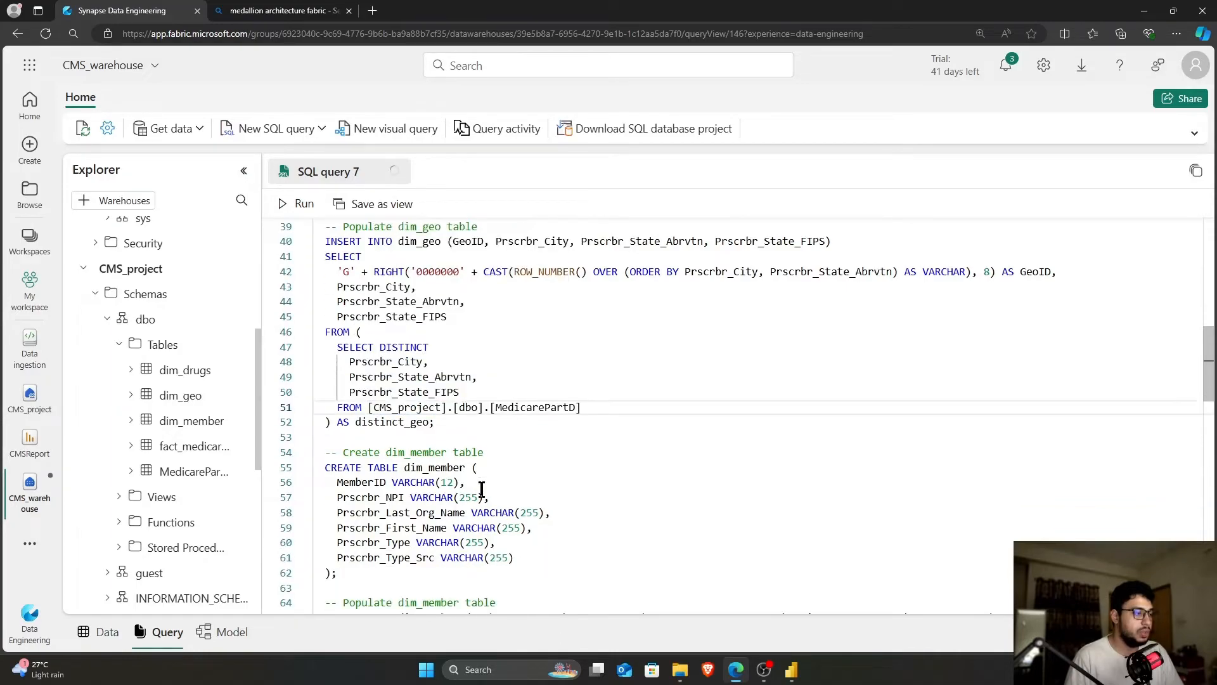
pyautogui.scroll(-1, 482, 491)
pyautogui.scroll(-5, 482, 489)
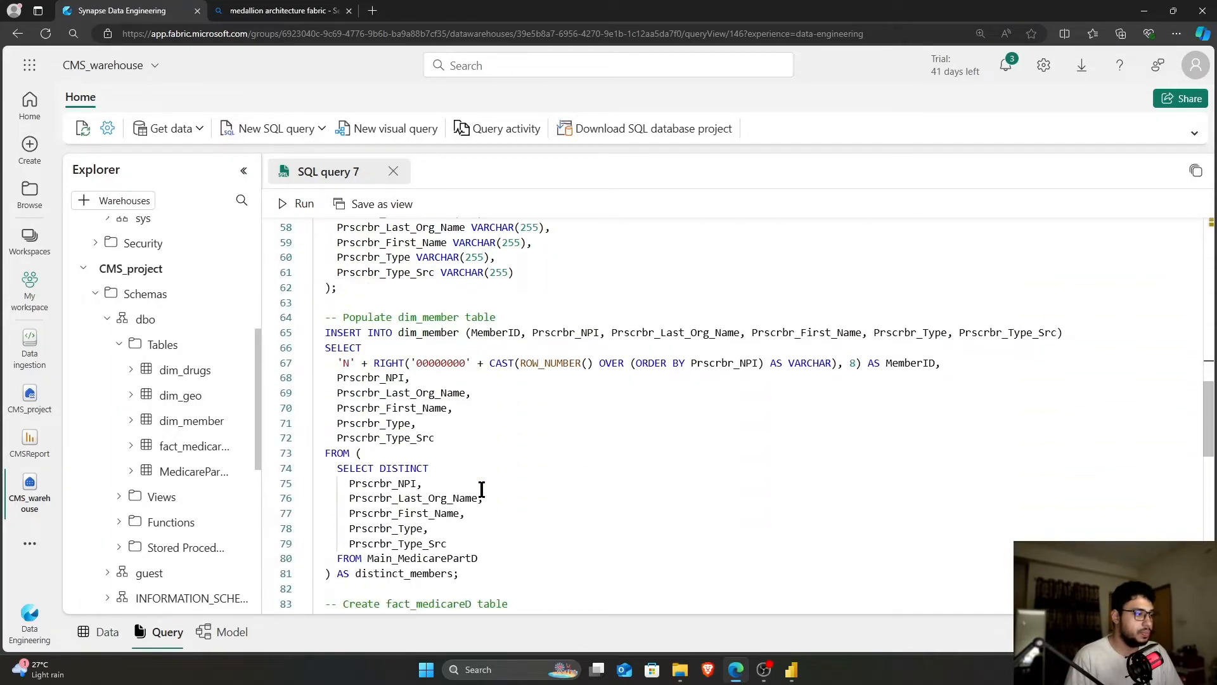
pyautogui.moveTo(369, 464); pyautogui.dragTo(478, 464)
pyautogui.hotkey('ctrl', 'v')
pyautogui.scroll(-5, 456, 481)
pyautogui.scroll(-11, 456, 482)
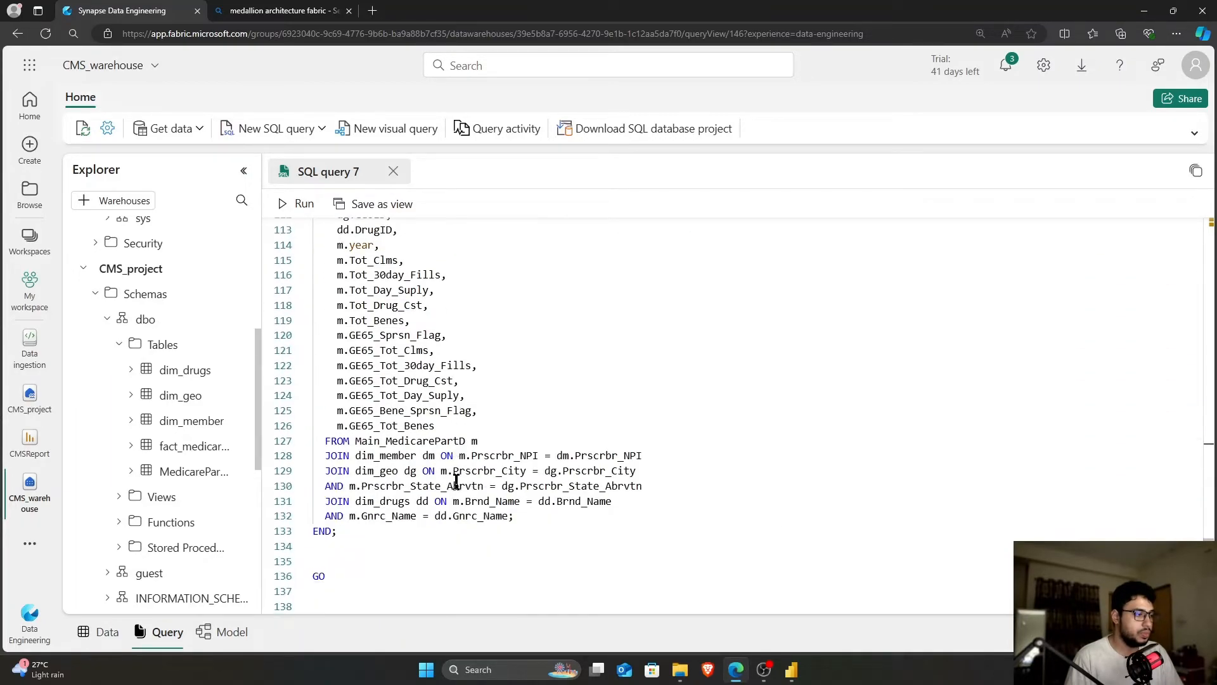
pyautogui.moveTo(356, 442); pyautogui.dragTo(467, 441)
pyautogui.hotkey('ctrl', 'v')
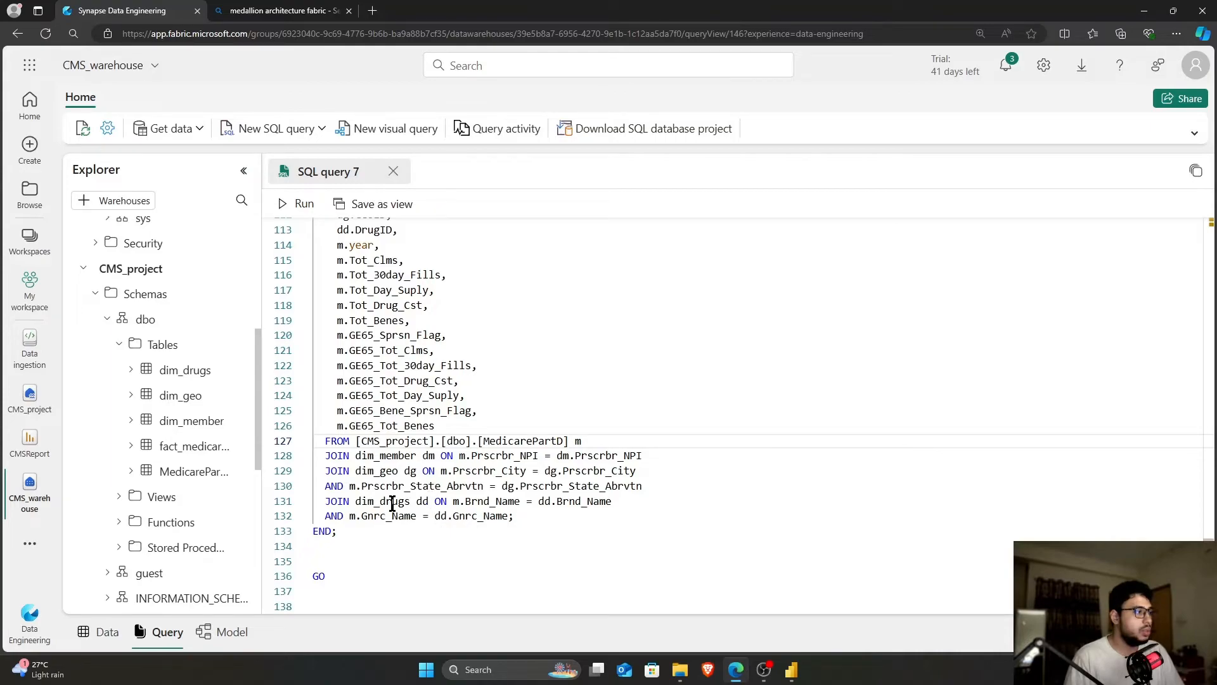
# Collapse CMS_project and highlight the database, dbo schema and MedicarePartD parts of line 127's reference
pyautogui.click(83, 269)
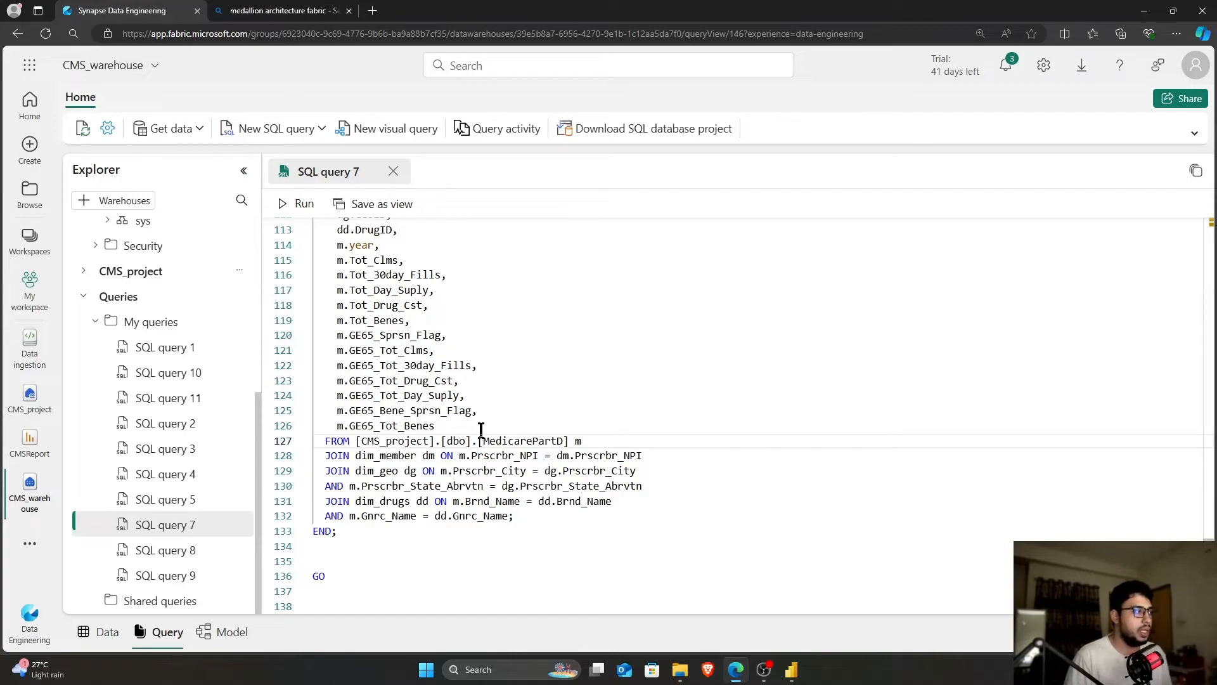
pyautogui.click(430, 528)
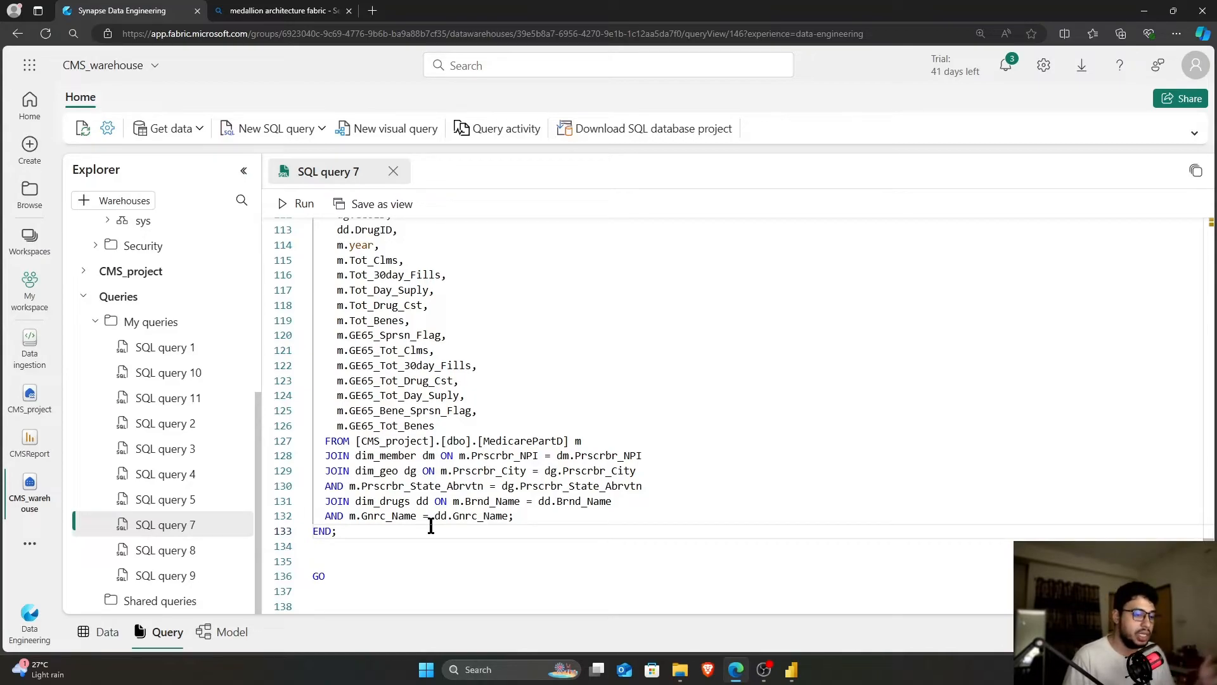
pyautogui.scroll(1, 428, 523)
pyautogui.click(427, 520)
pyautogui.scroll(8, 427, 521)
pyautogui.scroll(-9, 426, 521)
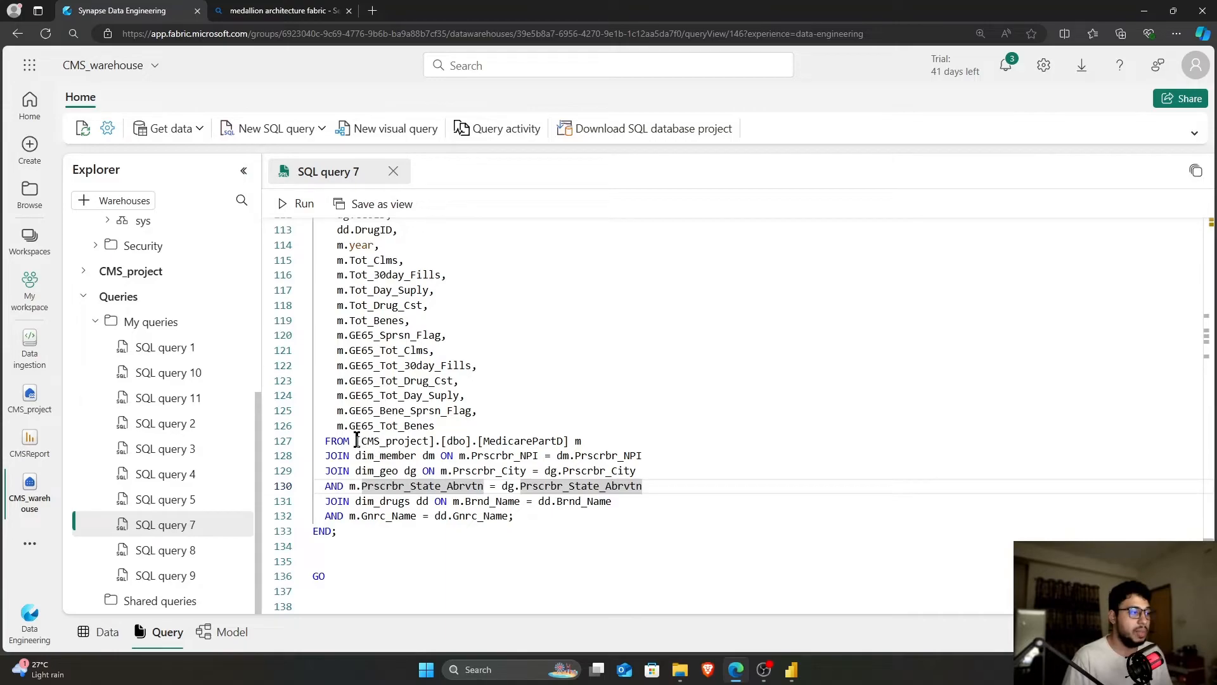
pyautogui.moveTo(356, 441); pyautogui.dragTo(423, 441)
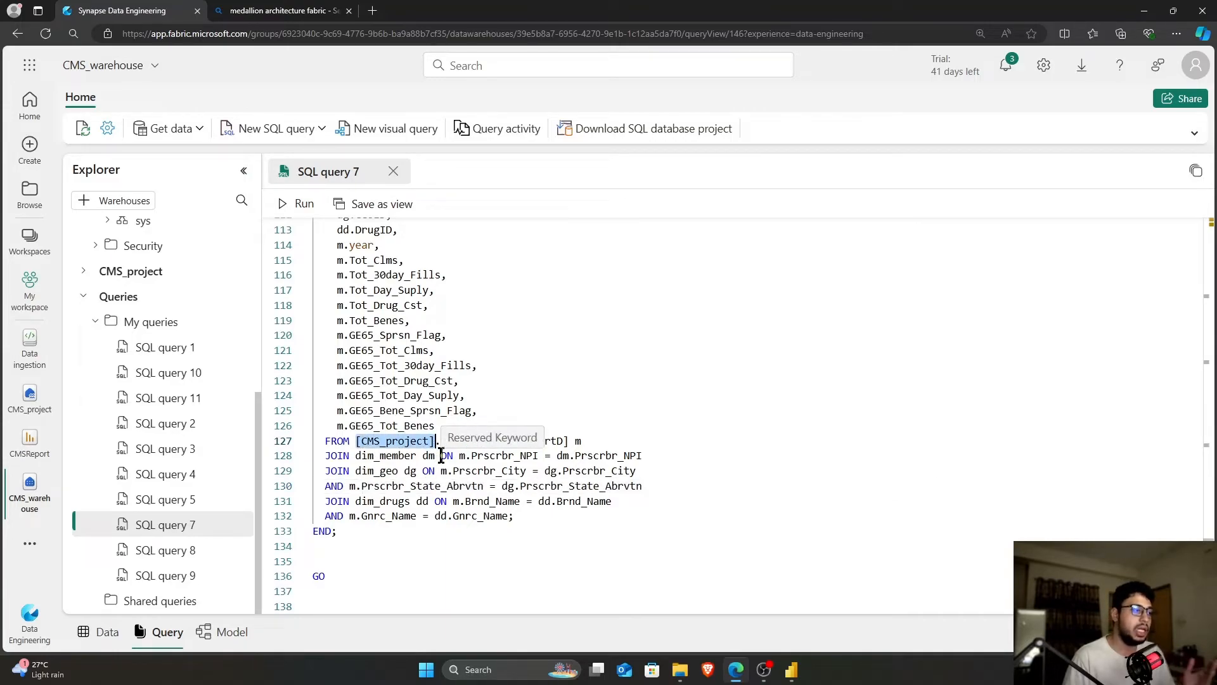
pyautogui.click(465, 458)
pyautogui.moveTo(443, 442); pyautogui.dragTo(471, 442)
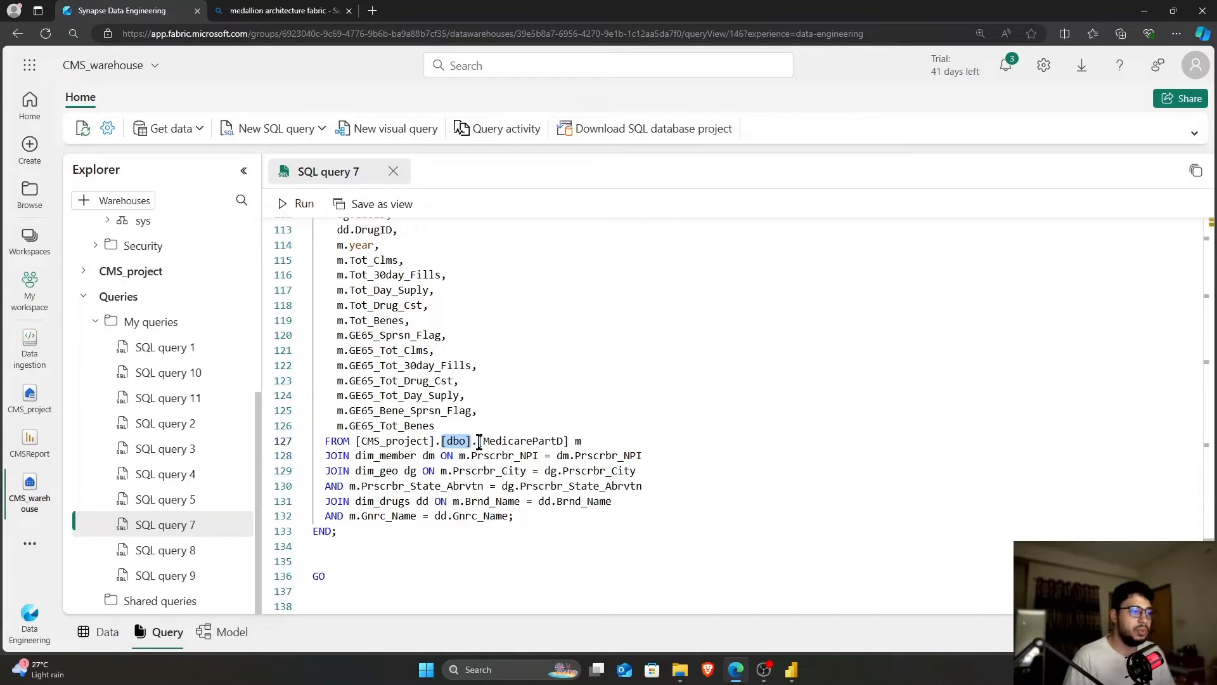
pyautogui.moveTo(479, 440); pyautogui.dragTo(570, 442)
pyautogui.click(412, 533)
pyautogui.scroll(15, 456, 523)
pyautogui.scroll(8, 460, 515)
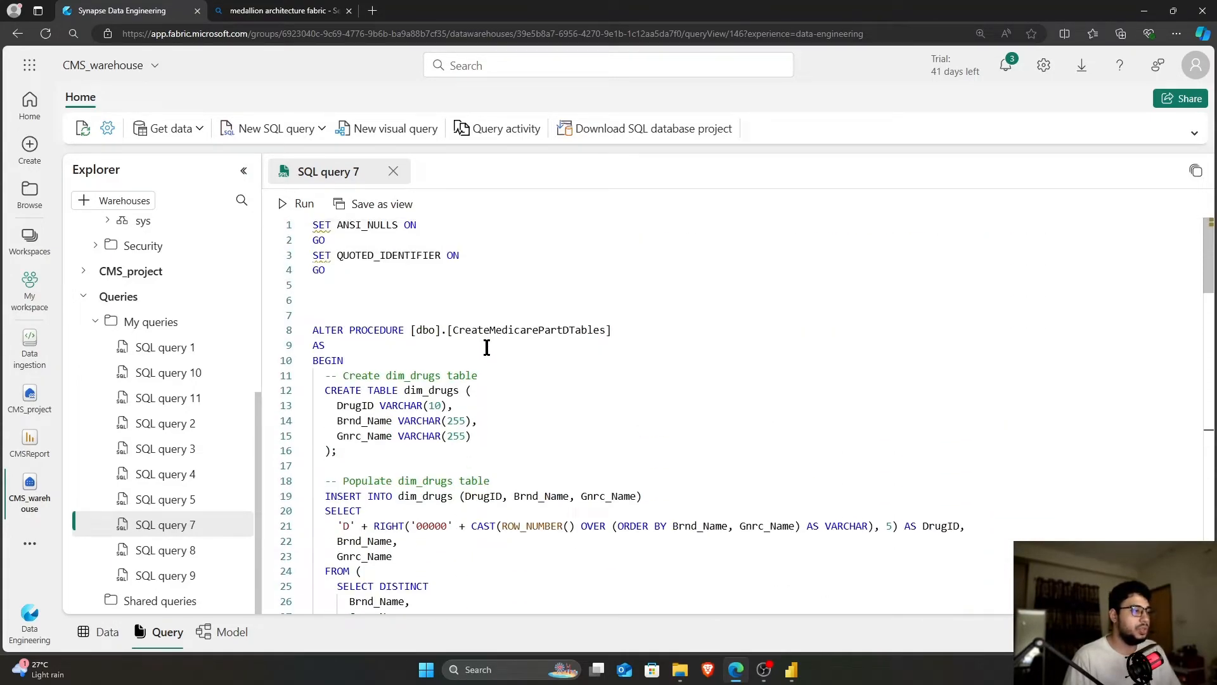
# Run the entire ALTER PROCEDURE script to apply the updated procedure
pyautogui.hotkey('ctrl', 'a')
pyautogui.click(299, 204)
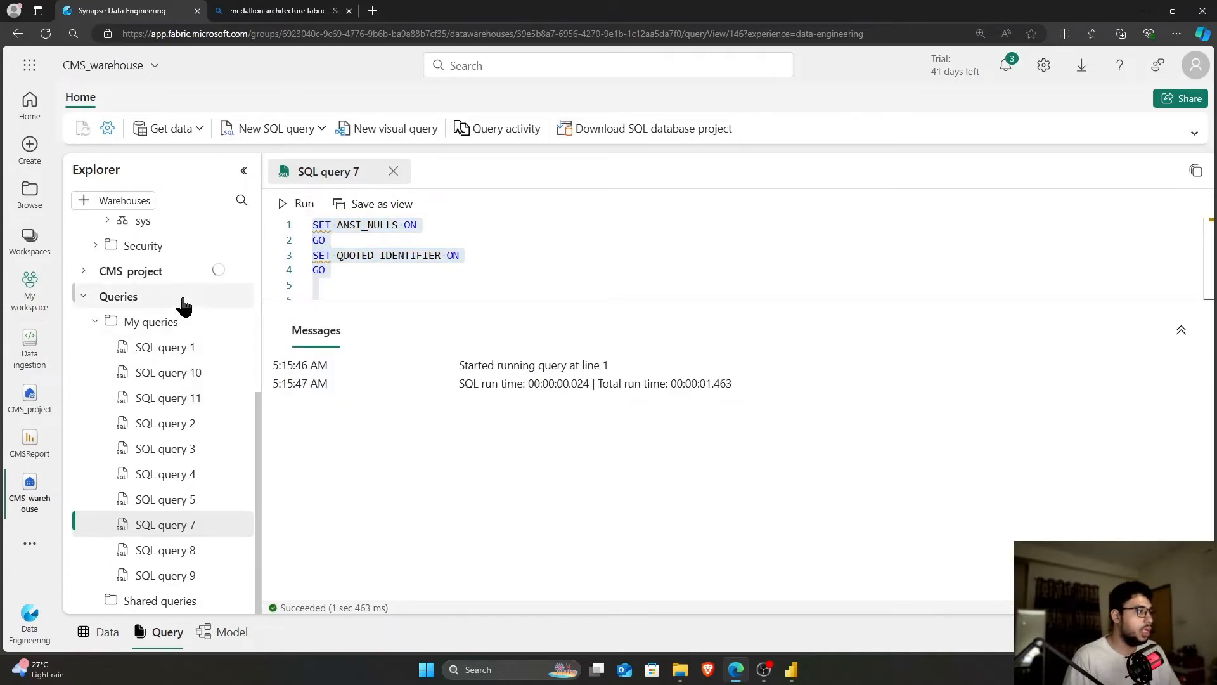
pyautogui.scroll(3, 166, 311)
pyautogui.scroll(2, 170, 324)
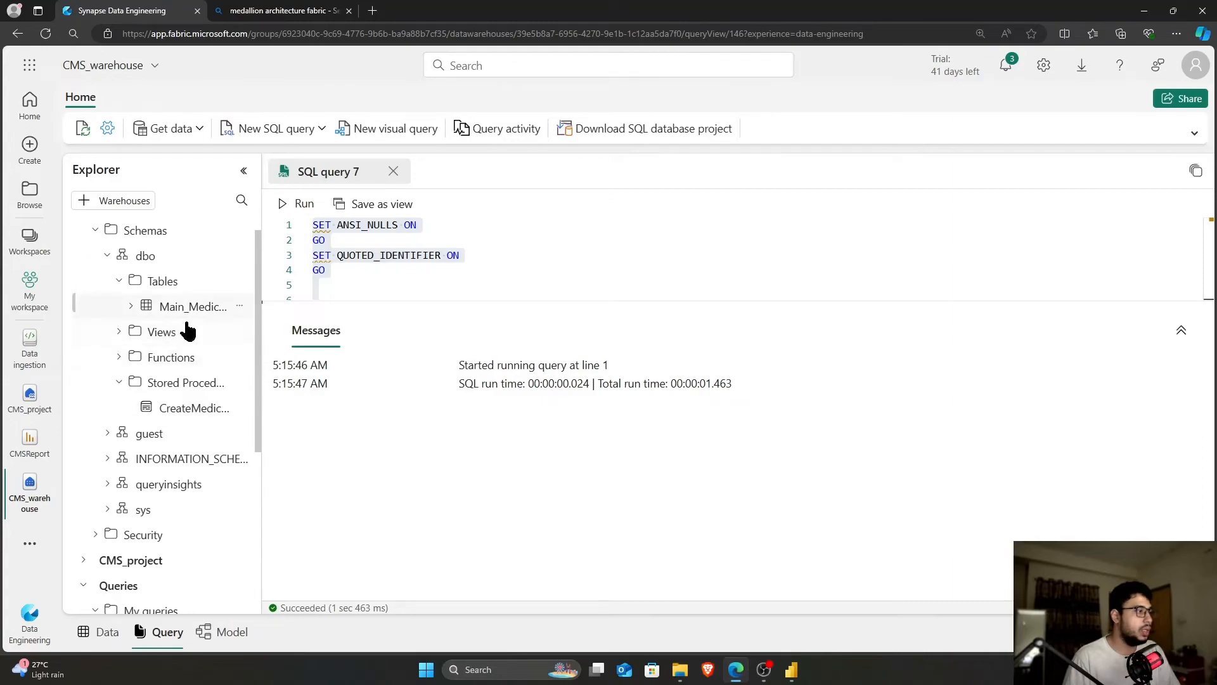
pyautogui.rightClick(179, 408)
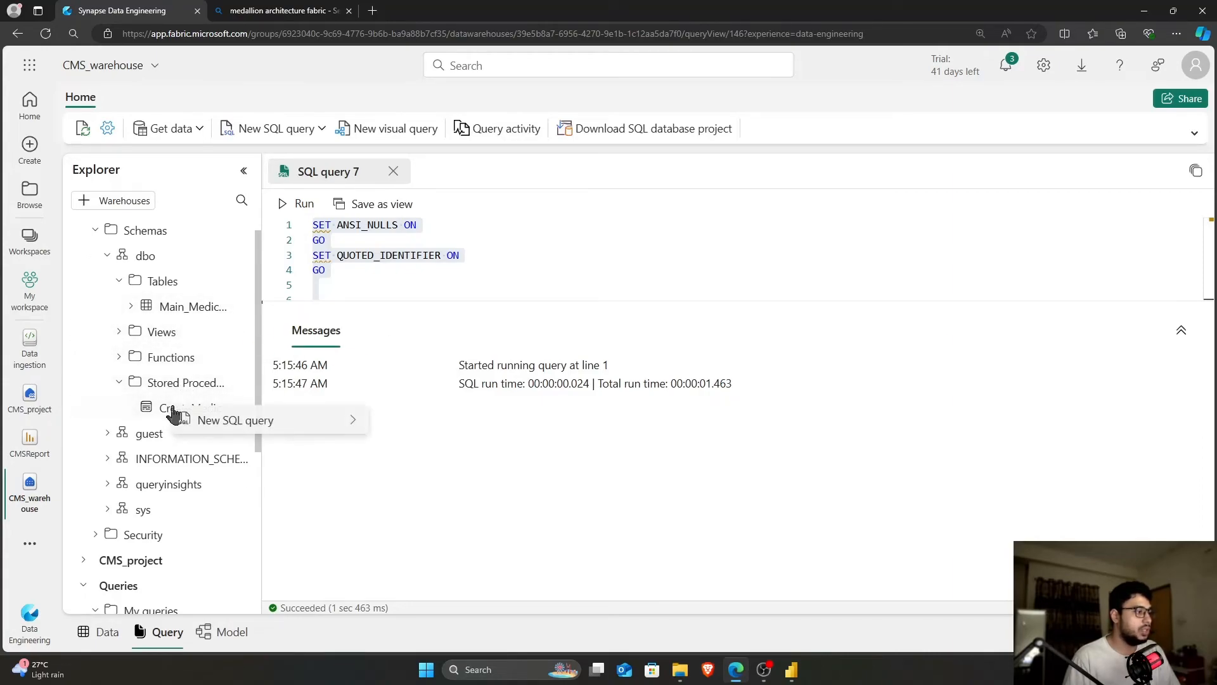
pyautogui.moveTo(215, 420)
pyautogui.click(364, 370)
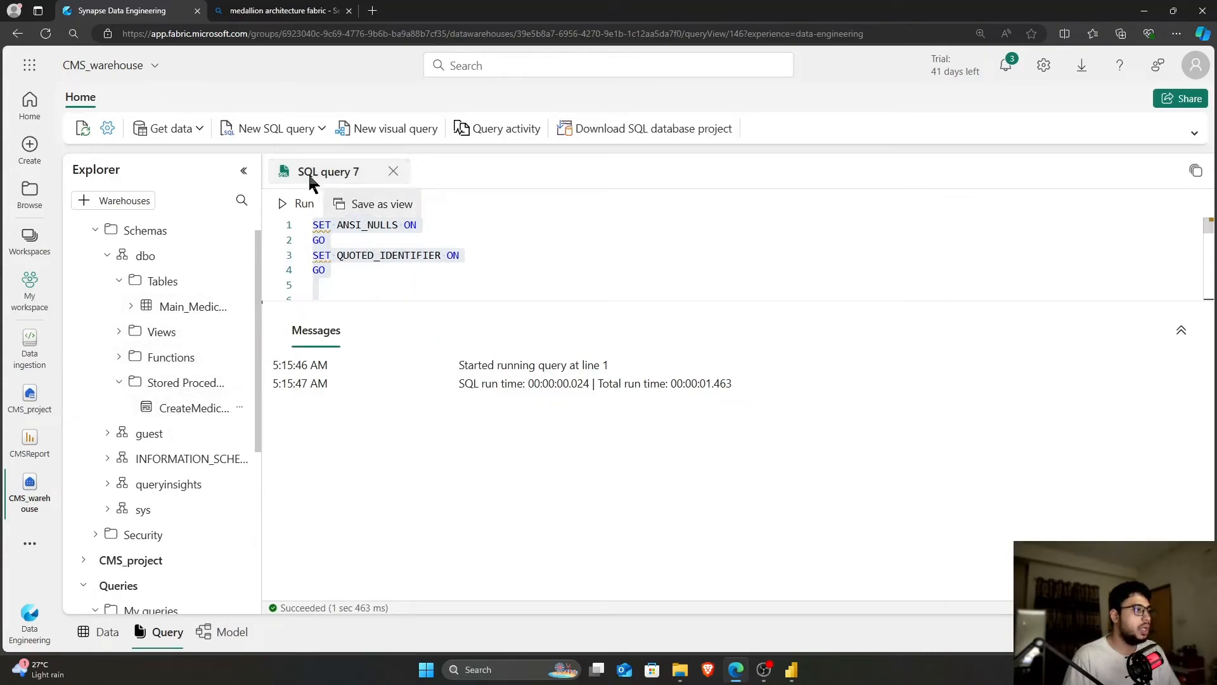
# In a new blank SQL query, run EXEC [dbo].[CreateMedicarePartDTables]
pyautogui.click(257, 129)
pyautogui.click(279, 183)
pyautogui.write('EXEC')
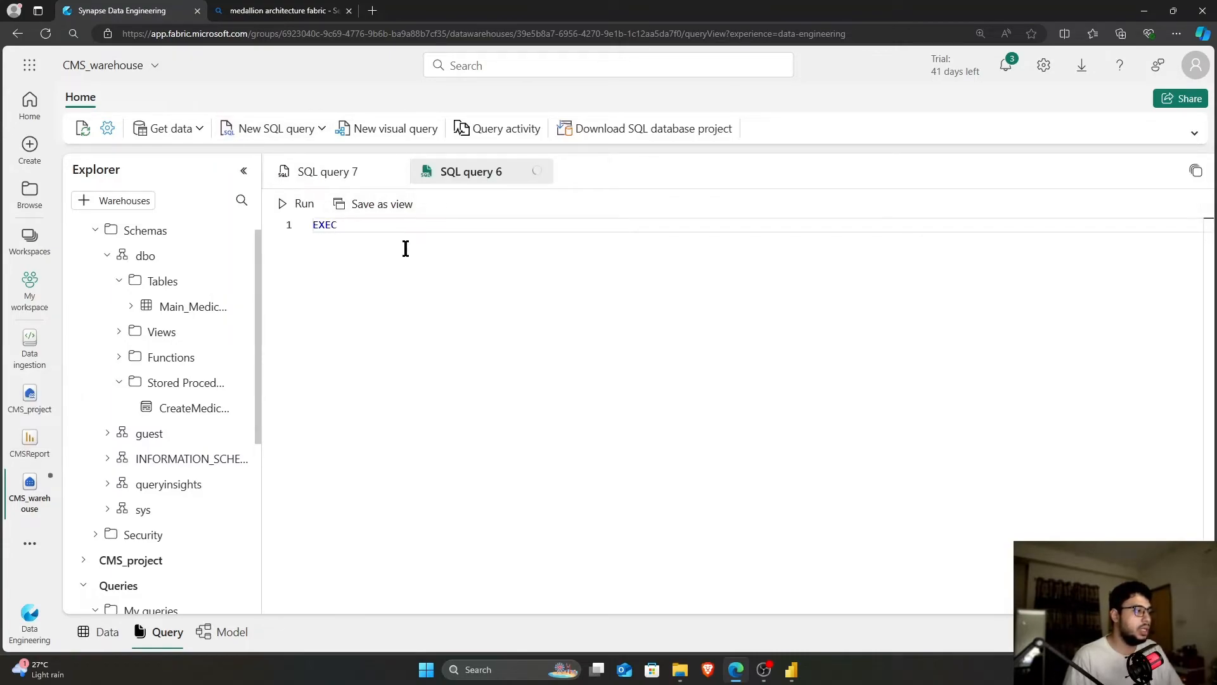
pyautogui.click(325, 174)
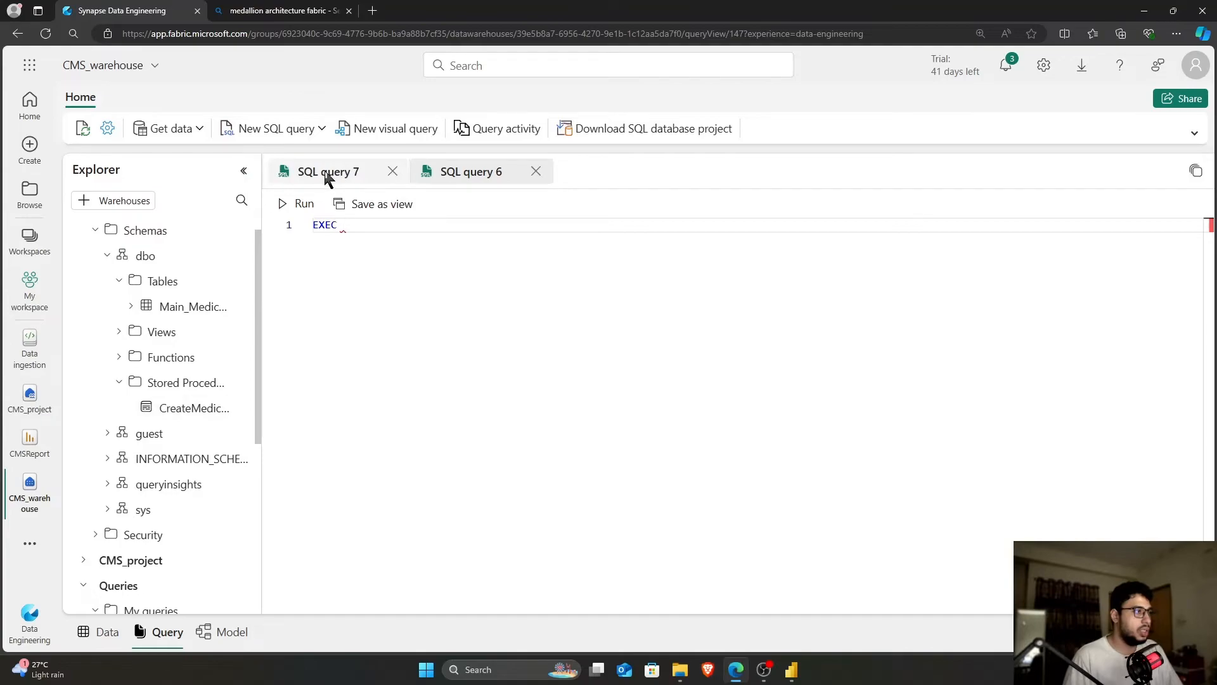
pyautogui.scroll(-2, 454, 294)
pyautogui.click(468, 265)
pyautogui.doubleClick(468, 265)
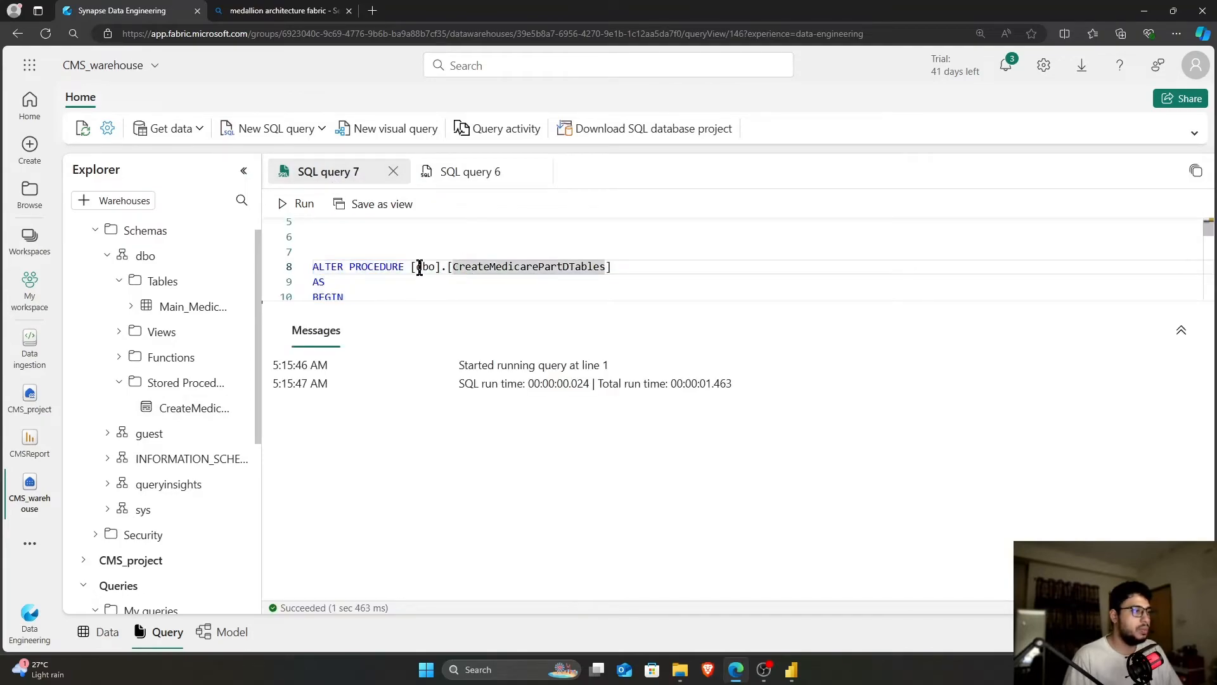
pyautogui.moveTo(412, 265); pyautogui.dragTo(621, 266)
pyautogui.hotkey('ctrl', 'c')
pyautogui.click(471, 173)
pyautogui.hotkey('ctrl', 'v')
pyautogui.hotkey('ctrl', 'a')
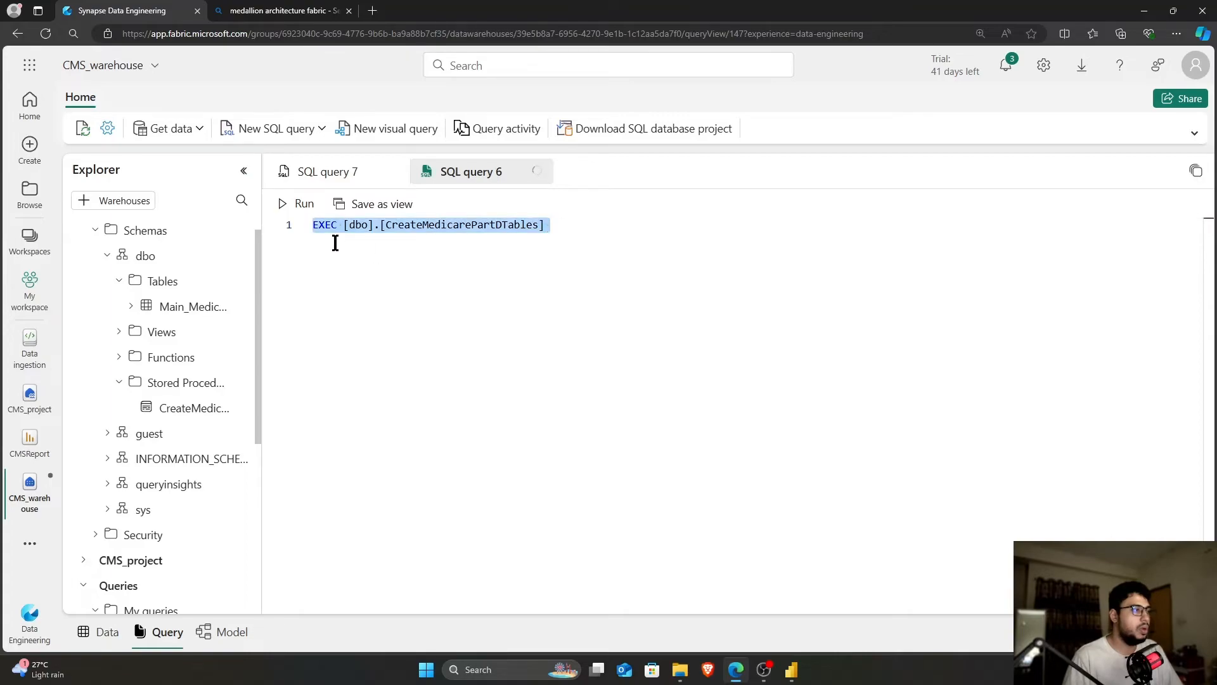
pyautogui.click(303, 206)
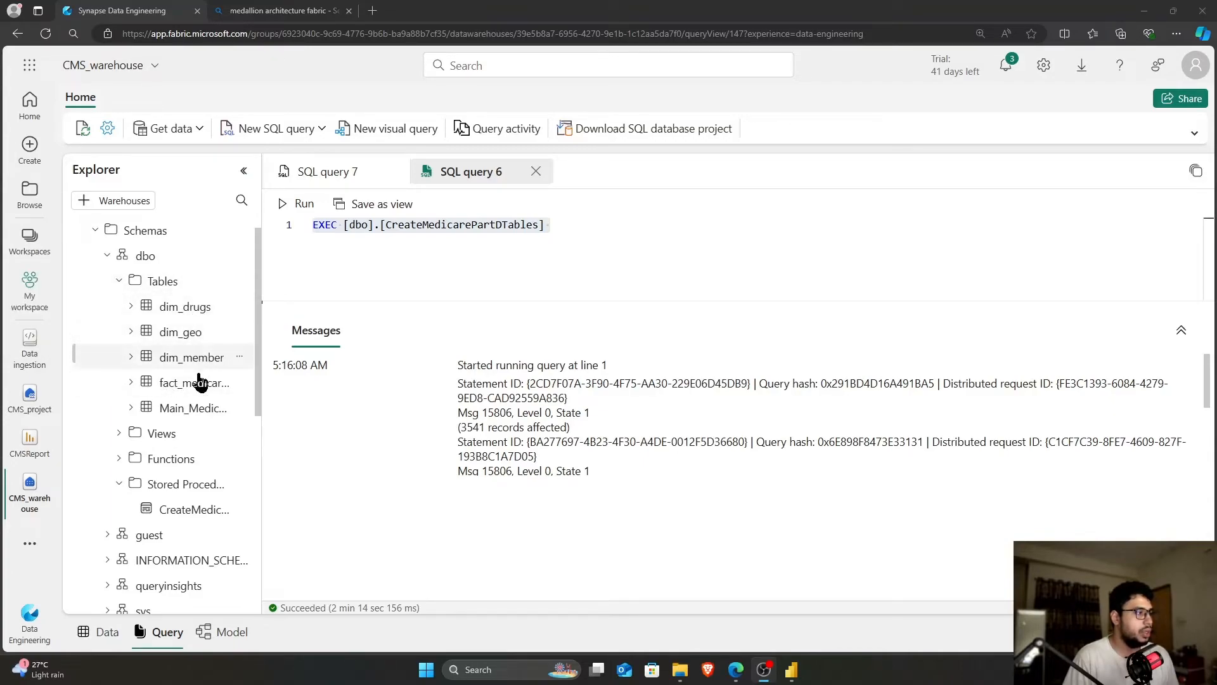
# Generate and run a DROP script for the Main_MedicarePartD table
pyautogui.rightClick(177, 415)
pyautogui.moveTo(190, 421)
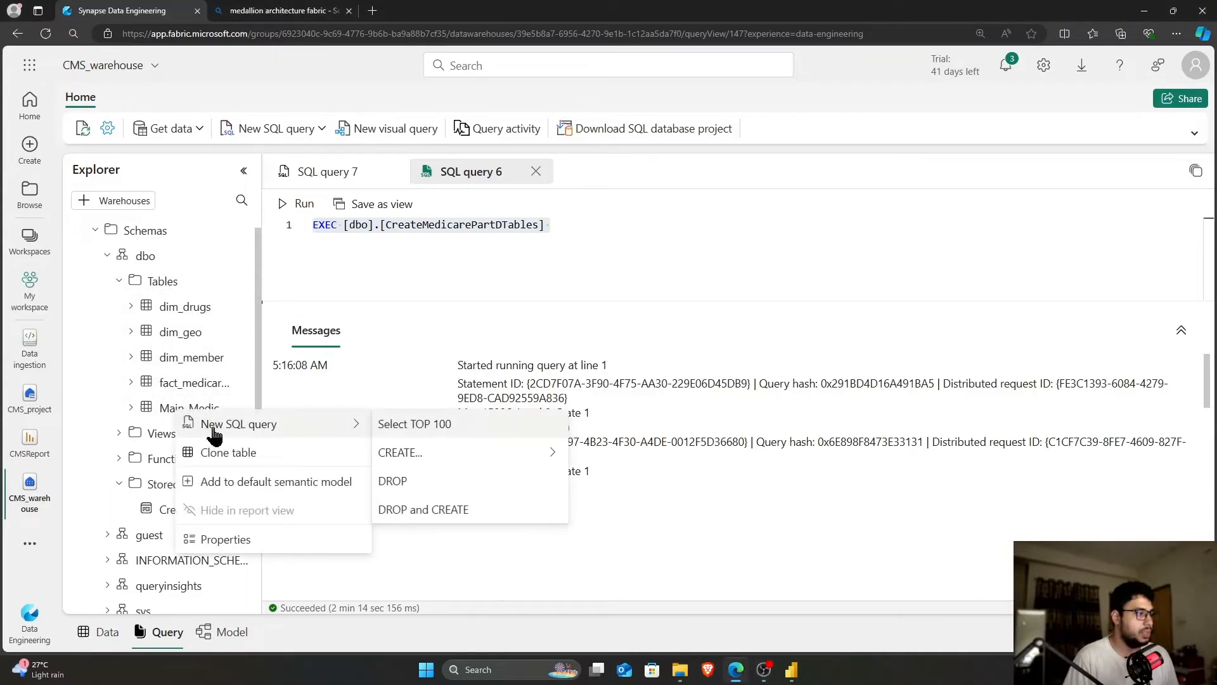
pyautogui.click(412, 482)
pyautogui.moveTo(342, 266); pyautogui.dragTo(288, 211)
pyautogui.click(298, 204)
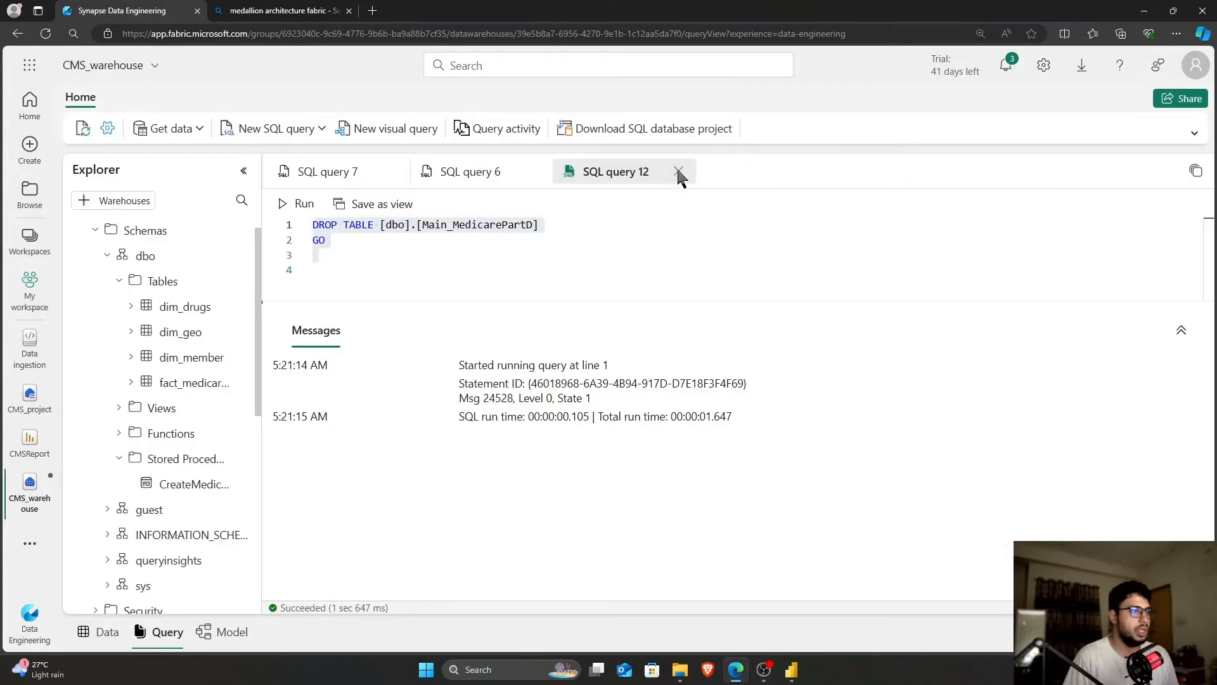
# Close the drop query without saving and return to SQL query 7
pyautogui.click(678, 171)
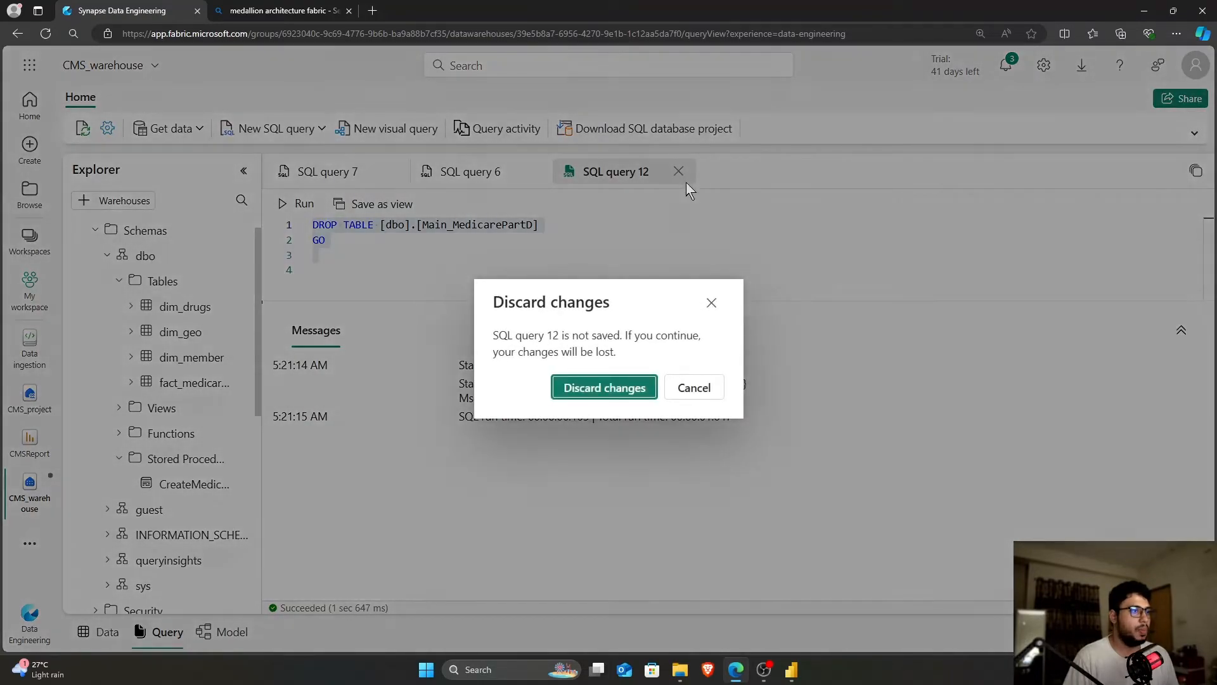
pyautogui.click(634, 388)
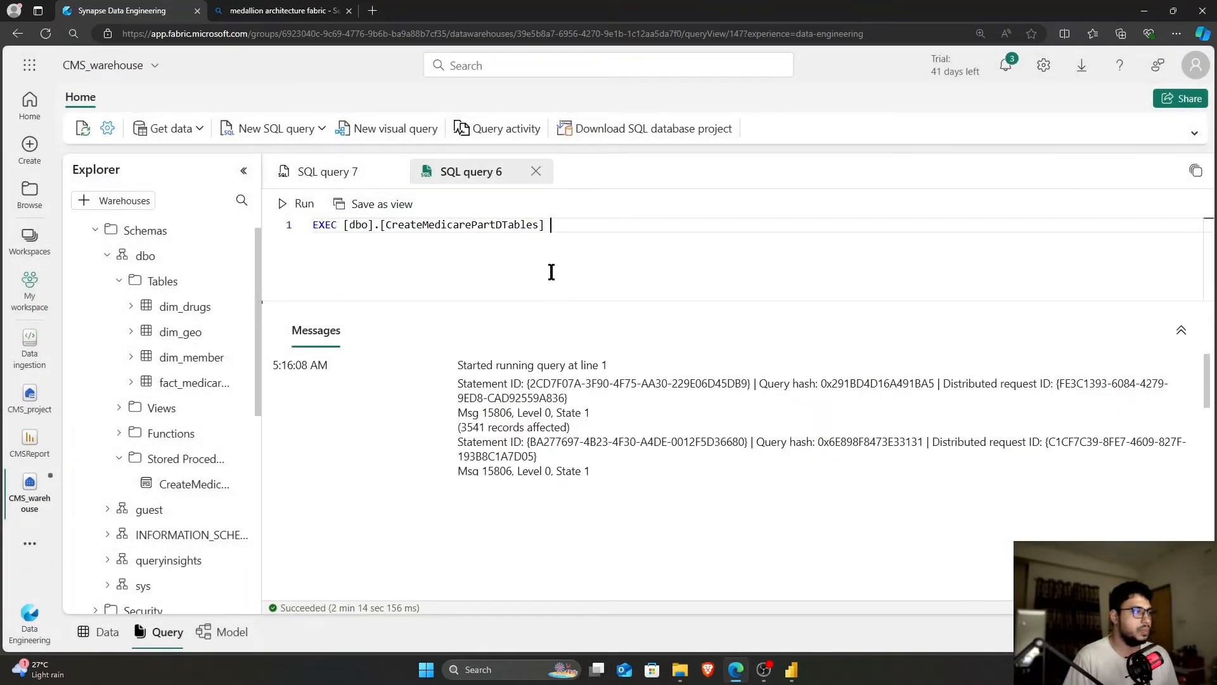
pyautogui.click(336, 171)
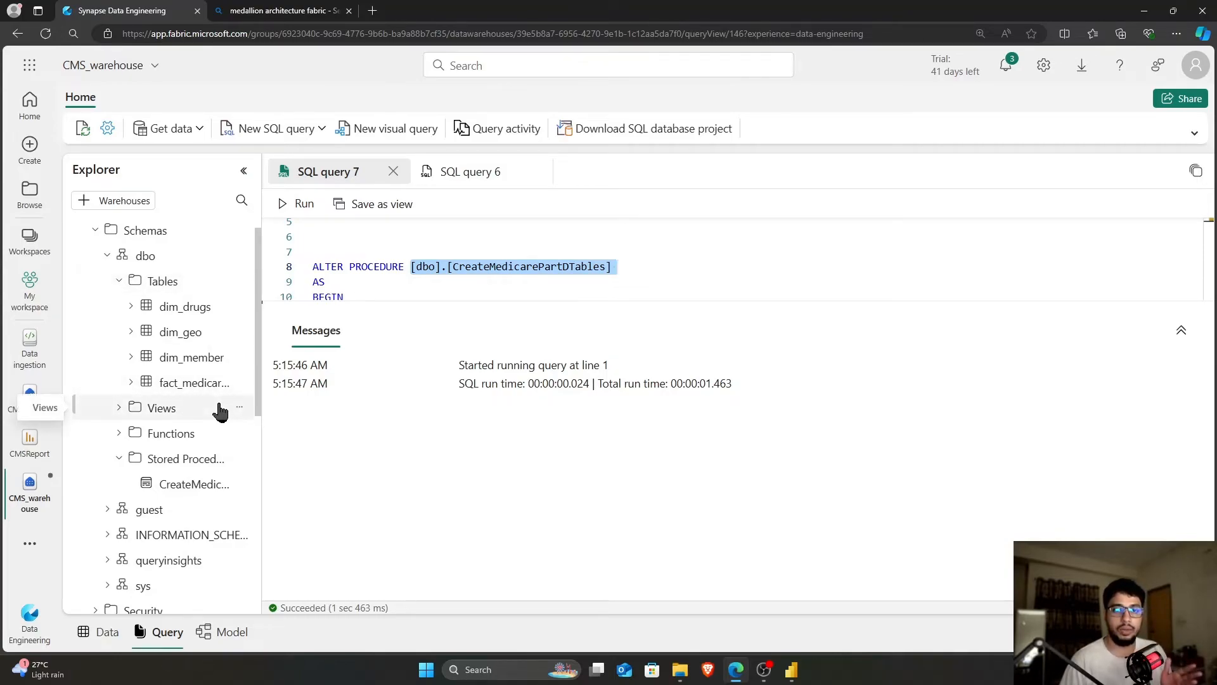
# Switch CMS_warehouse to its Model view diagram
pyautogui.click(229, 636)
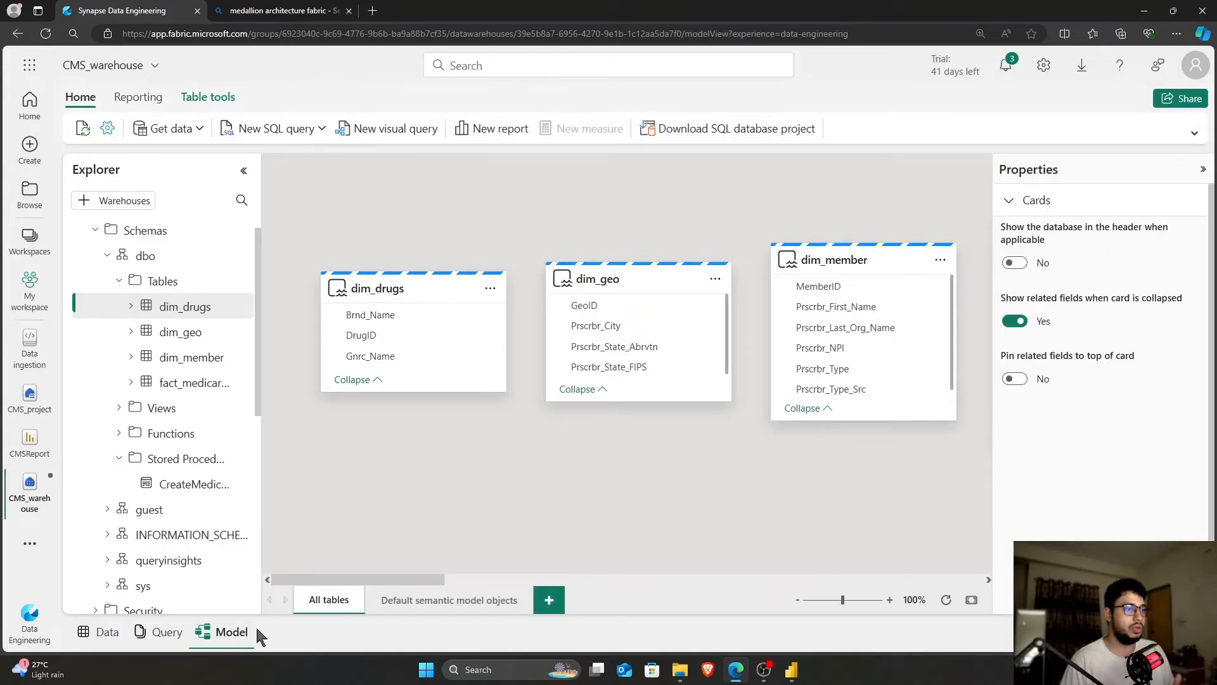
pyautogui.hscroll(6, 488, 492)
pyautogui.hscroll(-2, 487, 491)
pyautogui.hscroll(-4, 487, 497)
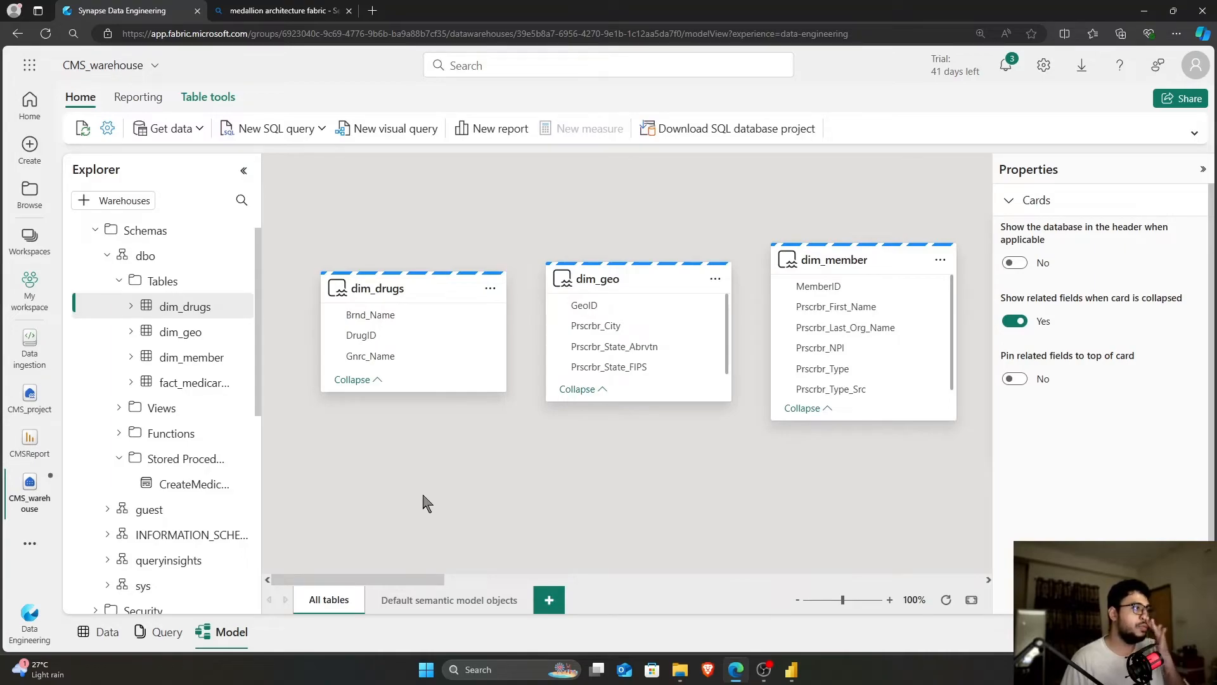
# Attempt a new report, dismiss the Cannot load model error, and go back to select dim_drugs
pyautogui.click(486, 133)
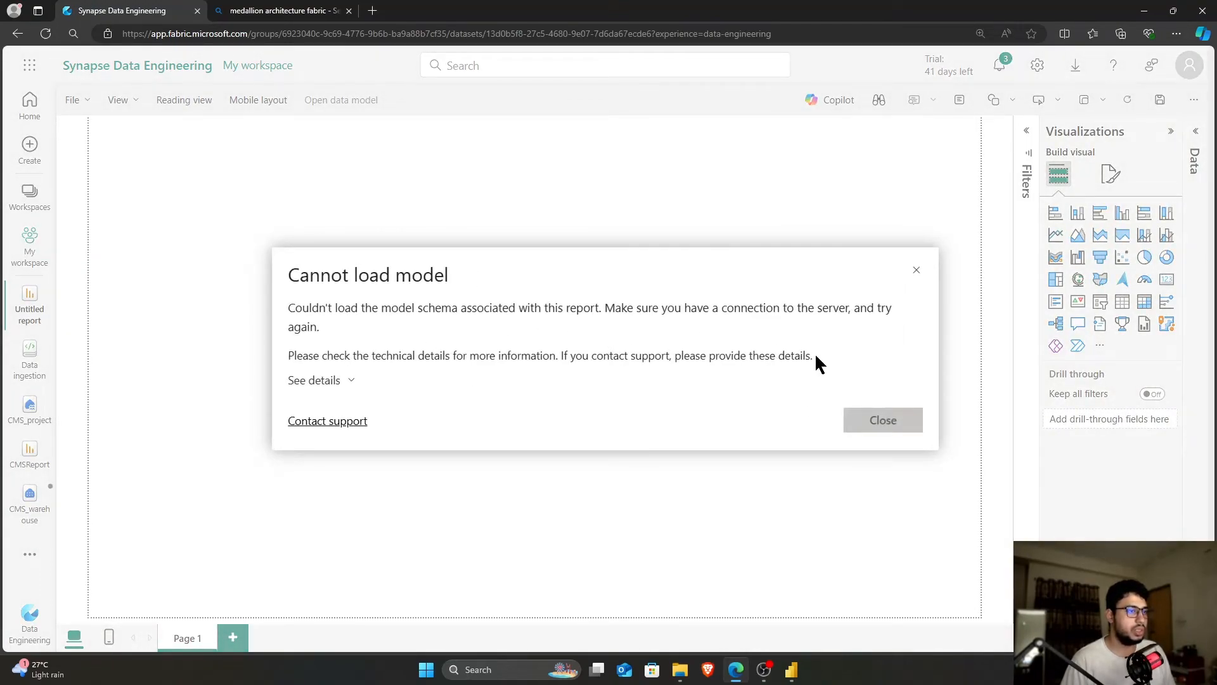
pyautogui.click(882, 426)
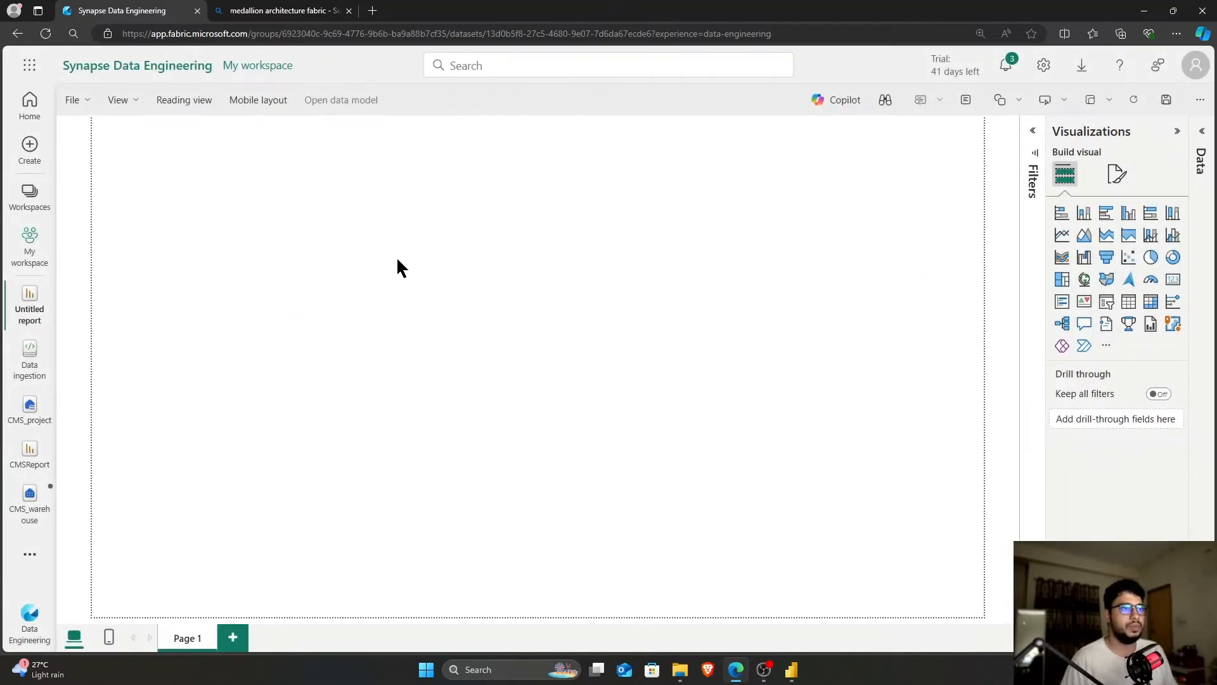
pyautogui.click(14, 37)
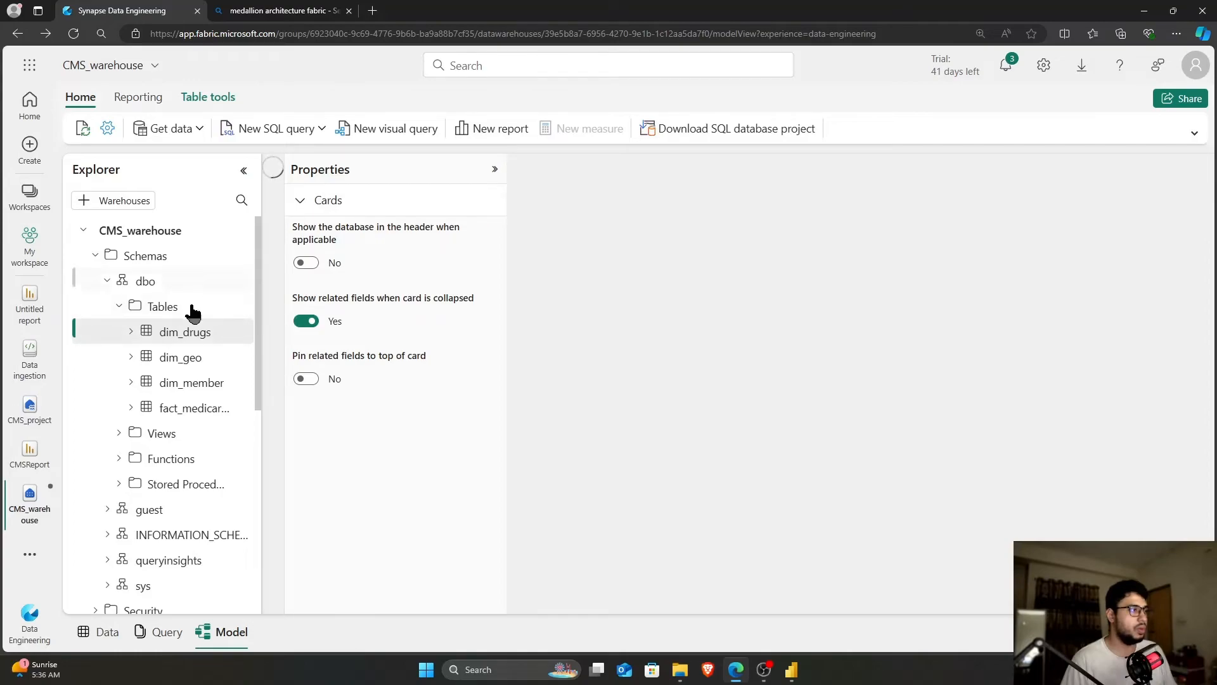
pyautogui.click(206, 320)
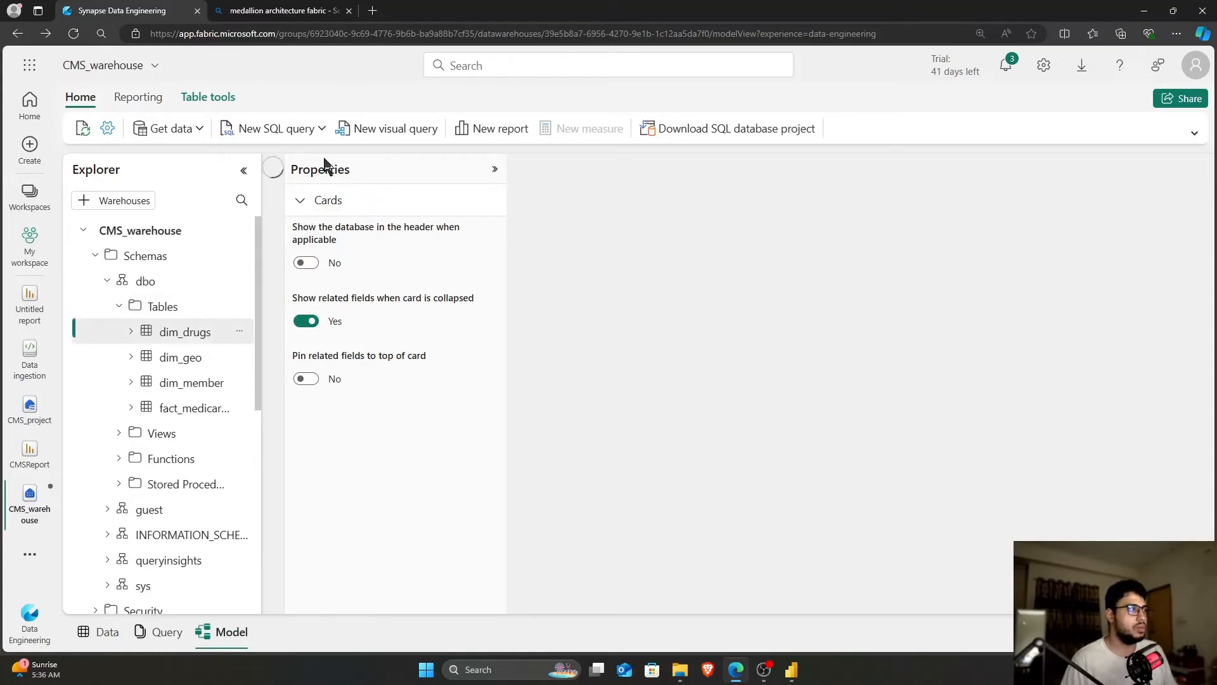
# Start a new semantic model named cms_report_modeling in 01- Fabric Workspace
pyautogui.click(117, 632)
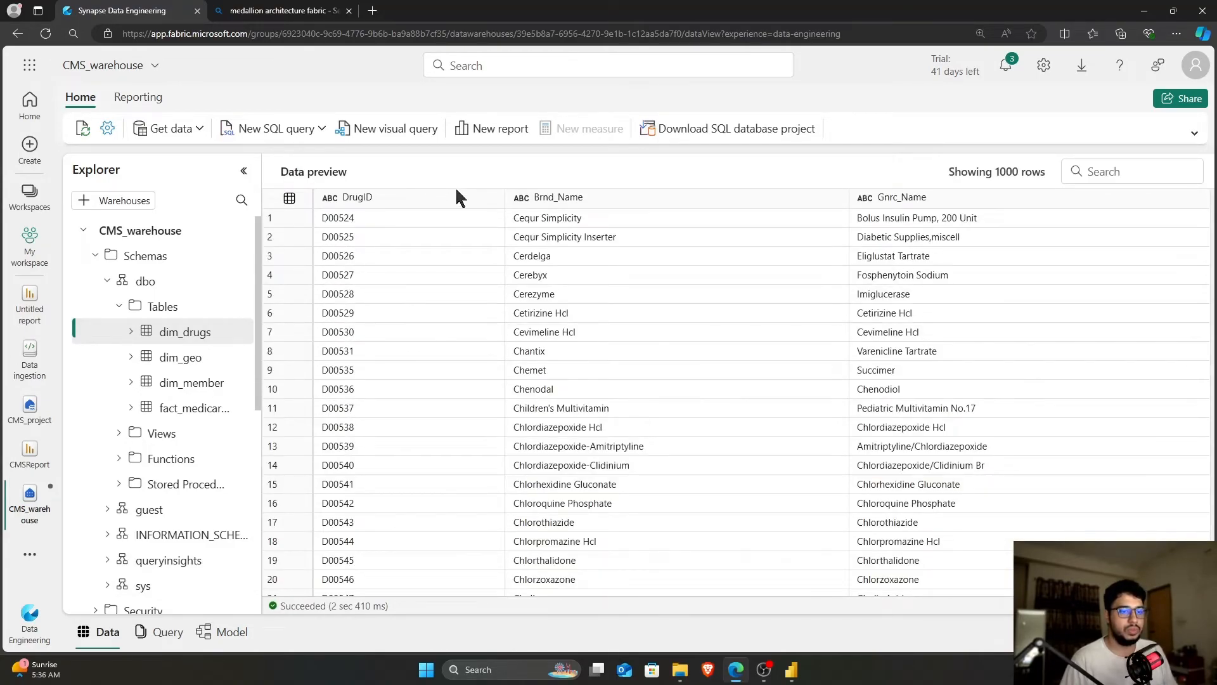
pyautogui.hotkey('ctrl', '-')
pyautogui.hotkey('ctrl', '-')
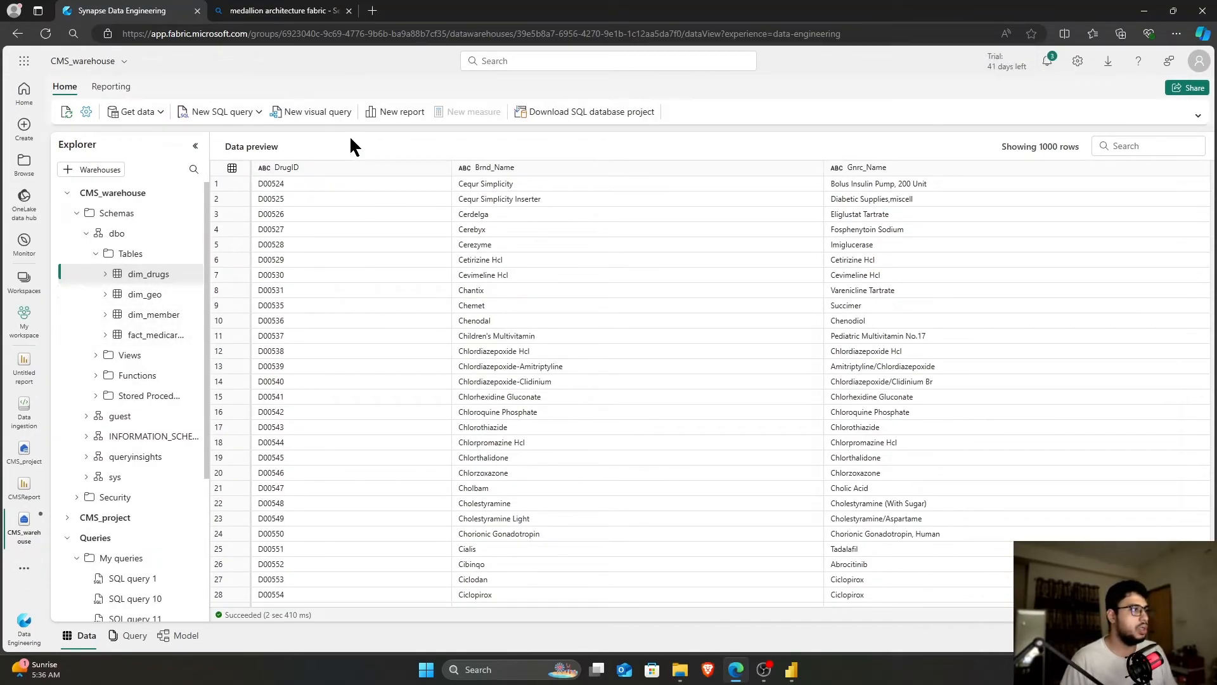
pyautogui.click(151, 113)
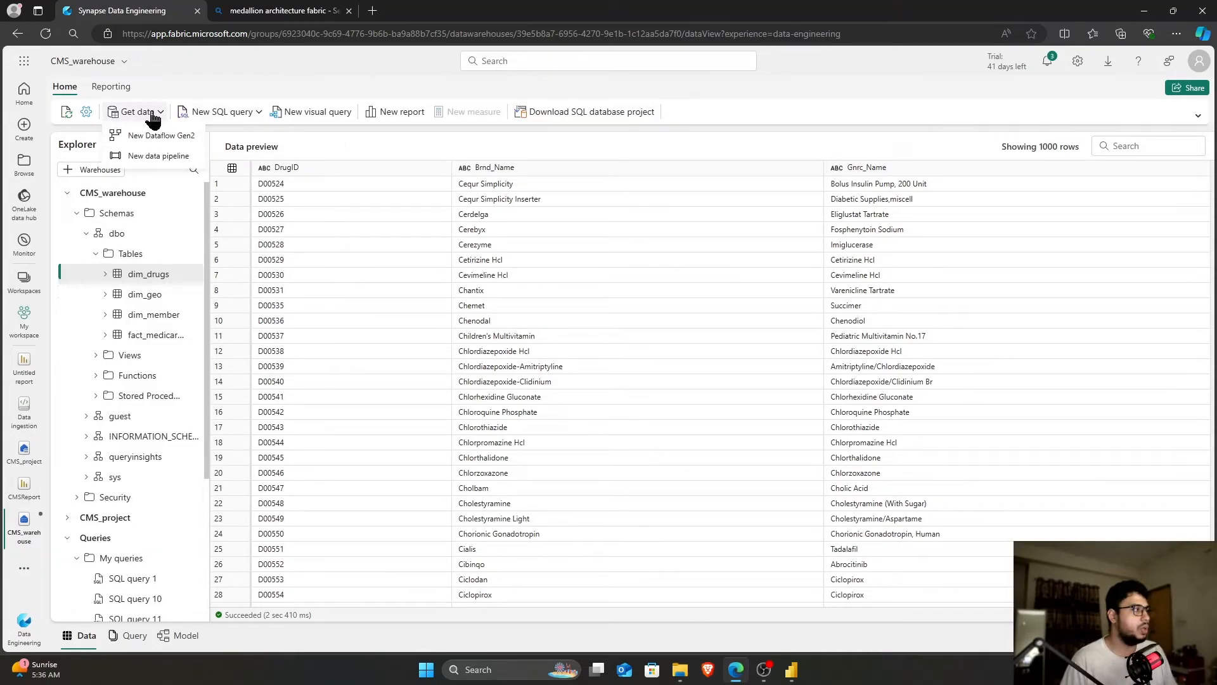
pyautogui.click(119, 88)
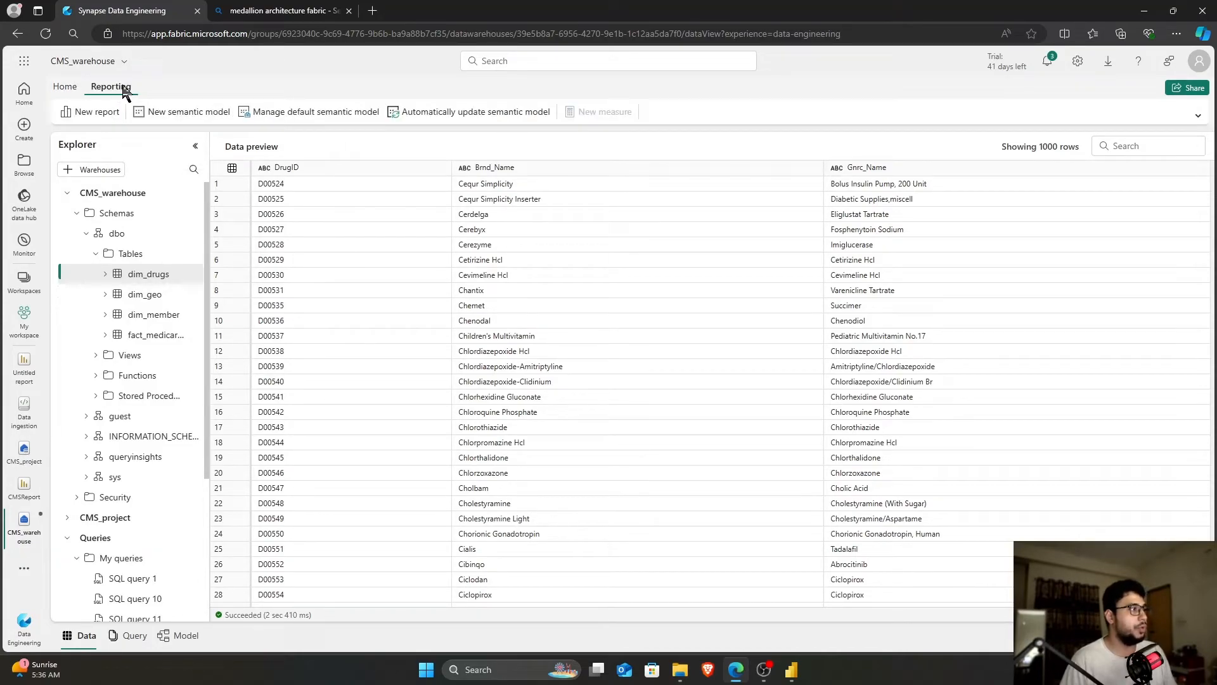
pyautogui.click(201, 119)
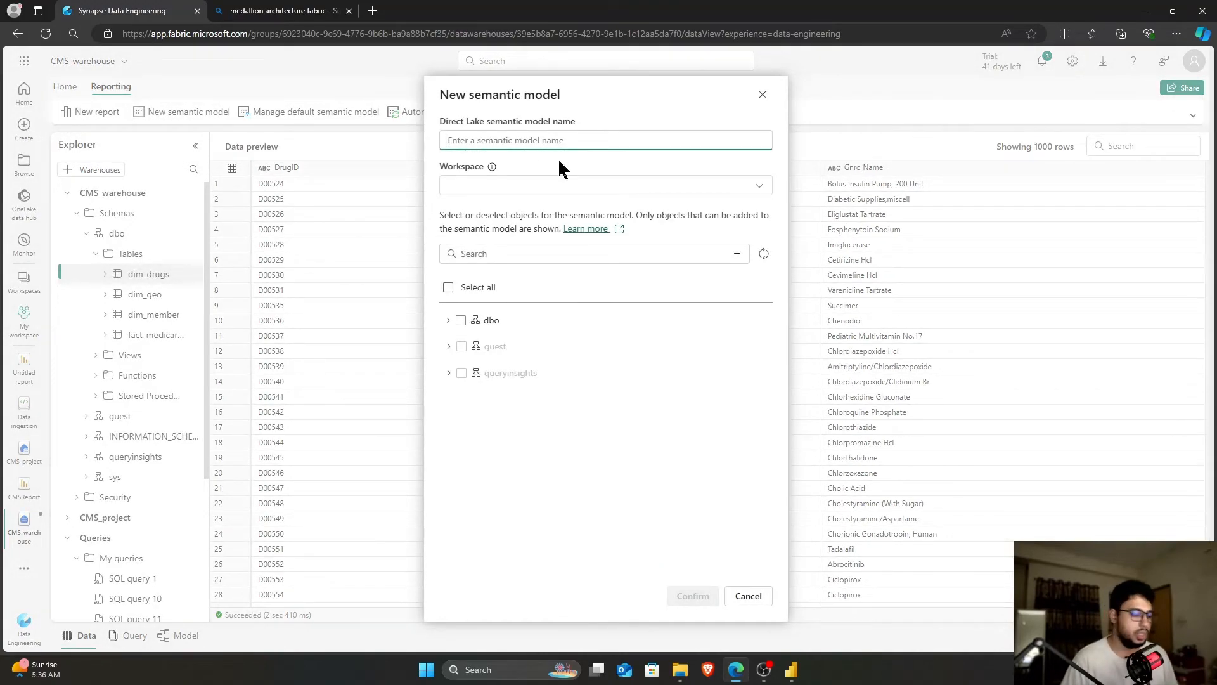
pyautogui.write('cm')
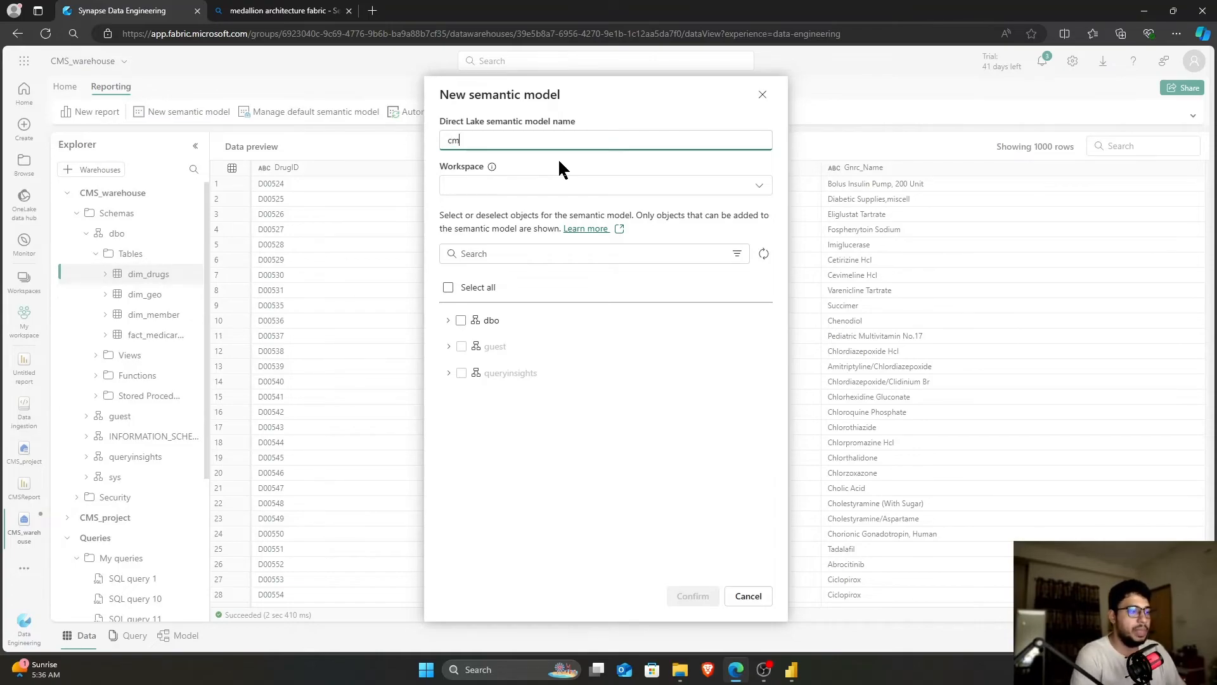
pyautogui.write('s_report_')
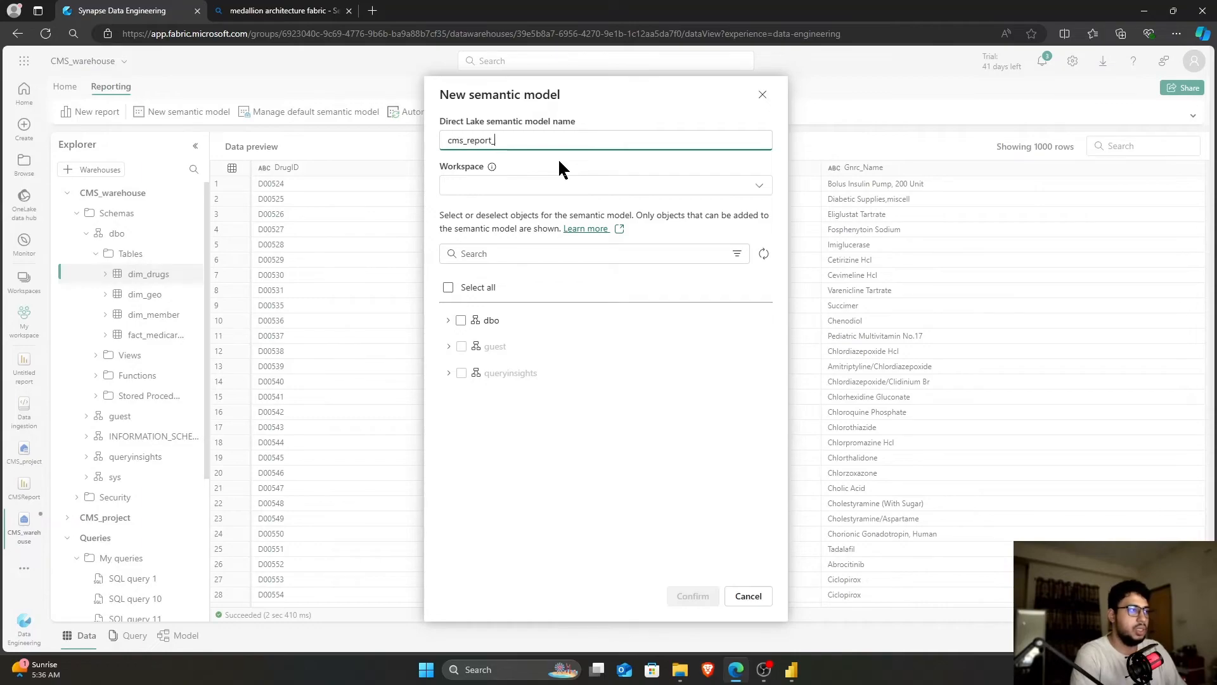
pyautogui.press('BackSpace')
pyautogui.write('_modeling')
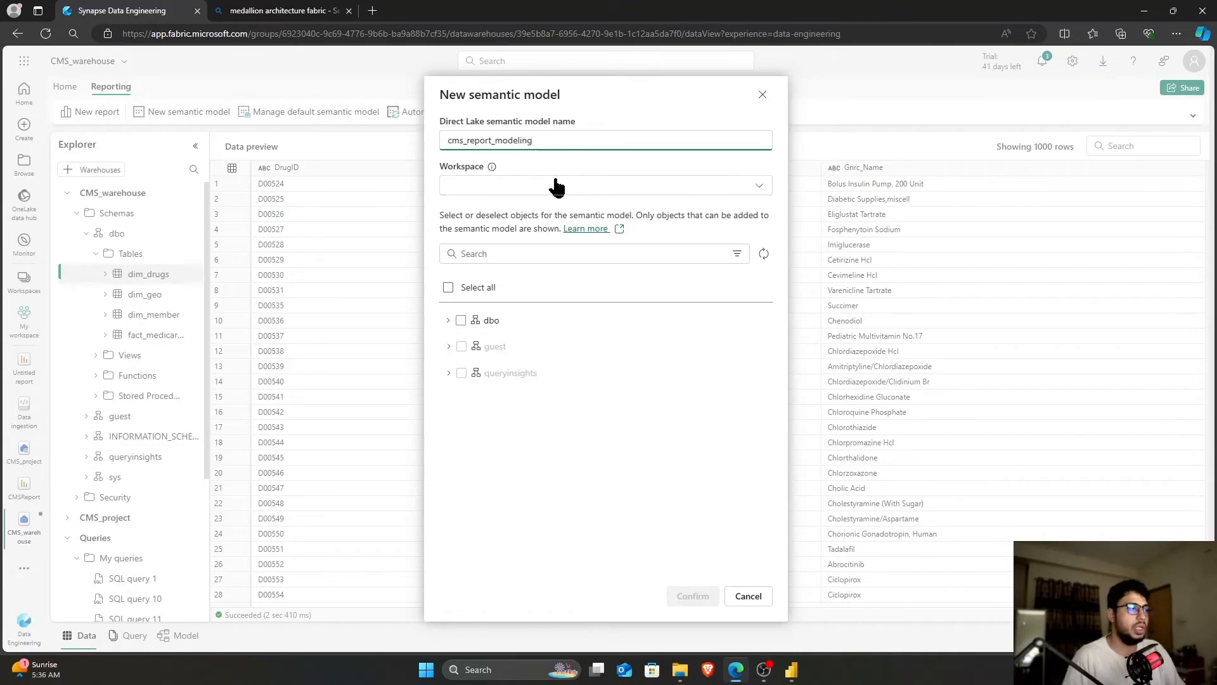
pyautogui.click(552, 185)
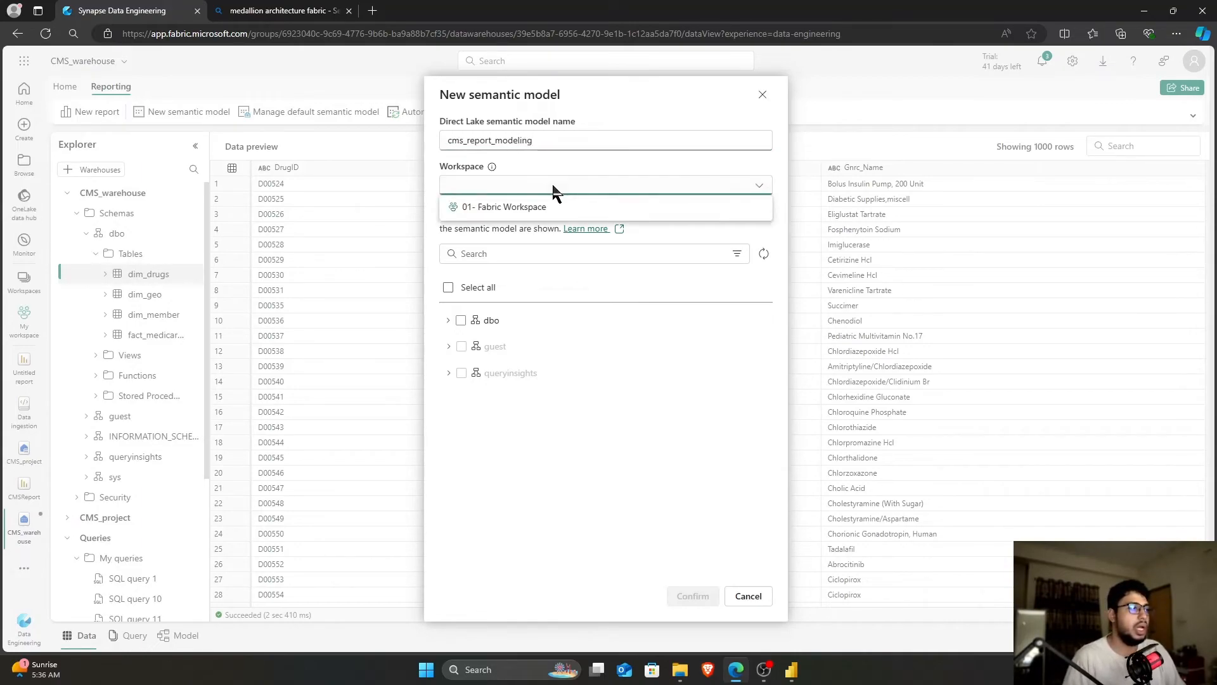
pyautogui.click(558, 204)
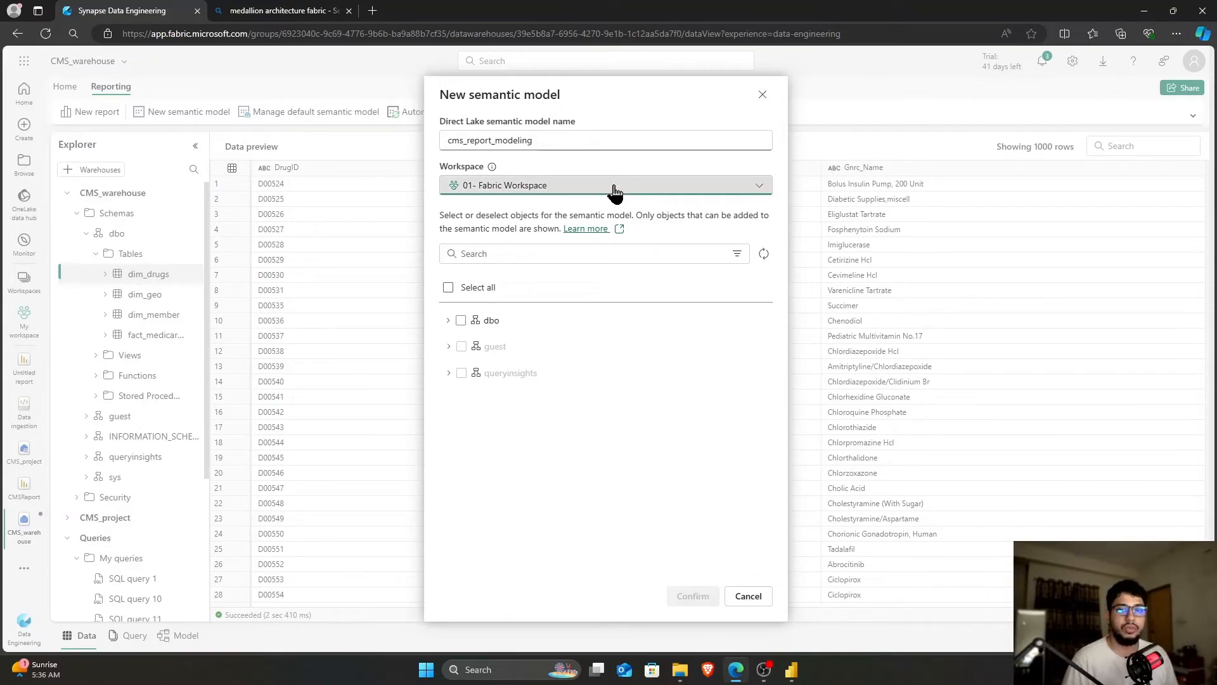
# Include dim_drugs, dim_geo, dim_member and fact_medicareD from dbo and confirm the model
pyautogui.click(448, 321)
pyautogui.click(457, 346)
pyautogui.click(481, 396)
pyautogui.click(481, 396)
pyautogui.click(480, 421)
pyautogui.click(481, 447)
pyautogui.click(693, 596)
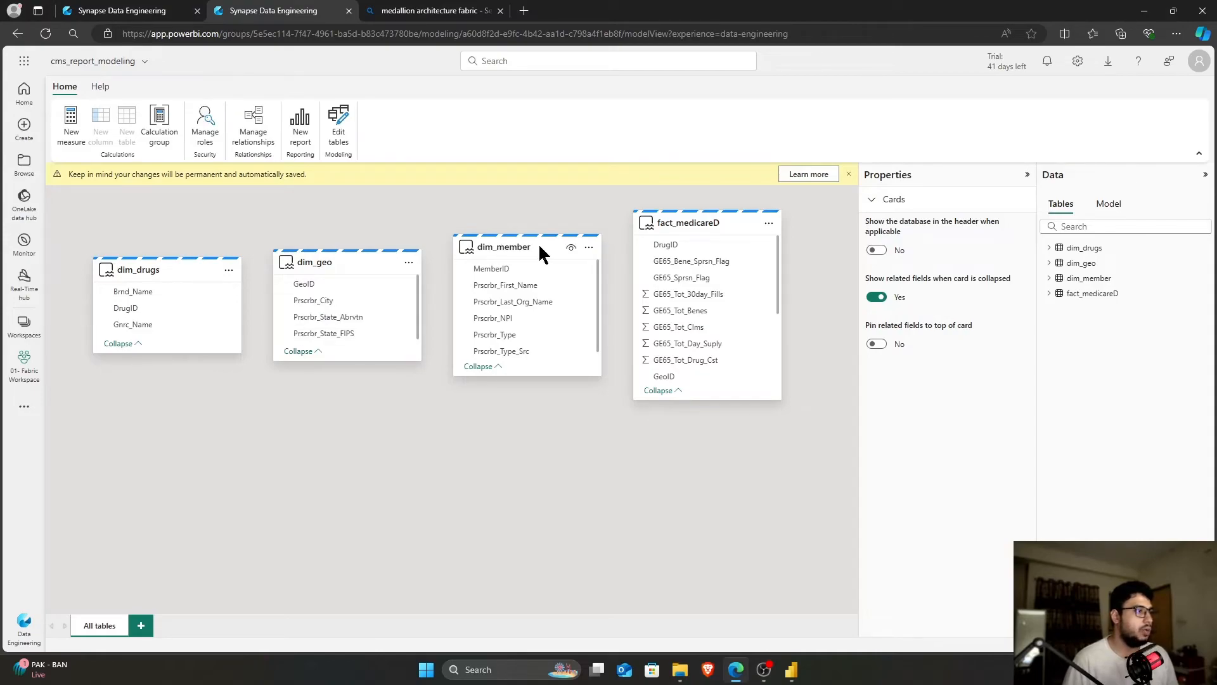
# Arrange the diagram with fact_medicareD centred among dim_geo, dim_member and dim_drugs
pyautogui.moveTo(339, 262); pyautogui.dragTo(194, 431)
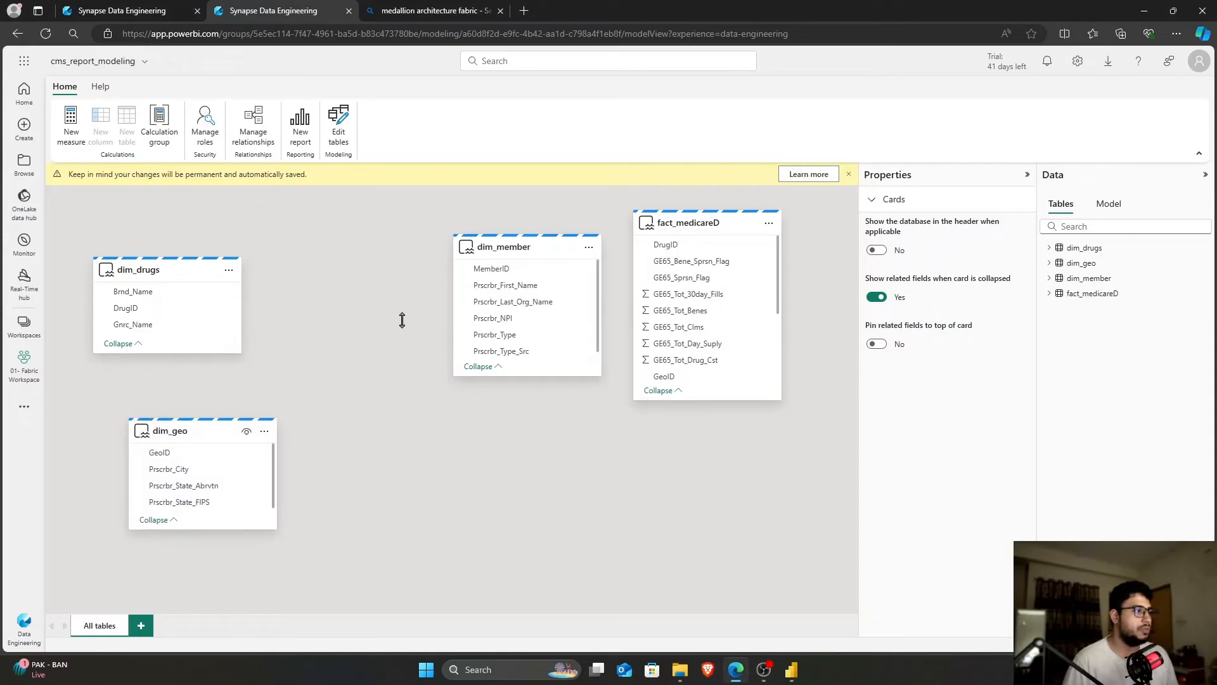
pyautogui.moveTo(511, 247); pyautogui.dragTo(688, 457)
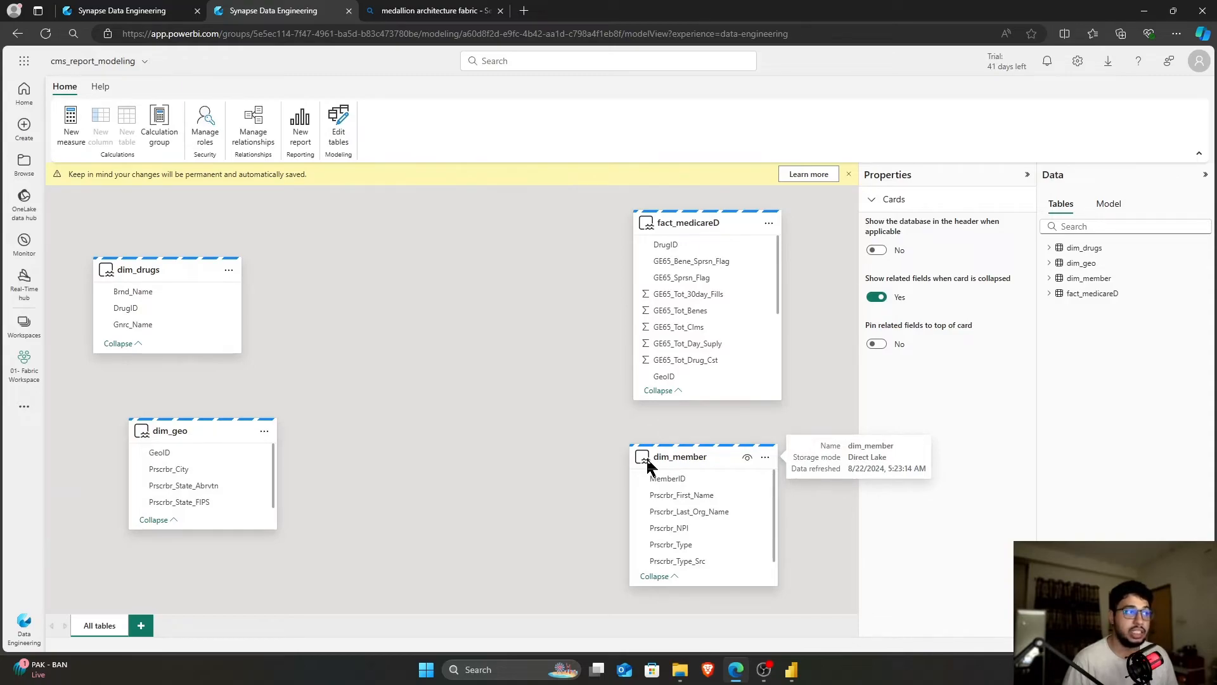
pyautogui.moveTo(686, 231); pyautogui.dragTo(419, 326)
pyautogui.moveTo(686, 451); pyautogui.dragTo(634, 244)
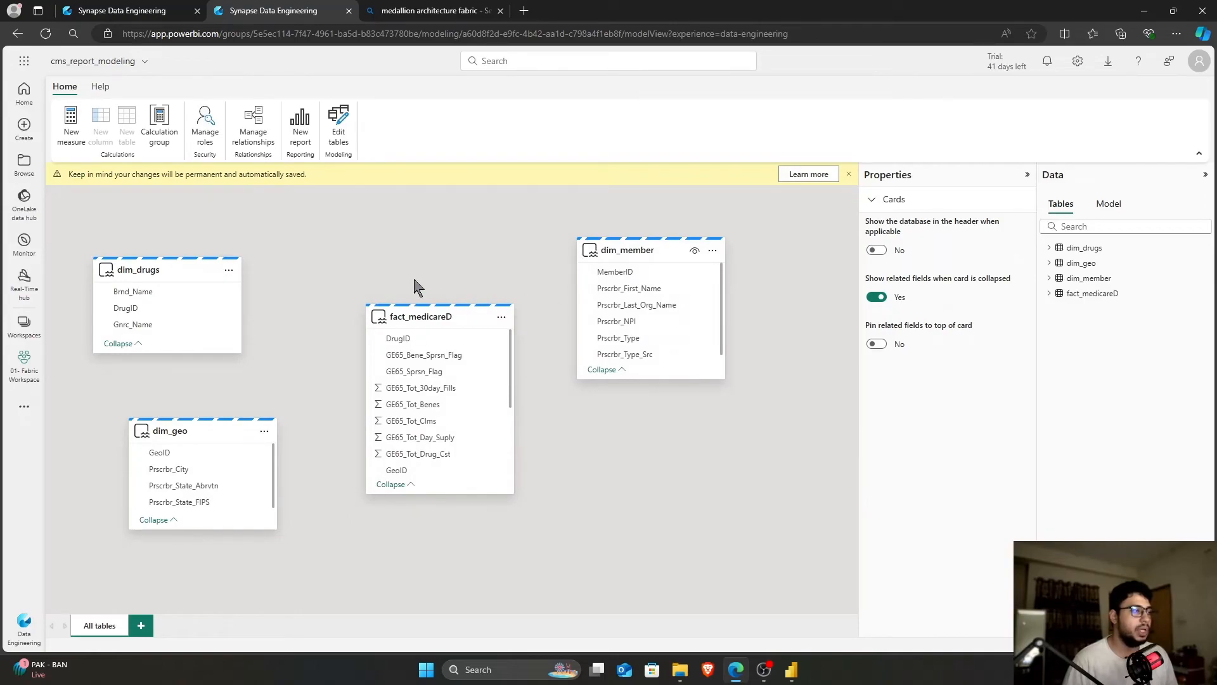
pyautogui.moveTo(190, 270); pyautogui.dragTo(254, 236)
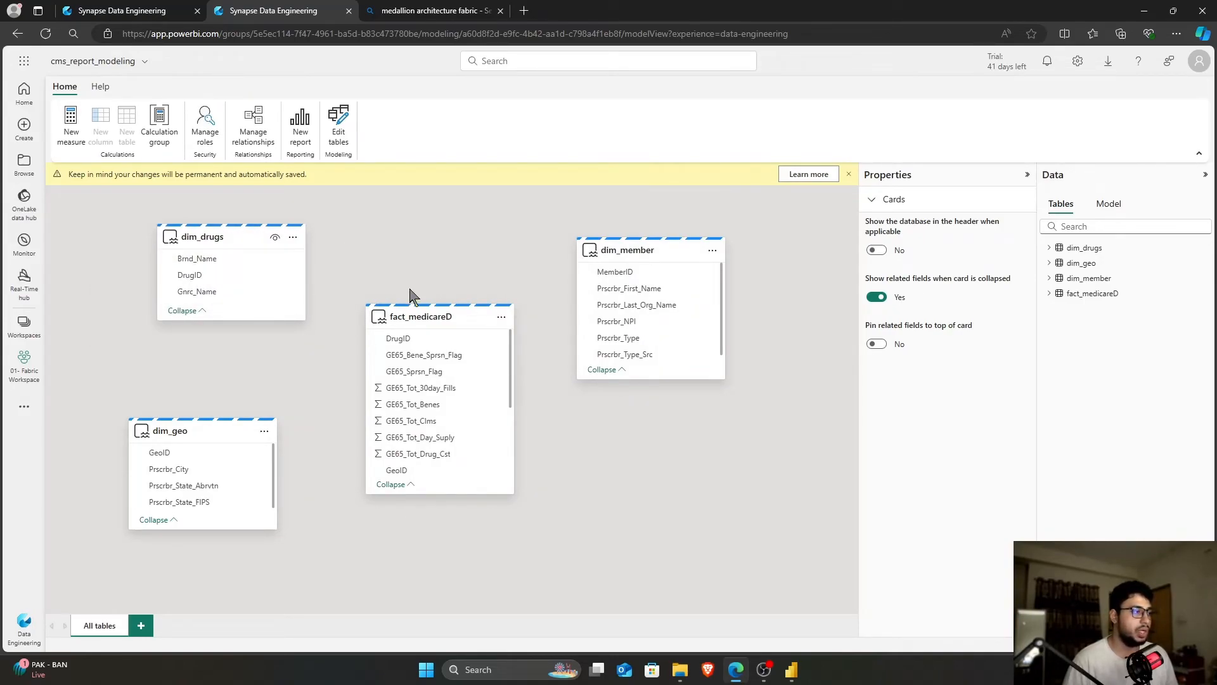
# Relate fact_medicareD many-to-one to dim_drugs, dim_member and dim_geo on DrugID, MemberID and GeoID
pyautogui.moveTo(405, 343); pyautogui.dragTo(302, 282)
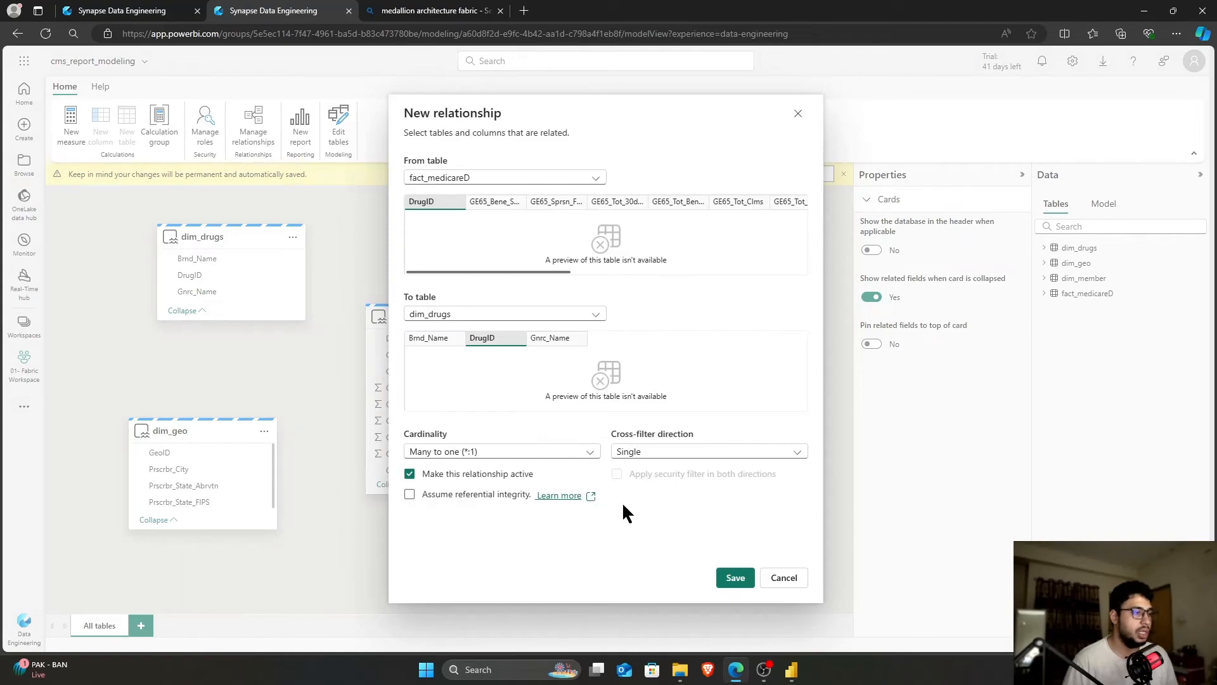
pyautogui.click(725, 577)
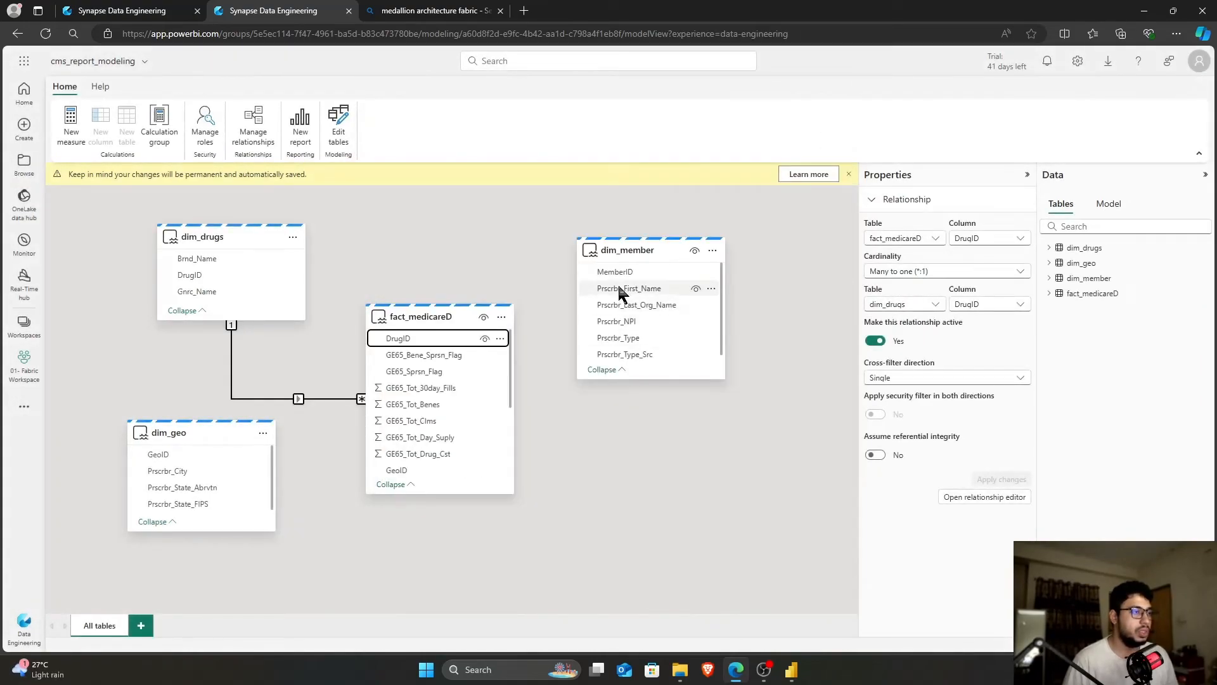
pyautogui.scroll(-3, 456, 405)
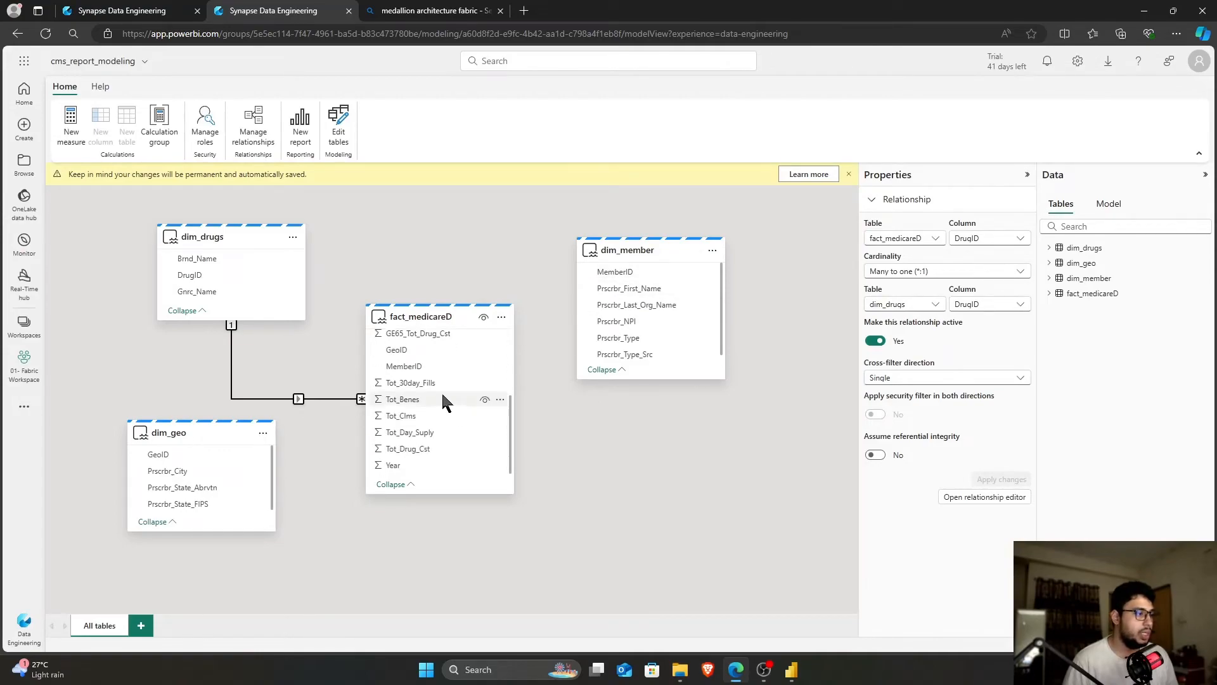
pyautogui.moveTo(415, 365); pyautogui.dragTo(615, 273)
pyautogui.click(736, 577)
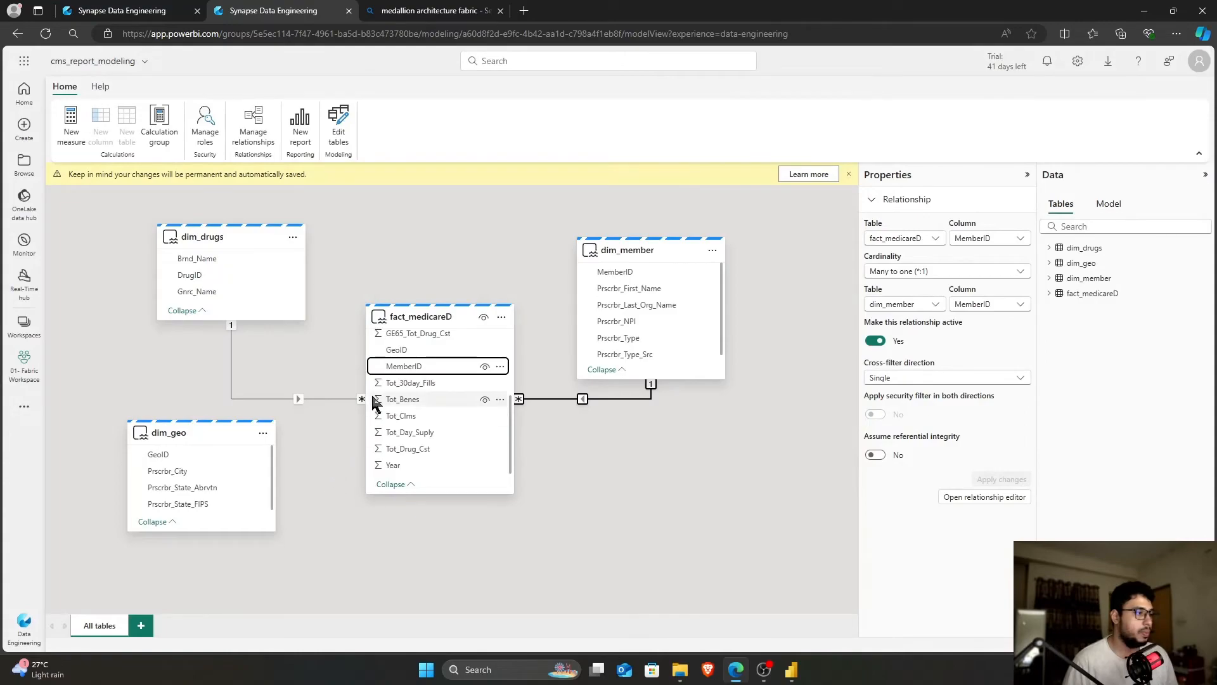
pyautogui.click(215, 464)
pyautogui.moveTo(215, 463); pyautogui.dragTo(387, 357)
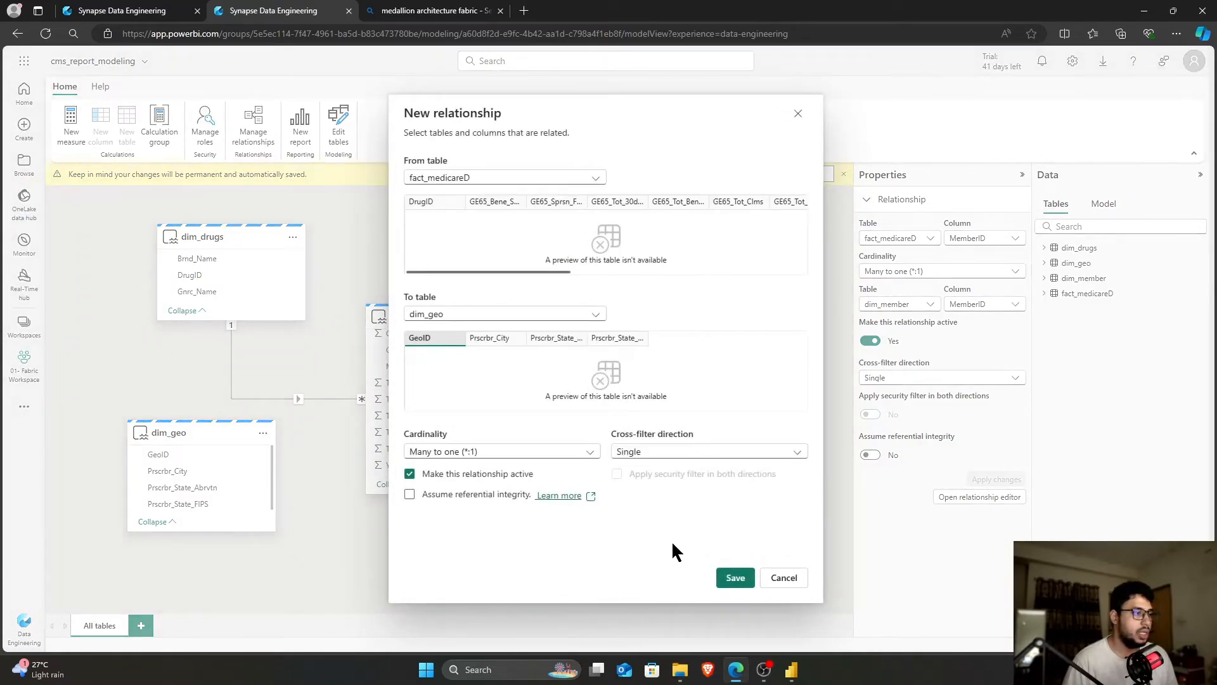
pyautogui.click(725, 578)
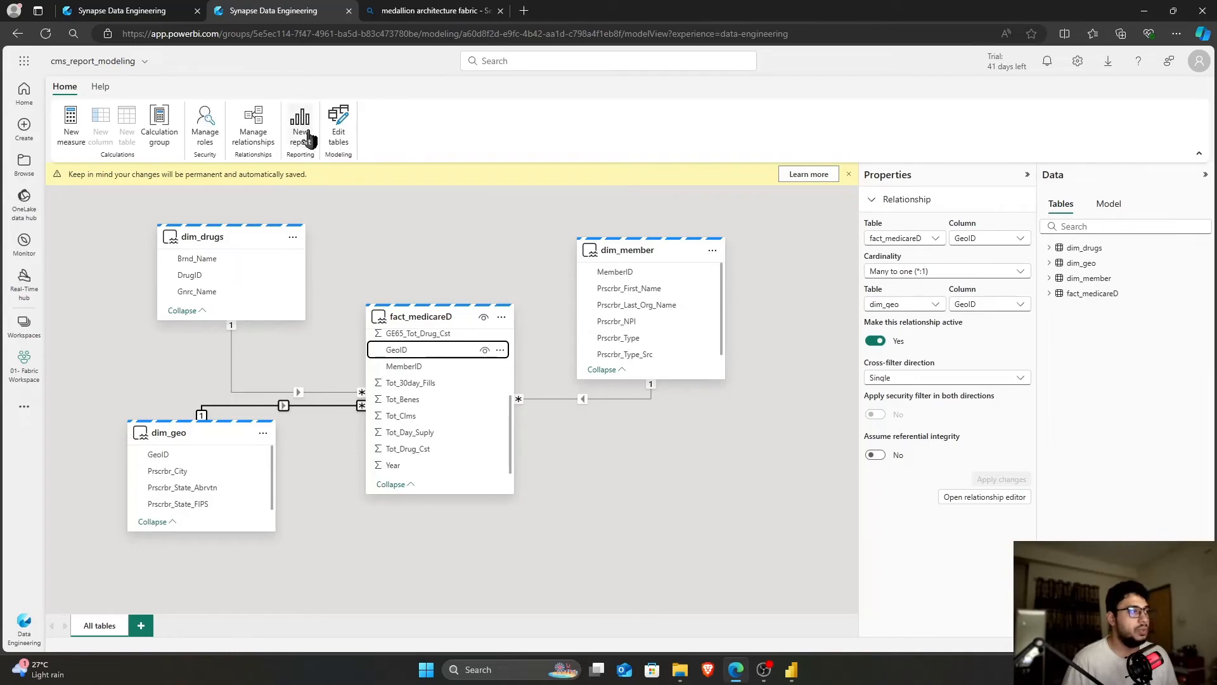
# Create a blank report on the model and save it as cms_report_2
pyautogui.click(301, 135)
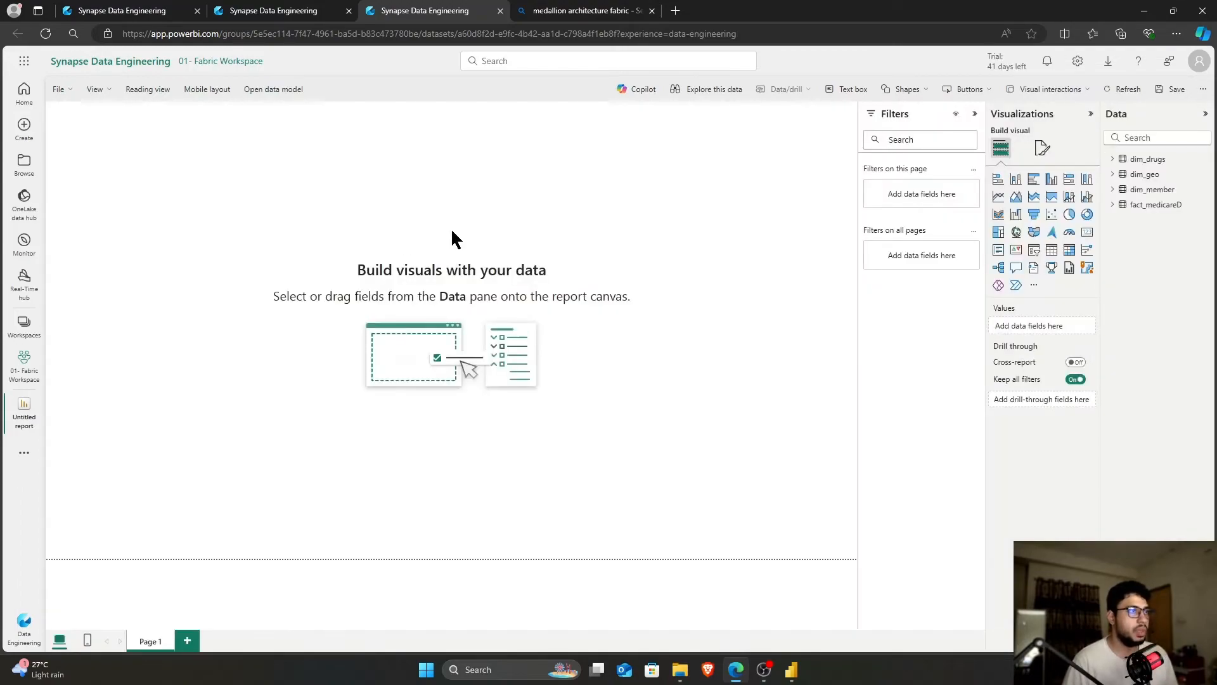
pyautogui.click(58, 89)
pyautogui.click(93, 122)
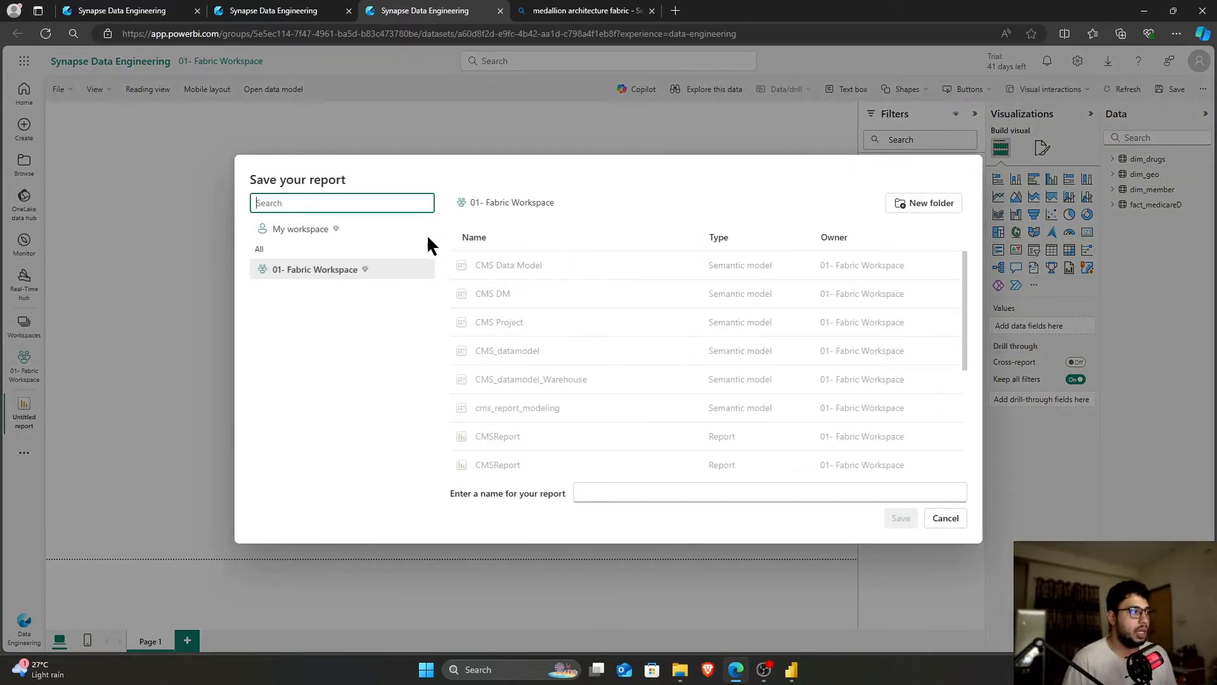
pyautogui.click(666, 493)
pyautogui.write('cm')
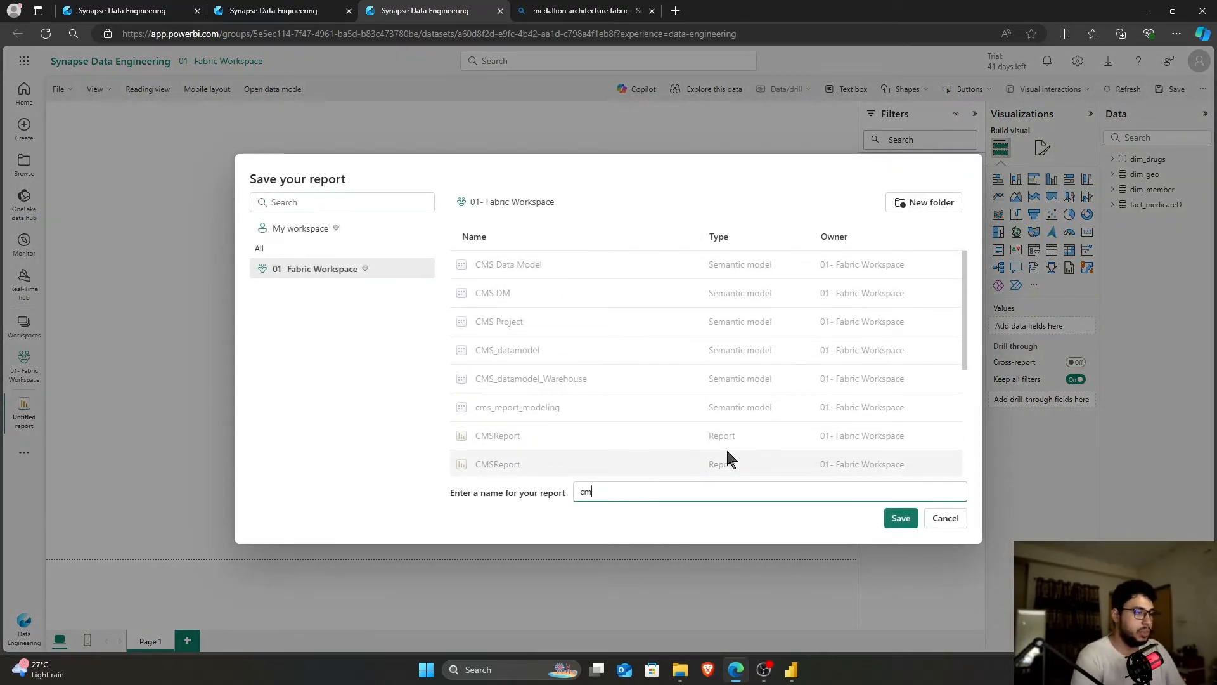
pyautogui.write('s_rep')
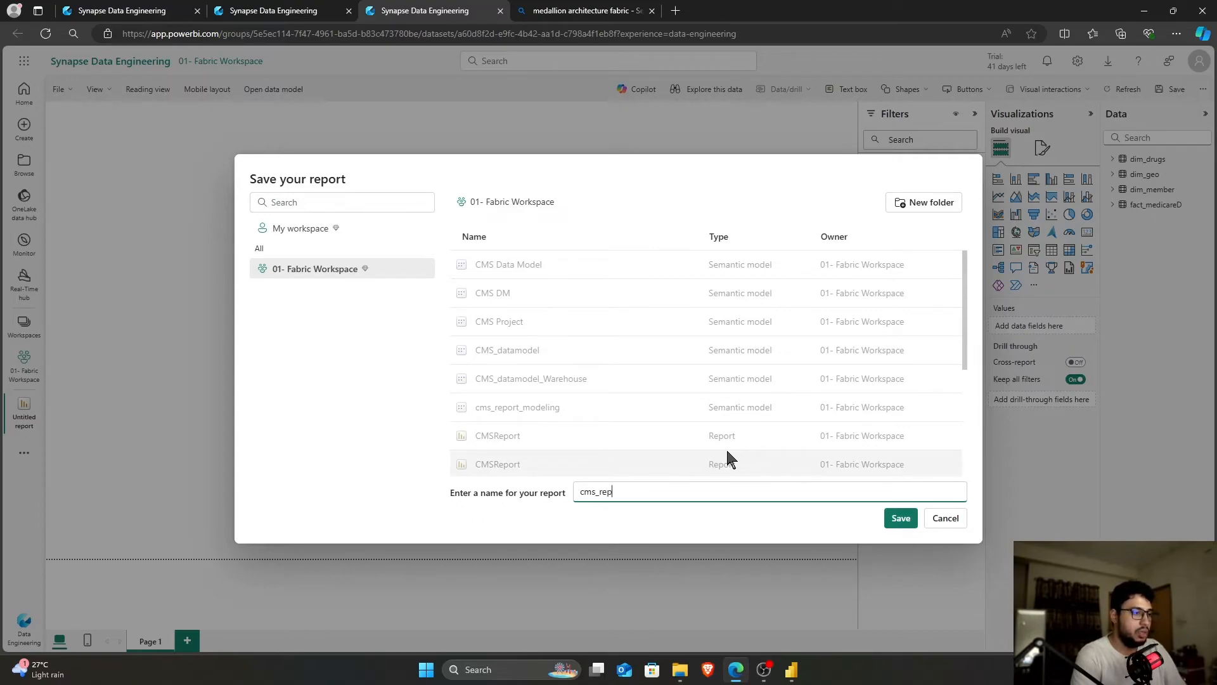
pyautogui.write('ort_v1')
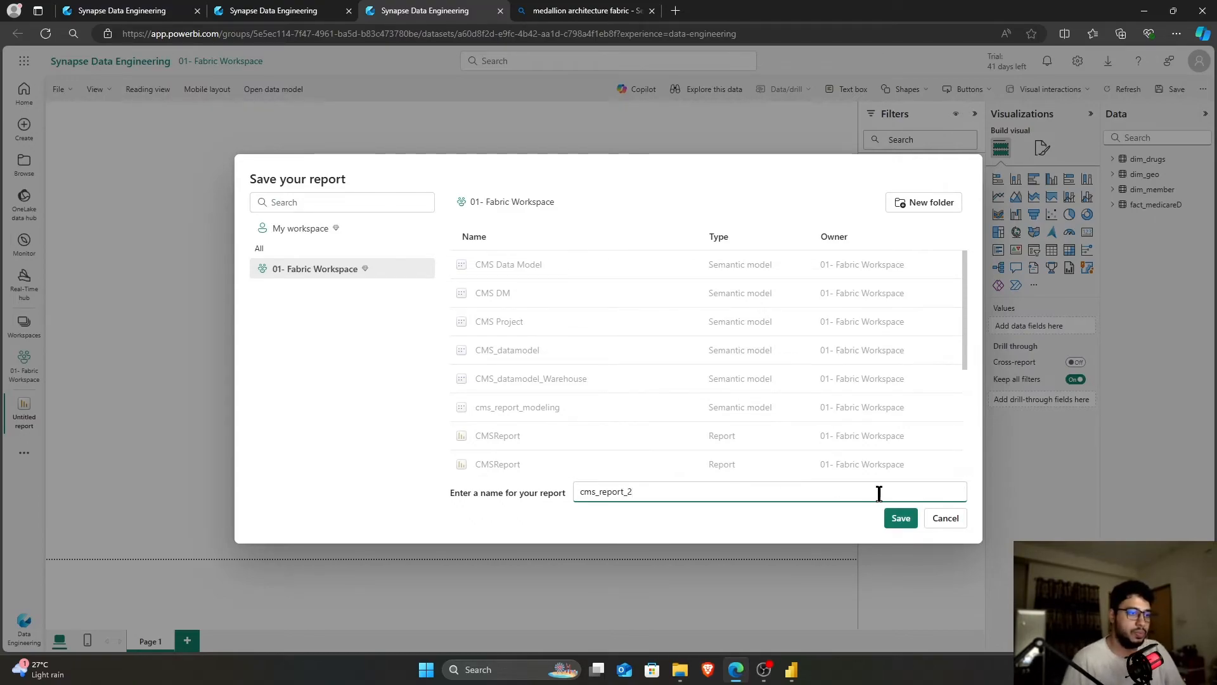
pyautogui.click(907, 520)
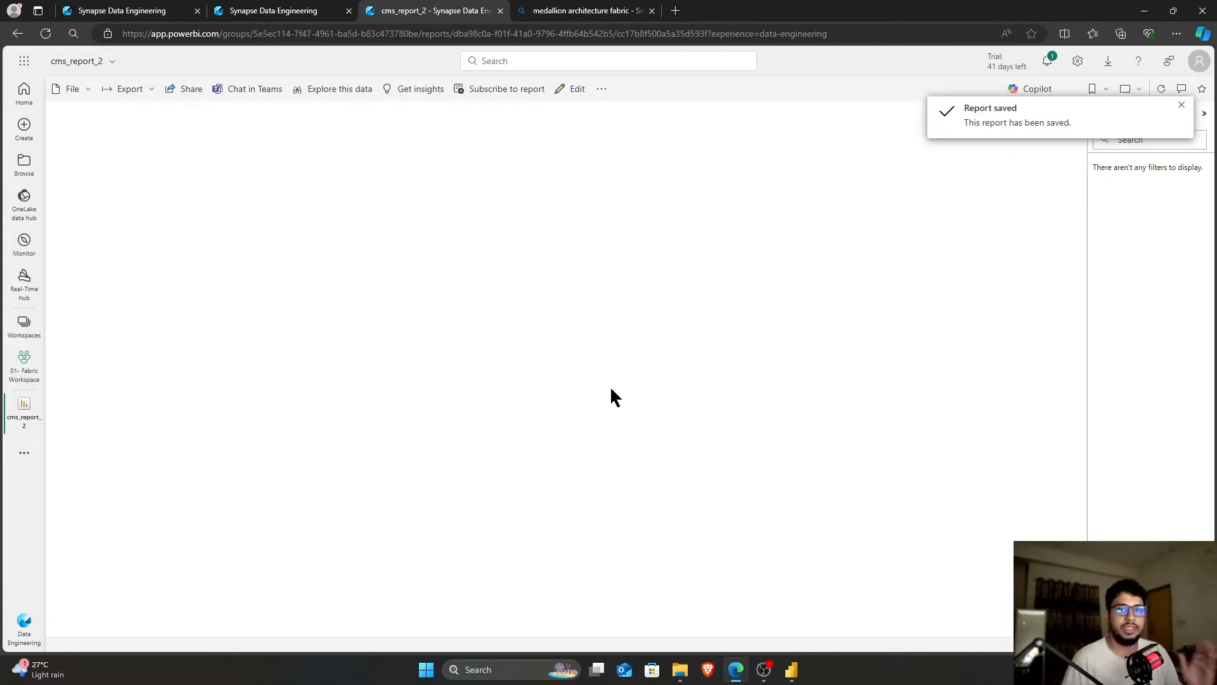
# Download the report as a live-connected .pbix and locate it in Downloads
pyautogui.click(74, 92)
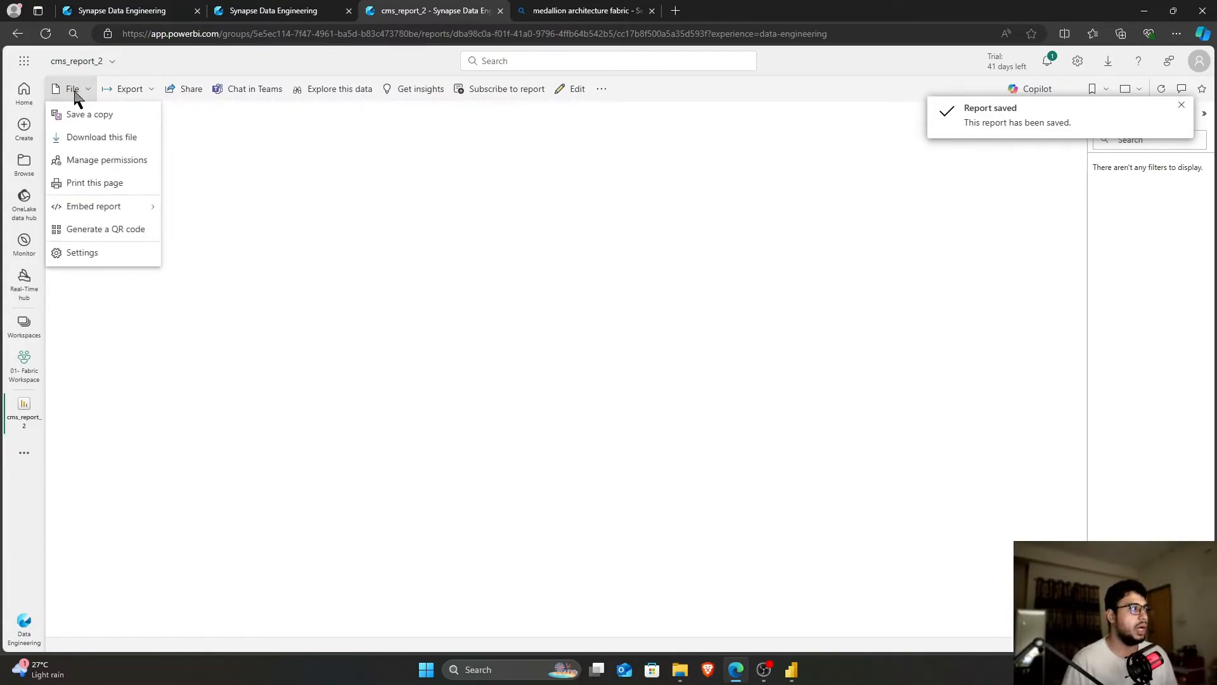
pyautogui.click(101, 137)
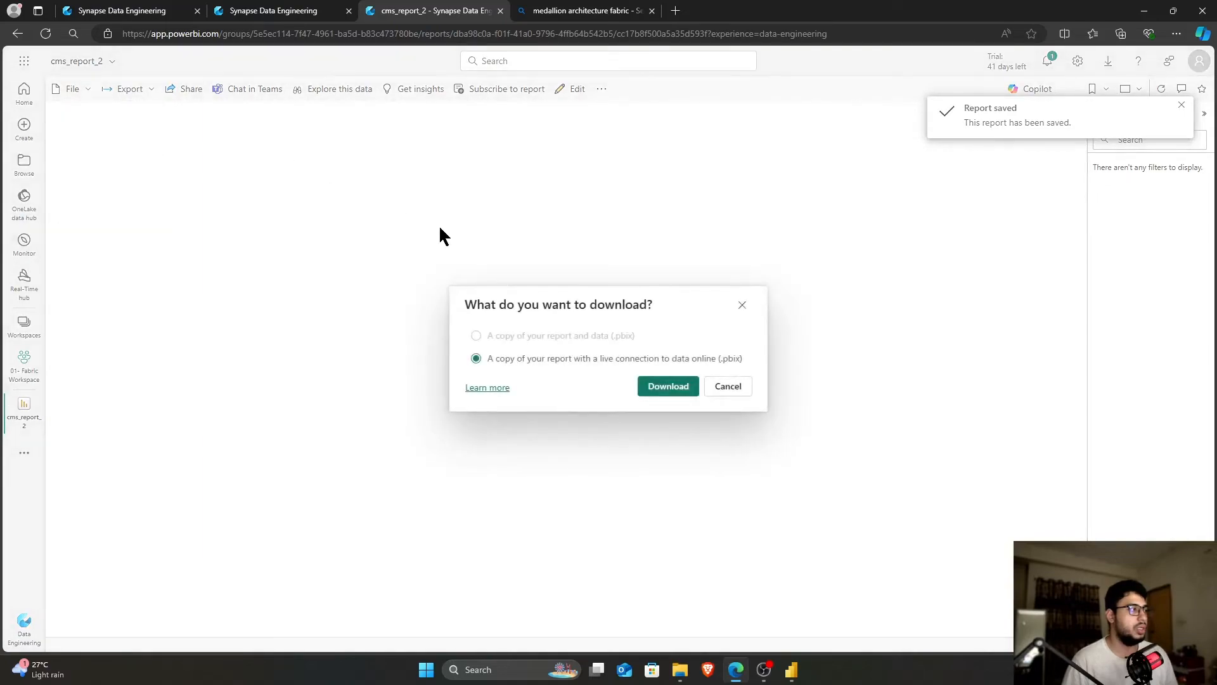
pyautogui.click(664, 386)
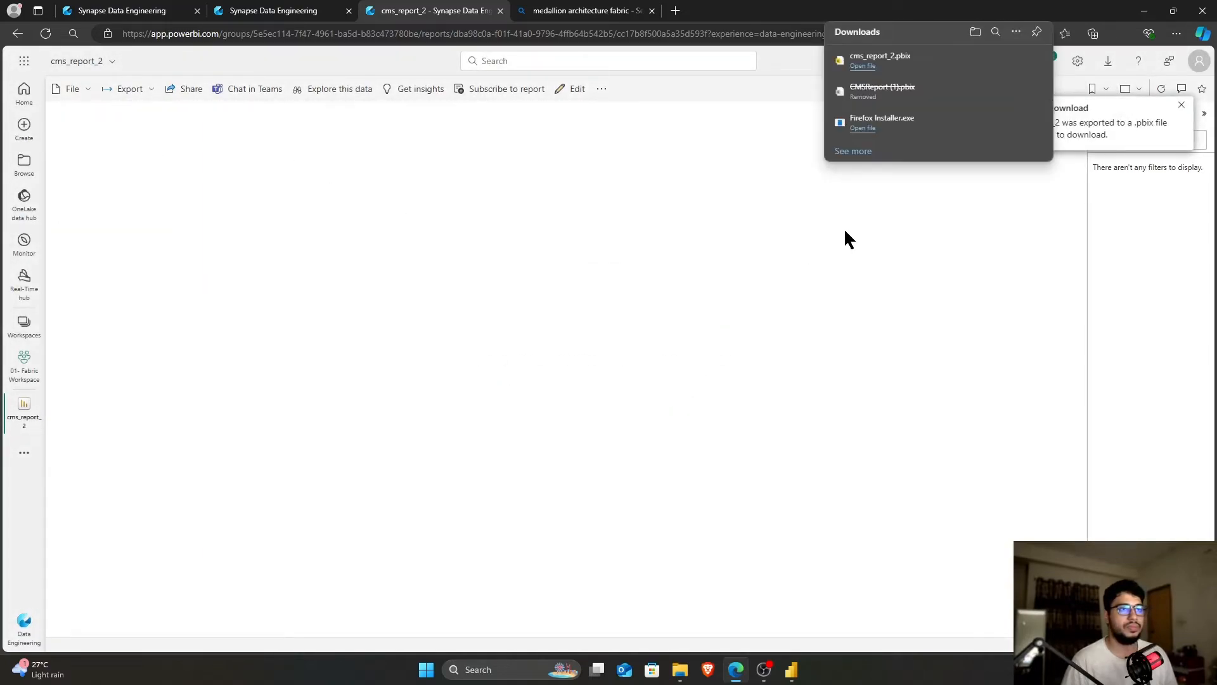
pyautogui.click(1077, 83)
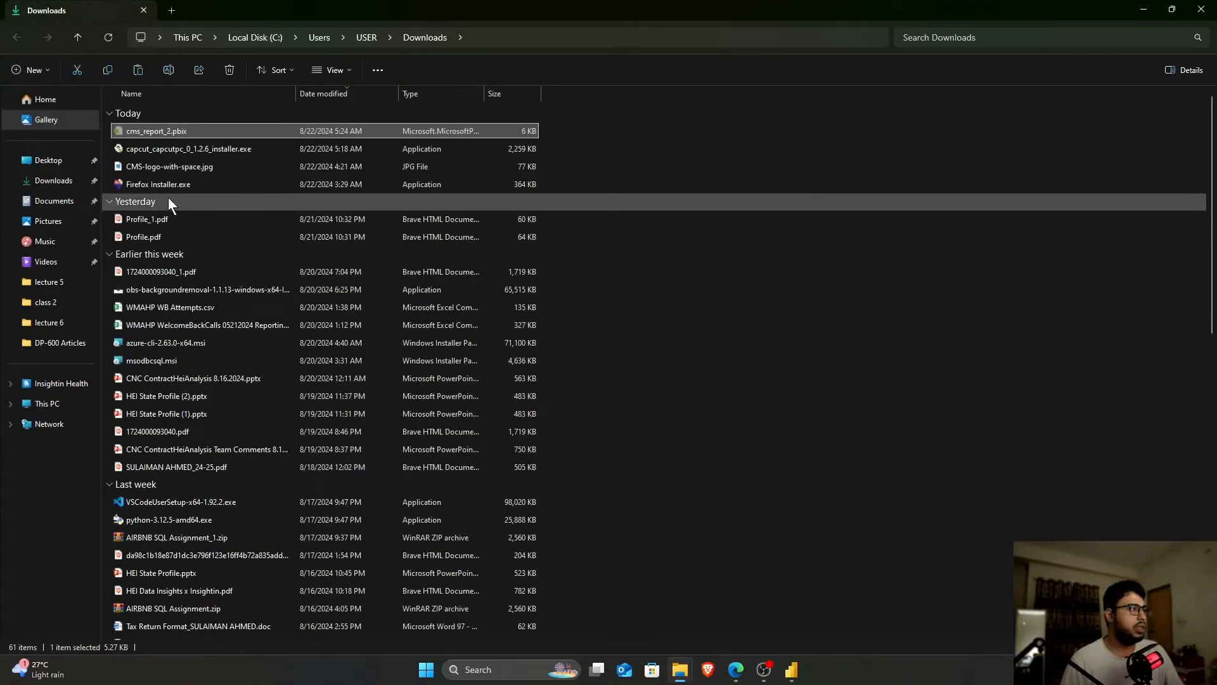
pyautogui.click(143, 10)
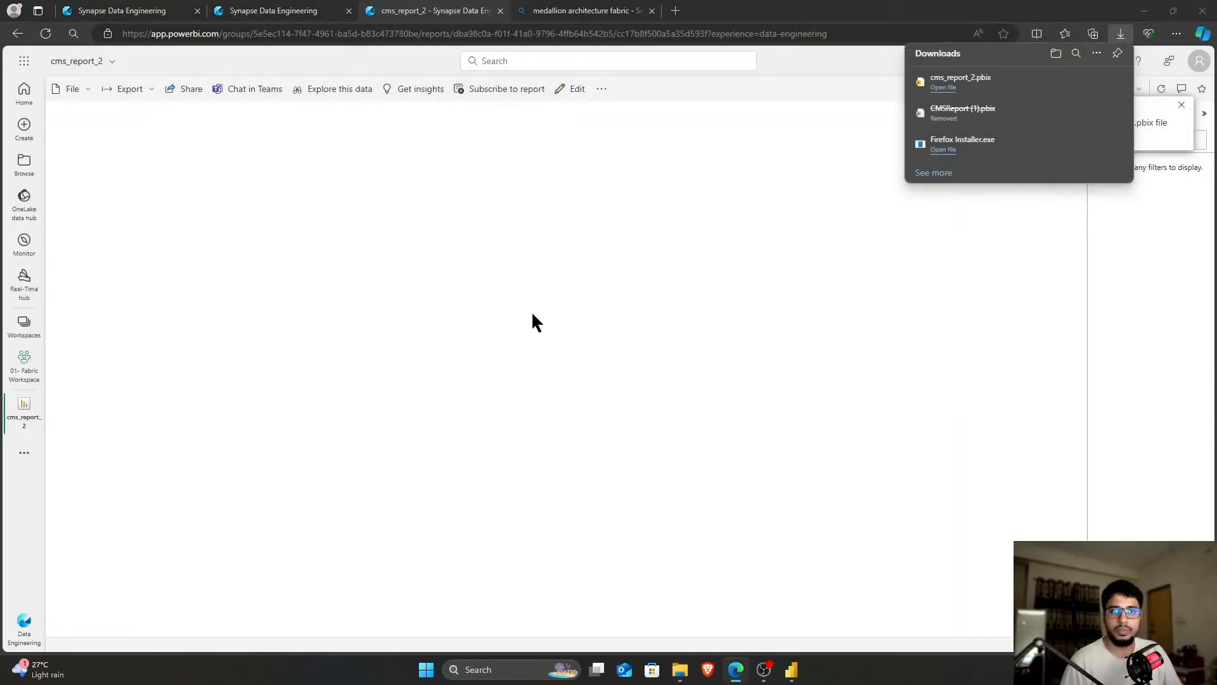
# Paste cms_report_2.pbix into DP-600 Articles, open it in Power BI Desktop, and maximize the window
pyautogui.hotkey('alt', 'Tab')
pyautogui.click(451, 310)
pyautogui.hotkey('ctrl', 'v')
pyautogui.doubleClick(166, 220)
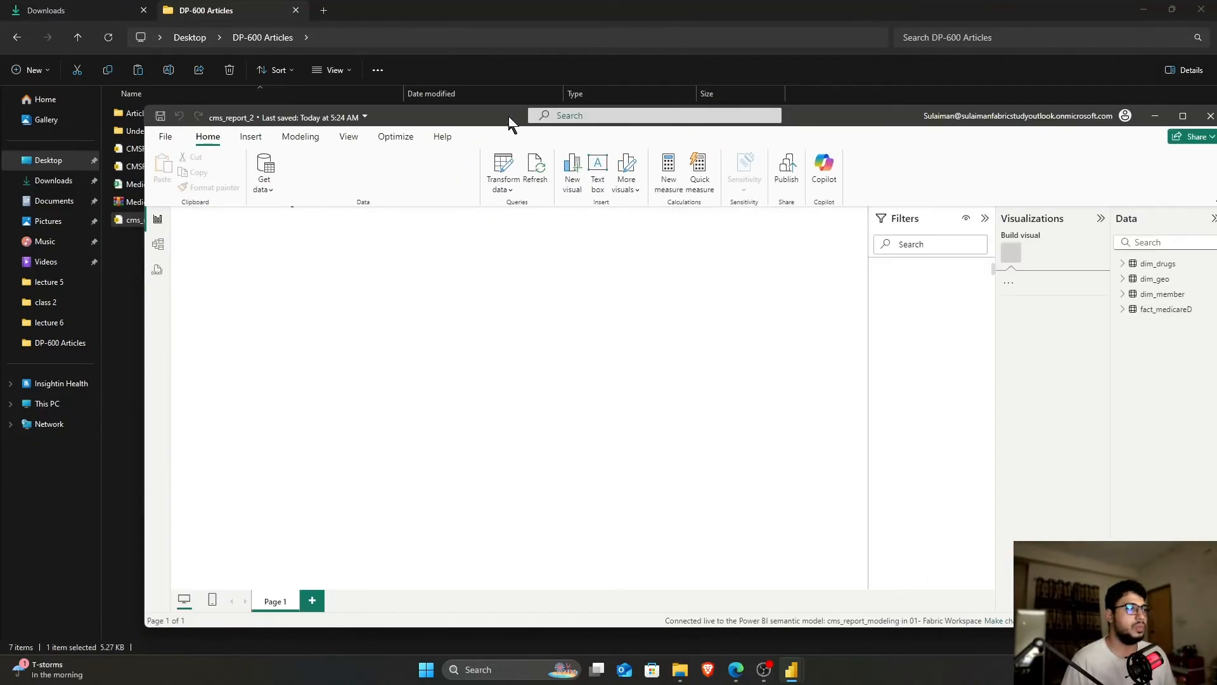
pyautogui.doubleClick(499, 112)
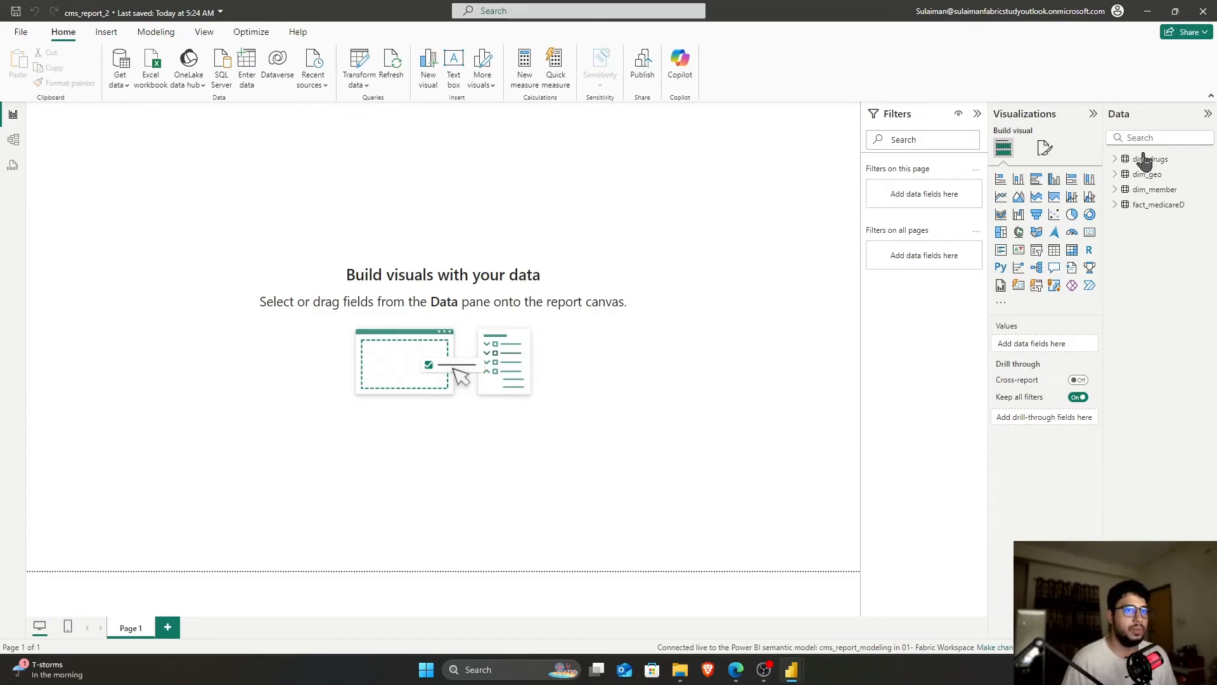
# Review Model view, decline adding a local model from Transform data, then return to Edge
pyautogui.click(13, 140)
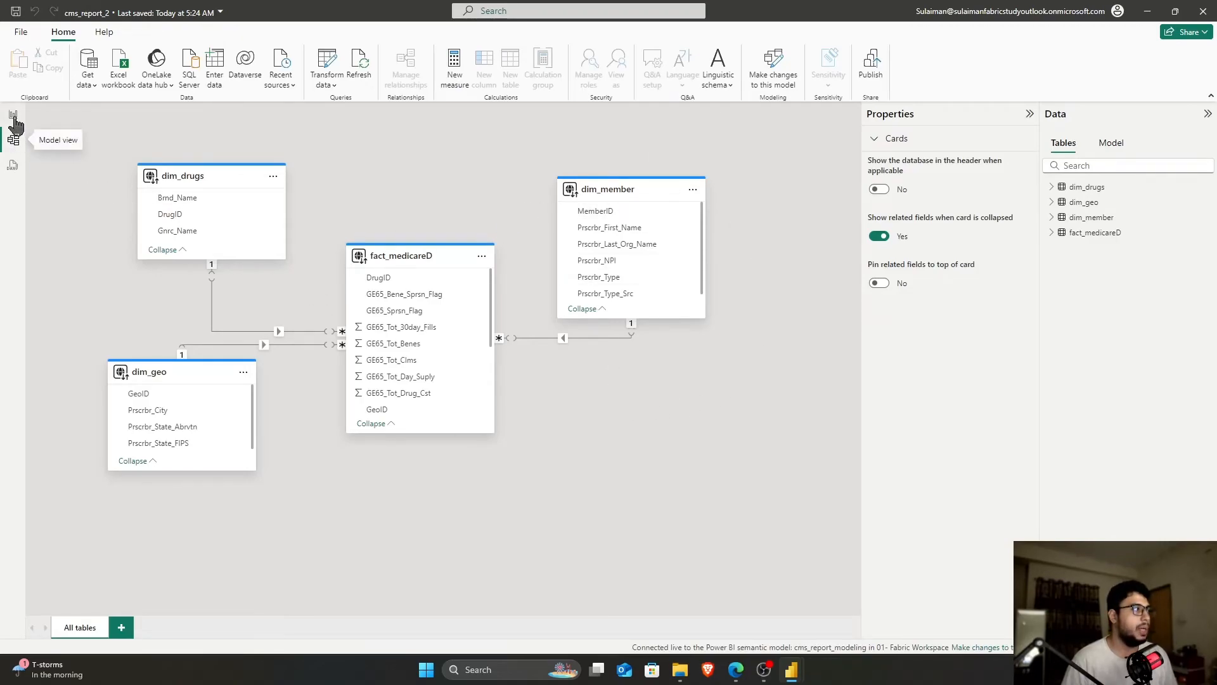
pyautogui.click(14, 117)
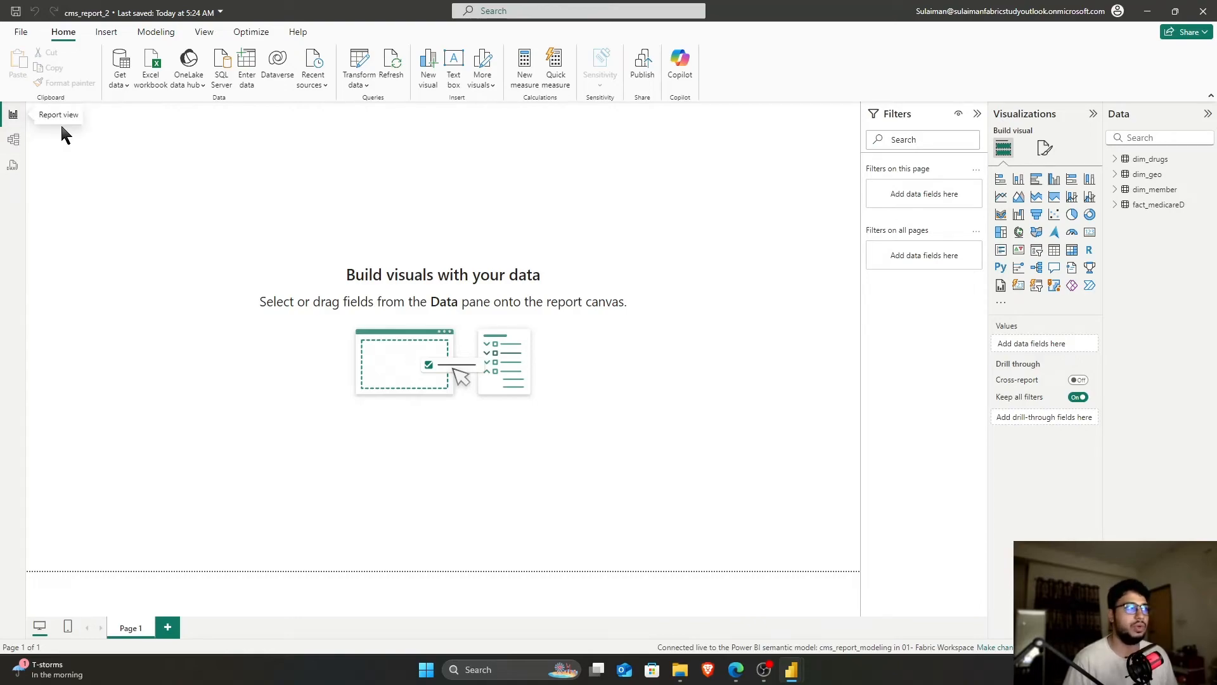
pyautogui.click(360, 63)
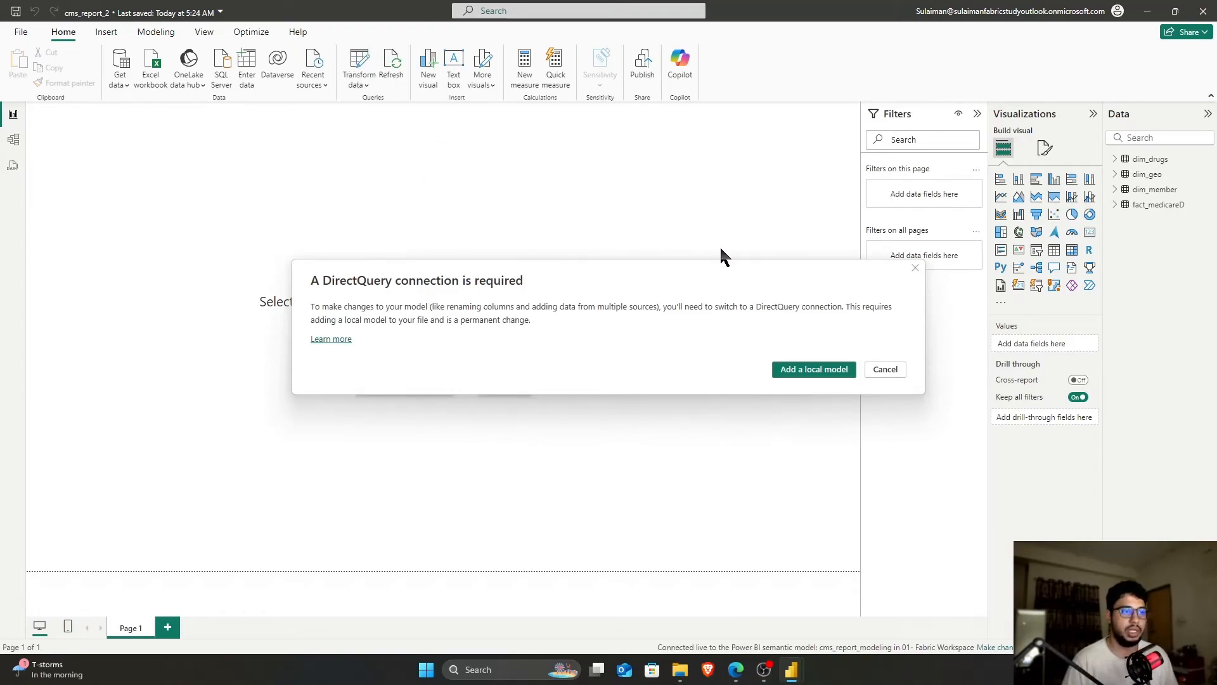
pyautogui.click(885, 369)
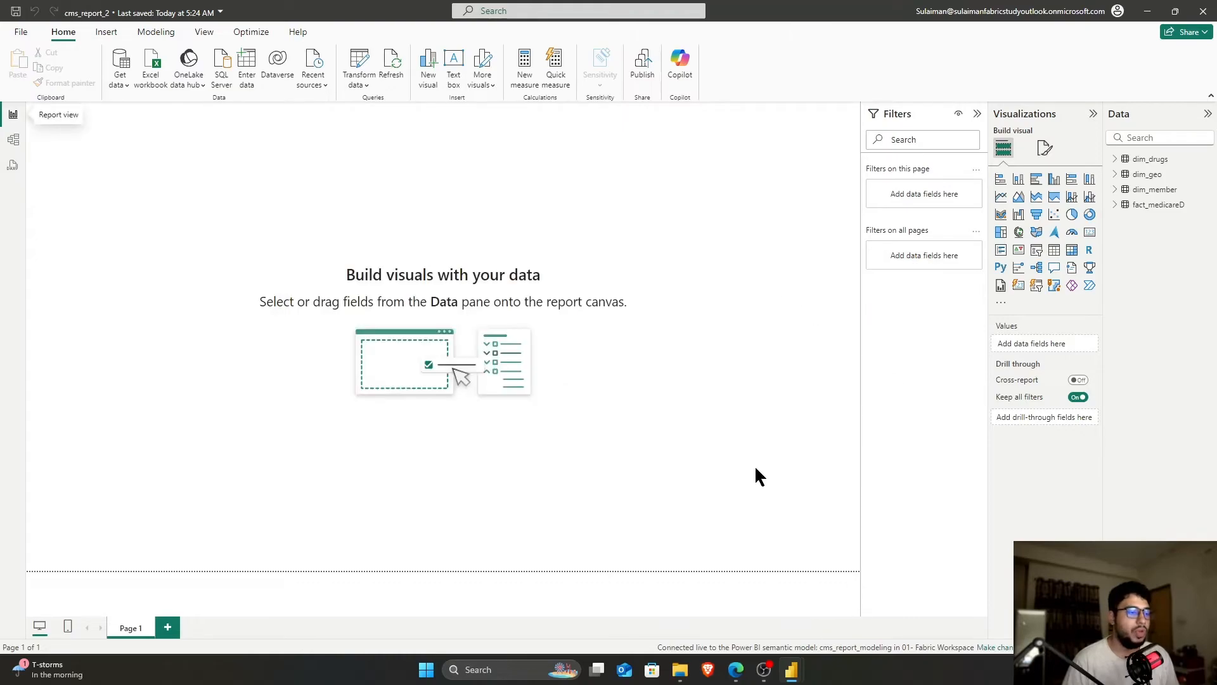
pyautogui.moveTo(735, 669)
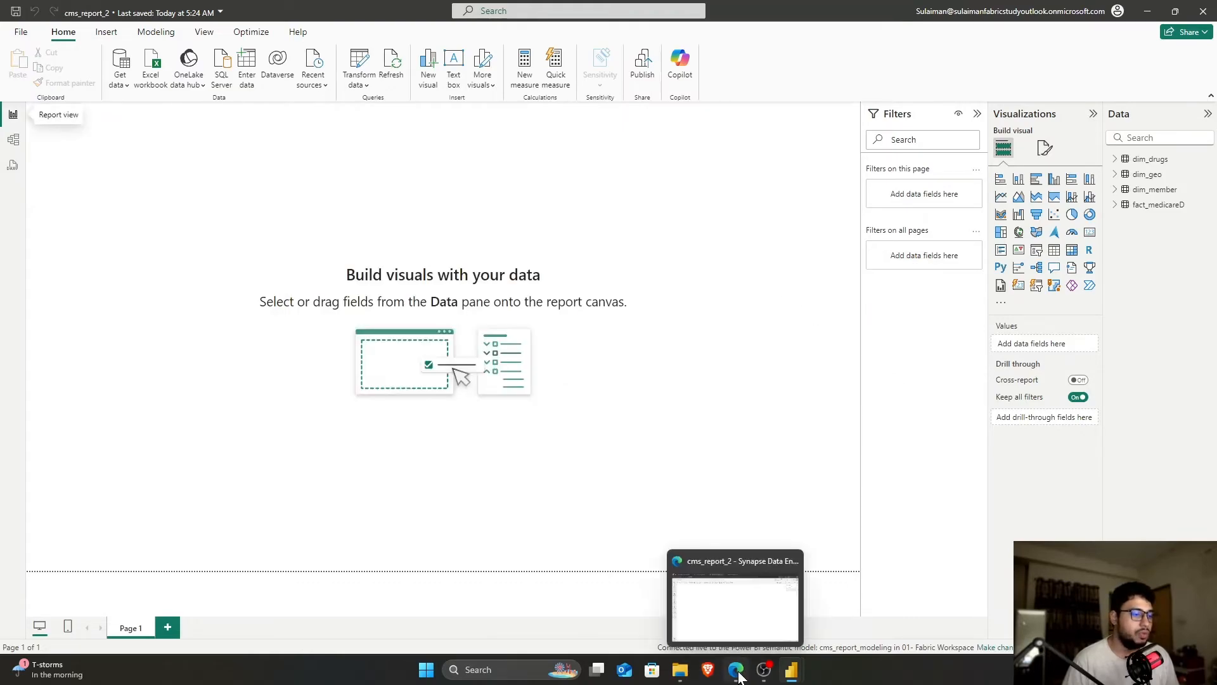
pyautogui.click(741, 622)
# Inspect DrugID values in the dim_drugs warehouse preview, then switch to the CMSReport window
pyautogui.click(272, 11)
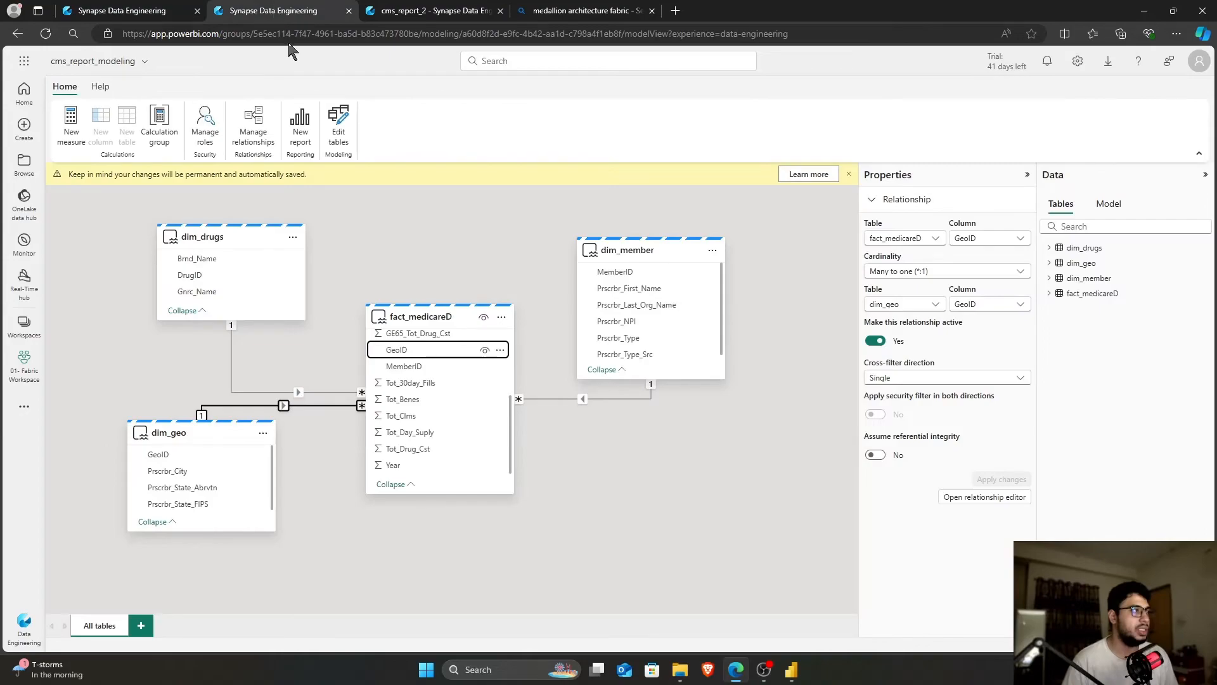
pyautogui.click(123, 11)
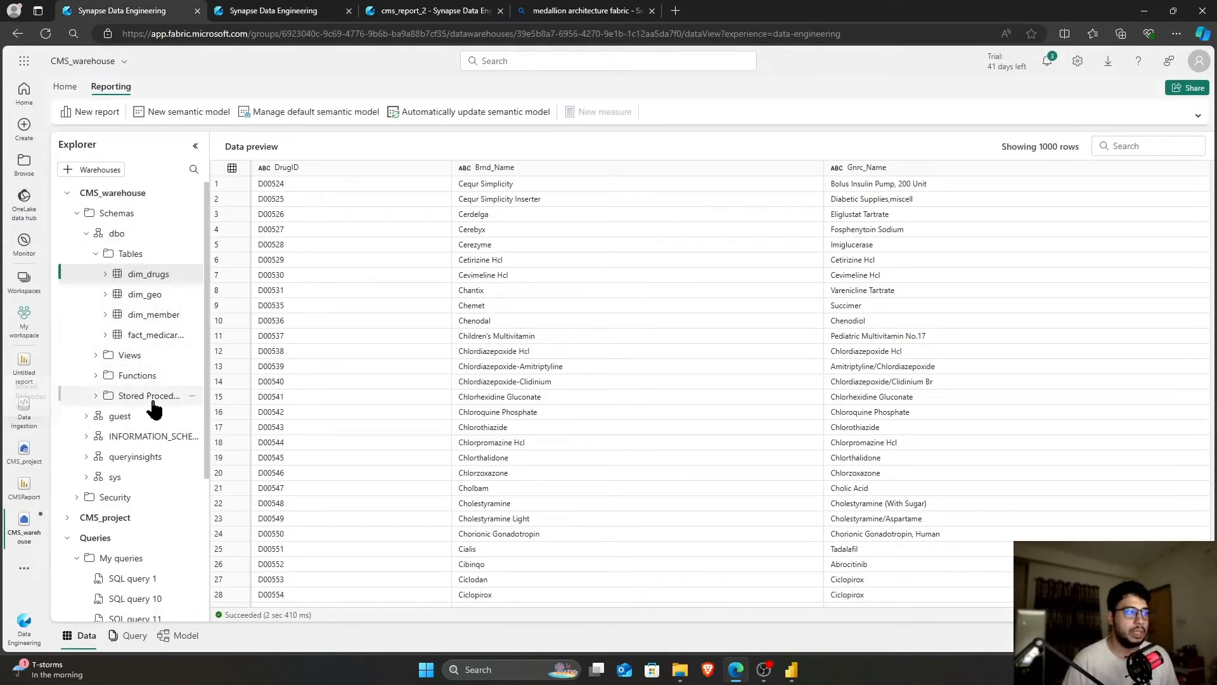
pyautogui.click(340, 322)
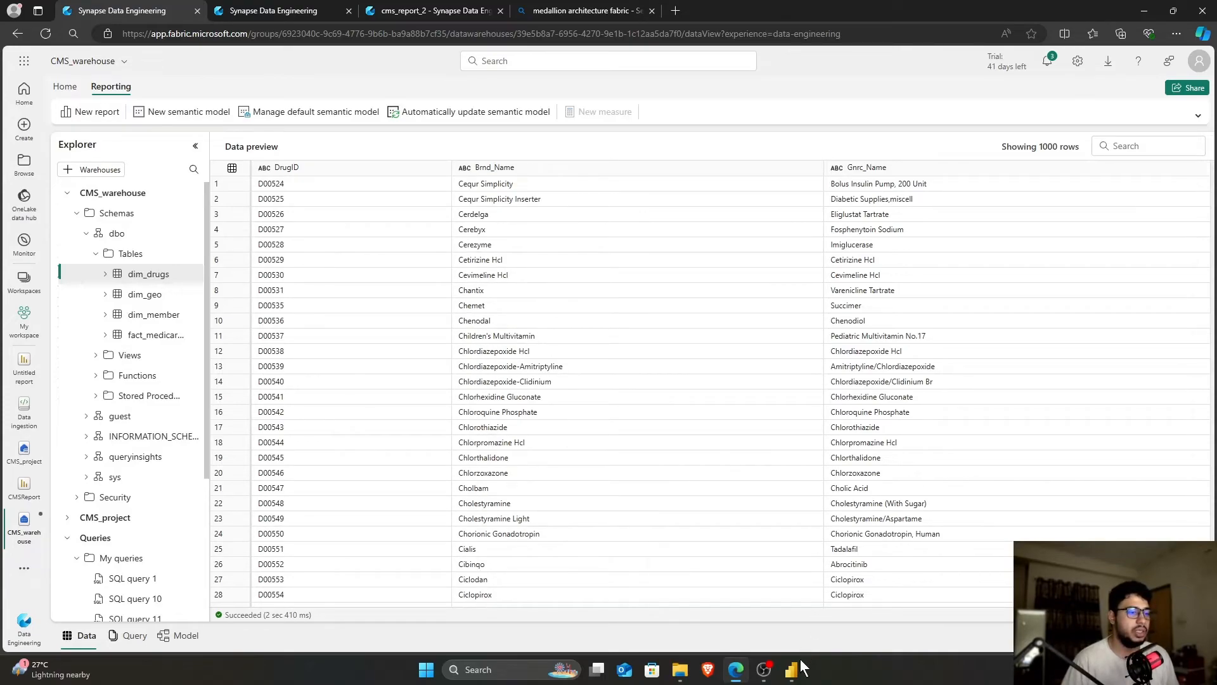
pyautogui.moveTo(797, 674)
pyautogui.click(774, 618)
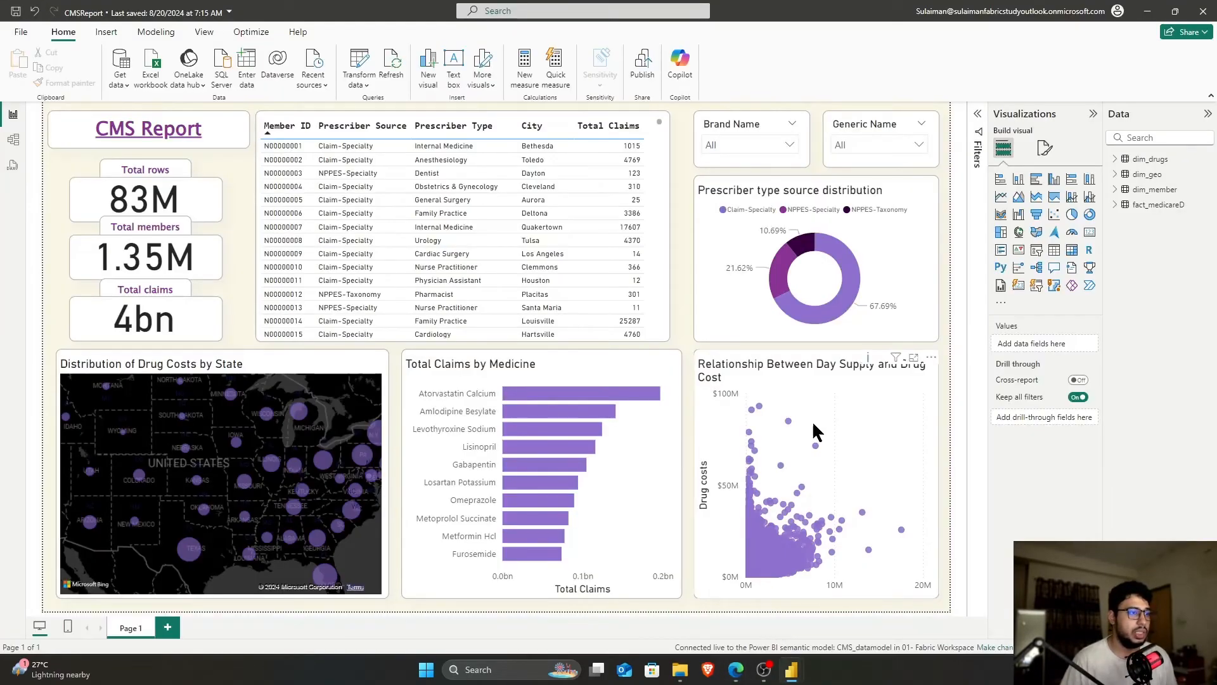
# Copy every visual from the CMSReport page and paste them onto the blank cms_report_2 canvas
pyautogui.hotkey('ctrl', 'a')
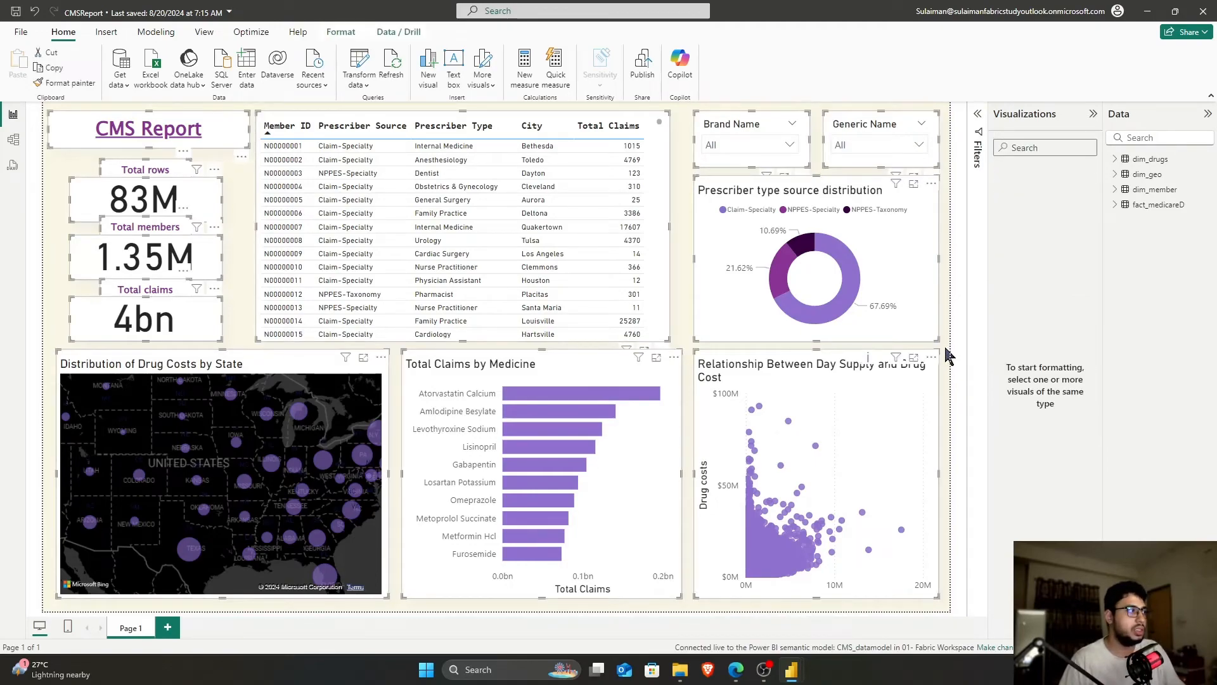
pyautogui.moveTo(800, 676)
pyautogui.click(859, 608)
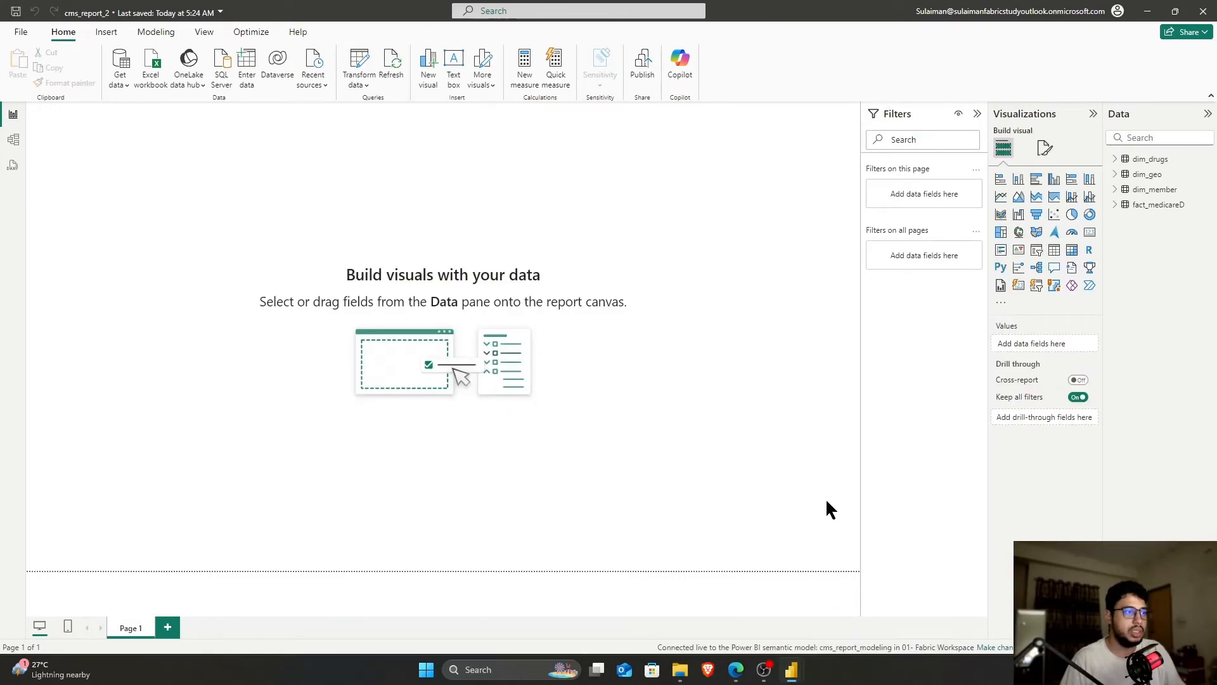
pyautogui.hotkey('ctrl', 'v')
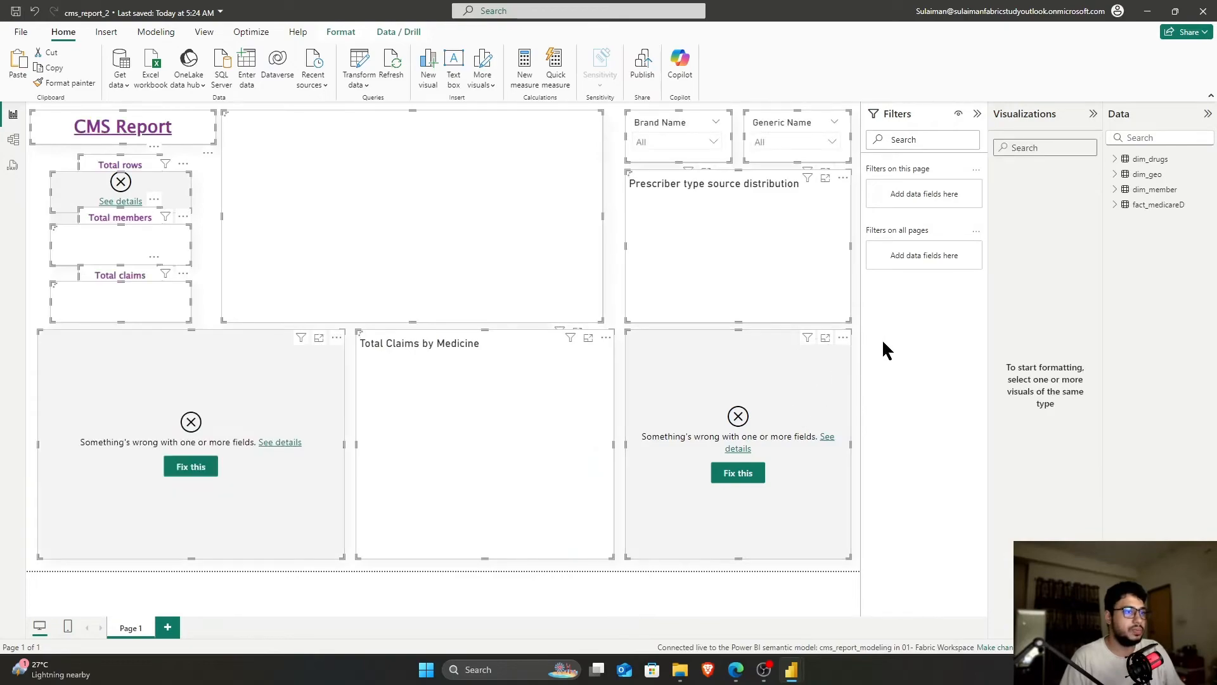
pyautogui.click(856, 320)
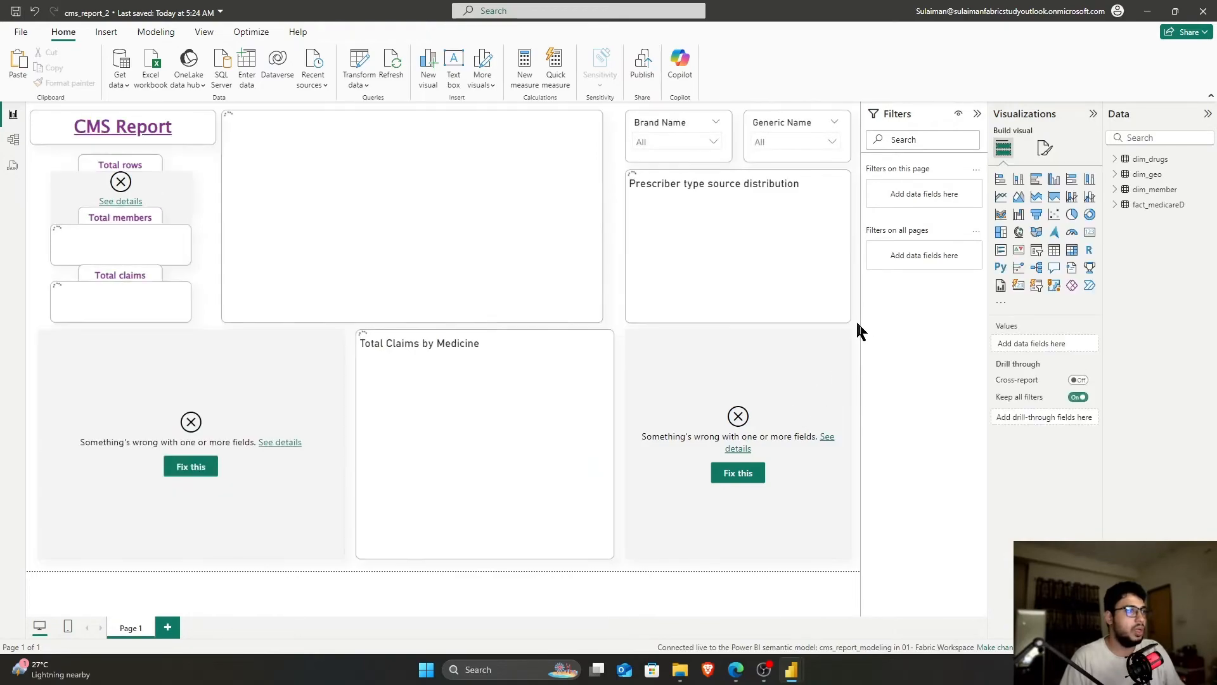
# Collapse the Filters pane, select the broken Total rows card and expand fact_medicareD's fields
pyautogui.click(977, 114)
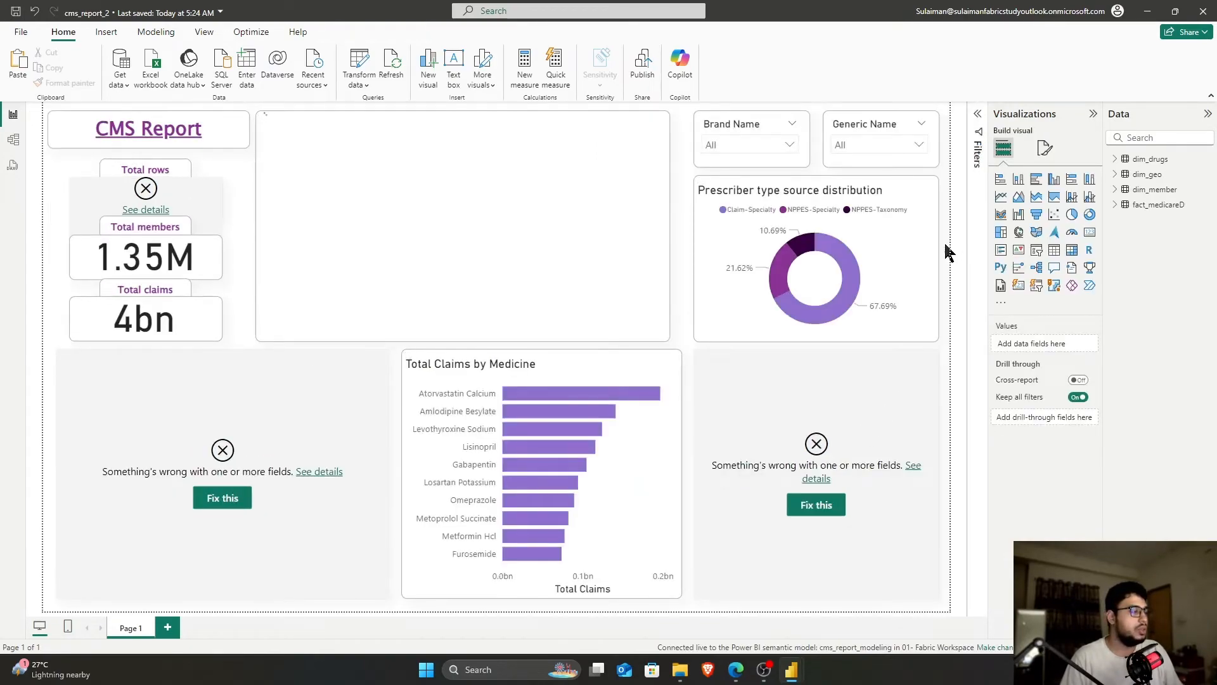
pyautogui.click(200, 201)
pyautogui.click(1115, 205)
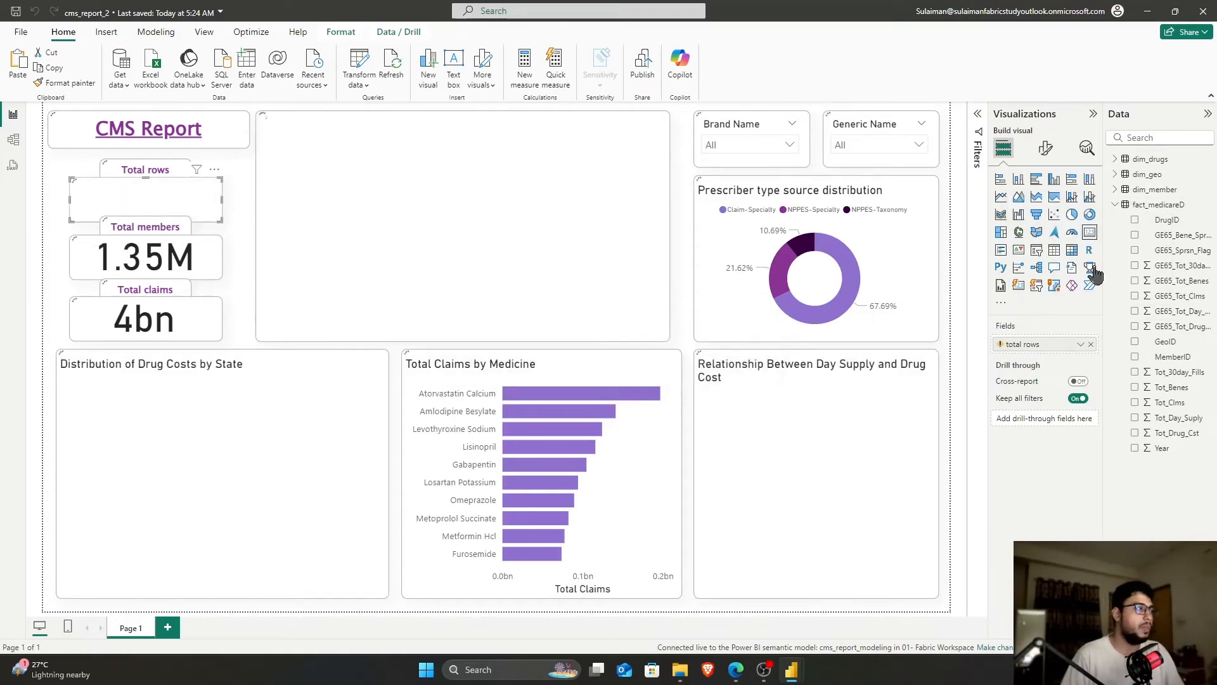
# Create the measure total_rows = COUNTROWS(fact_medicareD) and put it in the Total rows card
pyautogui.write('to')
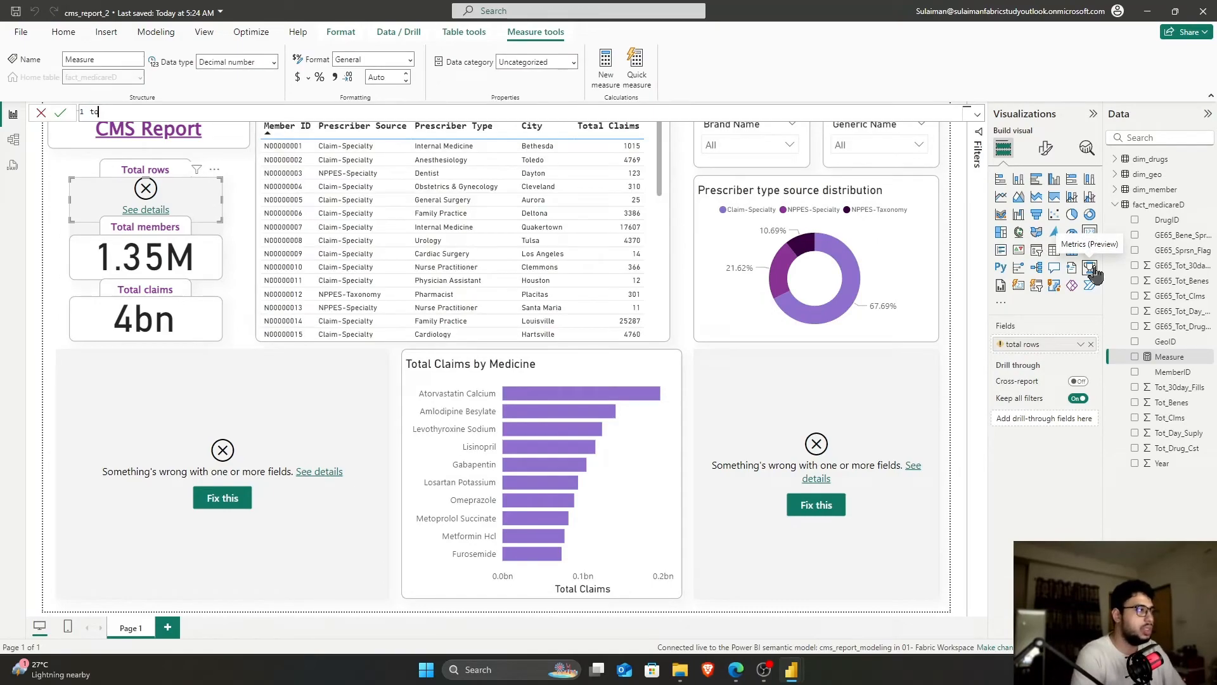
pyautogui.write('tal_rows =')
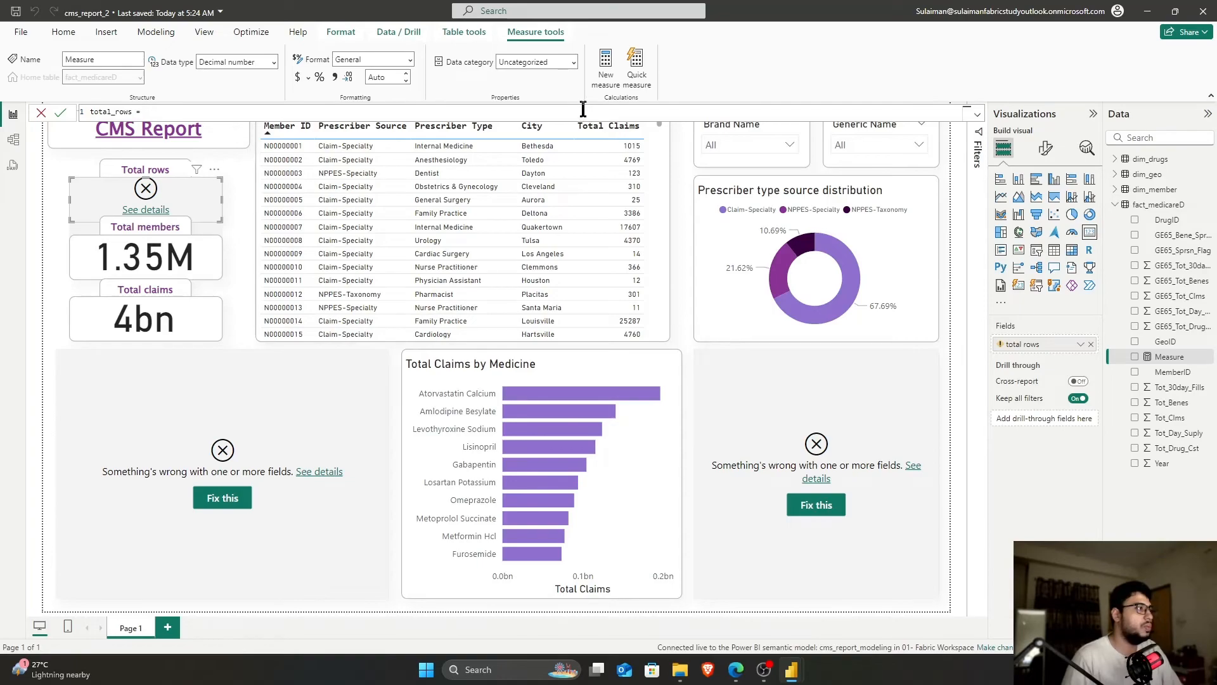
pyautogui.scroll(3, 574, 114)
pyautogui.write('countr')
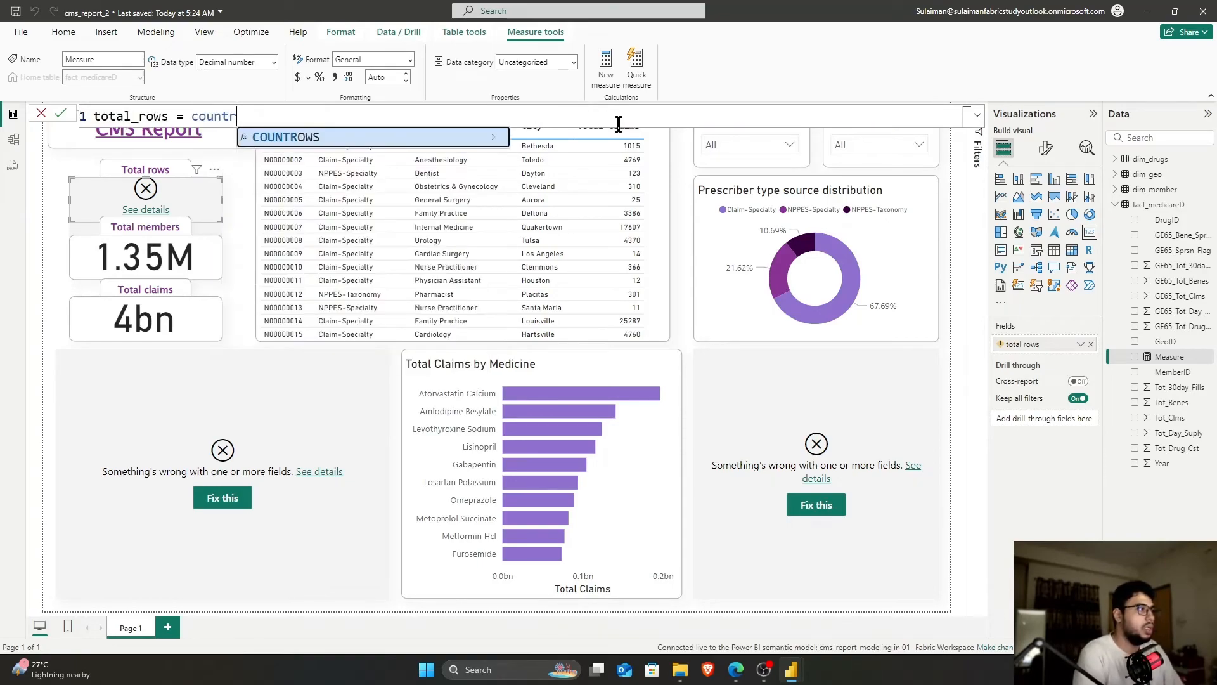
pyautogui.press('Tab')
pyautogui.write('fac')
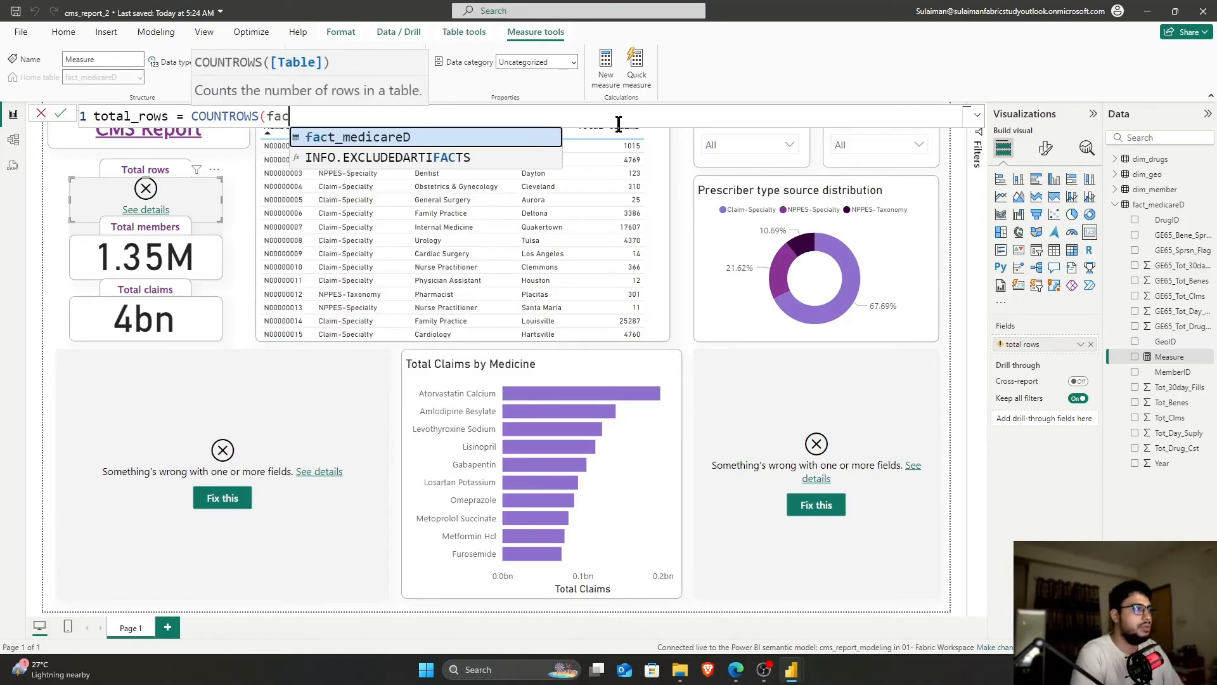
pyautogui.press('Tab')
pyautogui.write(')')
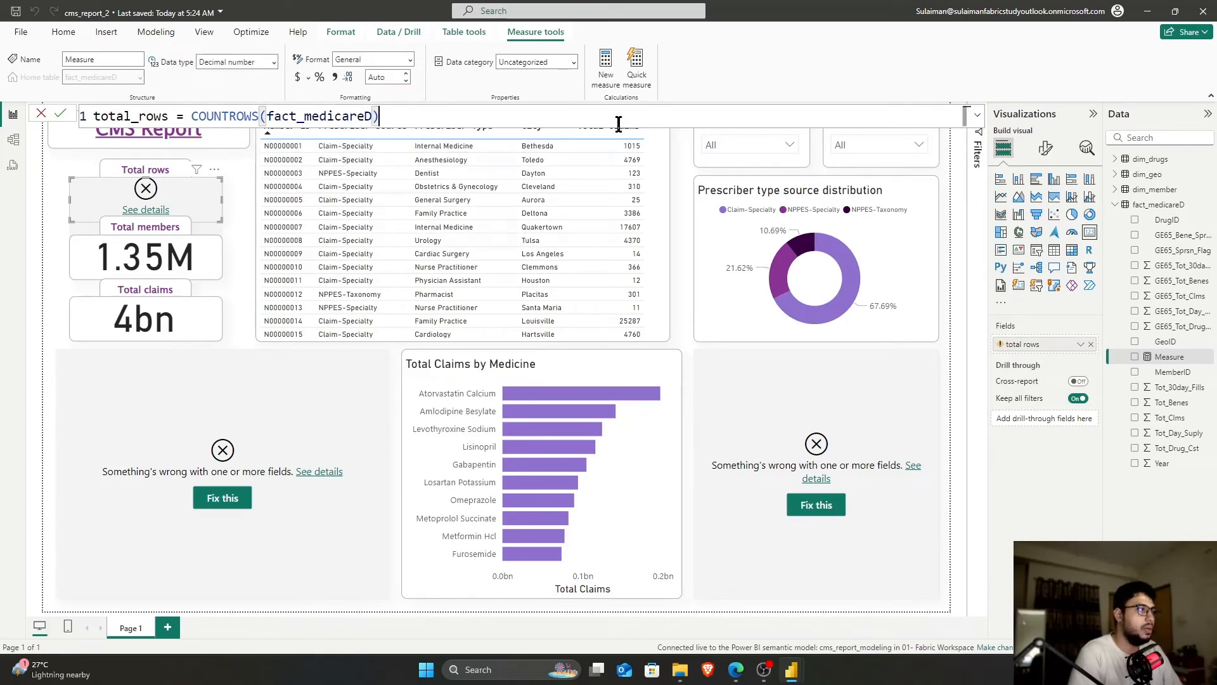
pyautogui.press('Return')
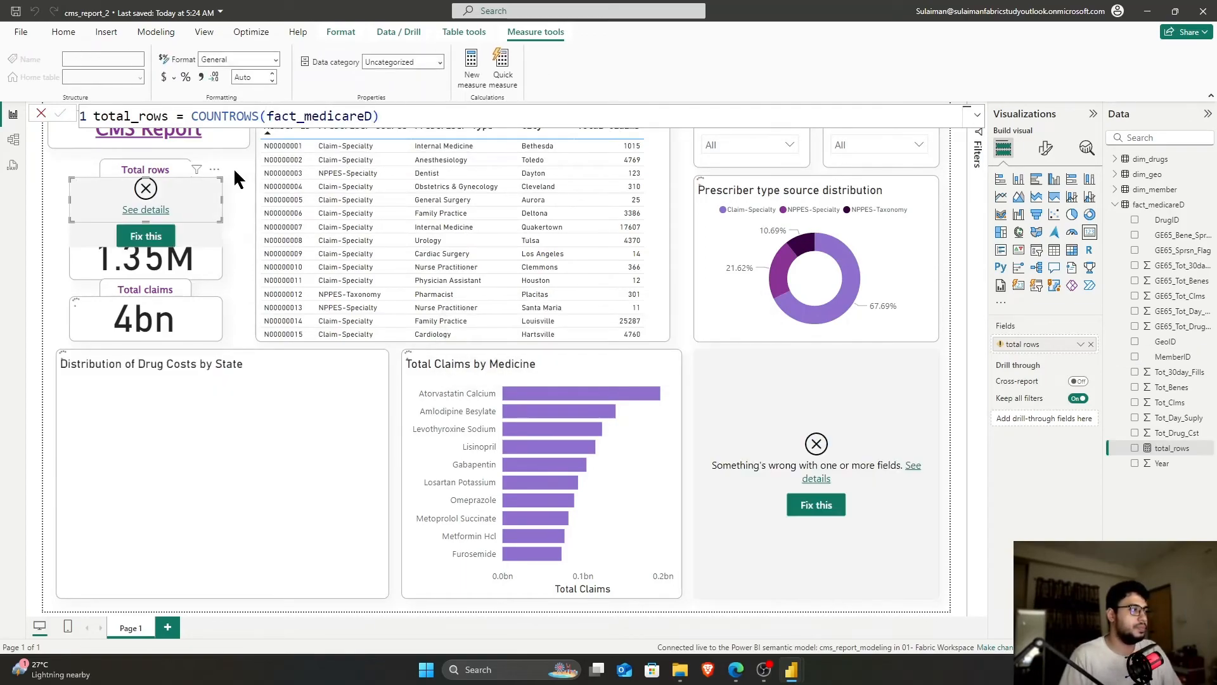
pyautogui.click(1091, 345)
pyautogui.click(1134, 448)
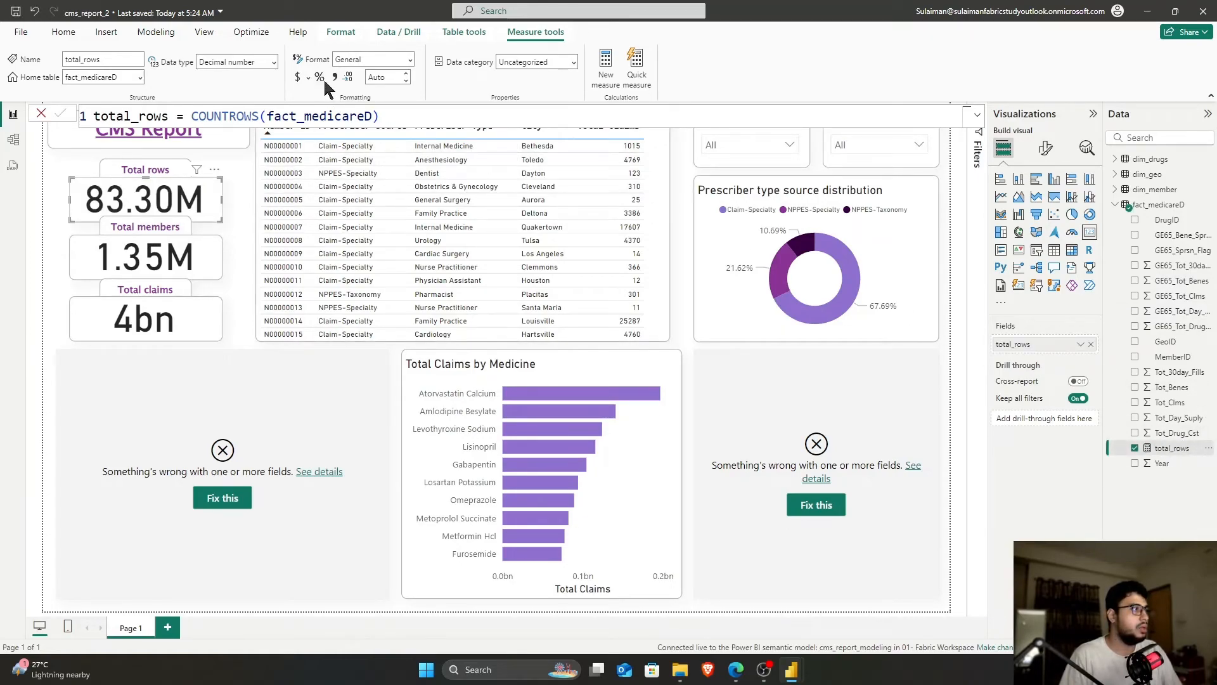
# Format total_rows with thousands separators and 0 decimal places so the card shows 83M
pyautogui.click(409, 60)
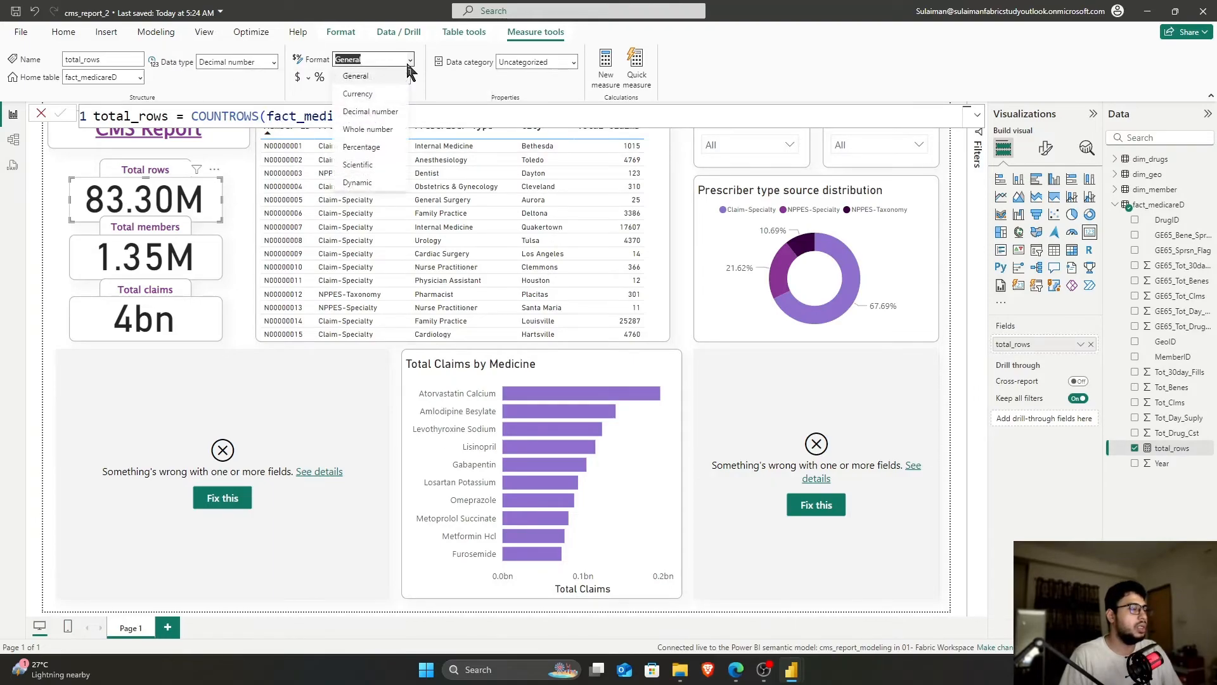
pyautogui.click(436, 88)
pyautogui.click(335, 78)
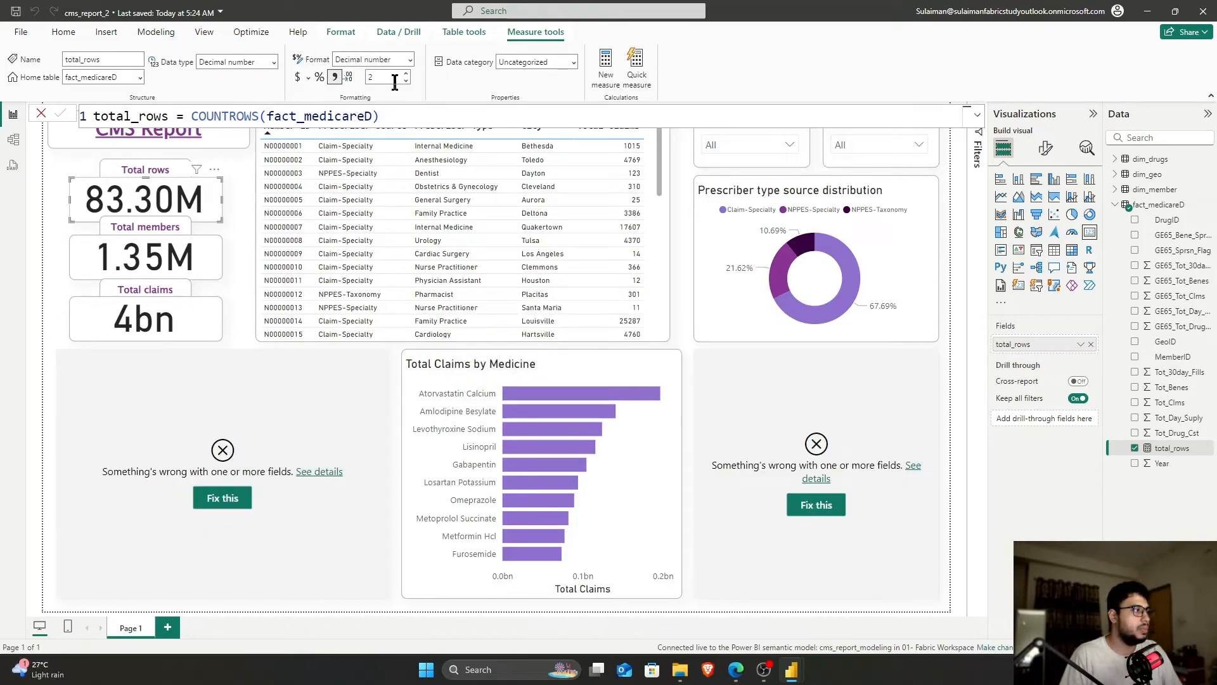
pyautogui.click(410, 60)
pyautogui.click(411, 57)
pyautogui.click(406, 80)
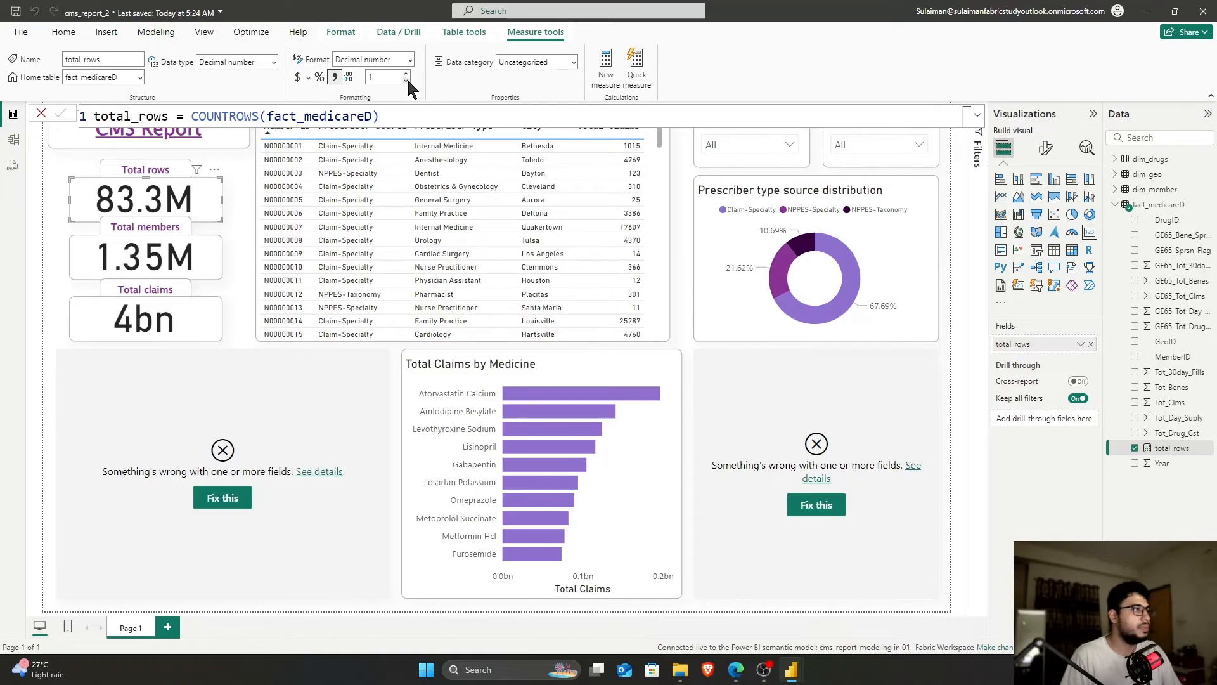
pyautogui.click(406, 81)
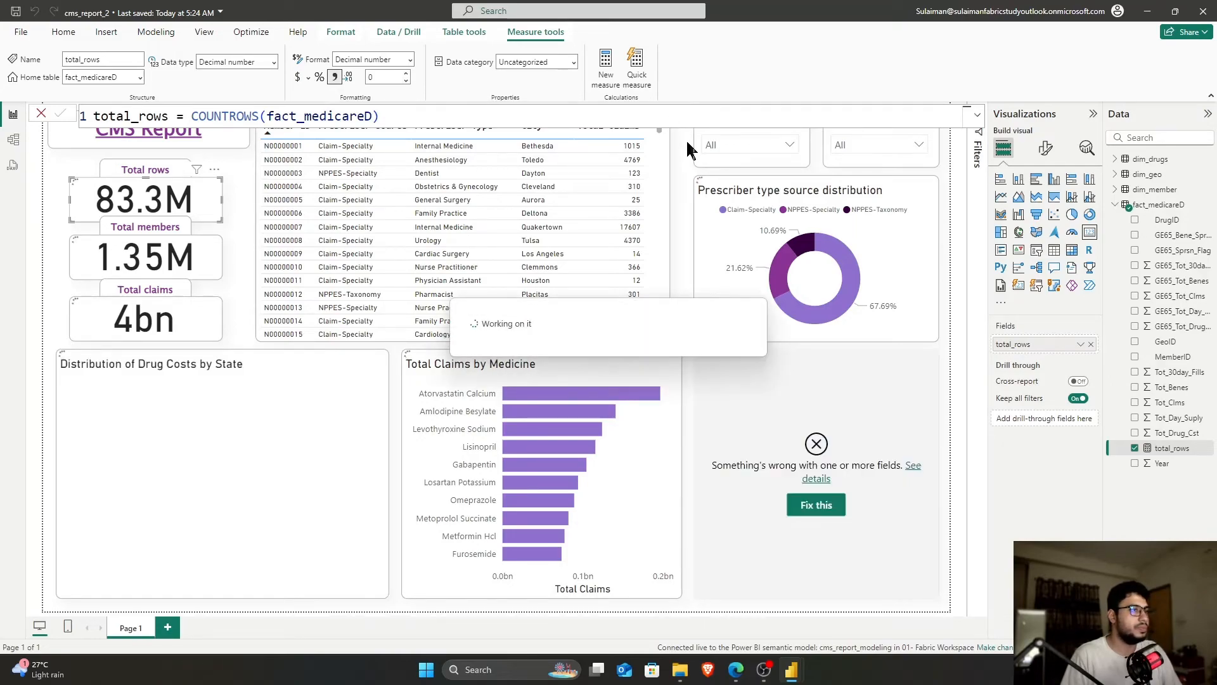
pyautogui.click(680, 168)
# Remove the missing Drug costs field from the map and size its bubbles by Tot_Drug_Cst
pyautogui.click(337, 415)
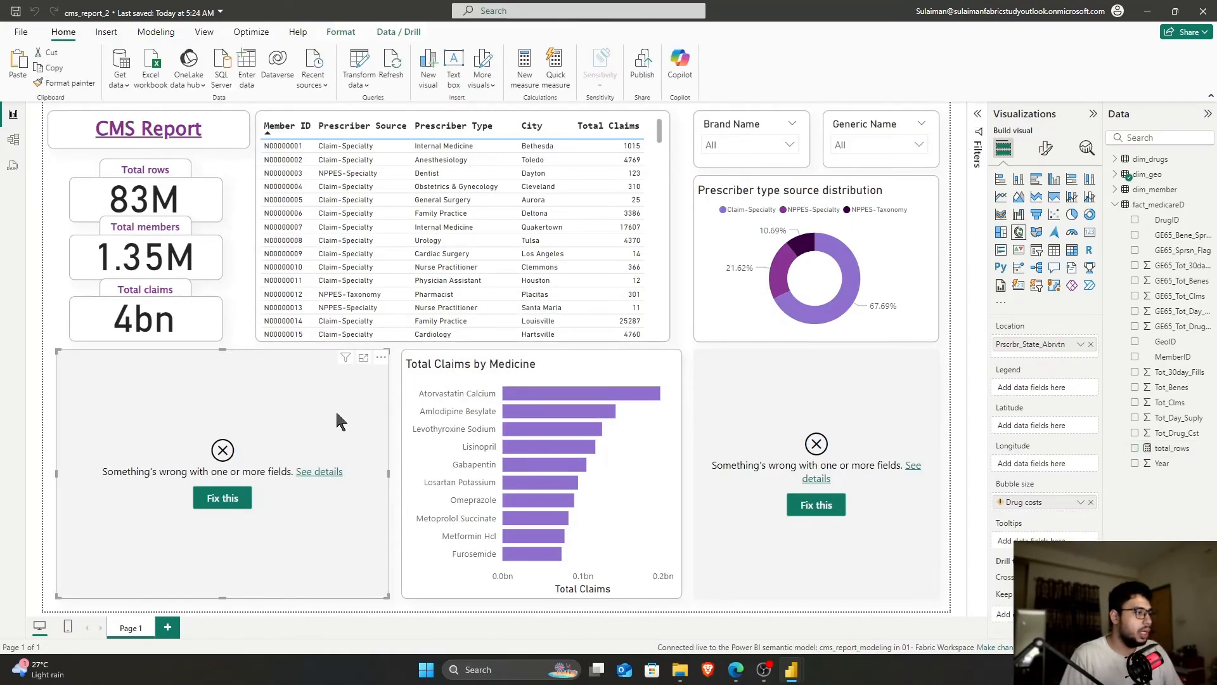
pyautogui.moveTo(1058, 509)
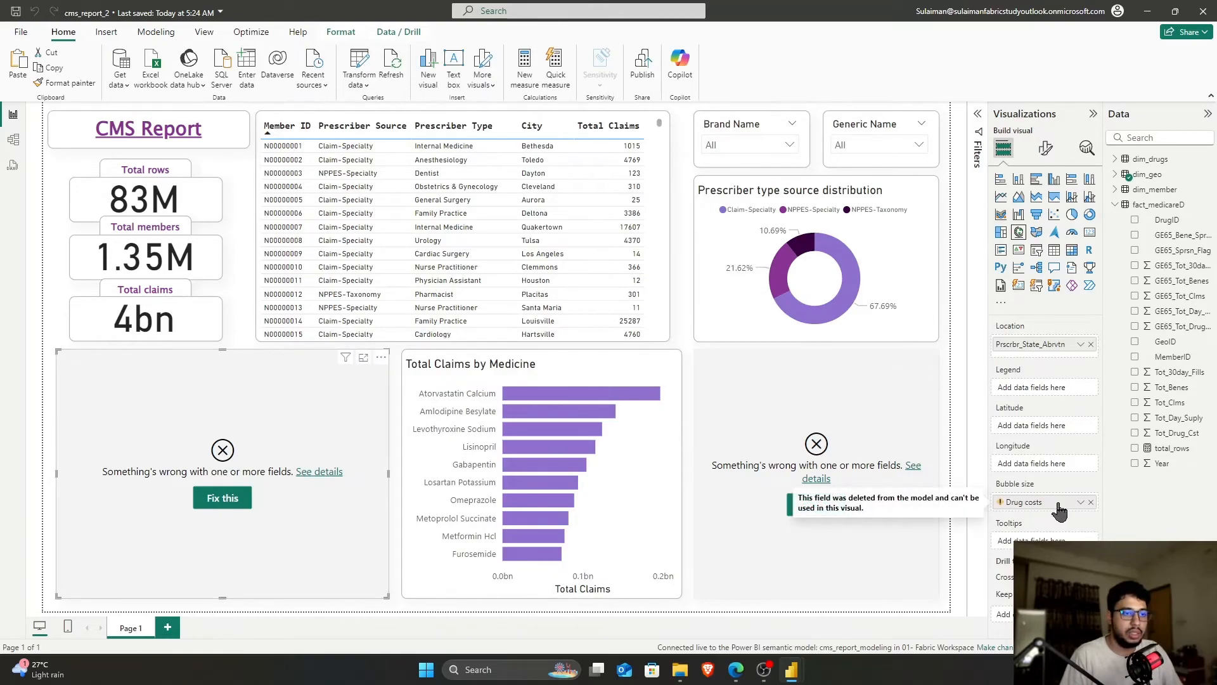
pyautogui.click(1091, 503)
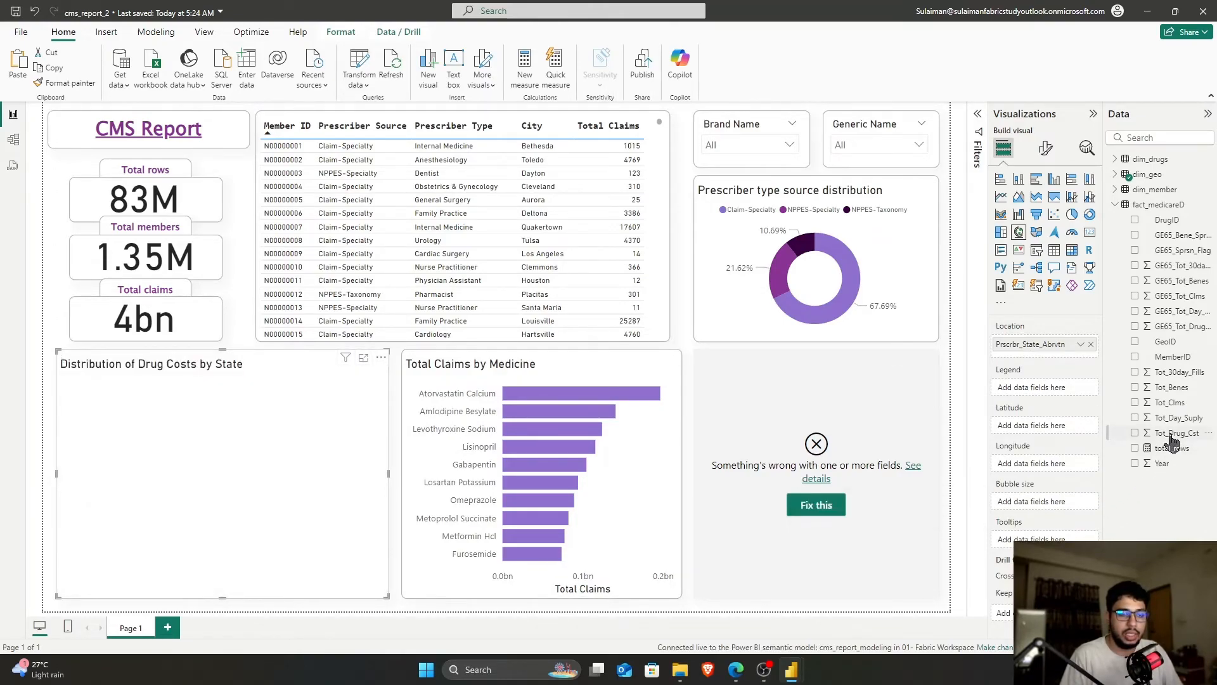
pyautogui.moveTo(1171, 439); pyautogui.dragTo(1056, 507)
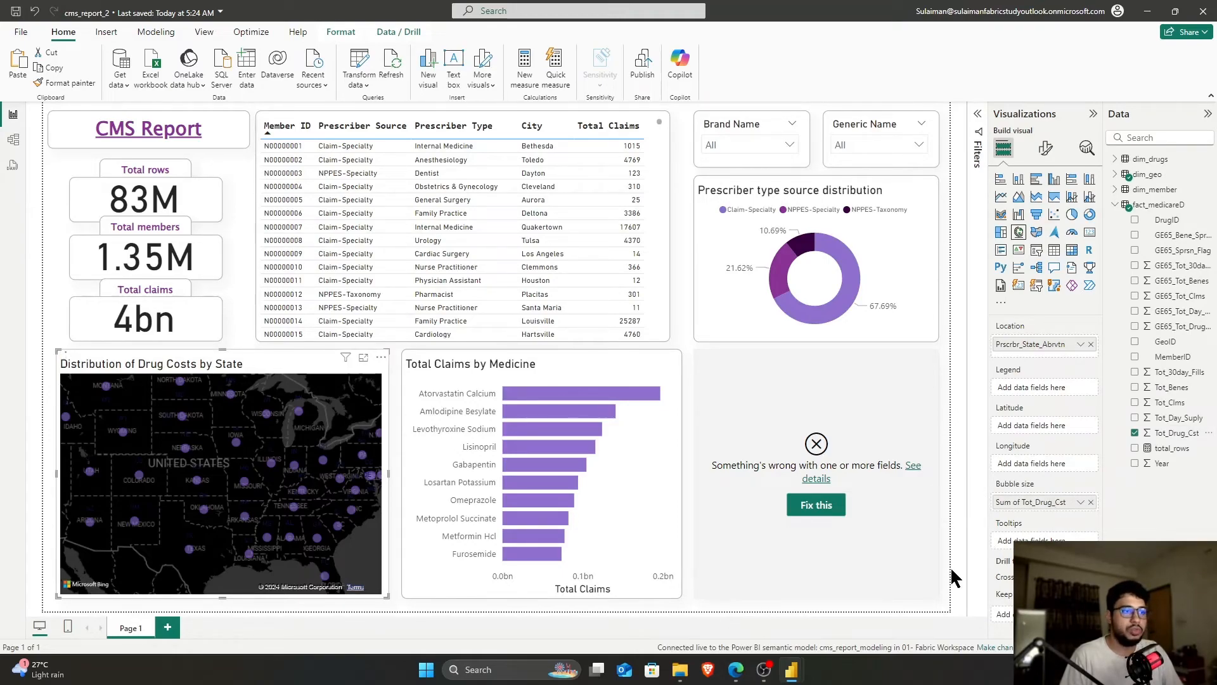
# Copy the Drug costs measure formula from the original CMSReport's drug-cost map
pyautogui.moveTo(792, 669)
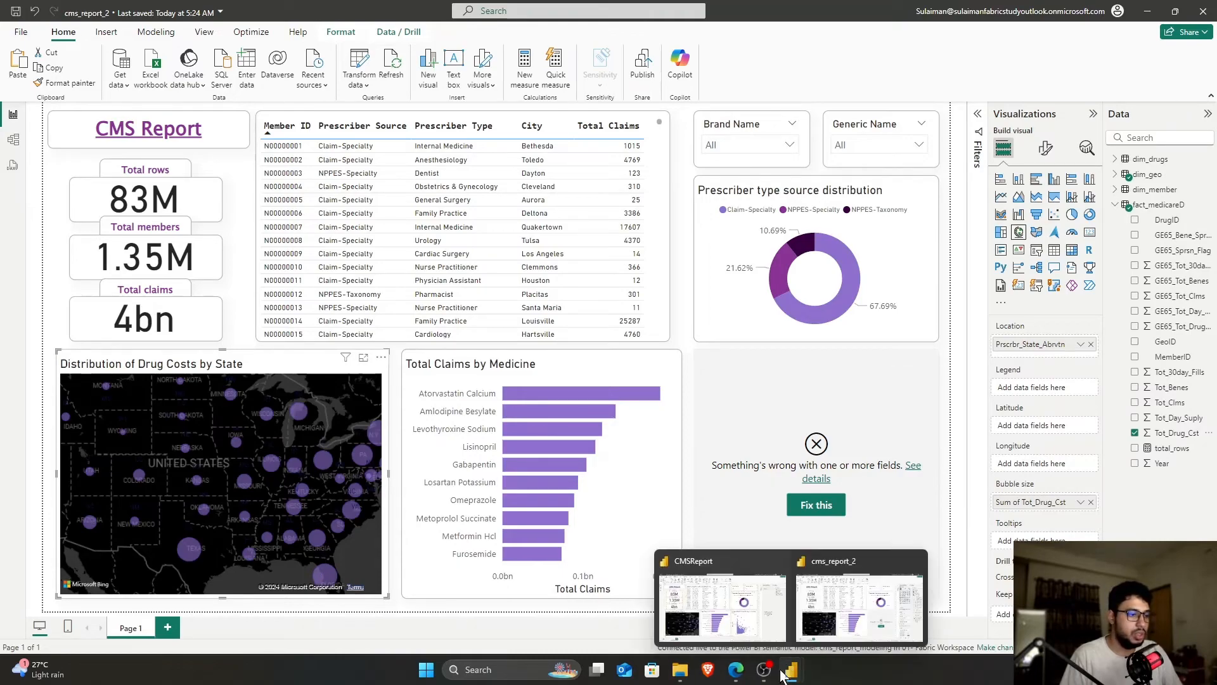
pyautogui.click(726, 593)
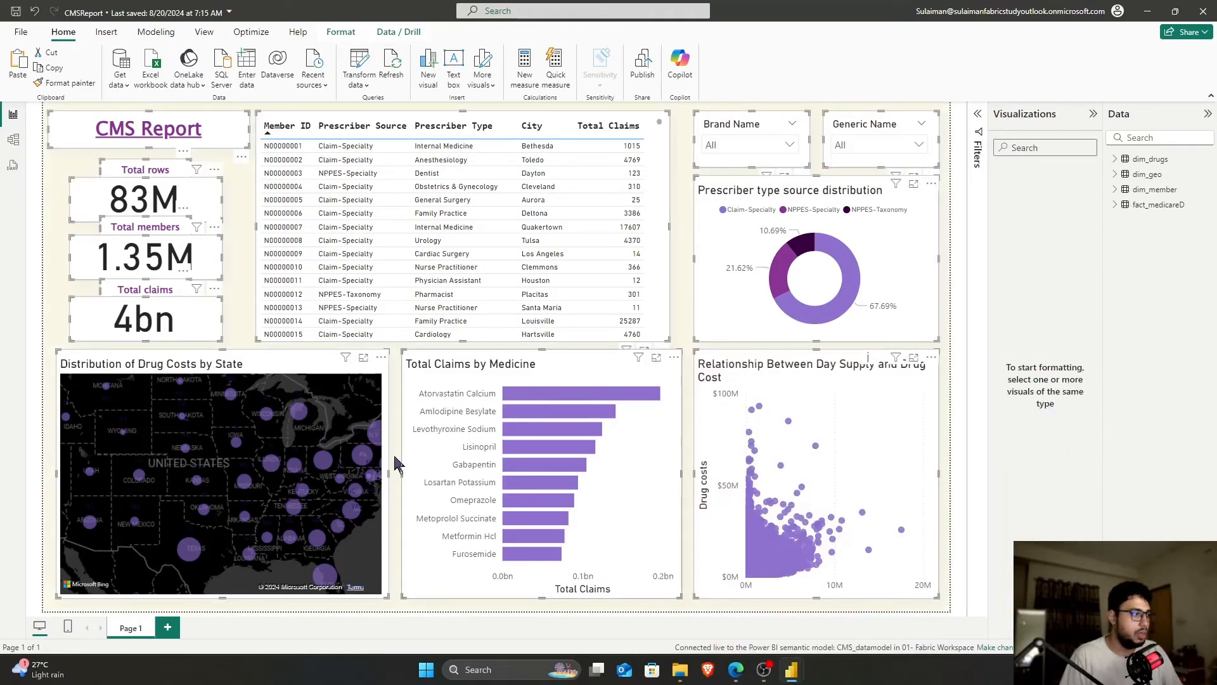
pyautogui.click(307, 363)
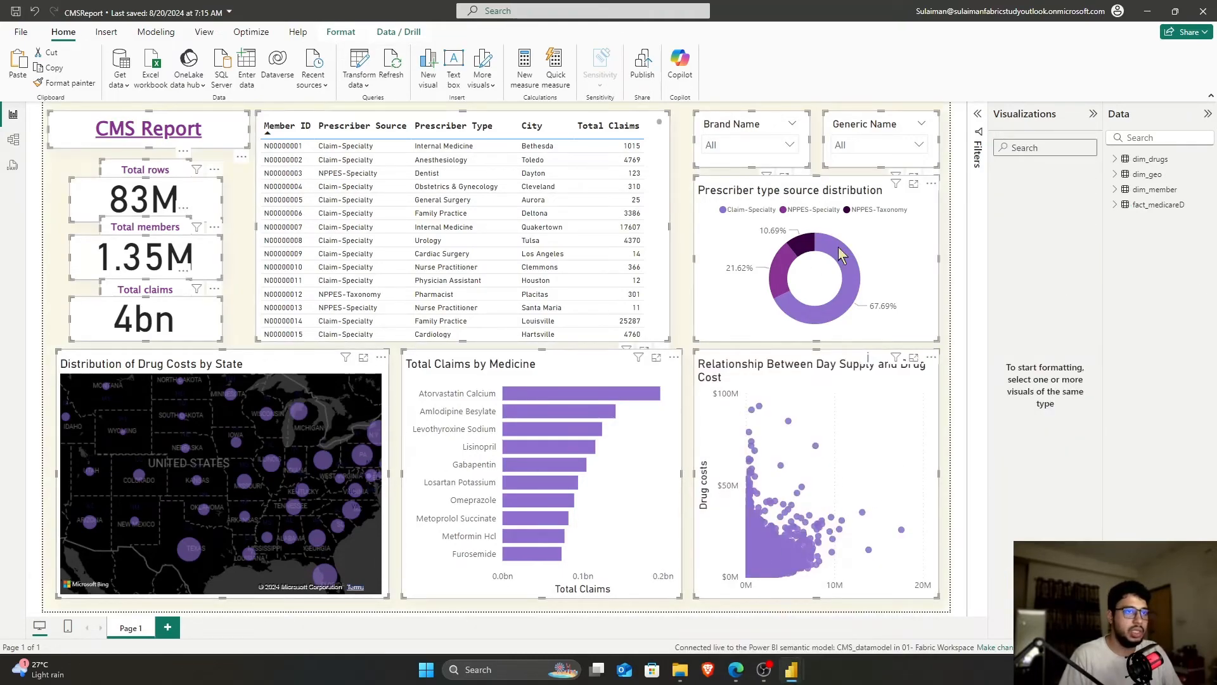
pyautogui.click(1126, 205)
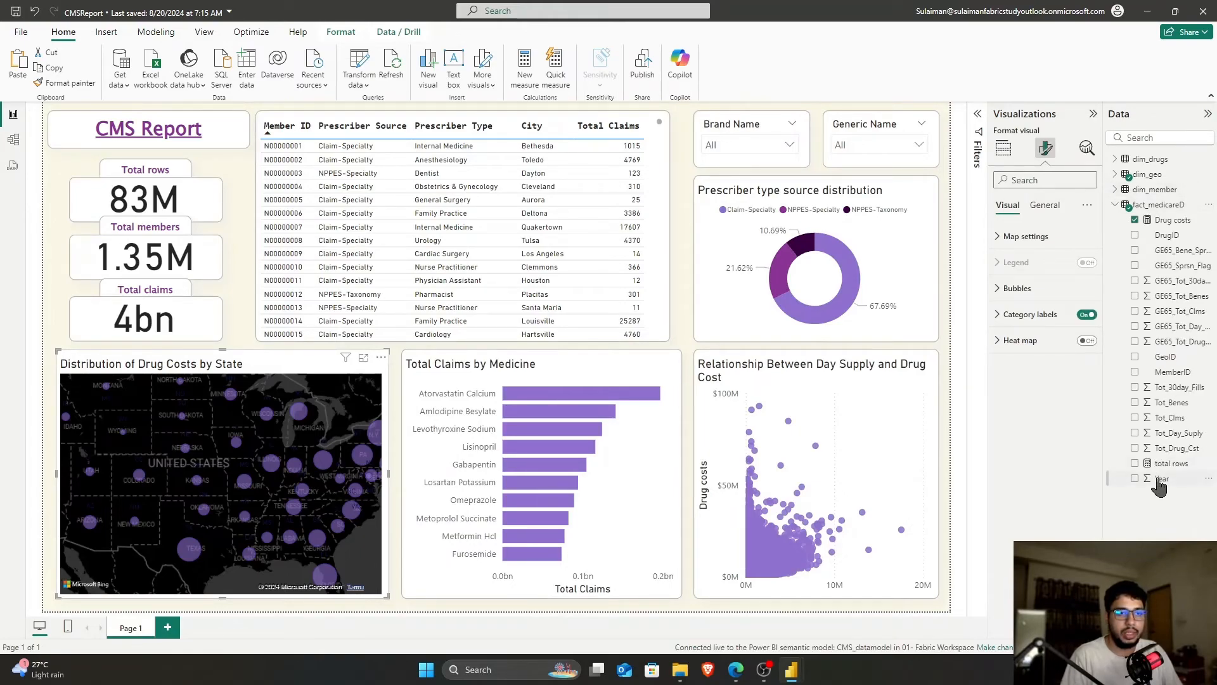
pyautogui.click(1163, 221)
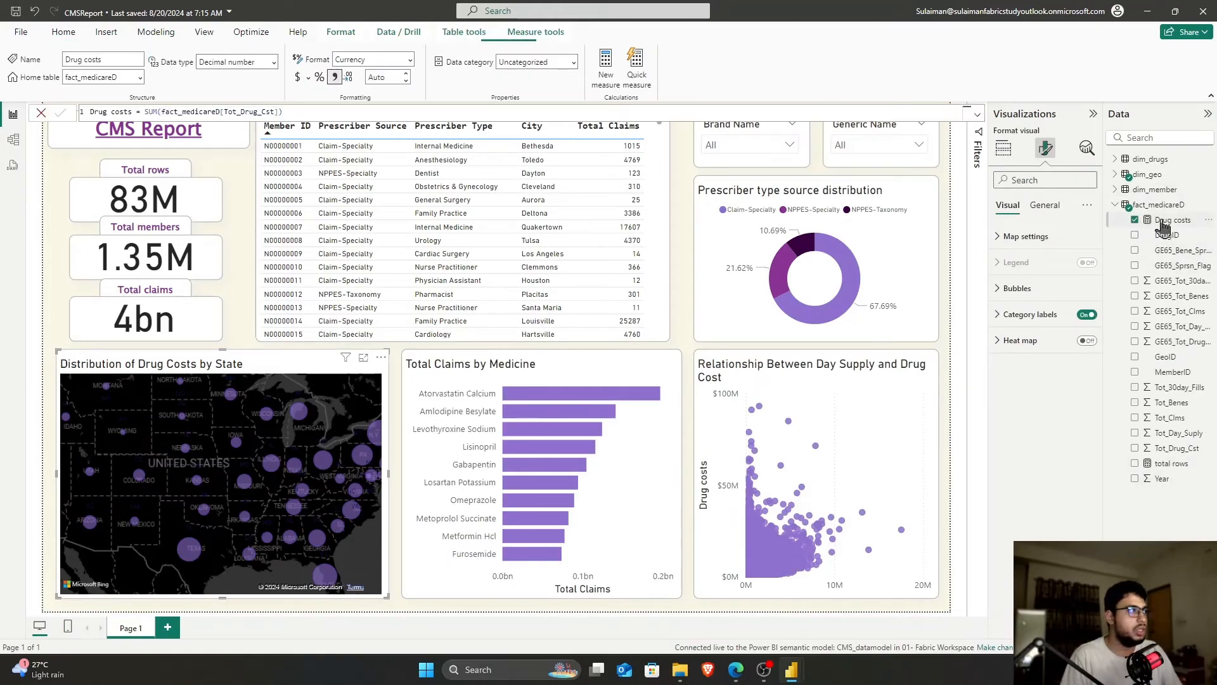
pyautogui.click(308, 112)
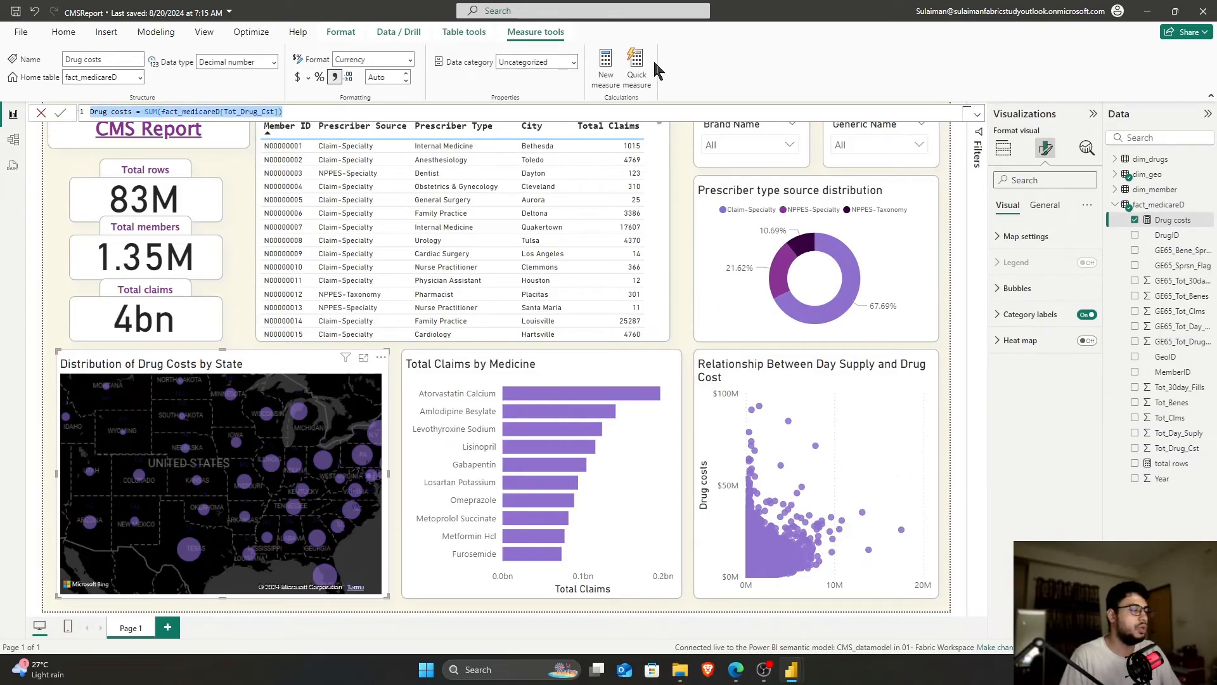
pyautogui.click(1149, 13)
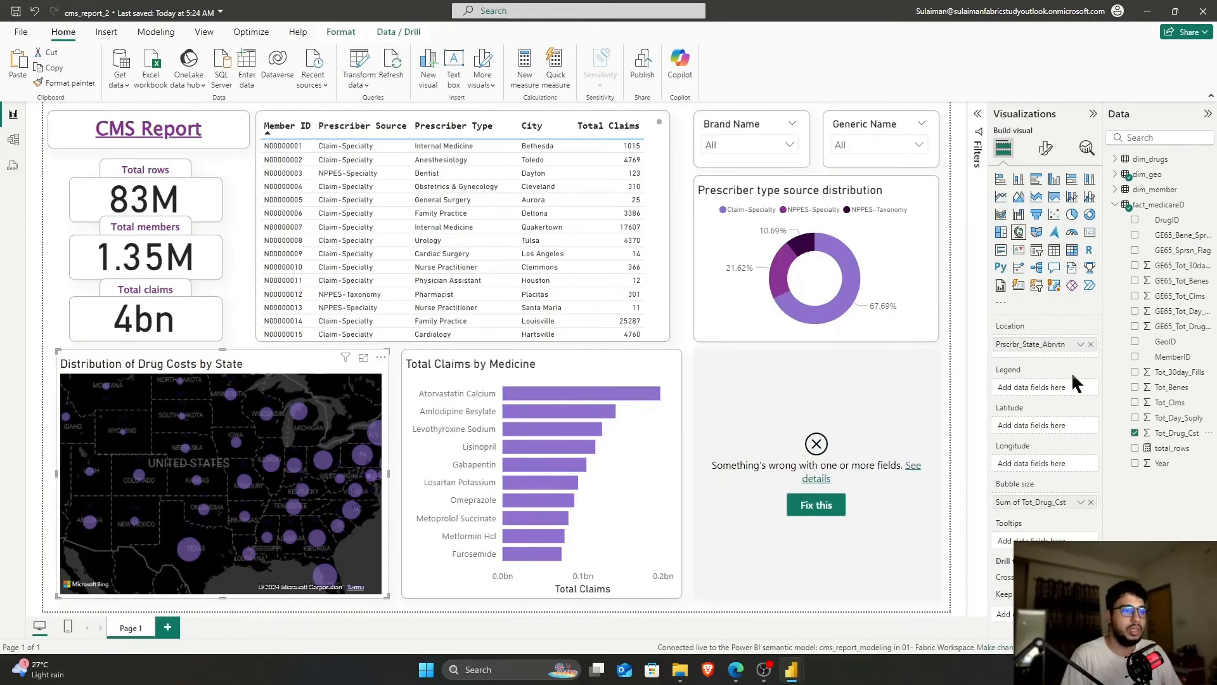
# Undo the Tot_Drug_Cst sizing and add measure Drug costs = SUM(fact_medicareD[Tot_Drug_Cst]) to fact_medicareD
pyautogui.click(949, 469)
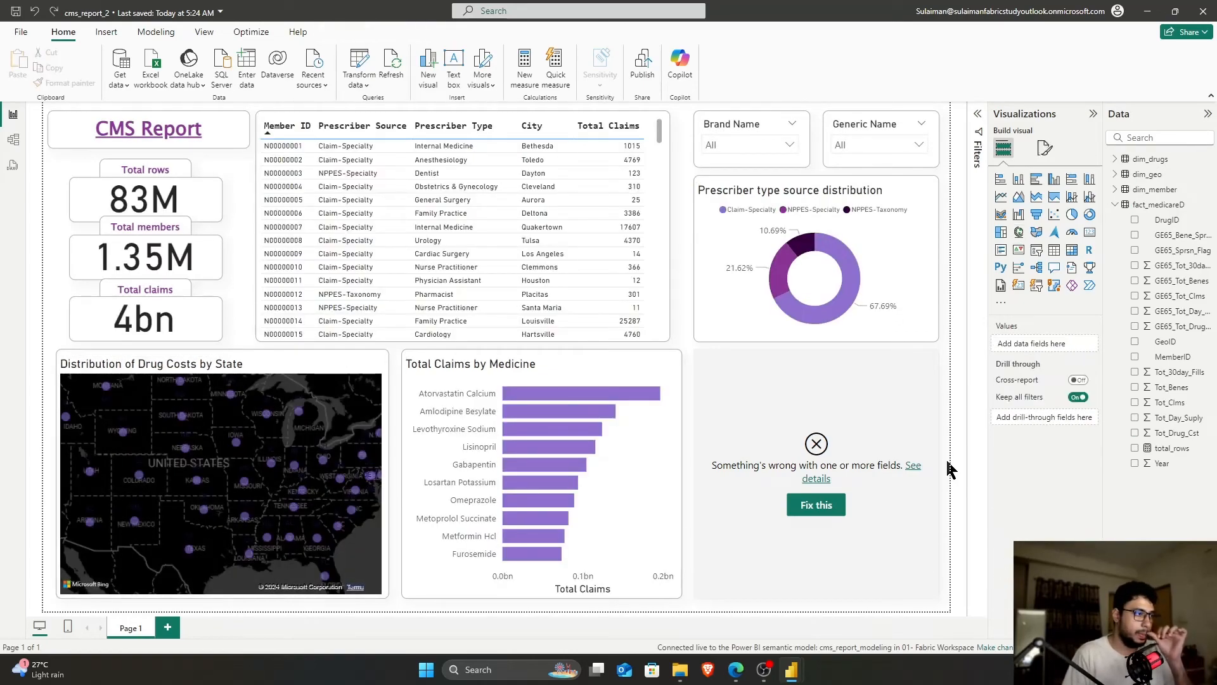
pyautogui.hotkey('ctrl', 'z')
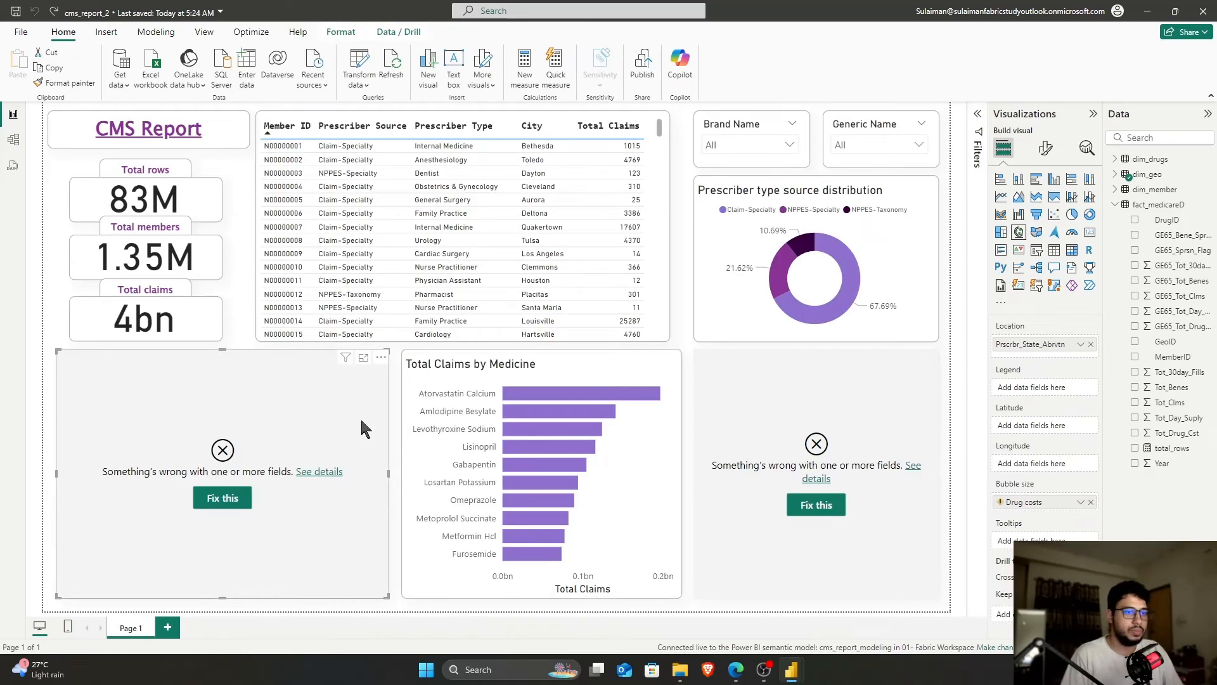
pyautogui.rightClick(1149, 205)
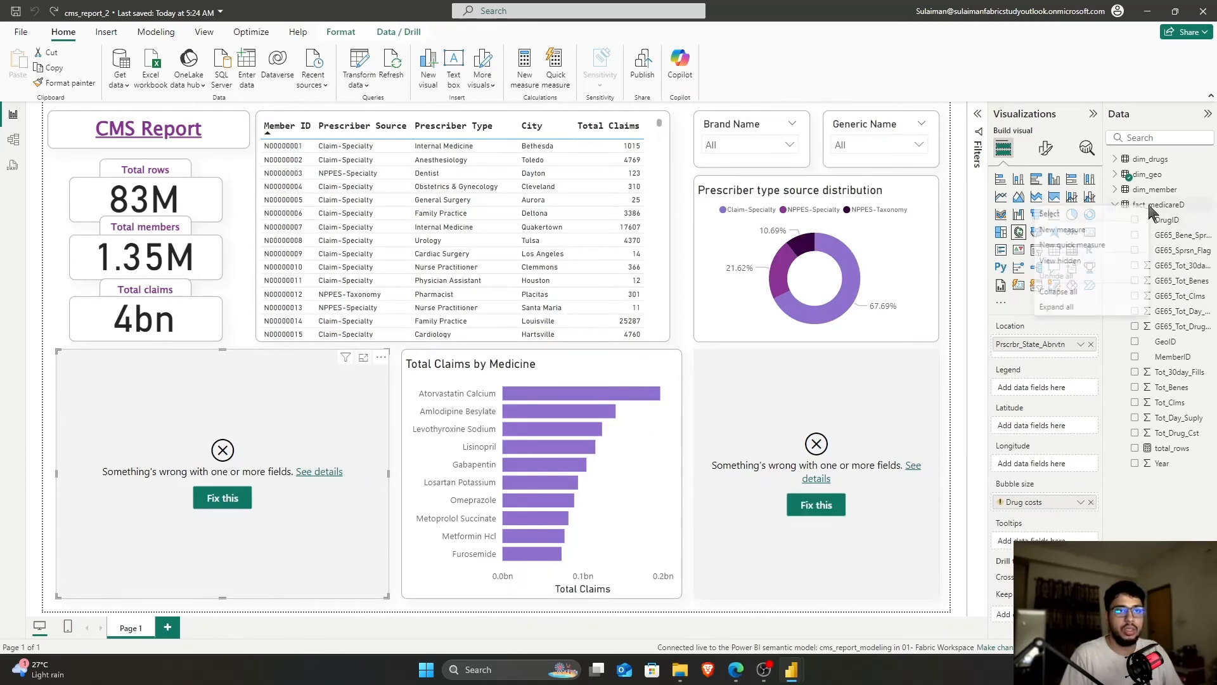
pyautogui.click(1095, 229)
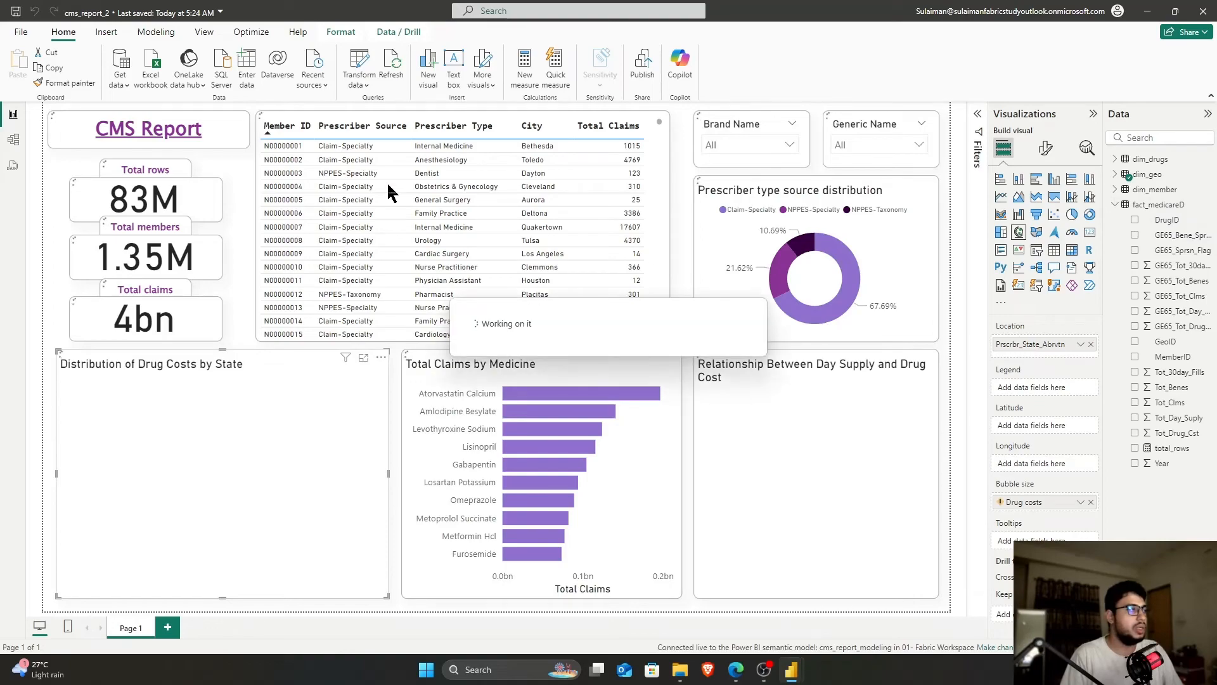
pyautogui.write('Drug costs = SUM(fact_medicareD[Tot_Drug_Cst])')
pyautogui.press('Return')
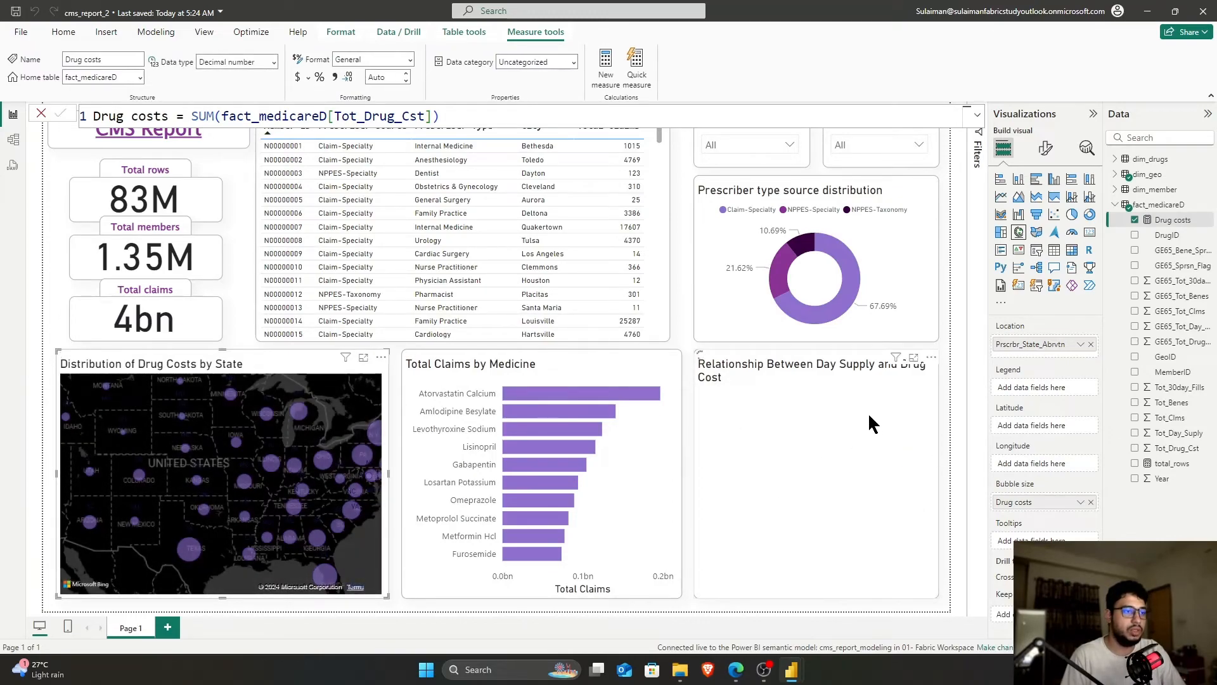
pyautogui.click(949, 417)
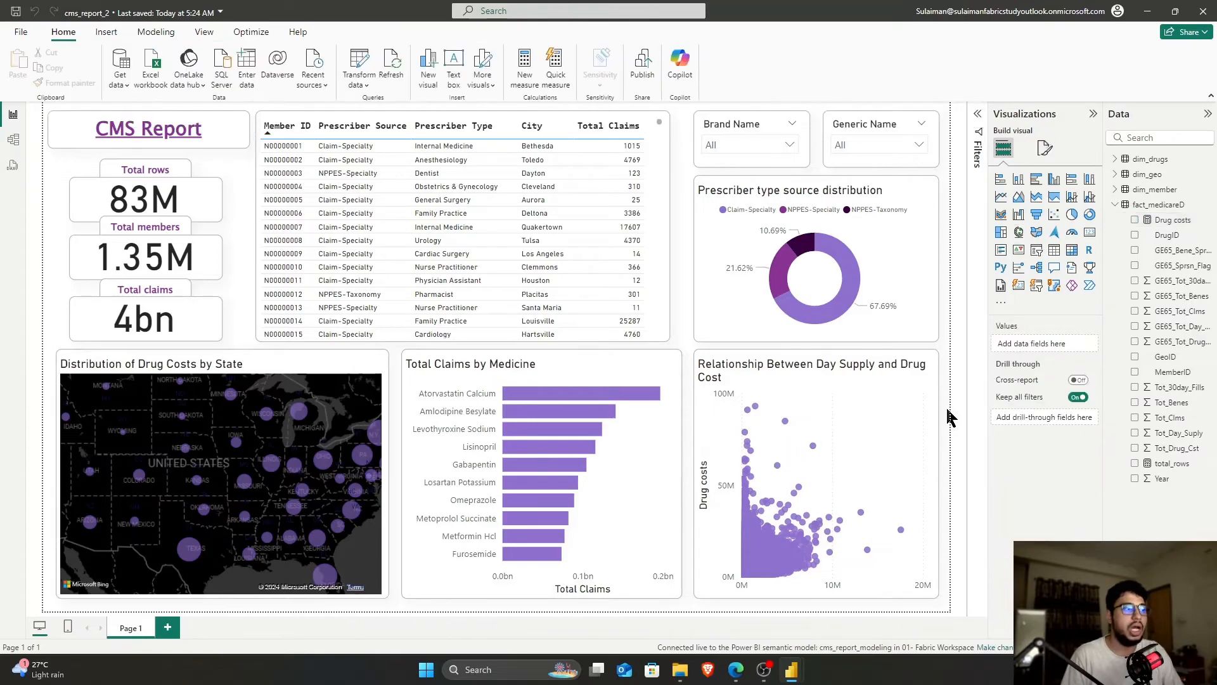
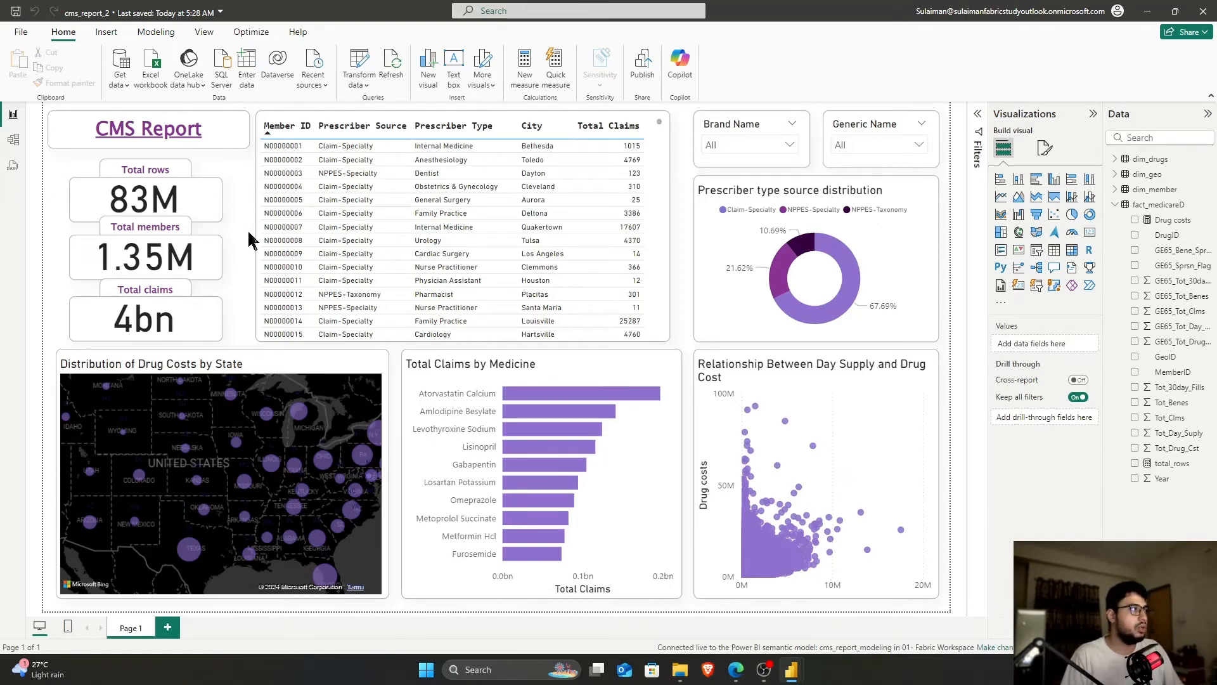
# Publish the report to 01- Fabric Workspace, replacing the existing cms_report_2 report
pyautogui.click(644, 63)
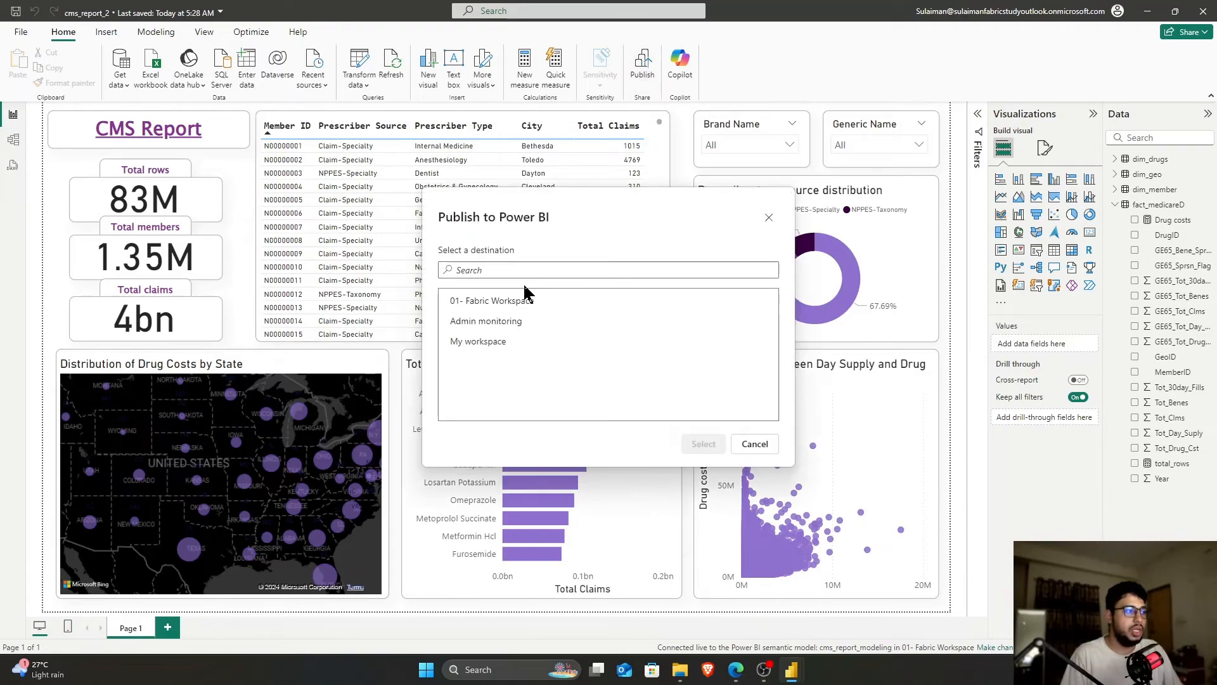
pyautogui.click(504, 306)
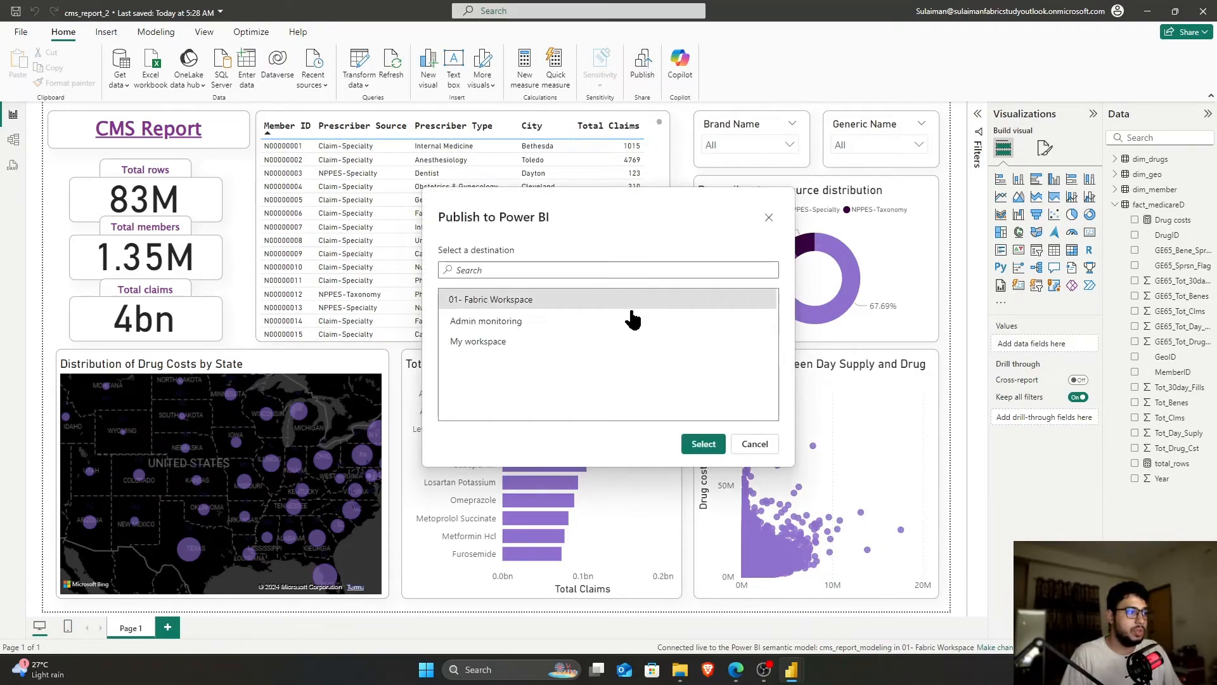
pyautogui.click(702, 446)
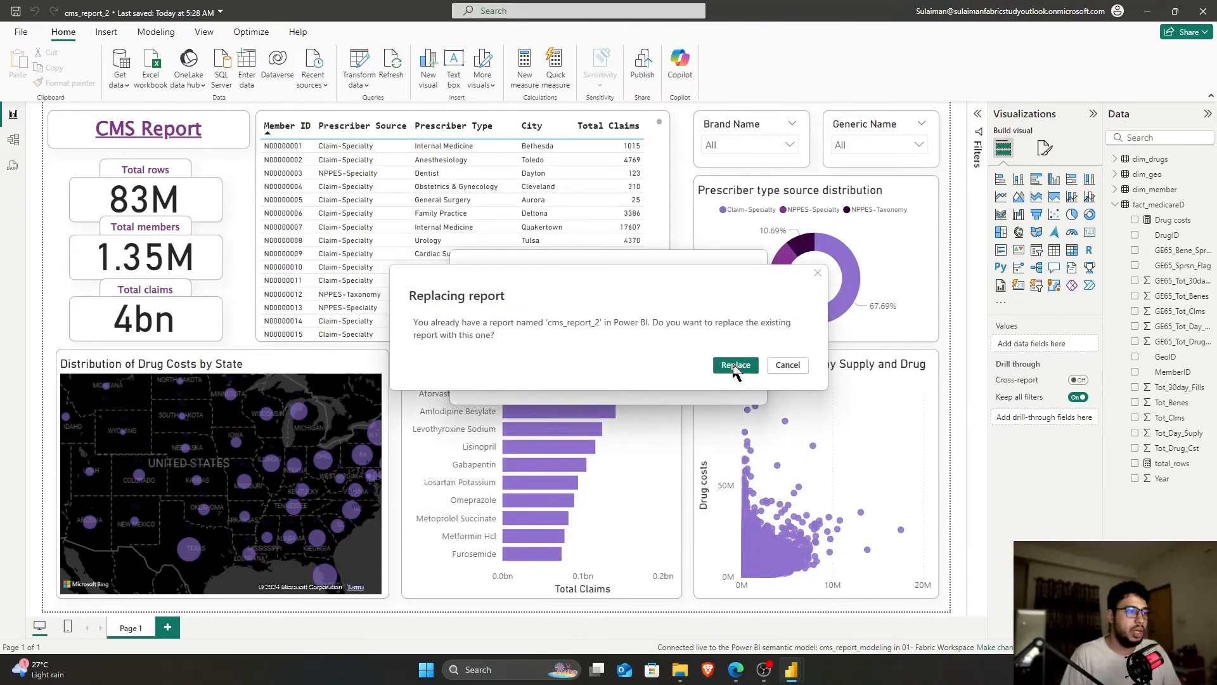
pyautogui.click(735, 364)
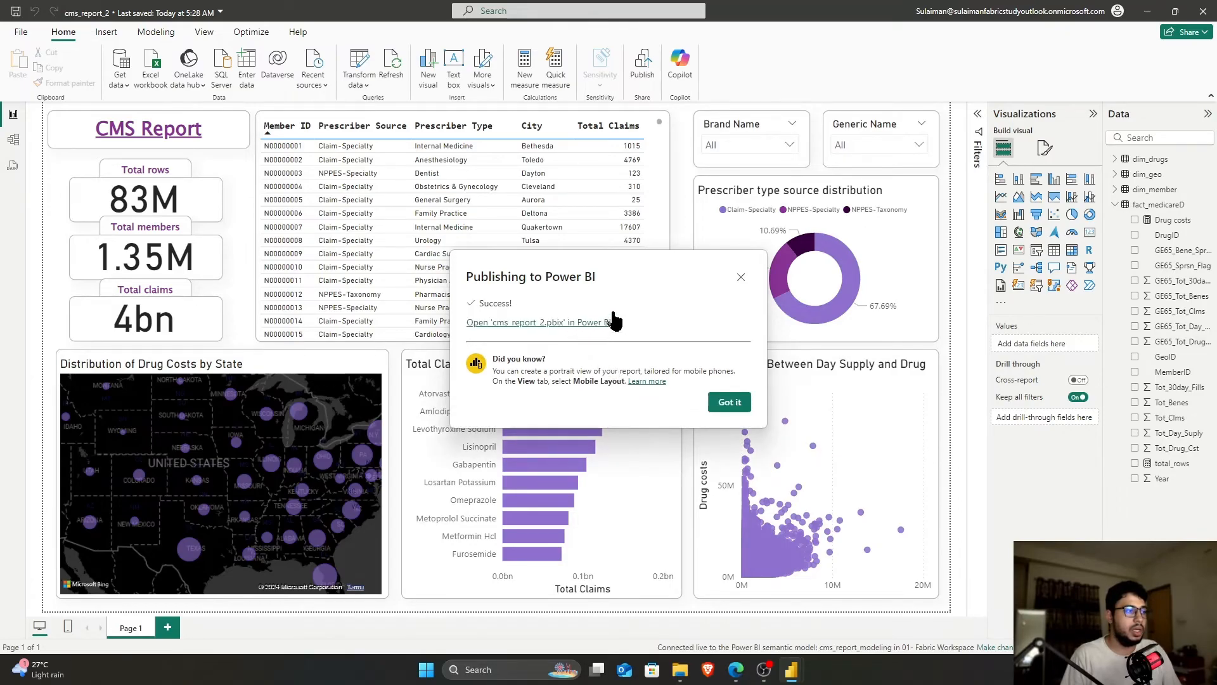
# Dismiss the publishing success message and switch to the browser showing Fabric
pyautogui.click(592, 325)
pyautogui.middleClick(107, 11)
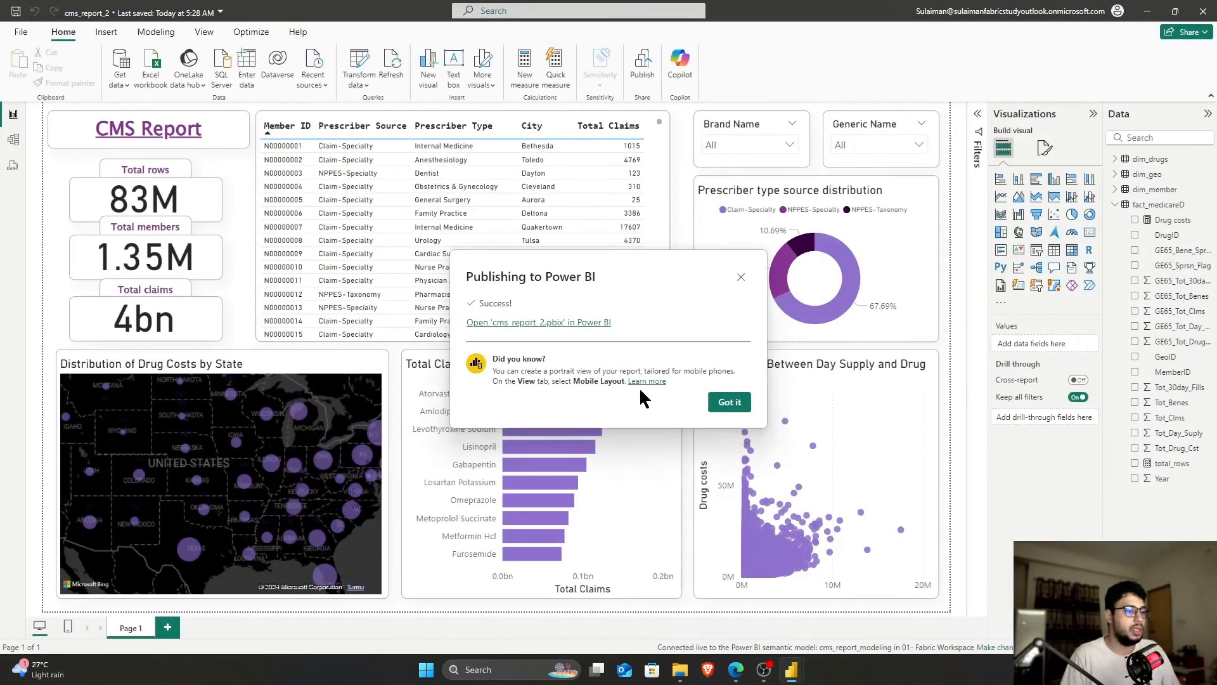
pyautogui.click(729, 402)
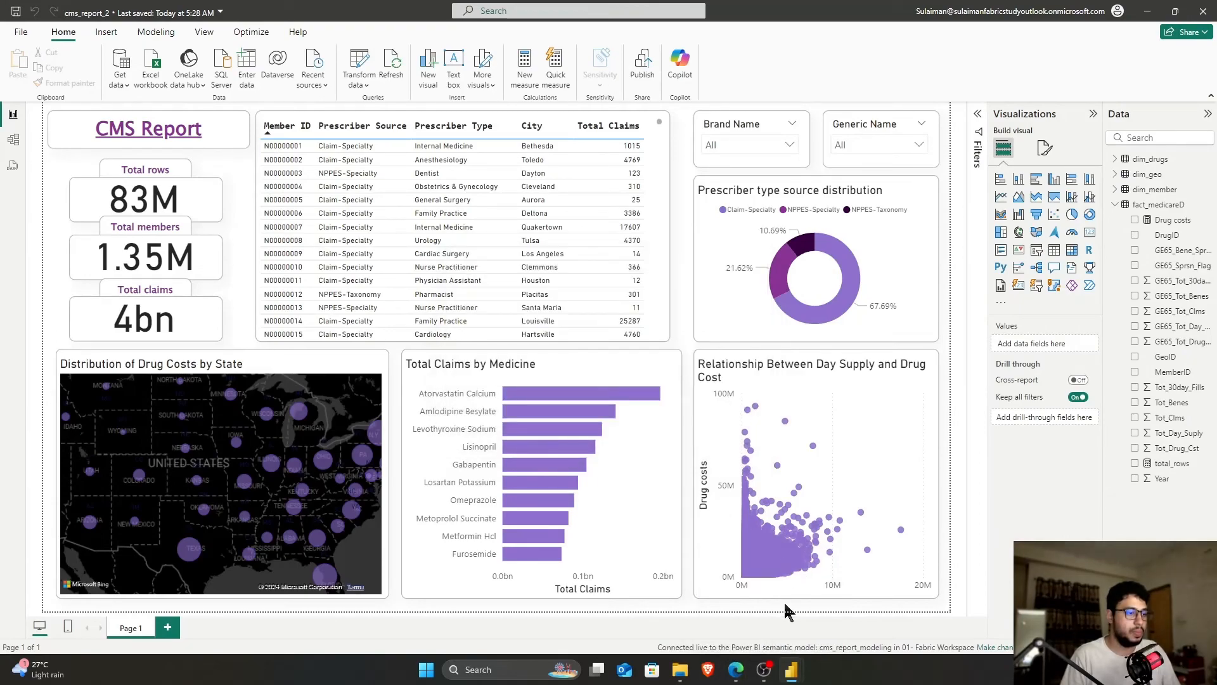
pyautogui.click(735, 669)
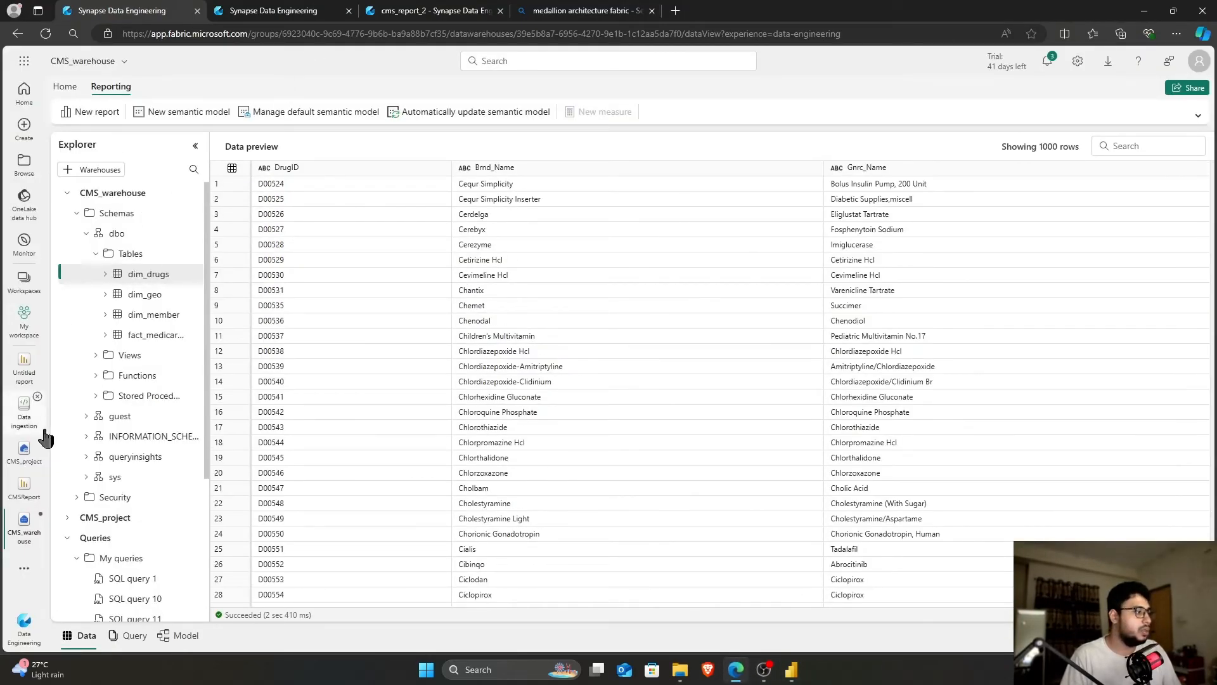
# Switch to the Power BI experience and open cms_report_2 from 01- Fabric Workspace
pyautogui.click(19, 643)
pyautogui.click(83, 475)
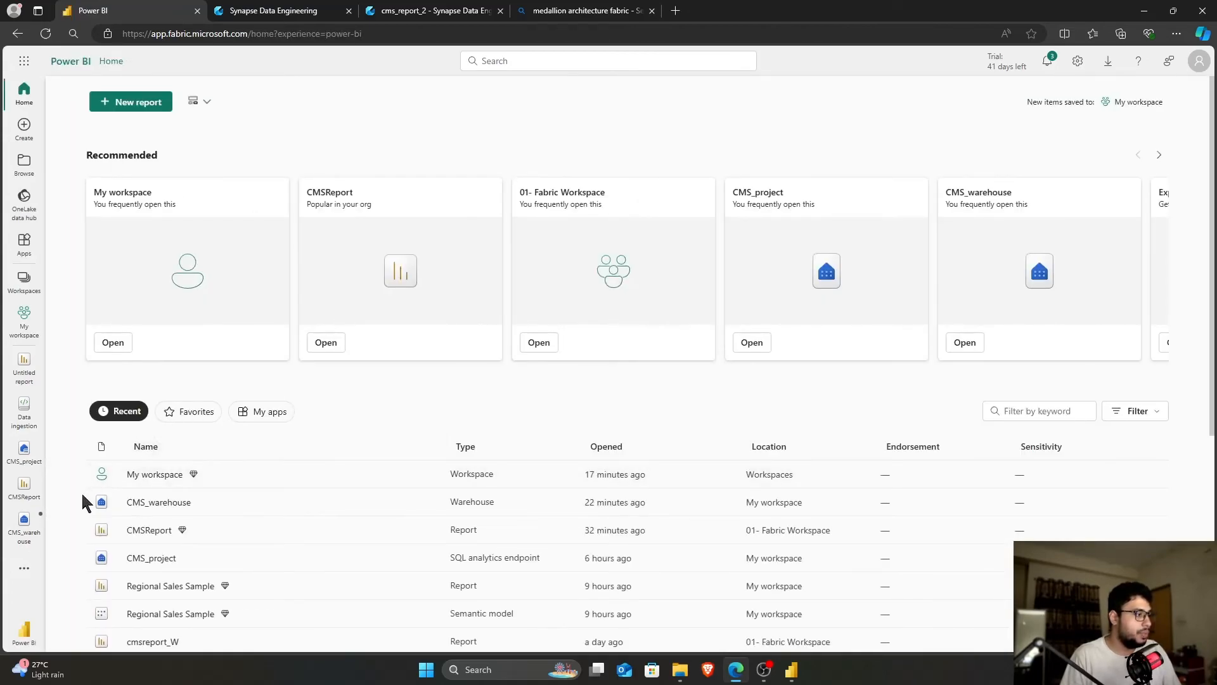
pyautogui.scroll(-3, 81, 492)
pyautogui.click(150, 507)
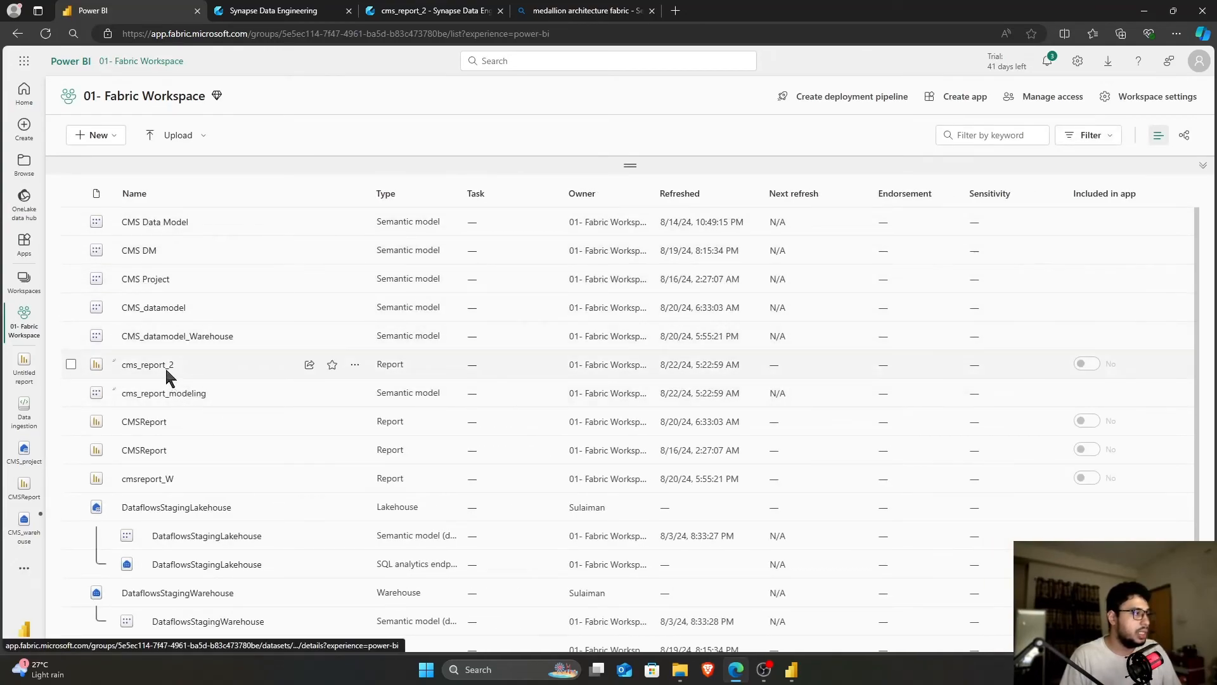
pyautogui.click(168, 373)
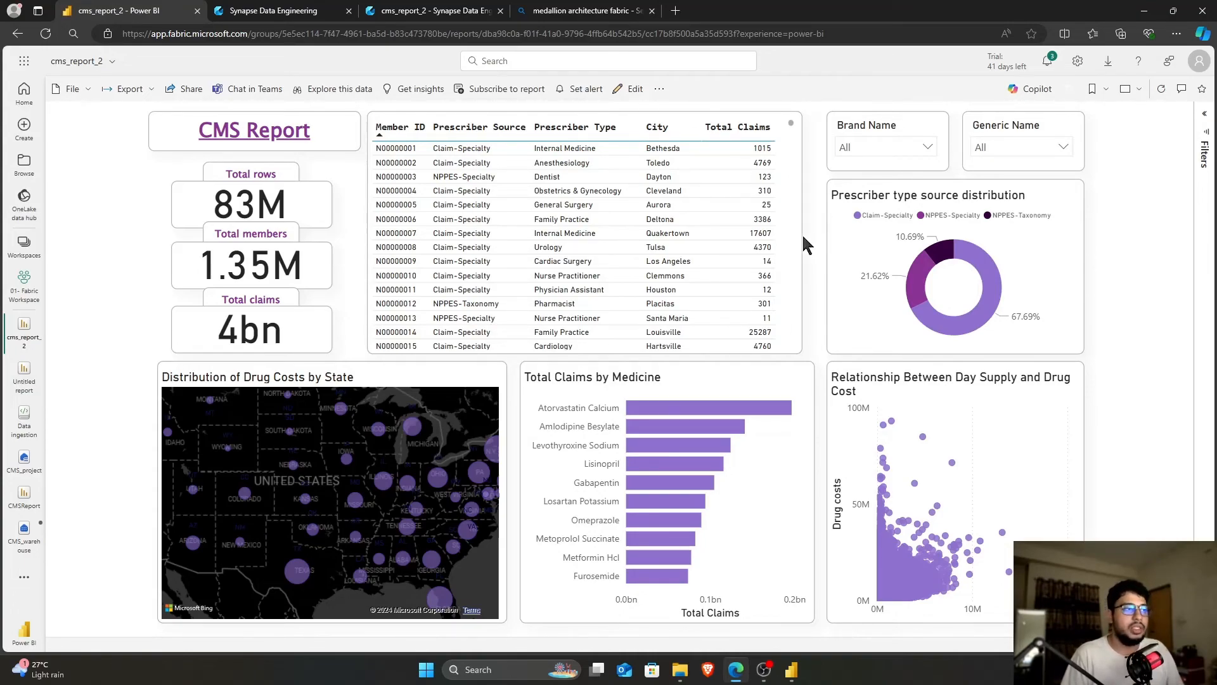
pyautogui.scroll(-5, 666, 230)
pyautogui.scroll(5, 666, 229)
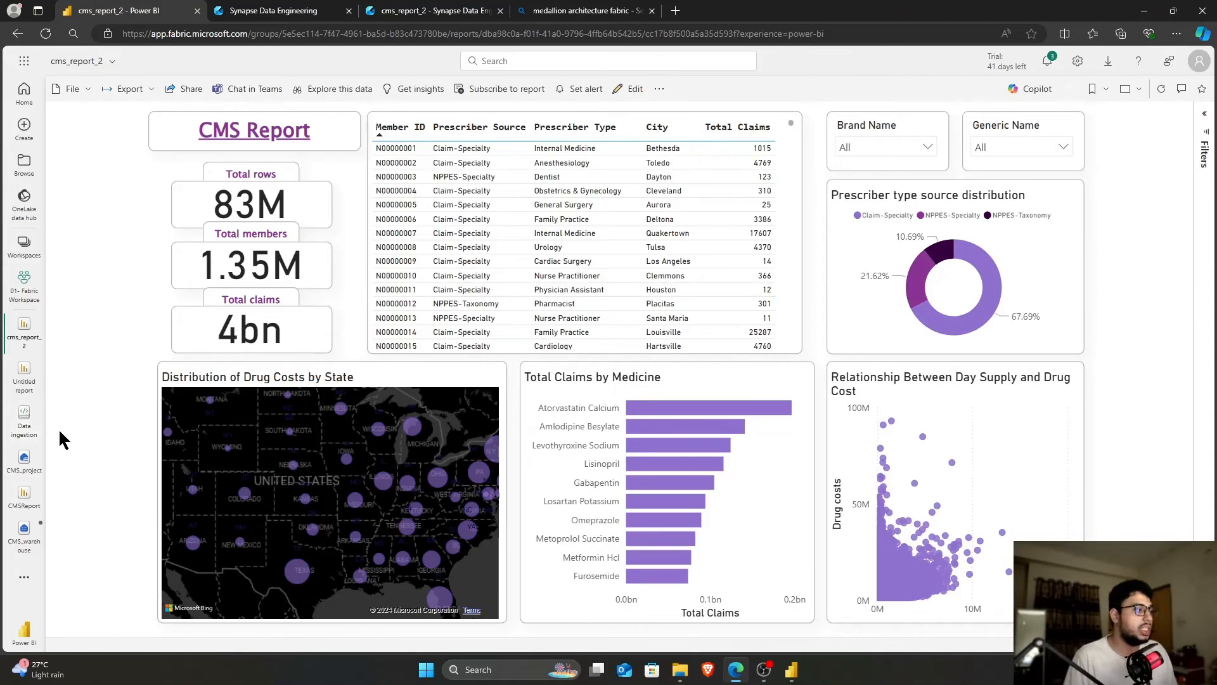
# Open the CMS_project lakehouse and preview its Files and the MedicarePartD data
pyautogui.click(24, 462)
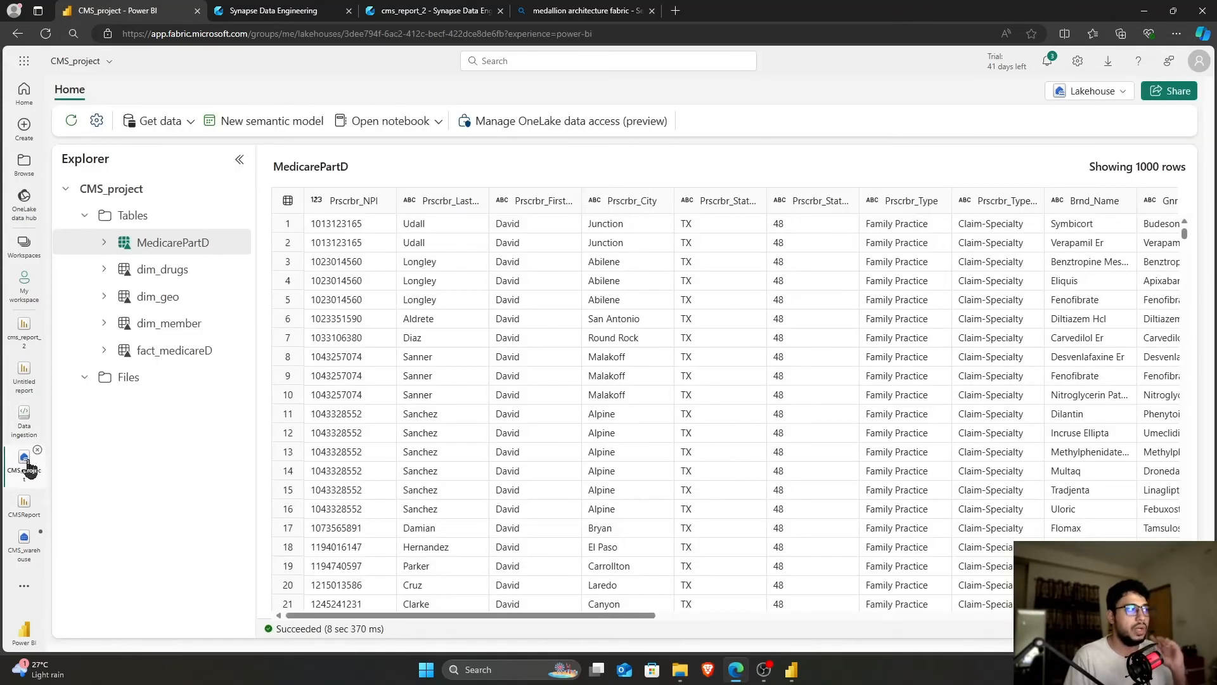
pyautogui.click(100, 319)
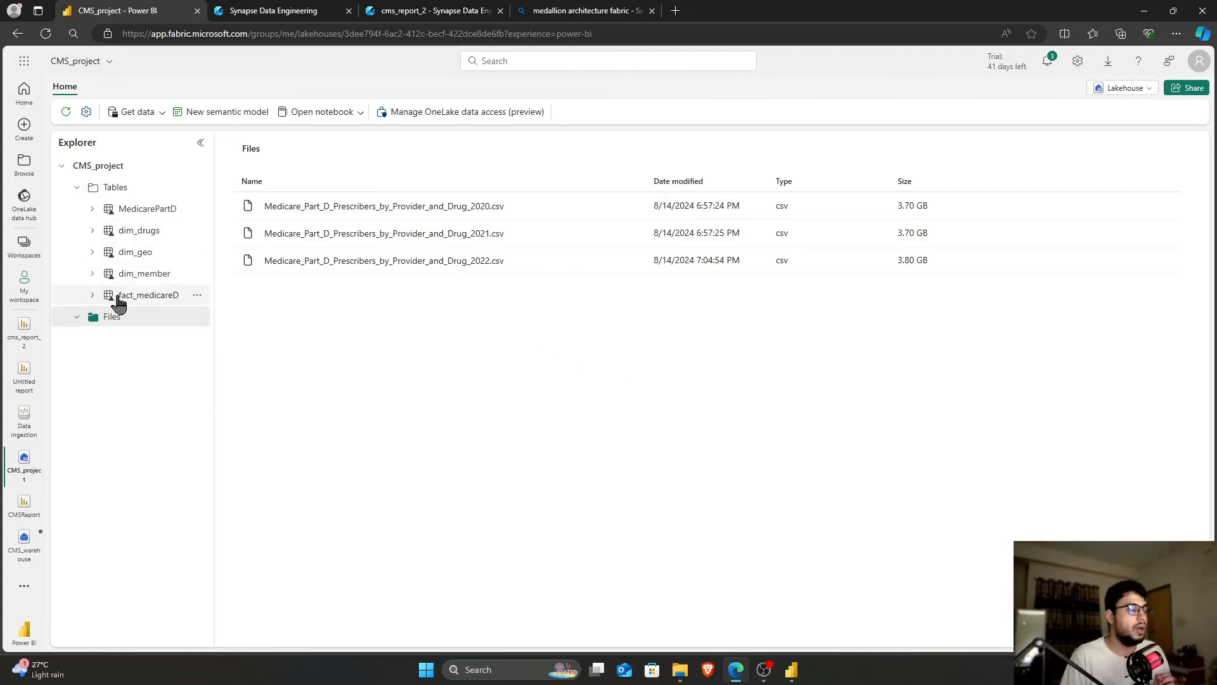
pyautogui.click(142, 215)
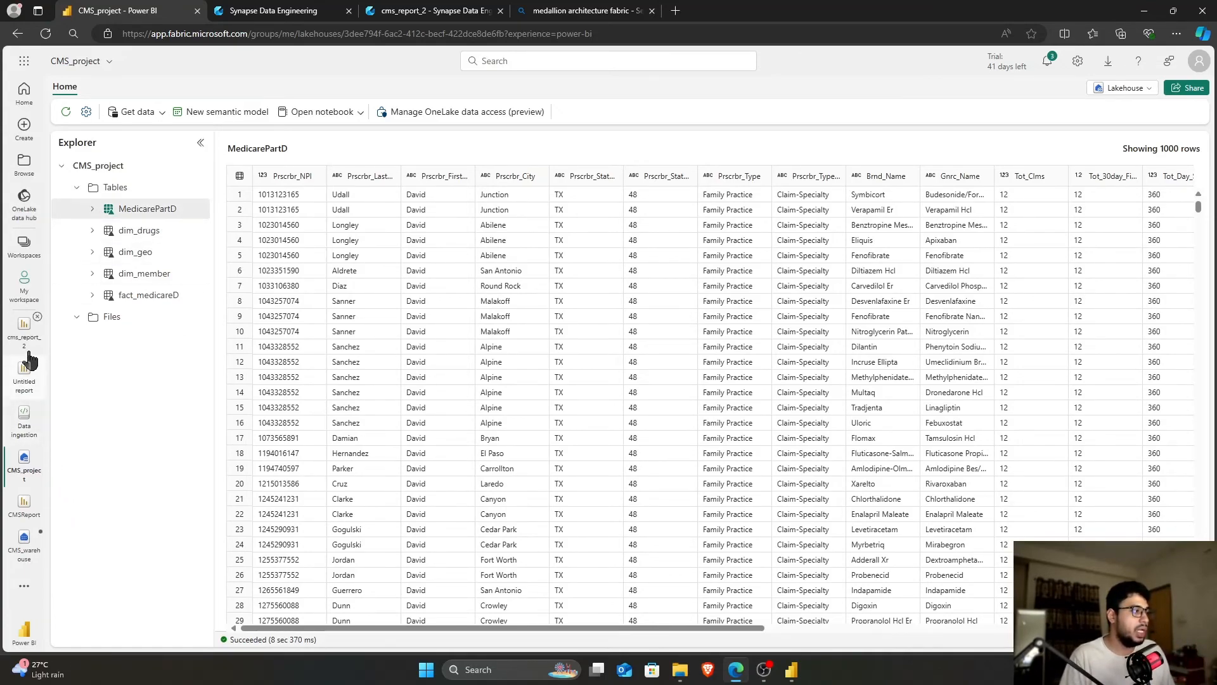
# Look over CMS_warehouse, return to CMS_project, then list the My workspace items
pyautogui.moveTo(36, 327)
pyautogui.click(24, 540)
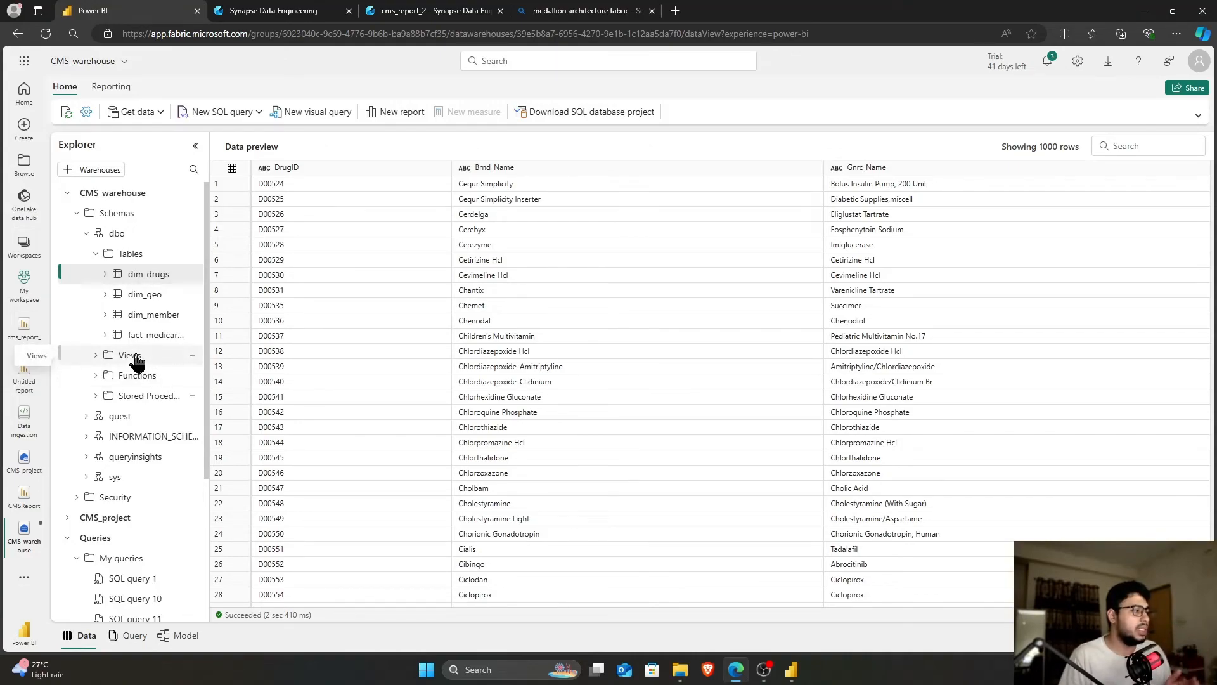
pyautogui.click(26, 463)
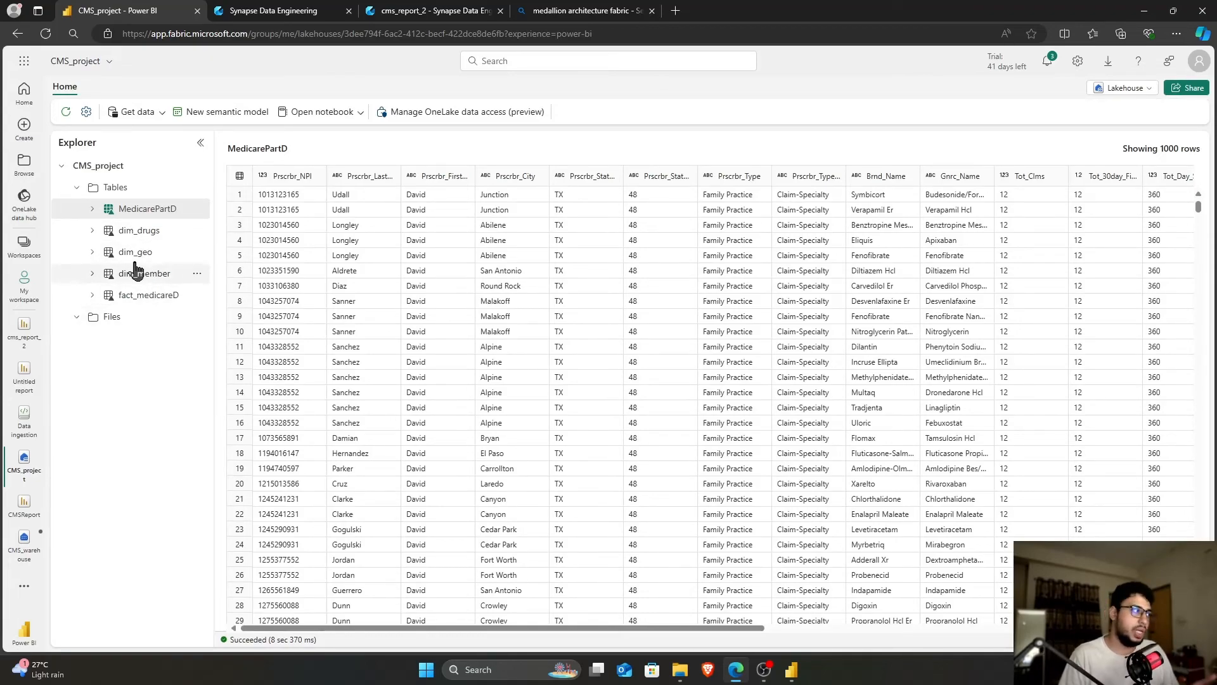
pyautogui.click(24, 288)
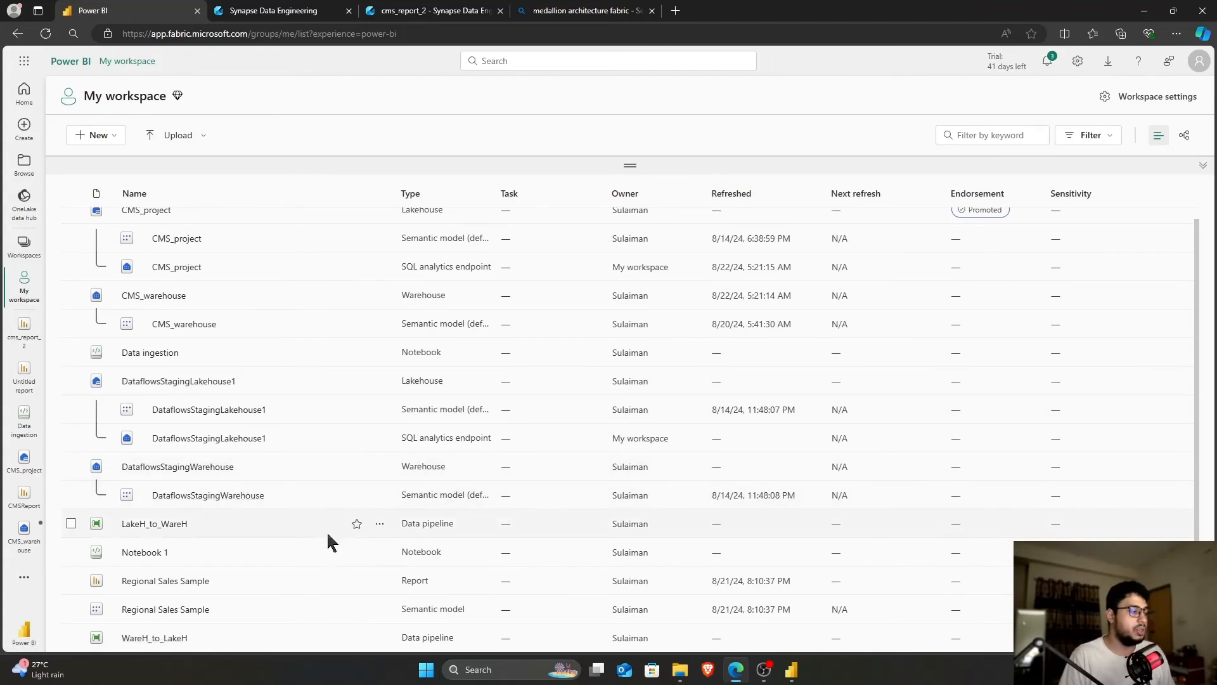
# In WareH_to_LakeH, check Member Data's CMS_warehouse source and dim_member destination, then view run history
pyautogui.click(167, 640)
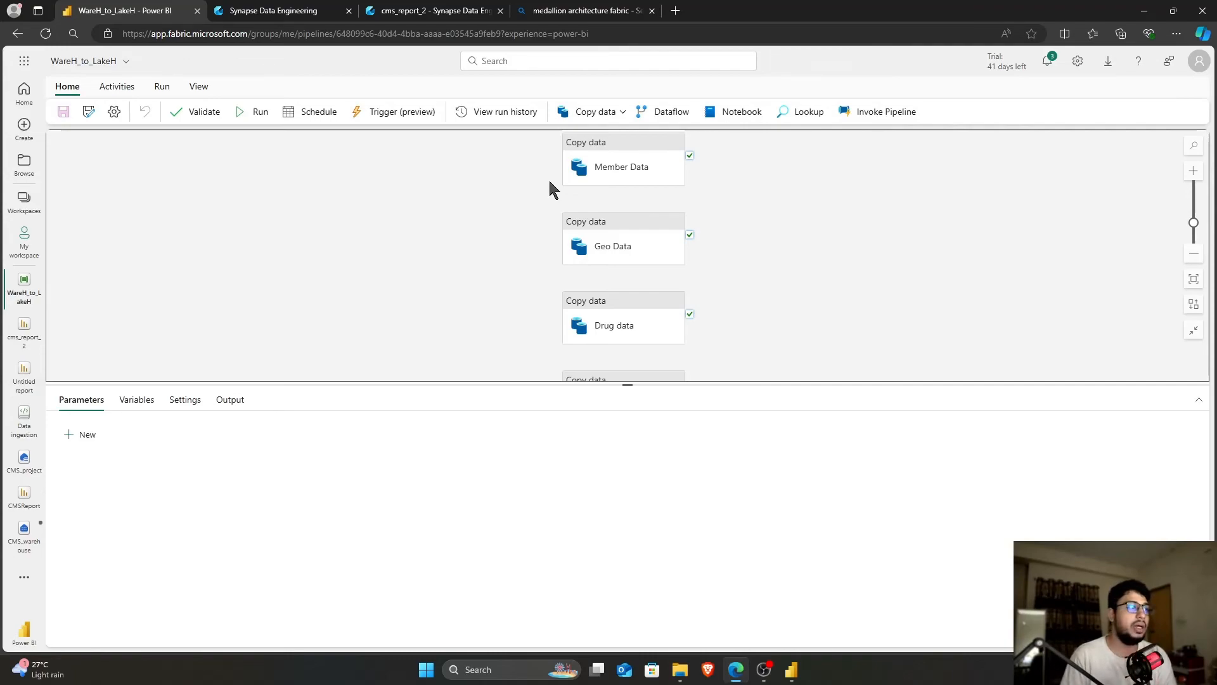
pyautogui.click(566, 155)
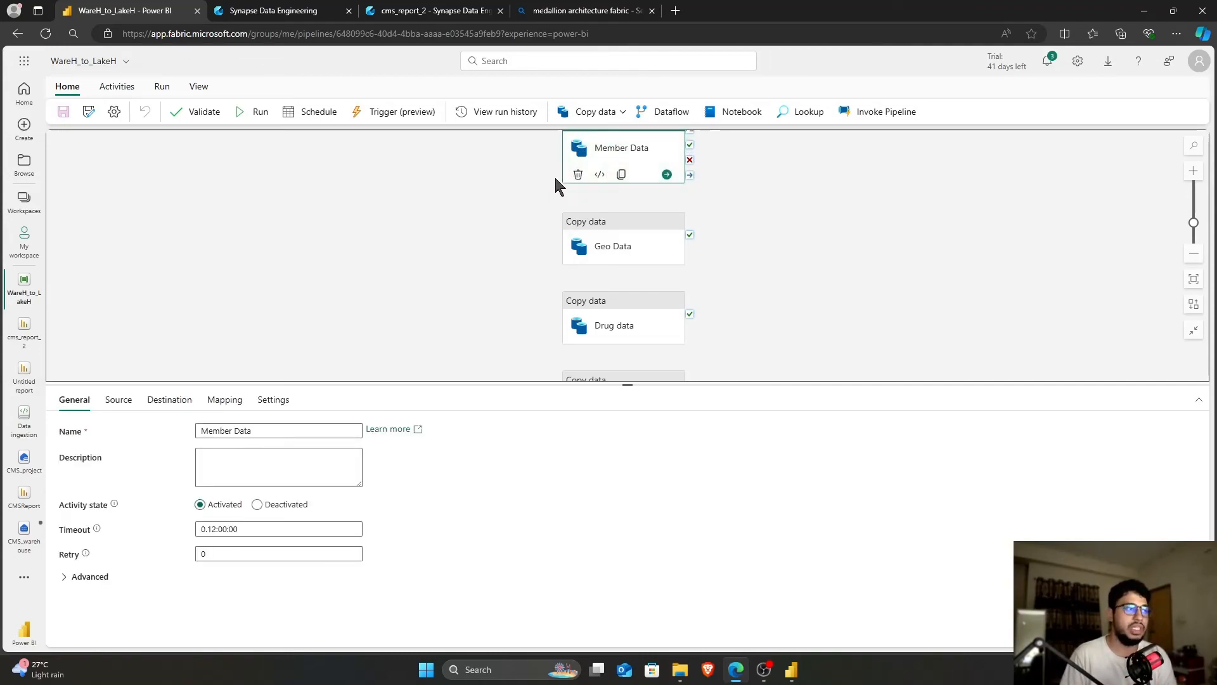
pyautogui.scroll(-1, 531, 260)
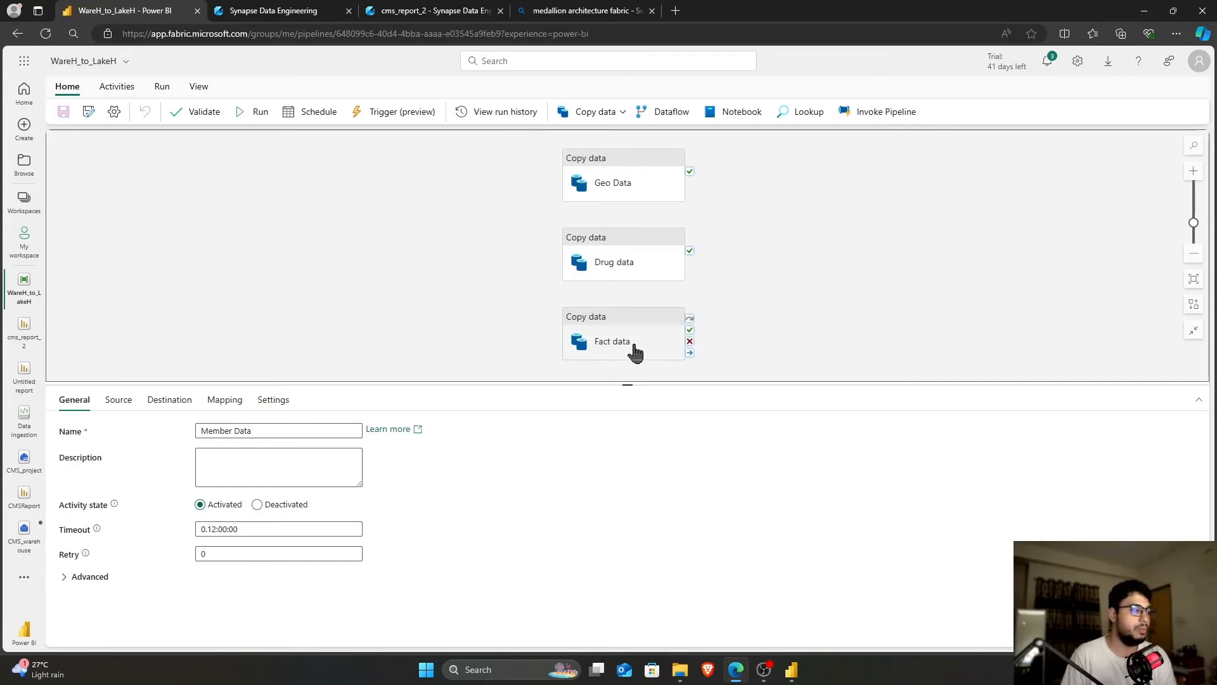
pyautogui.click(119, 400)
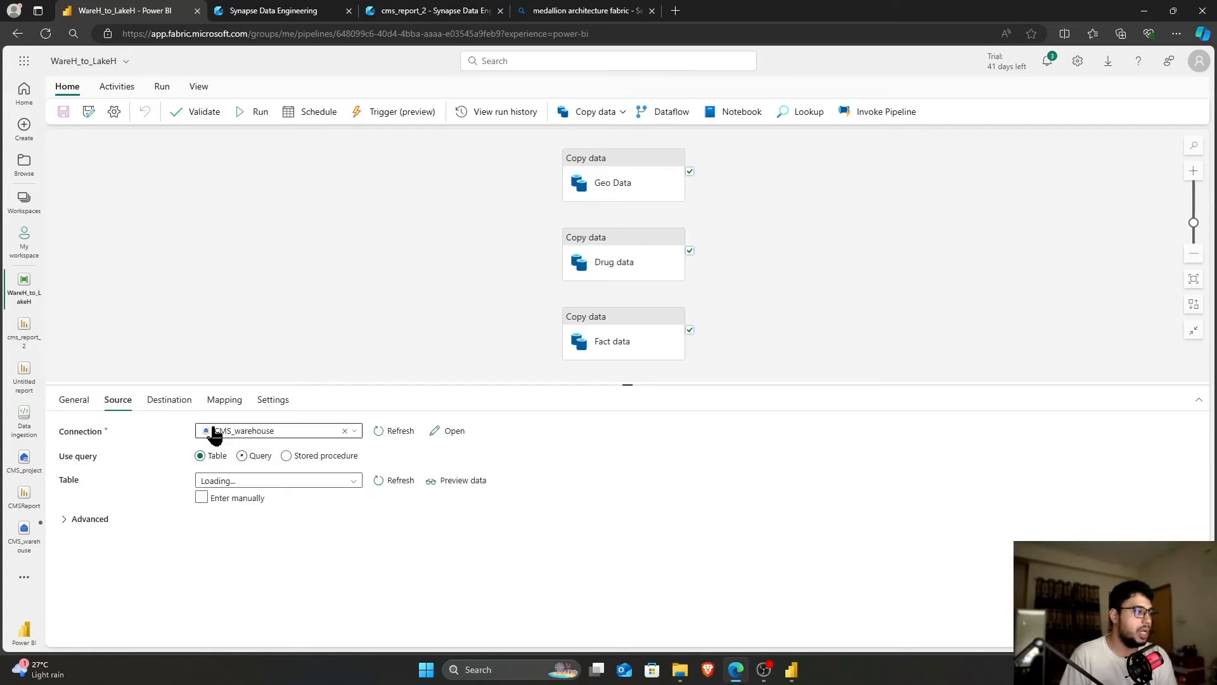
pyautogui.click(169, 400)
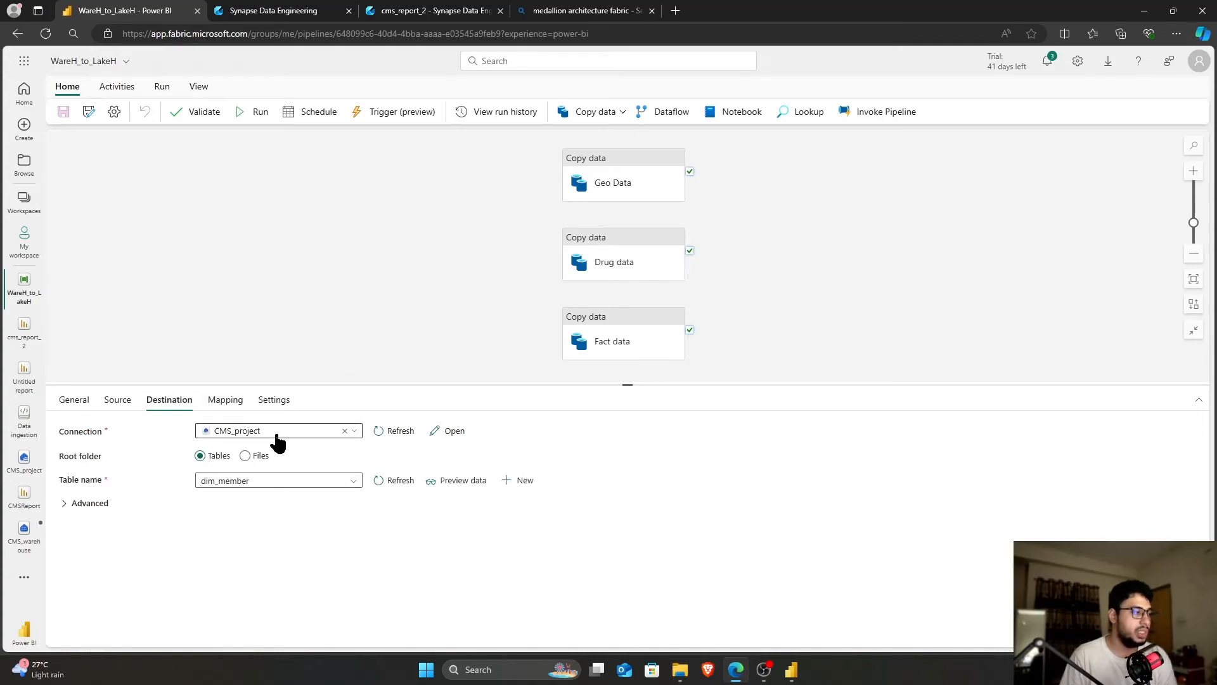
pyautogui.click(410, 322)
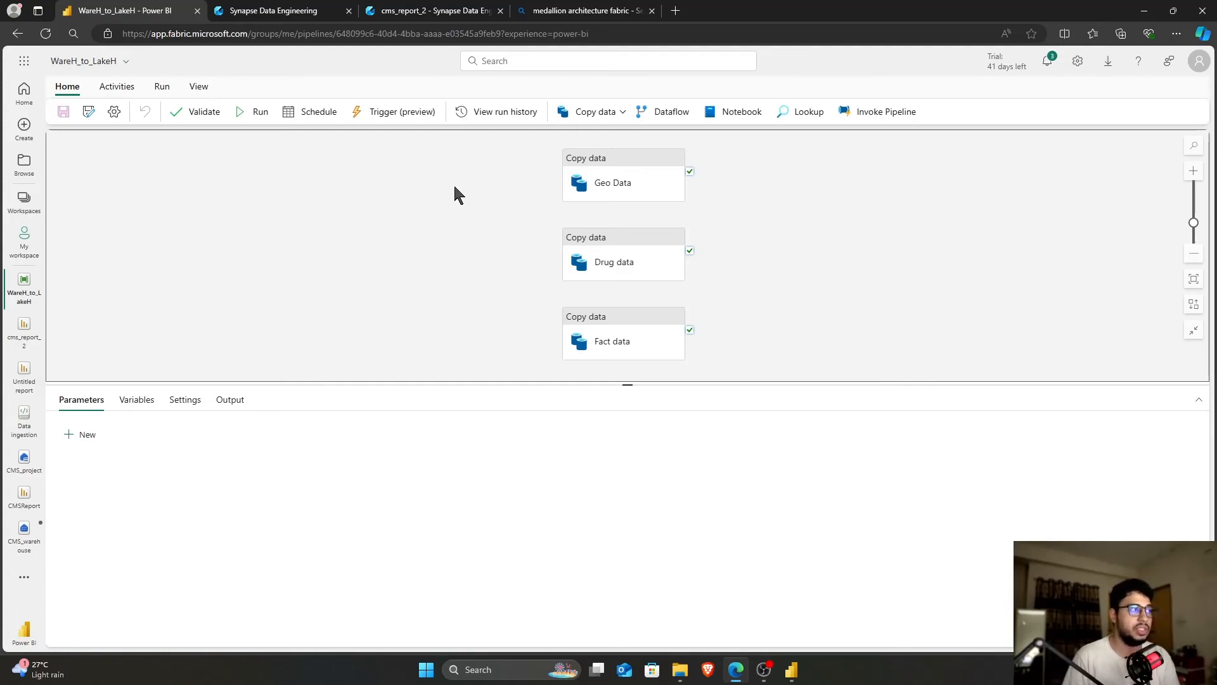
pyautogui.click(509, 112)
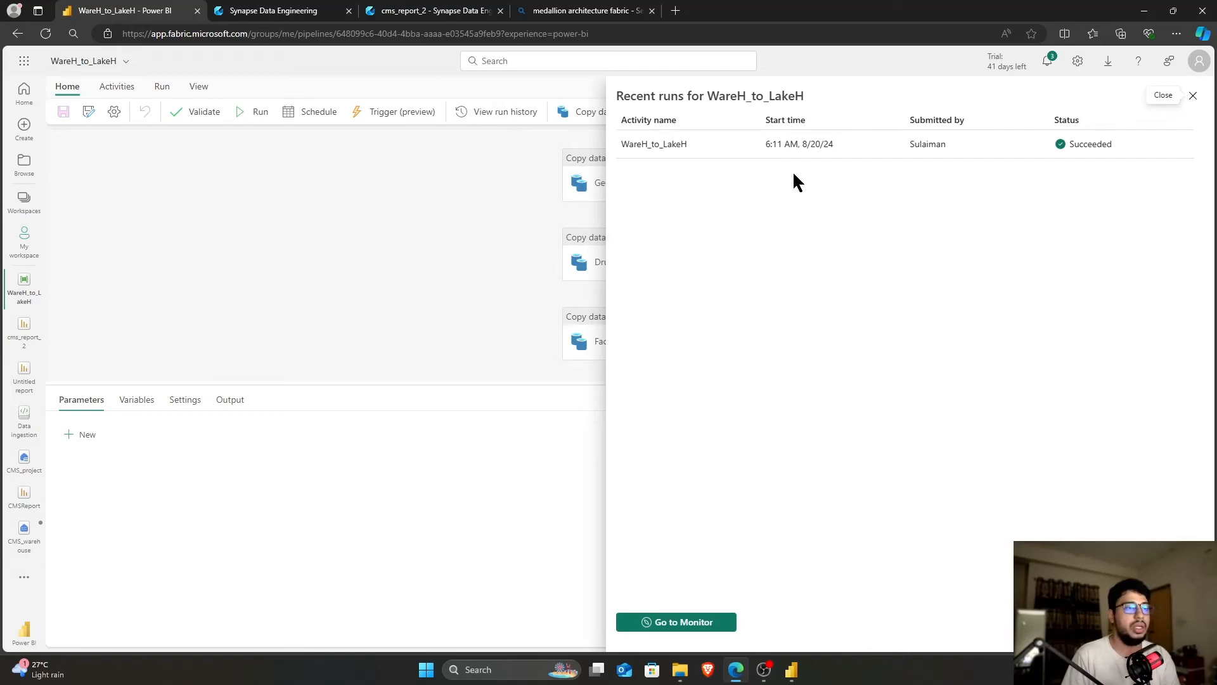
# Open the 8/20/2024 WareH_to_LakeH run's details showing four succeeded copy activities
pyautogui.click(675, 145)
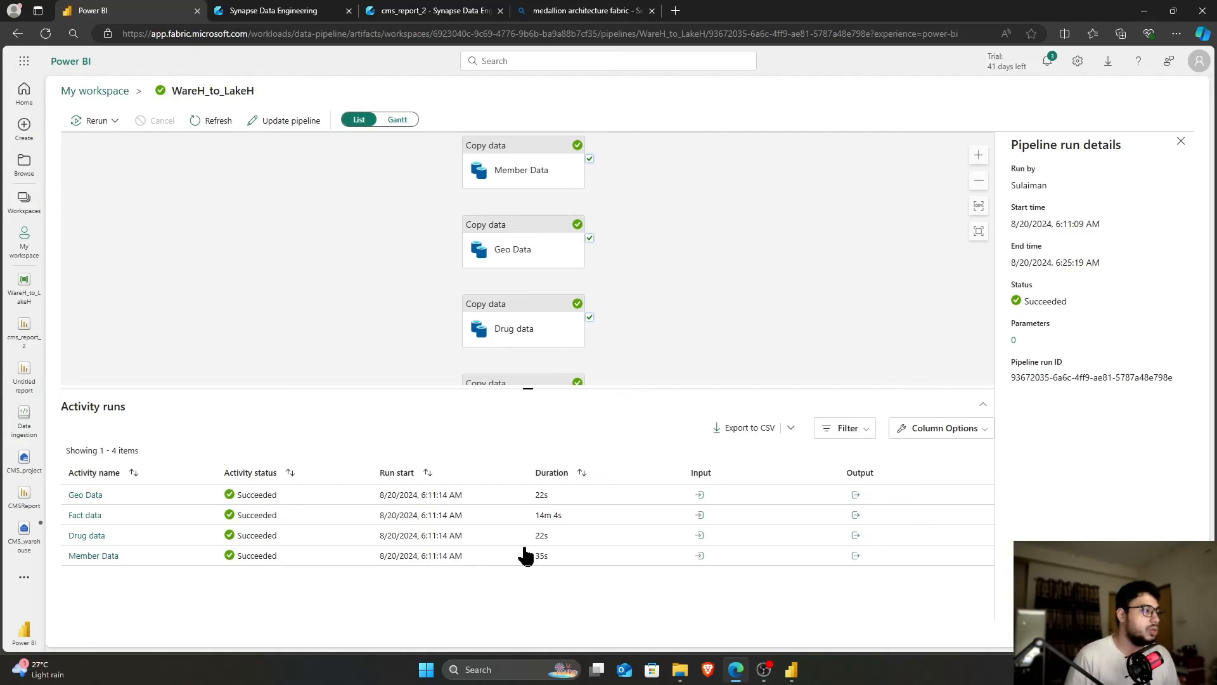
# Return to the CMS_project lakehouse and preview the dim_drugs table
pyautogui.click(24, 462)
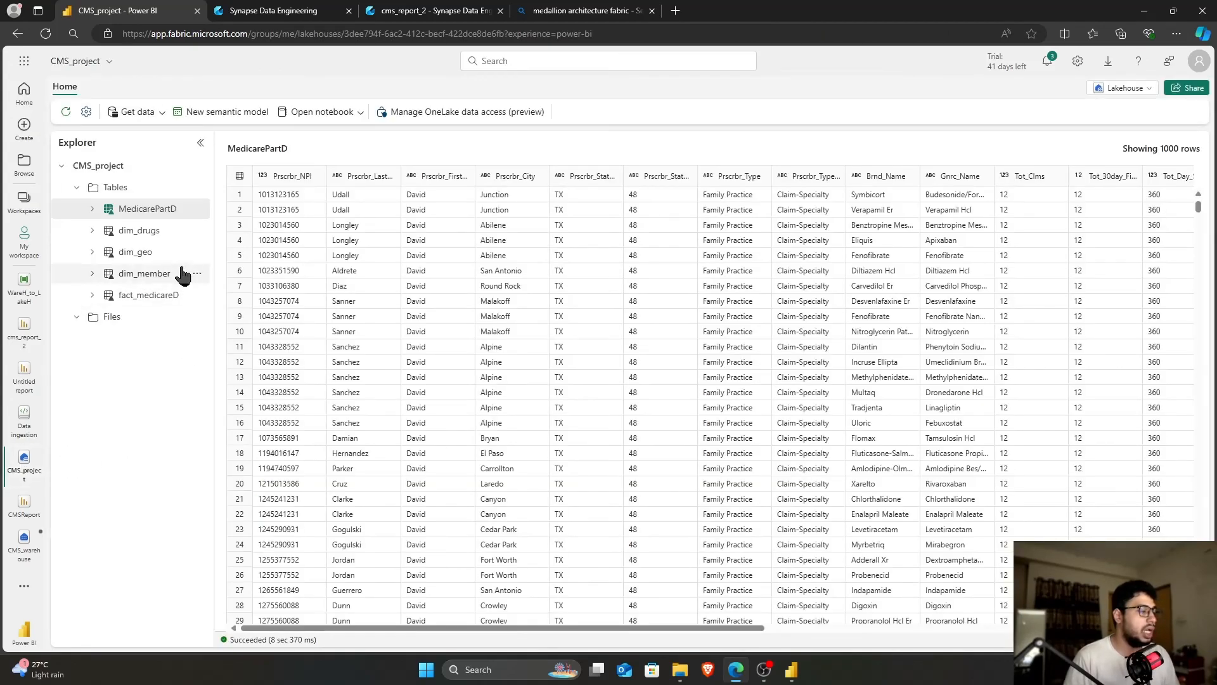
pyautogui.click(141, 232)
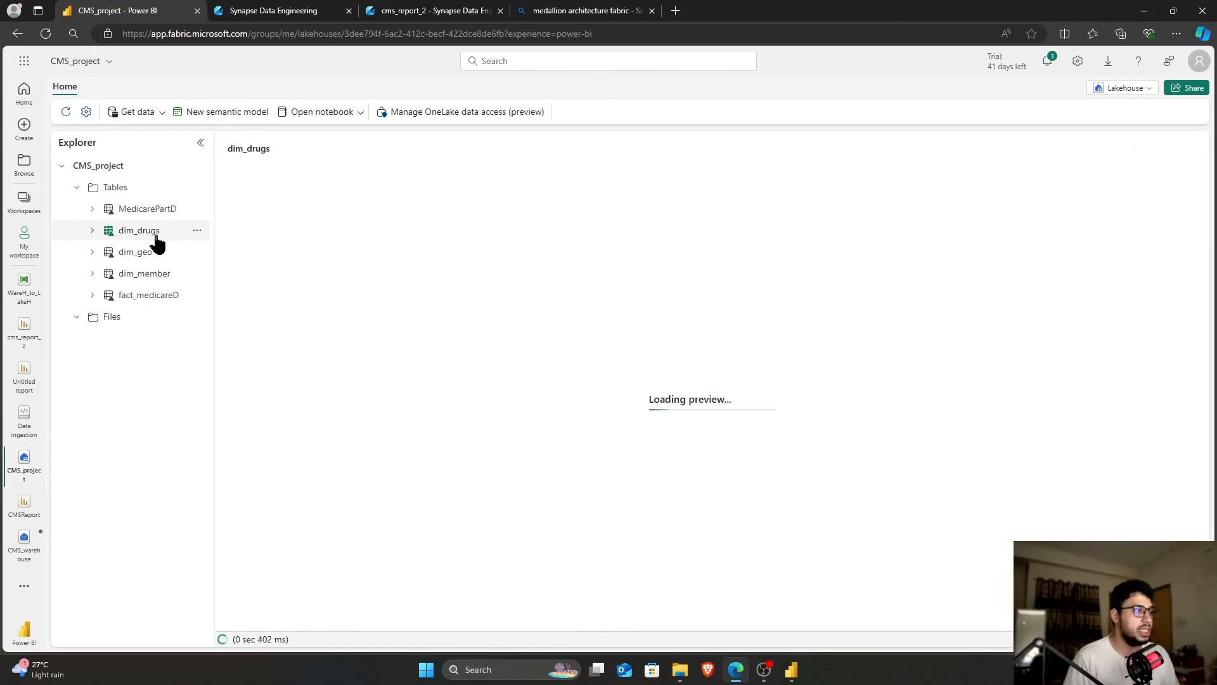